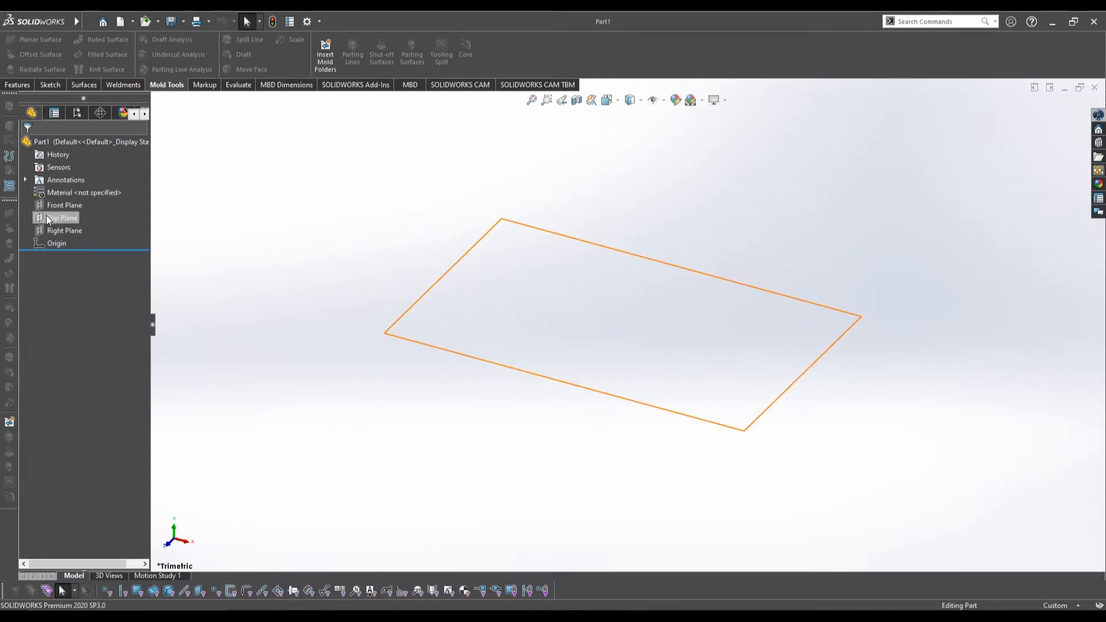
- On the Right Plane, sketch a 500 mm horizontal line, R80 arc and 200 mm upright, with a vertical branch 400 mm from the upright
left_click(59, 233)
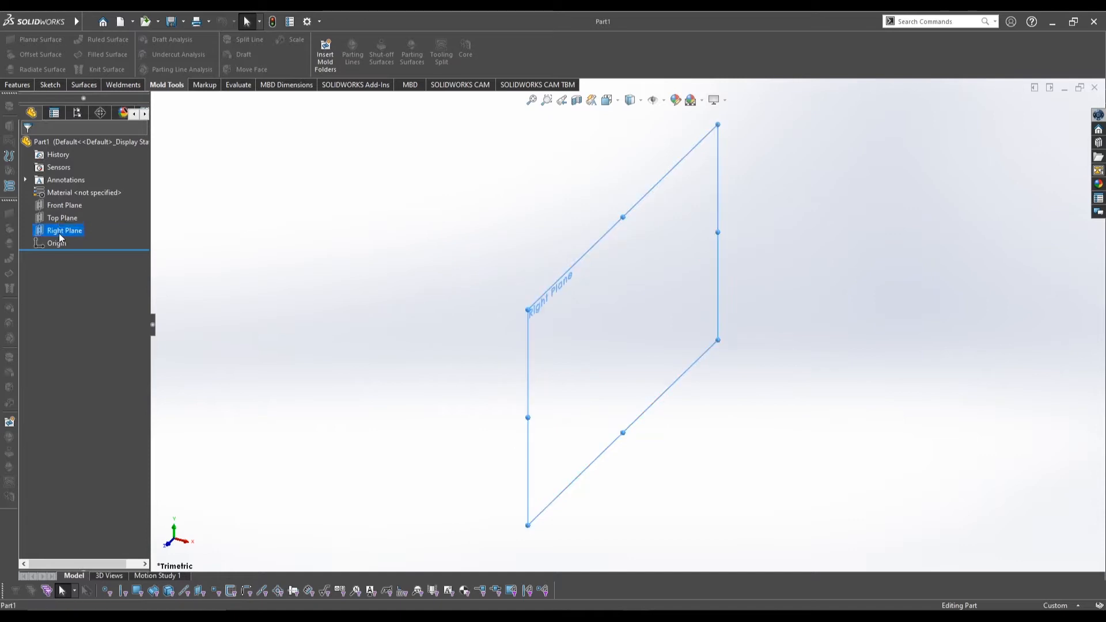
left_click(102, 218)
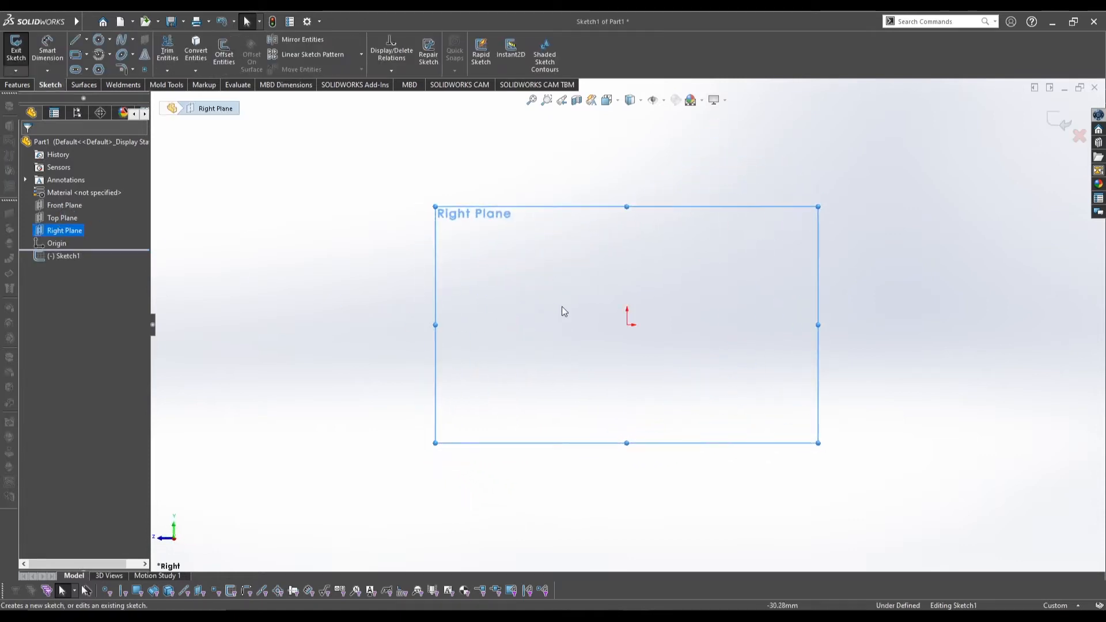
left_click(626, 325)
scroll(645, 336, "down", 1)
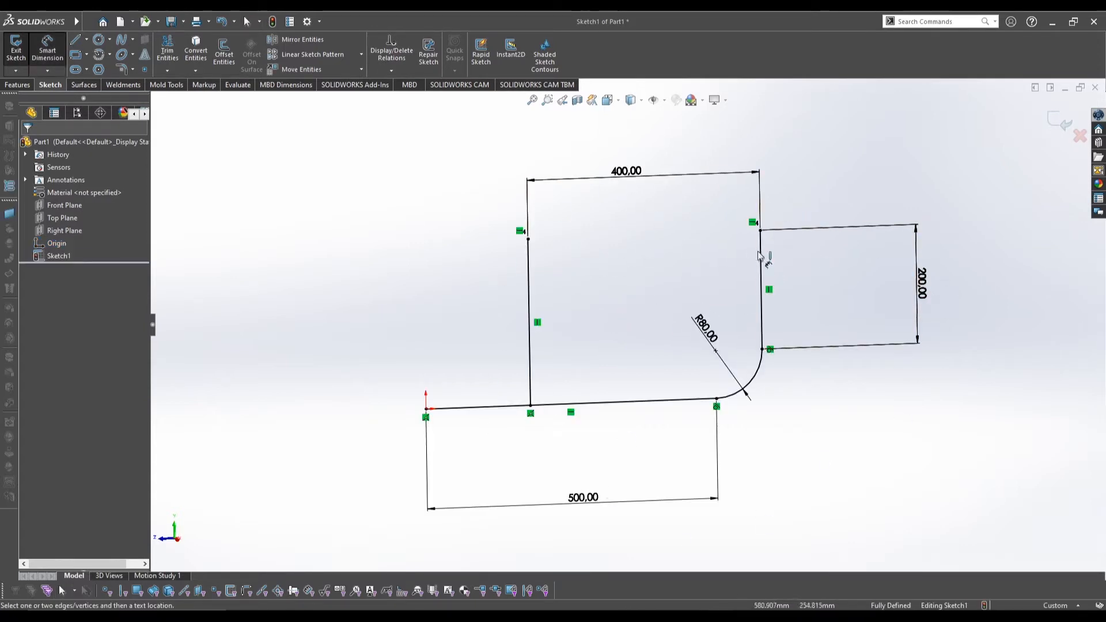
left_click(629, 176)
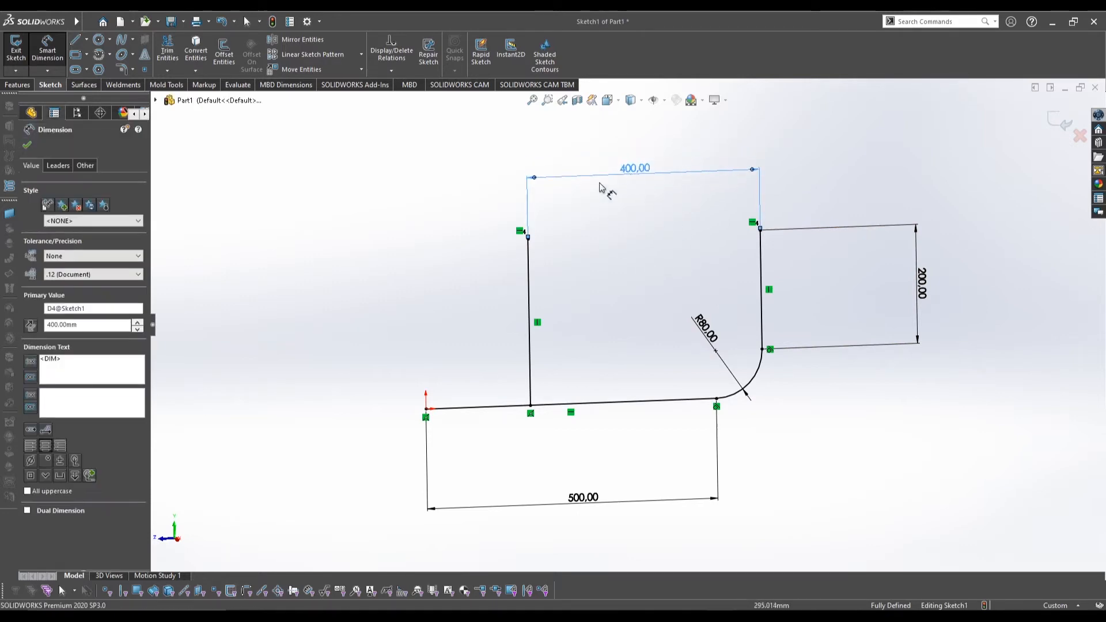
left_click(1063, 121)
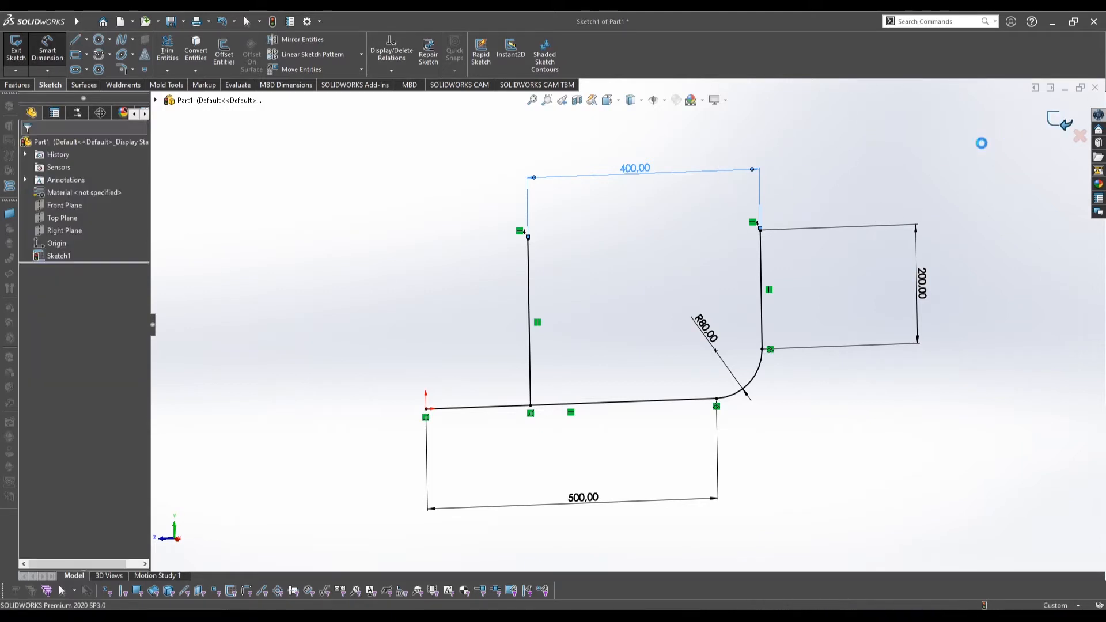
- Start a Swept Boss/Base and try picking the sketch's long horizontal line as the profile
mouse_move(544, 254)
middle_mouse_down()
mouse_move(568, 261)
mouse_move(579, 288)
mouse_move(561, 283)
middle_mouse_up()
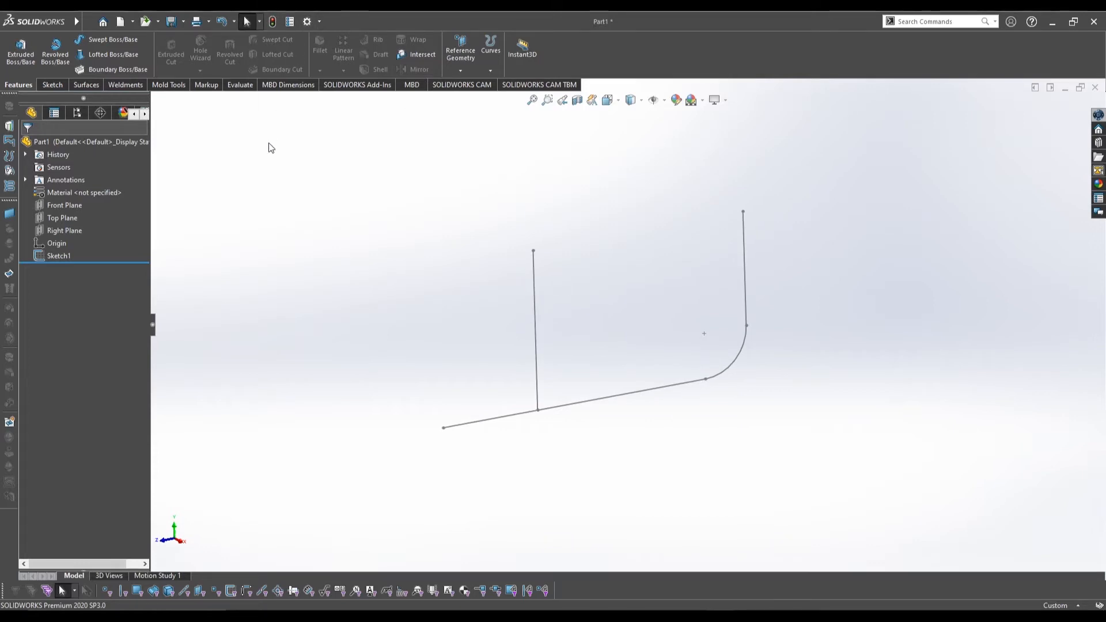
left_click(101, 40)
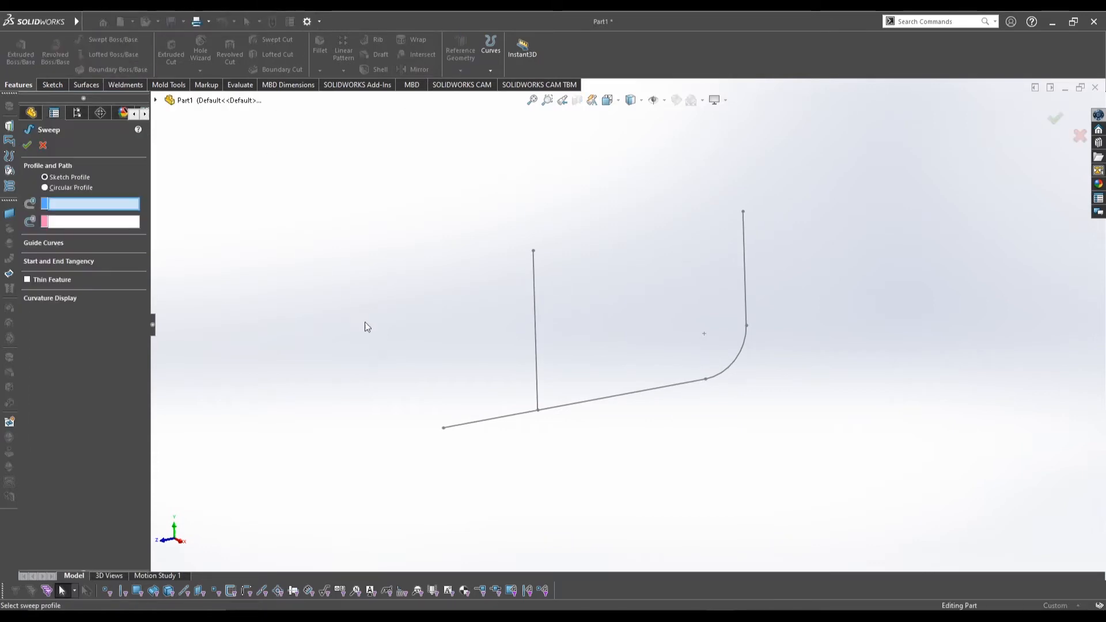
left_click(476, 429)
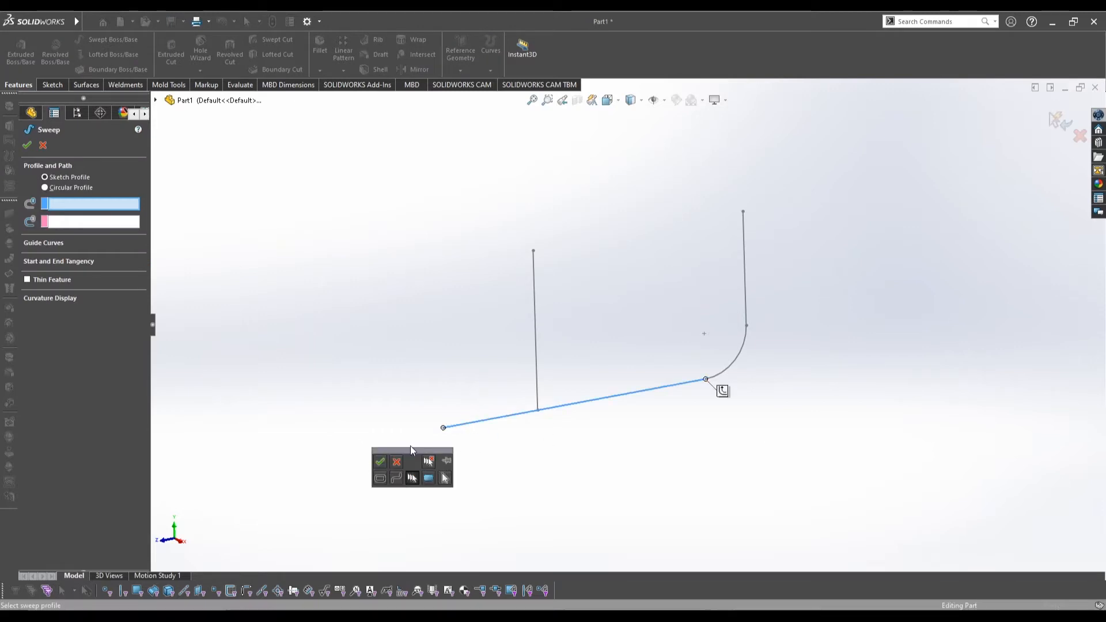
left_click_drag(408, 451, 411, 342)
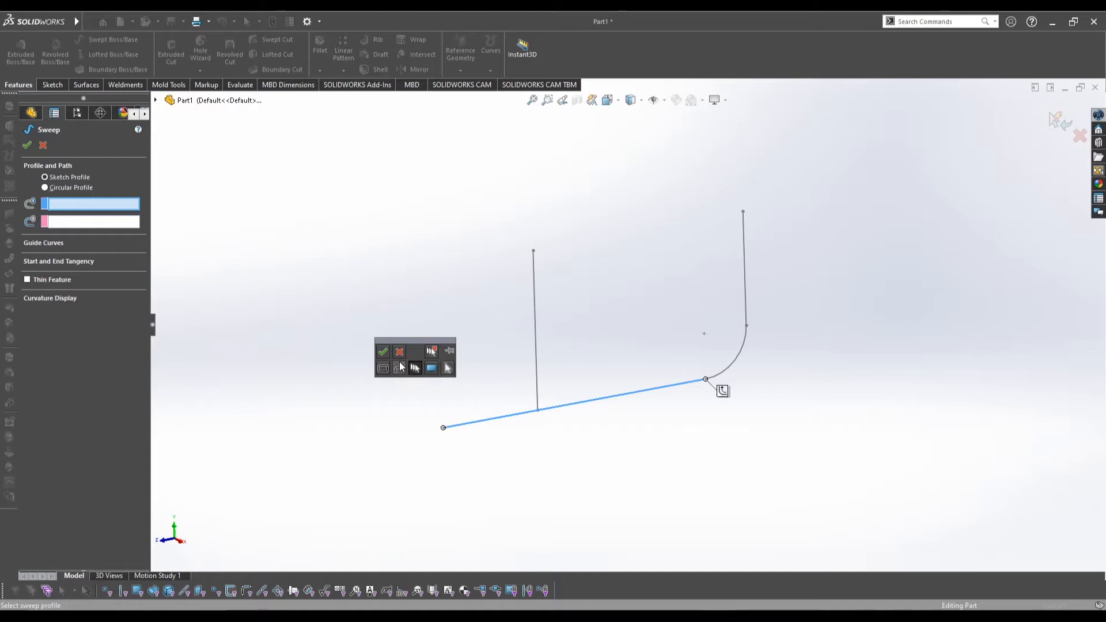
key("Escape")
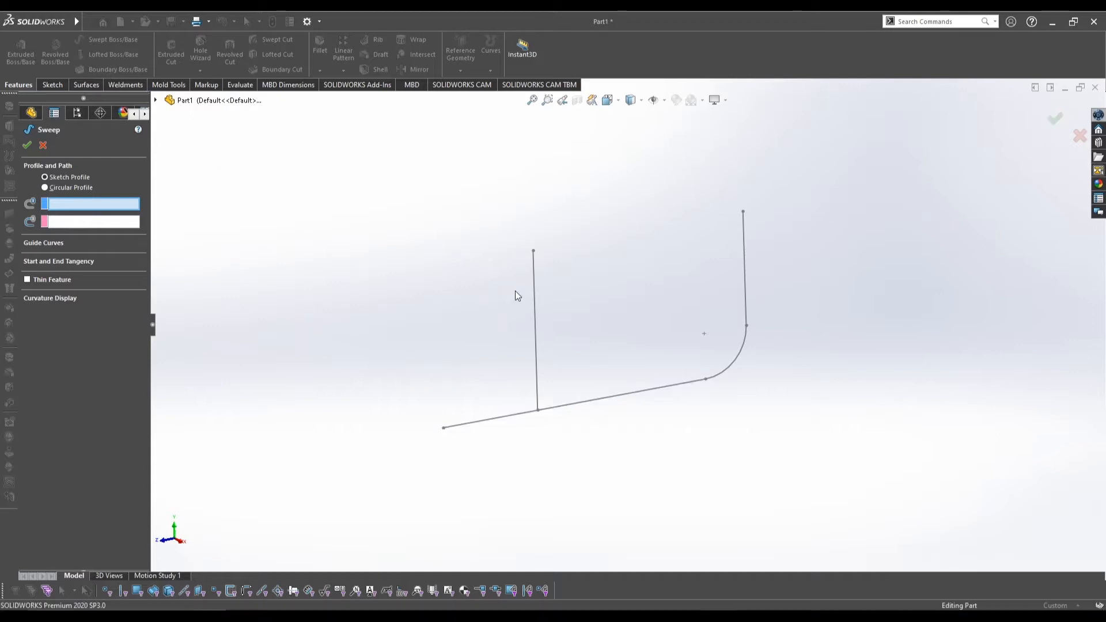
- Try to pick only the vertical branch line as the sweep profile with Select Other
right_click(534, 305)
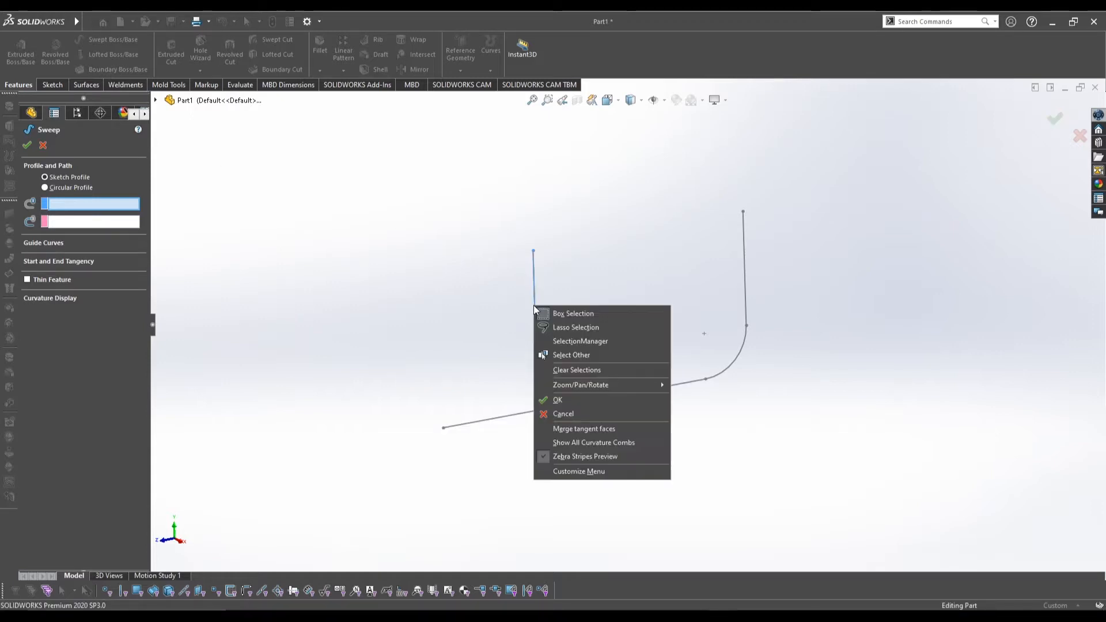
left_click(556, 355)
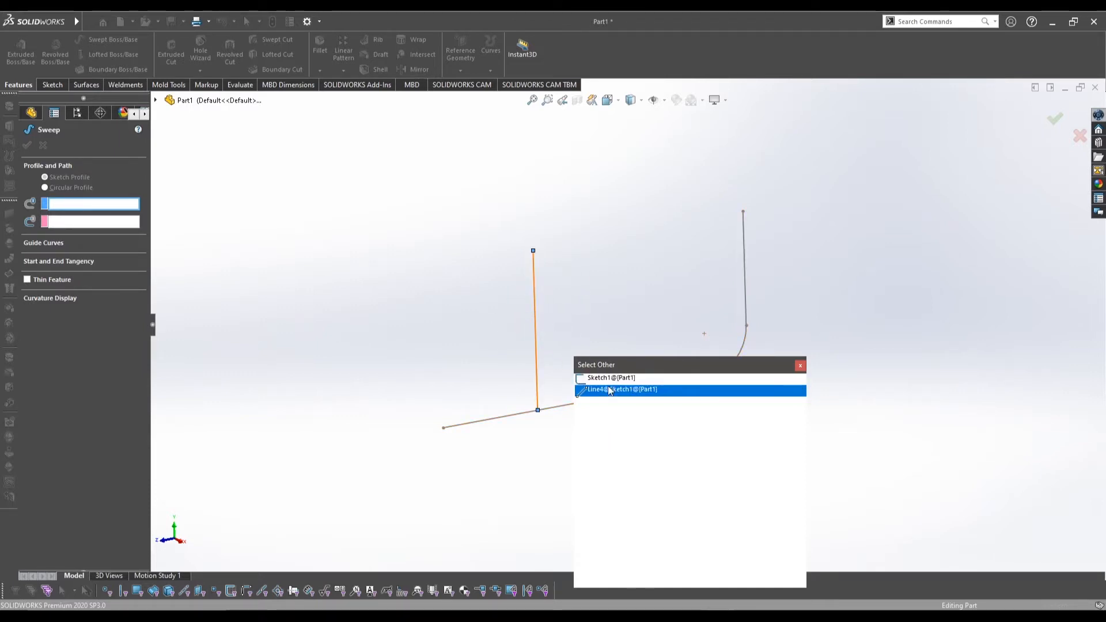
left_click(600, 349)
left_click(584, 343)
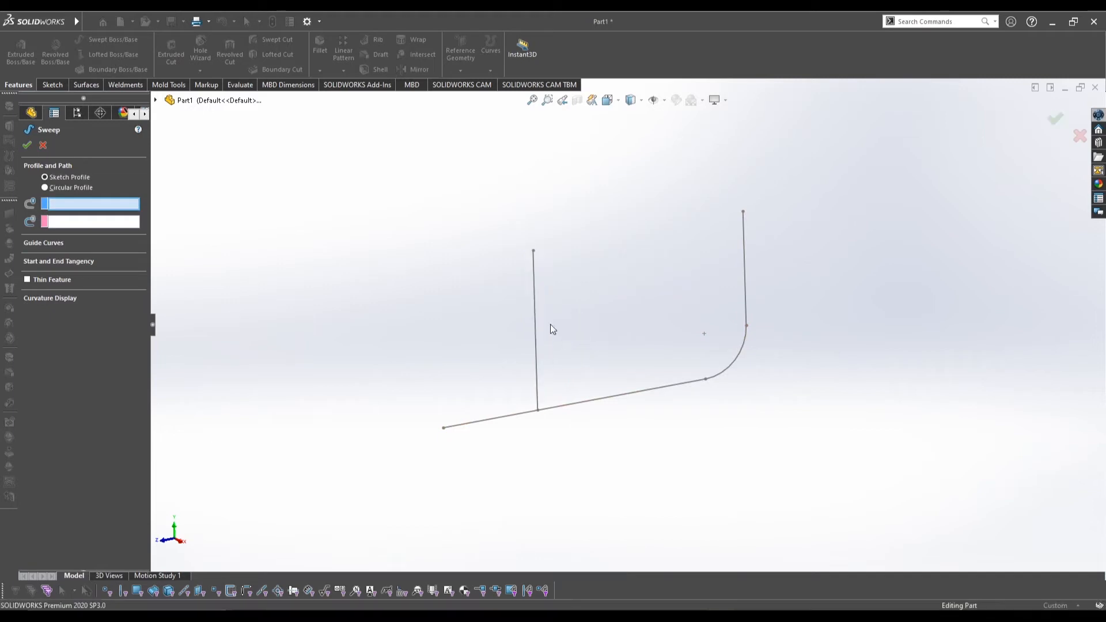
left_click(535, 302)
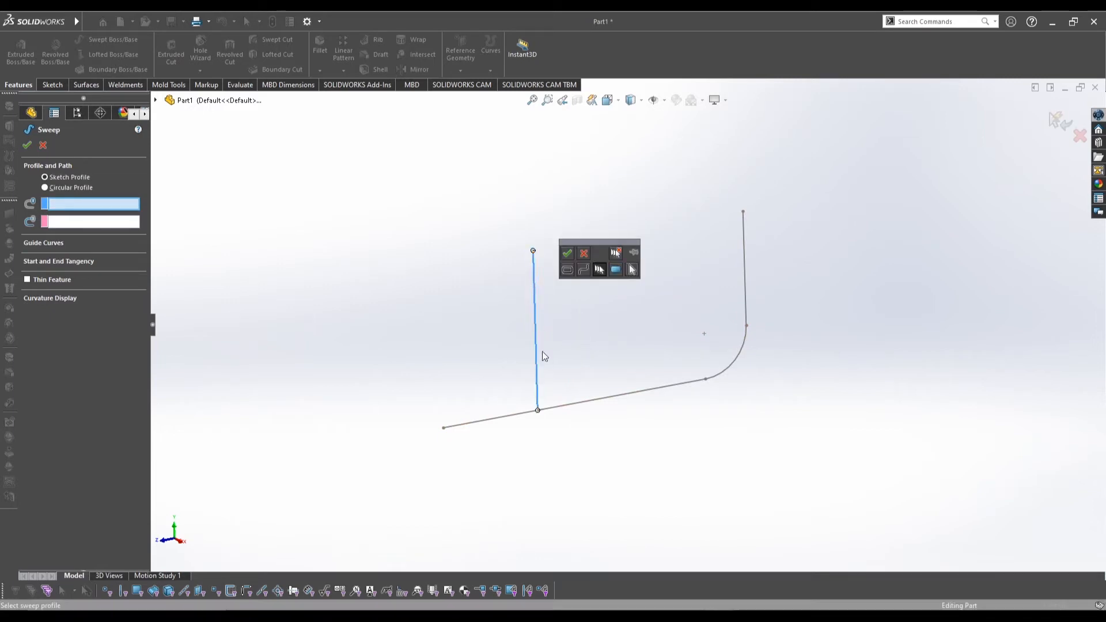
left_click(558, 303)
right_click(557, 303)
right_click(535, 298)
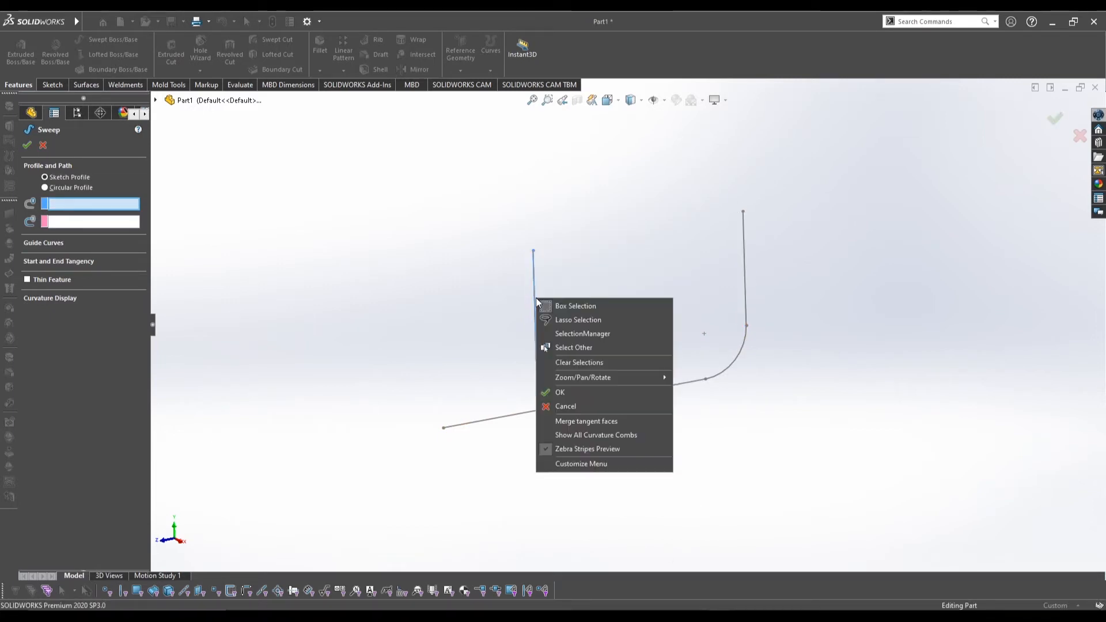
left_click(573, 347)
left_click(633, 378)
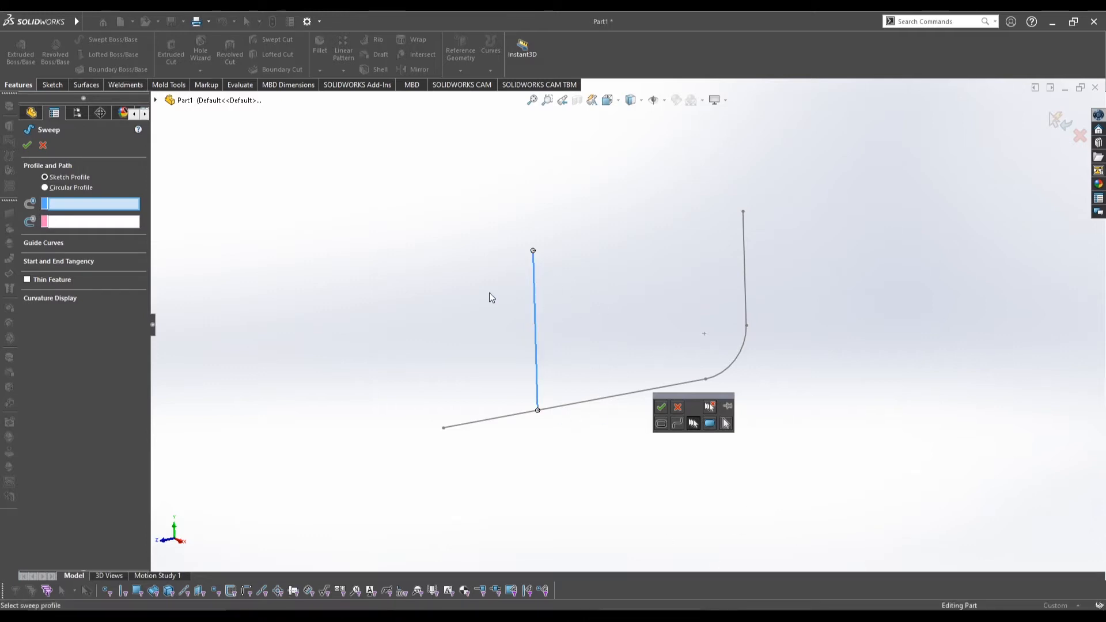
key("Escape")
right_click(380, 288)
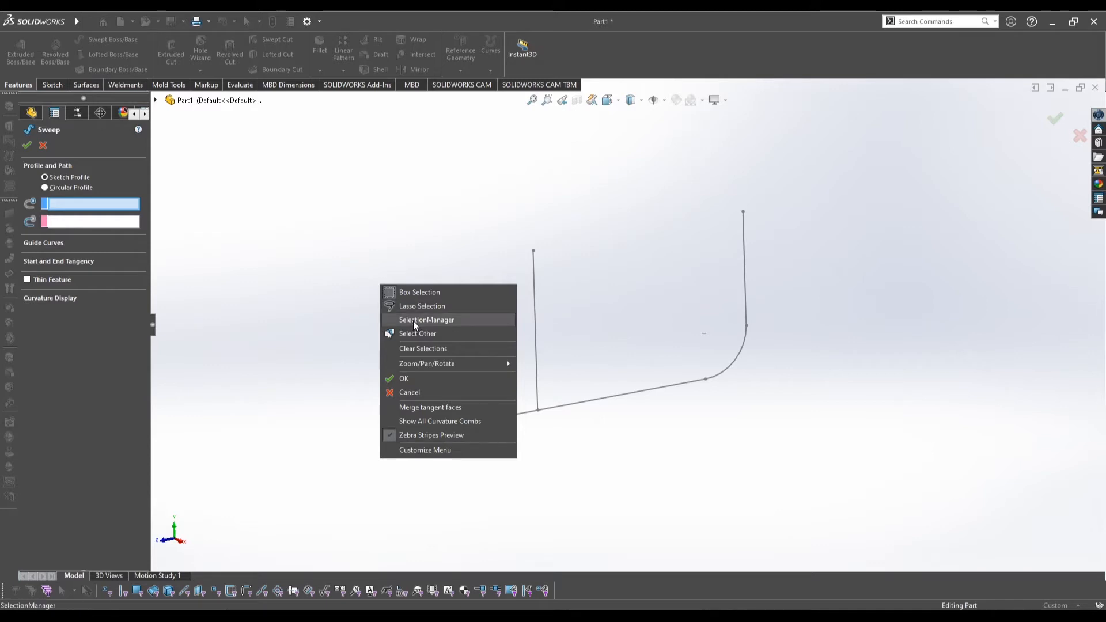
left_click(411, 189)
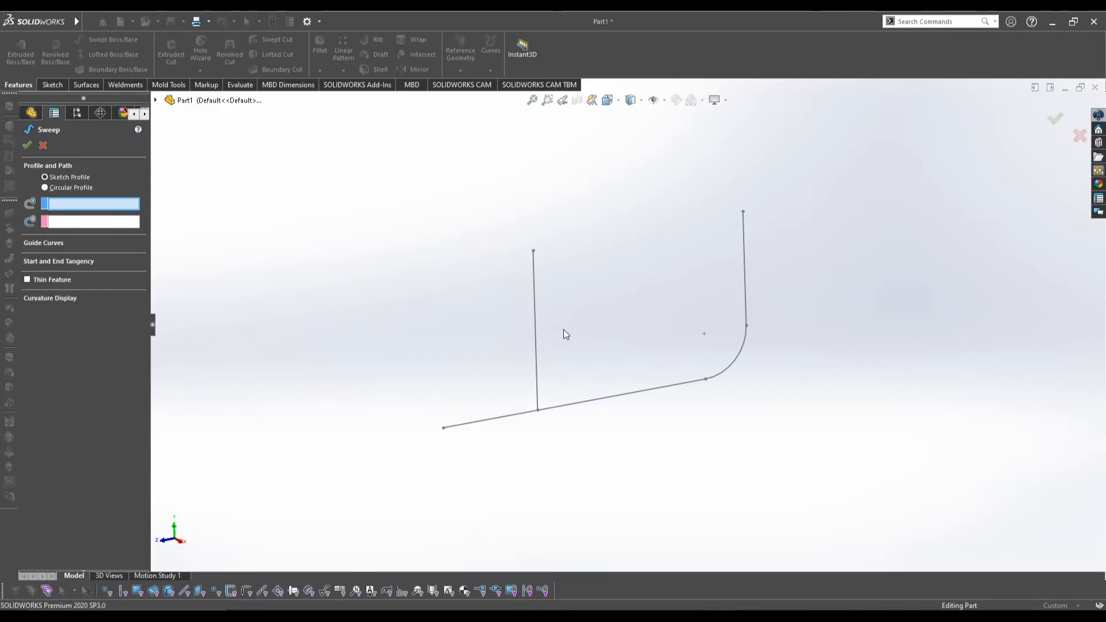
- Use the SelectionManager to group the horizontal line, the arc and the adjoining upright as the path of a 30 mm circular-profile sweep
right_click(423, 296)
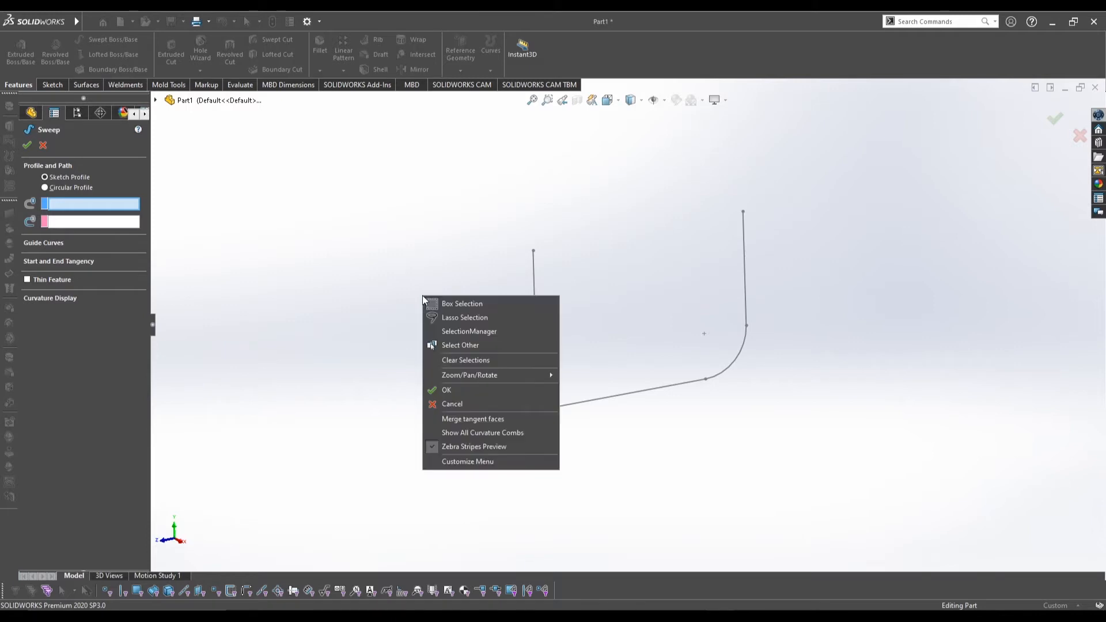
left_click(466, 332)
left_click_drag(405, 358, 401, 266)
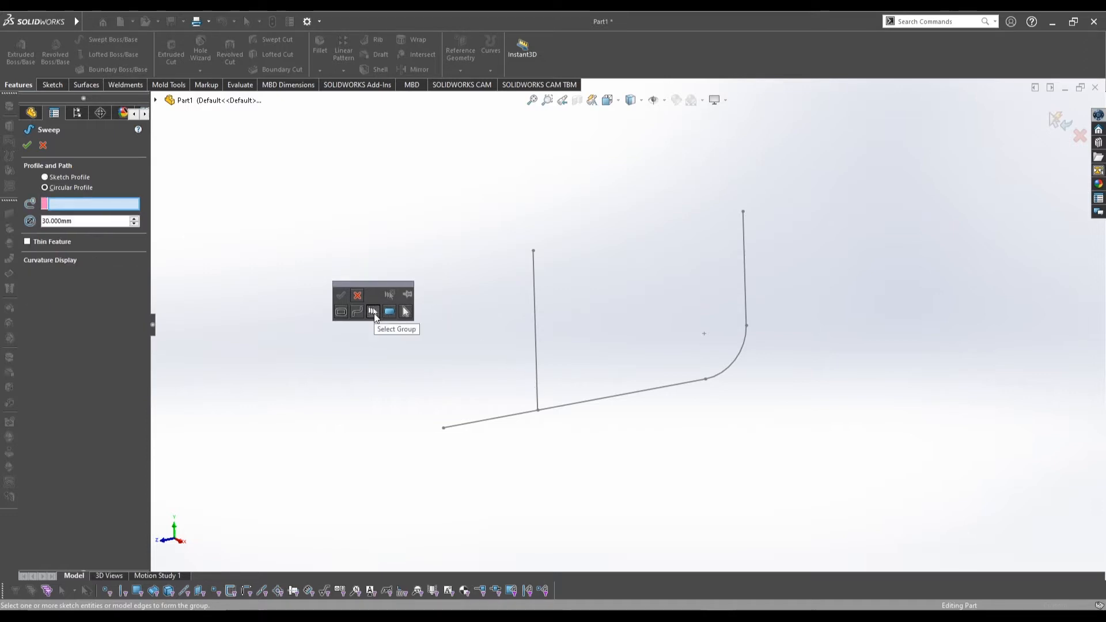
left_click(373, 312)
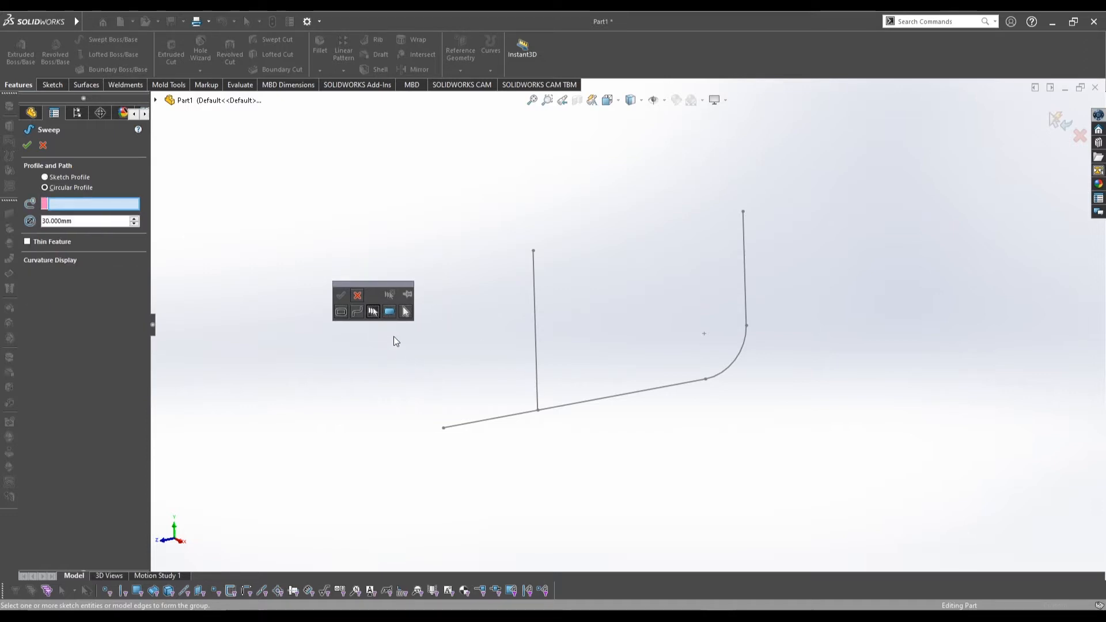
left_click(512, 415)
left_click(740, 356)
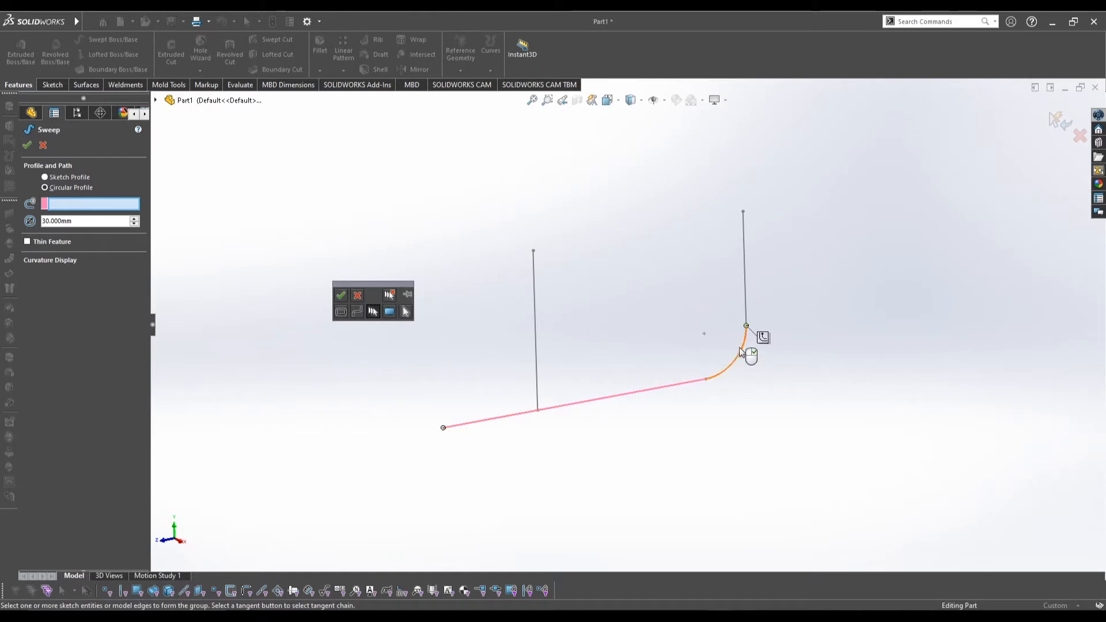
left_click(744, 307)
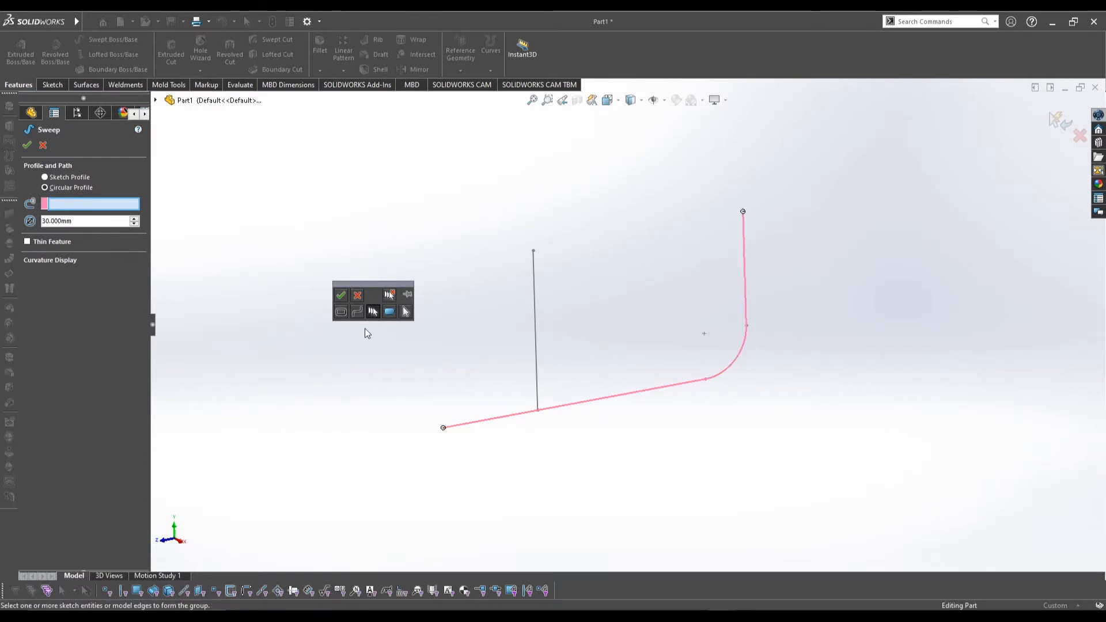
left_click(341, 295)
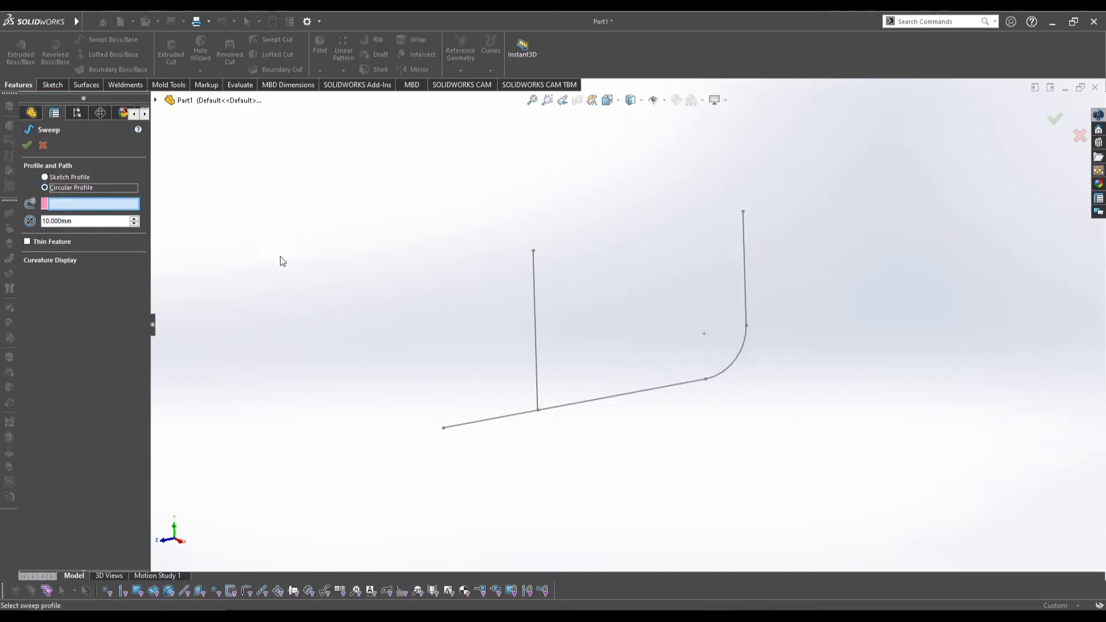
- Select the horizontal line as the circular sweep's path and extend the selection to its tangent arc and upright
right_click(467, 353)
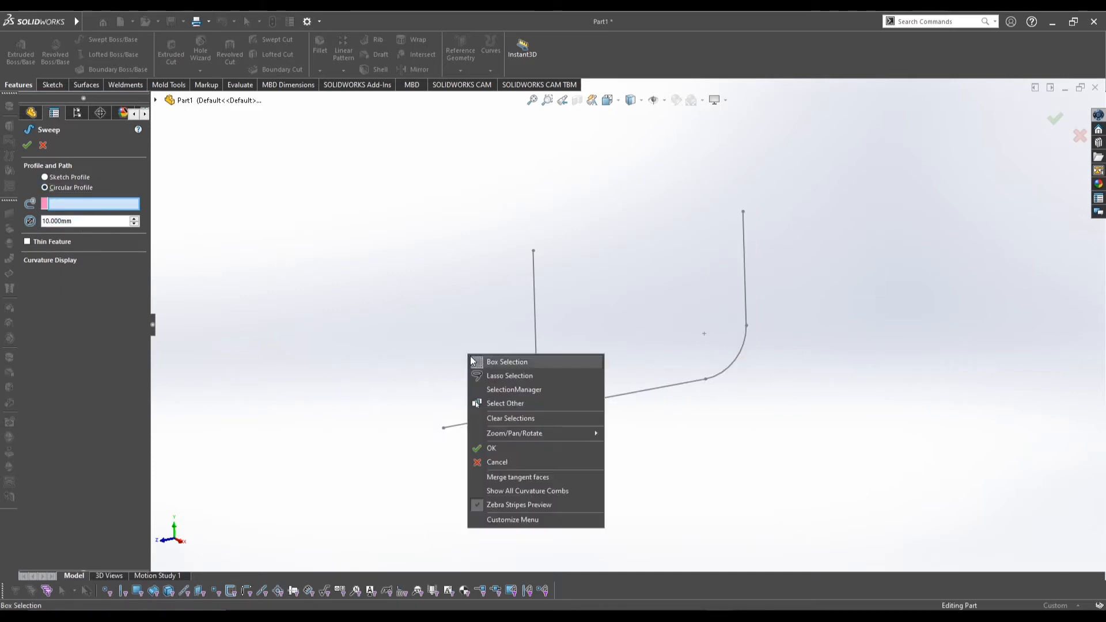
left_click(512, 403)
left_click(494, 425)
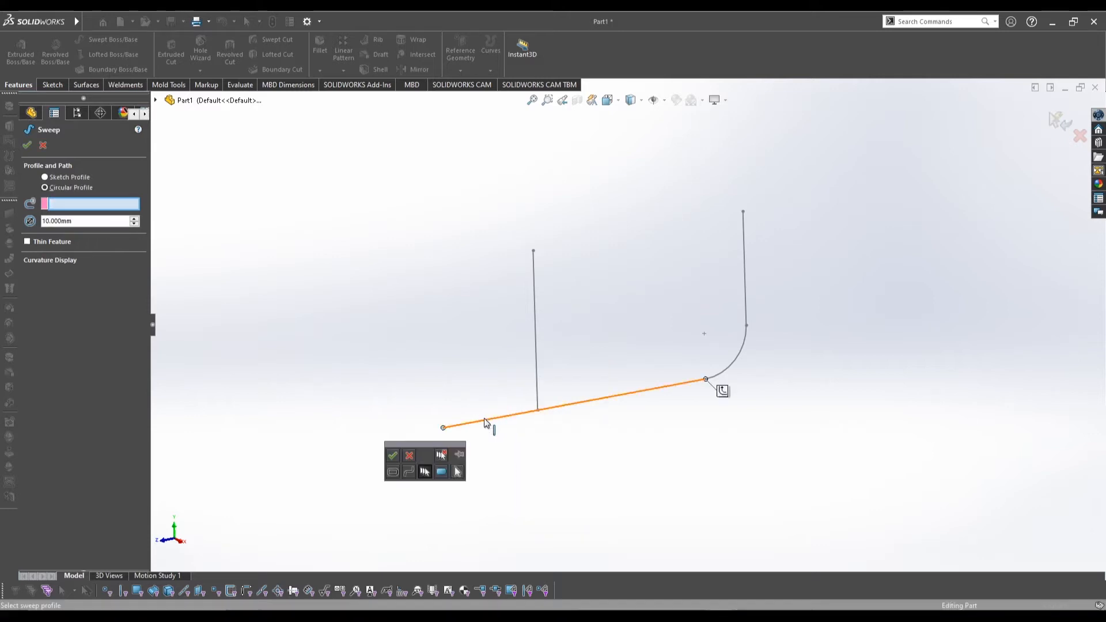
left_click(722, 391)
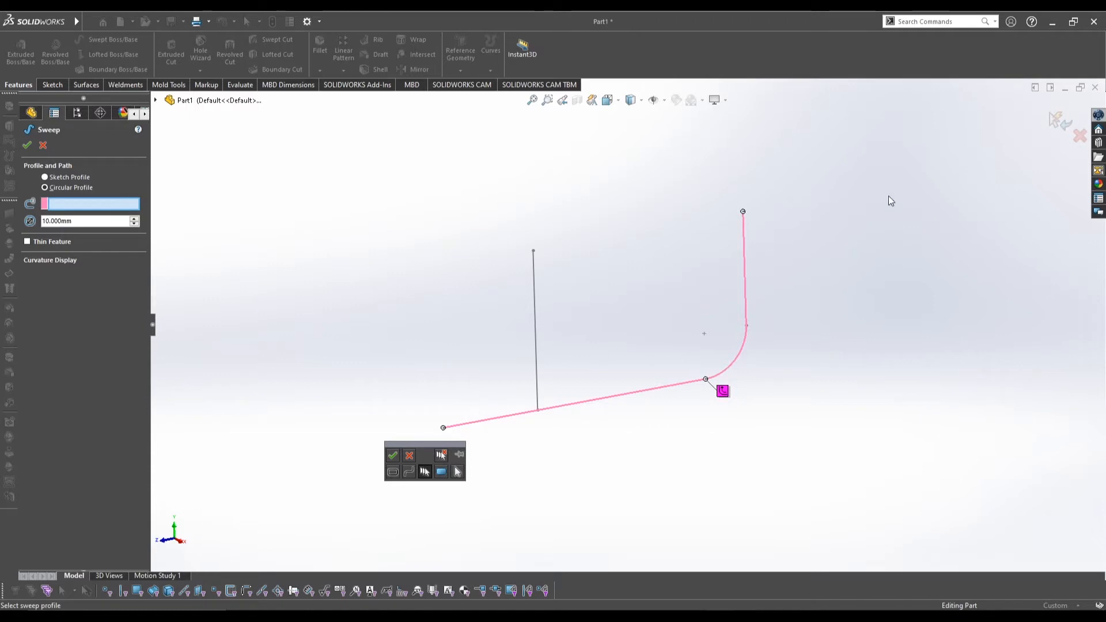
left_click(392, 455)
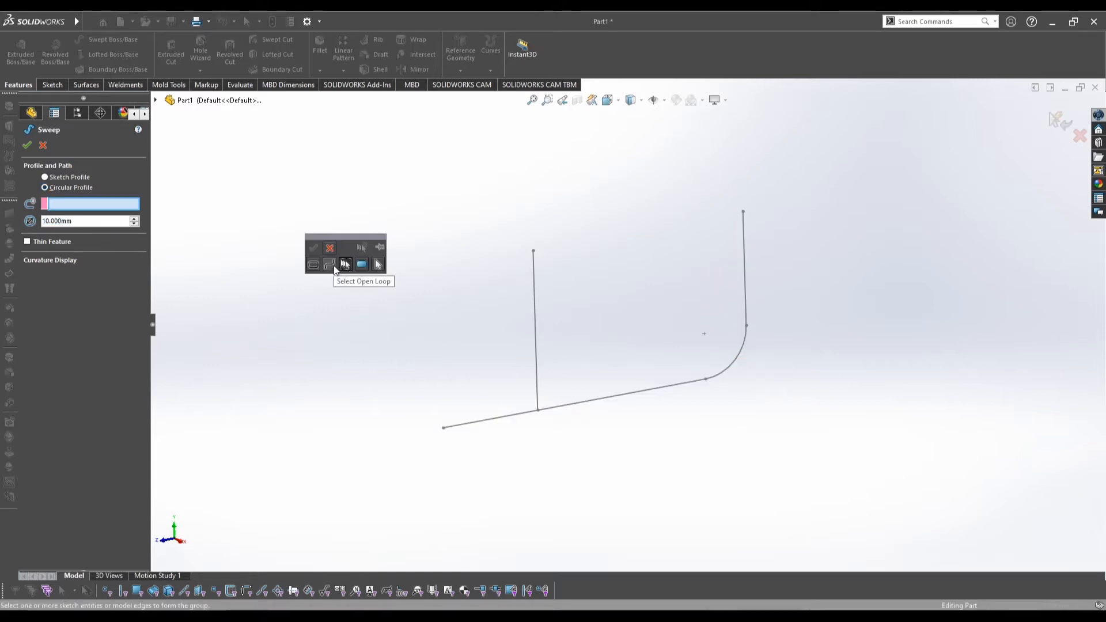
- Use the SelectionManager's open loop selection to choose the horizontal line, arc and adjoining upright as the sweep path
left_click(329, 264)
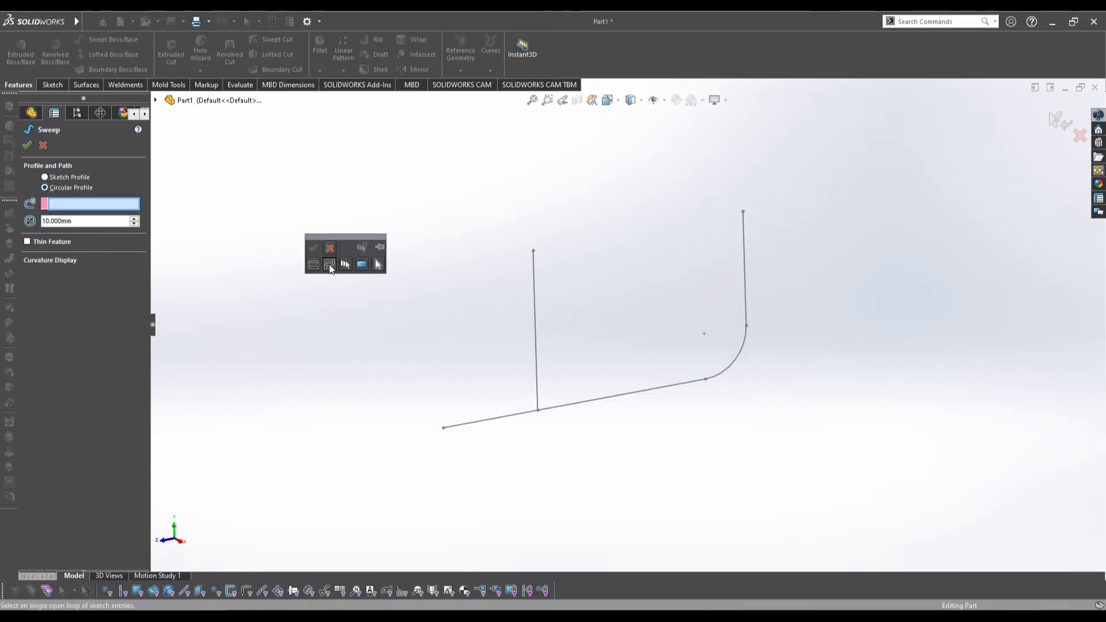
left_click(506, 417)
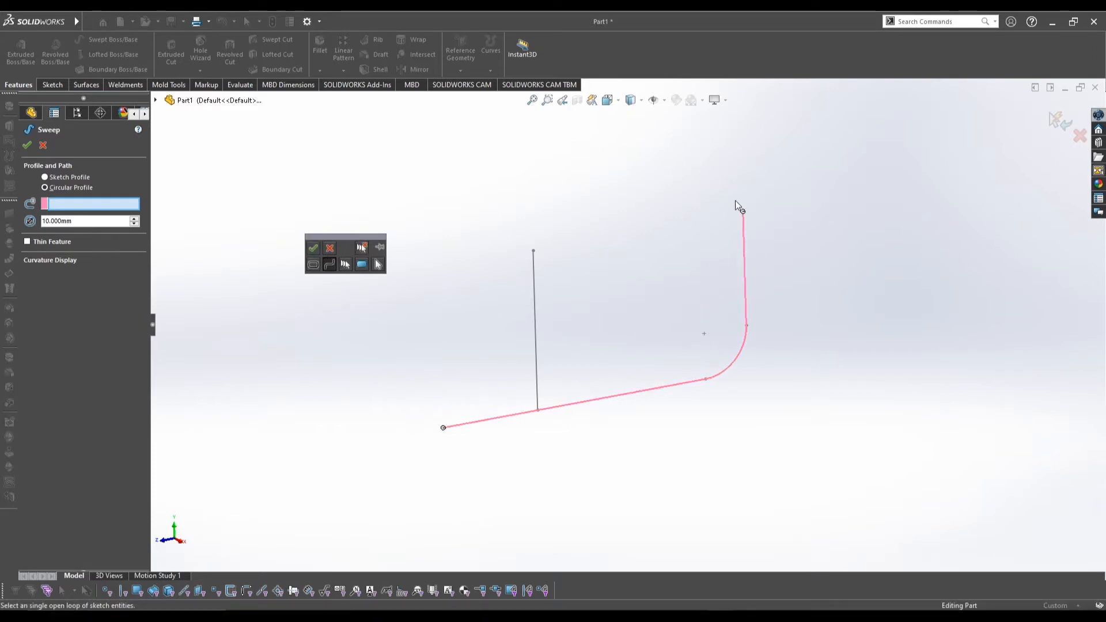
left_click(313, 264)
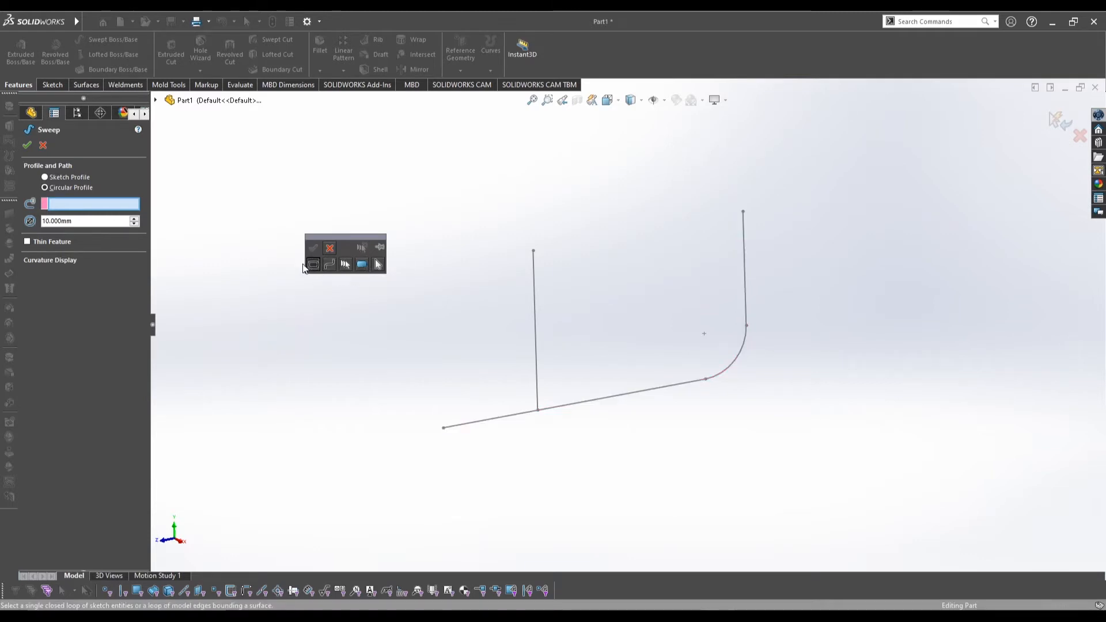
left_click(329, 264)
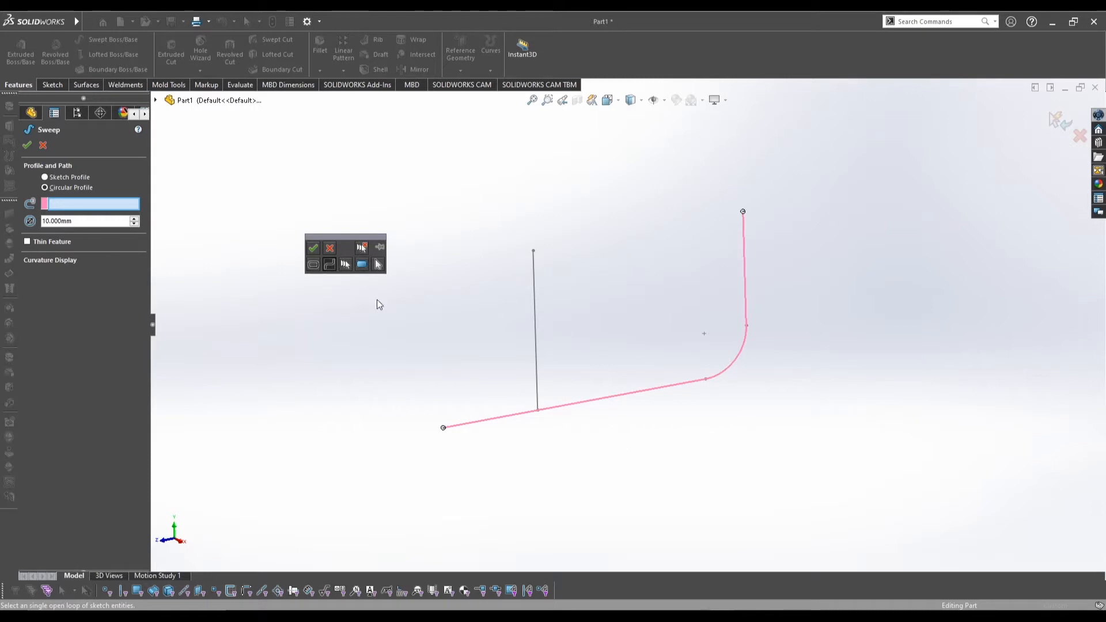
left_click(312, 248)
- Set the circular profile's diameter to 50 mm and complete the sweep
left_click(133, 219)
left_click(133, 219)
left_click(133, 218)
left_click(133, 219)
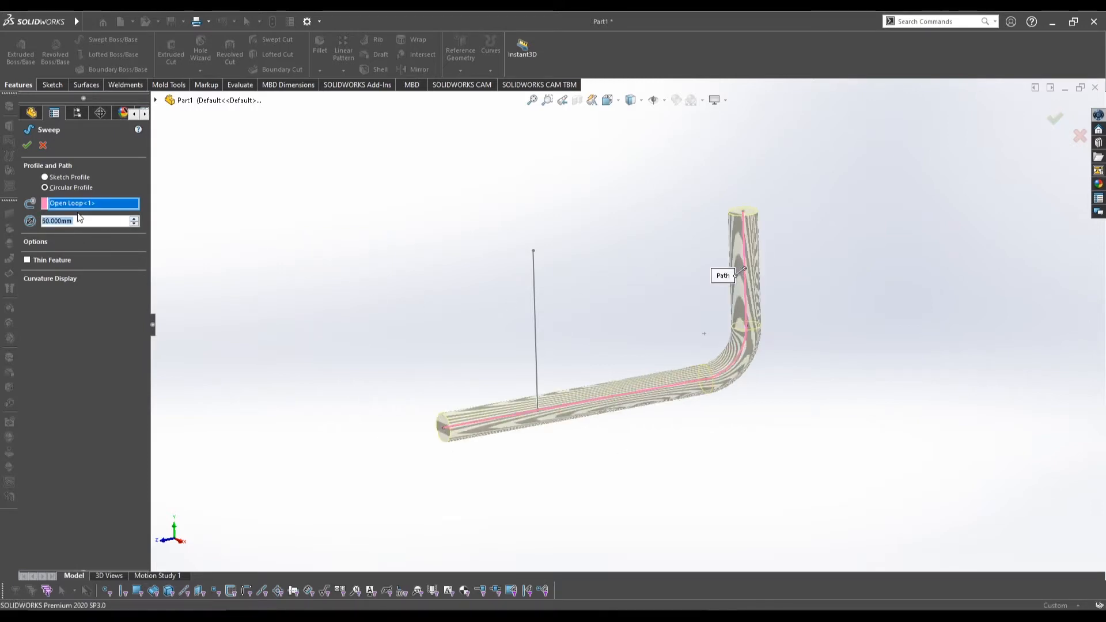
left_click(27, 145)
- Start a sweep from the free-standing upright line with a circular profile 50 mm in diameter
left_click(476, 252)
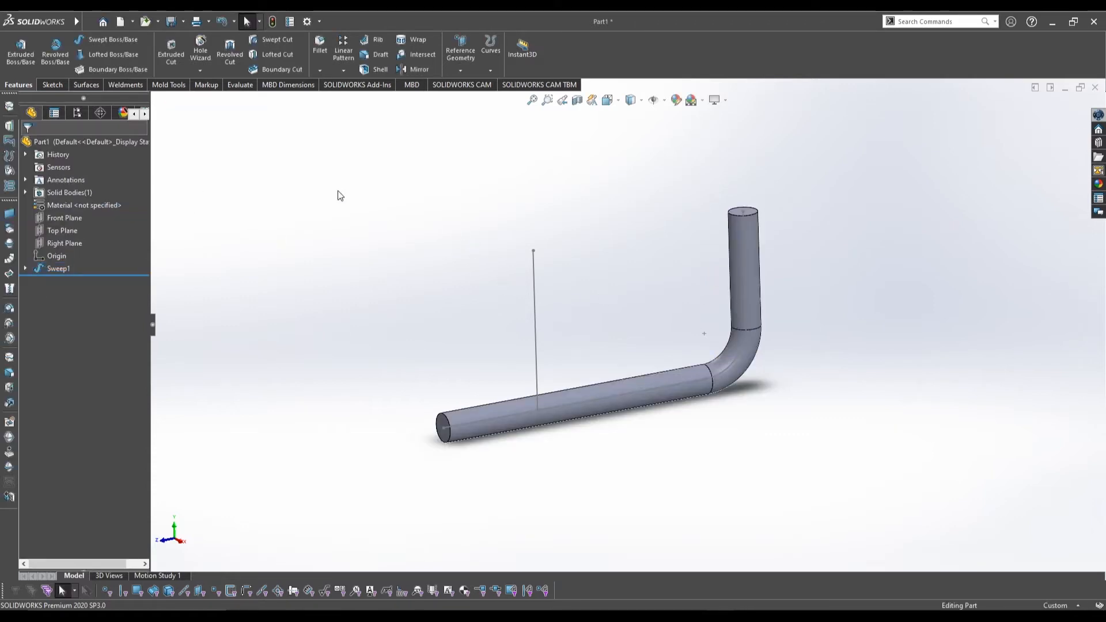
left_click(536, 298)
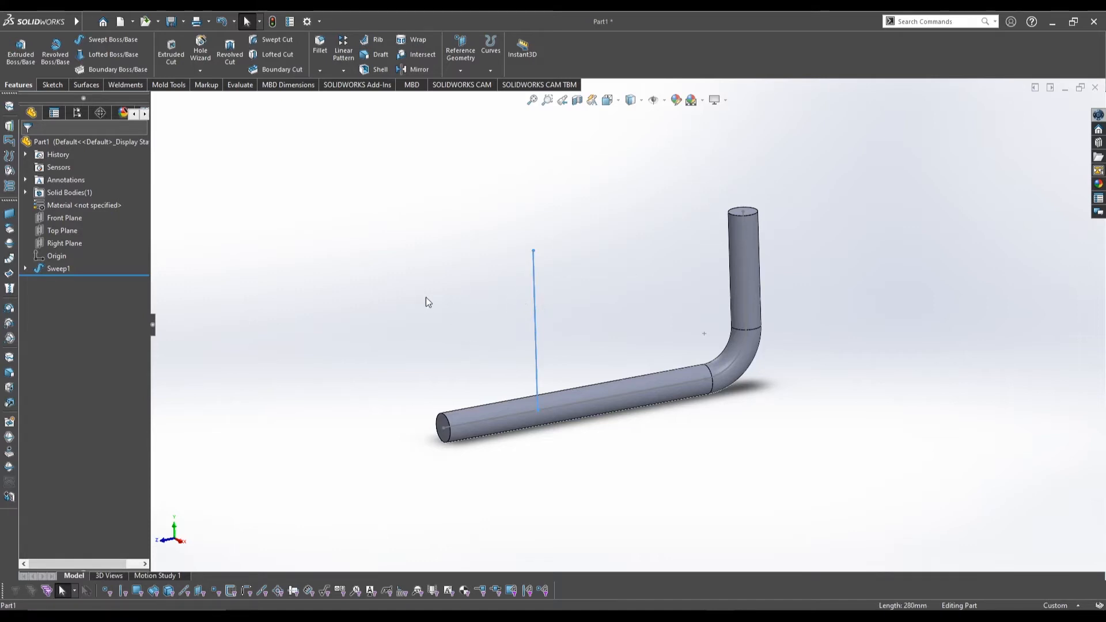
key("s")
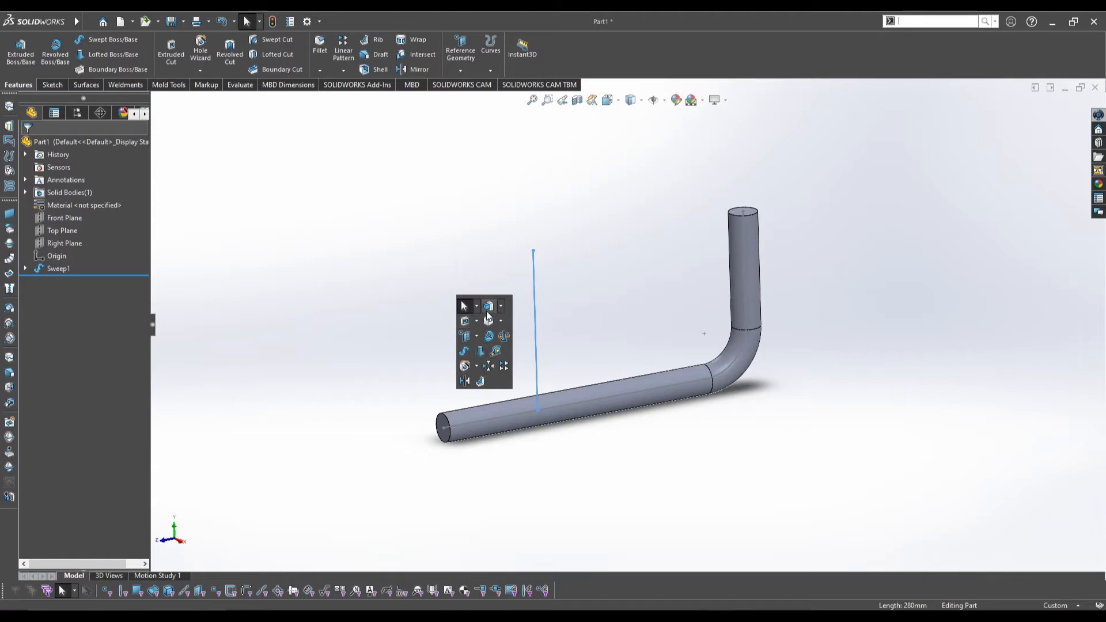
left_click(463, 351)
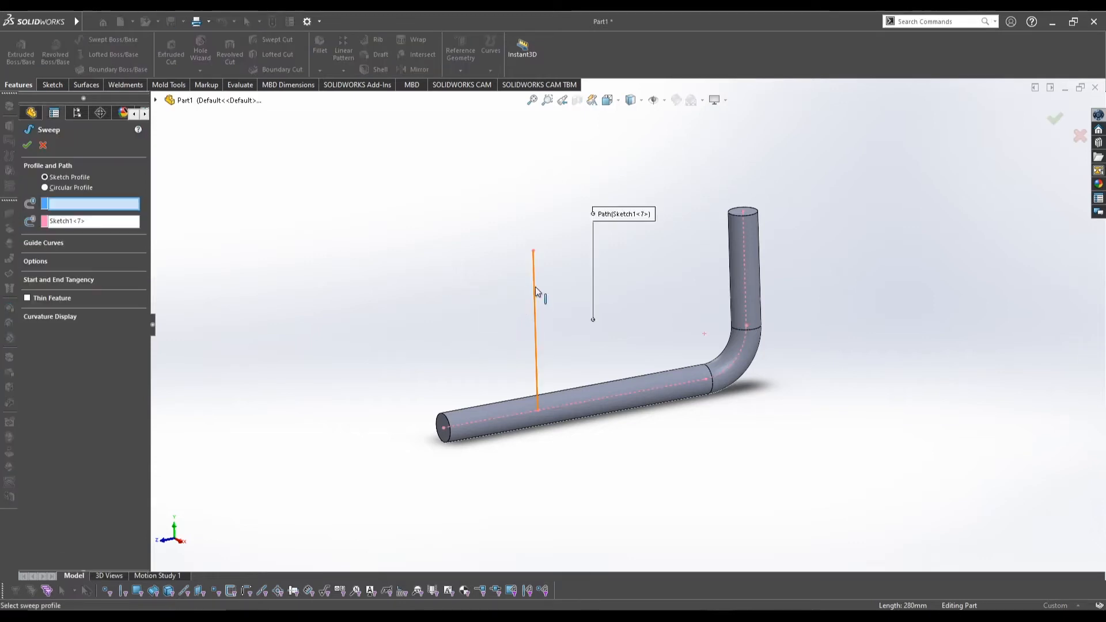
left_click(69, 187)
left_click(134, 218)
left_click(135, 218)
left_click(134, 219)
left_click(134, 218)
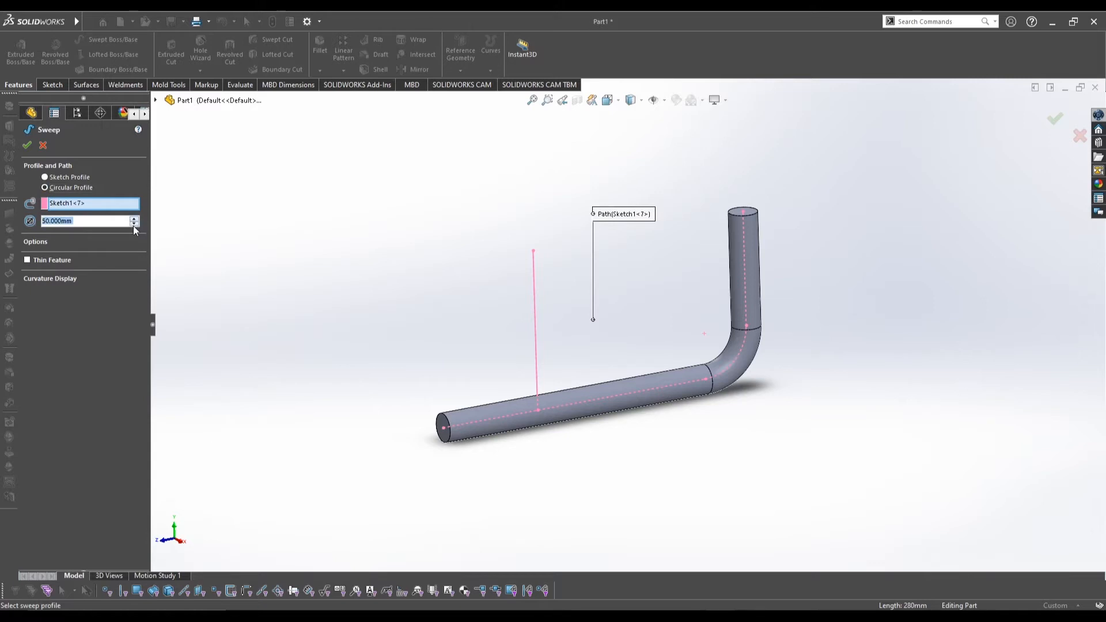
- Clear the whole-sketch selection from the new sweep's path
left_click(82, 202)
key("Delete")
left_click(534, 292)
right_click(535, 292)
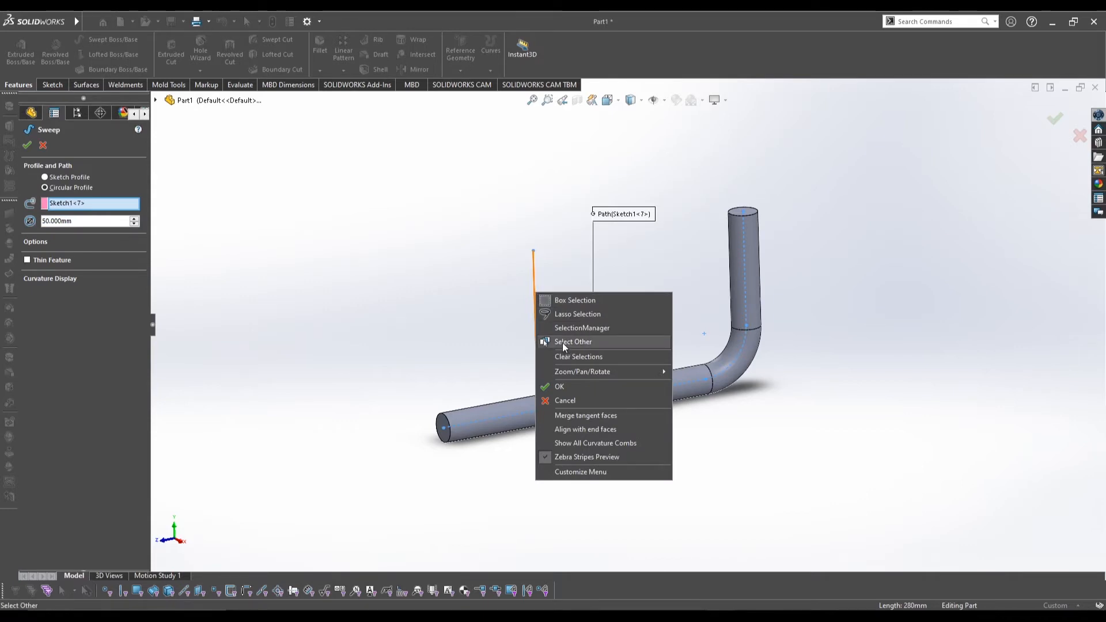
left_click(571, 357)
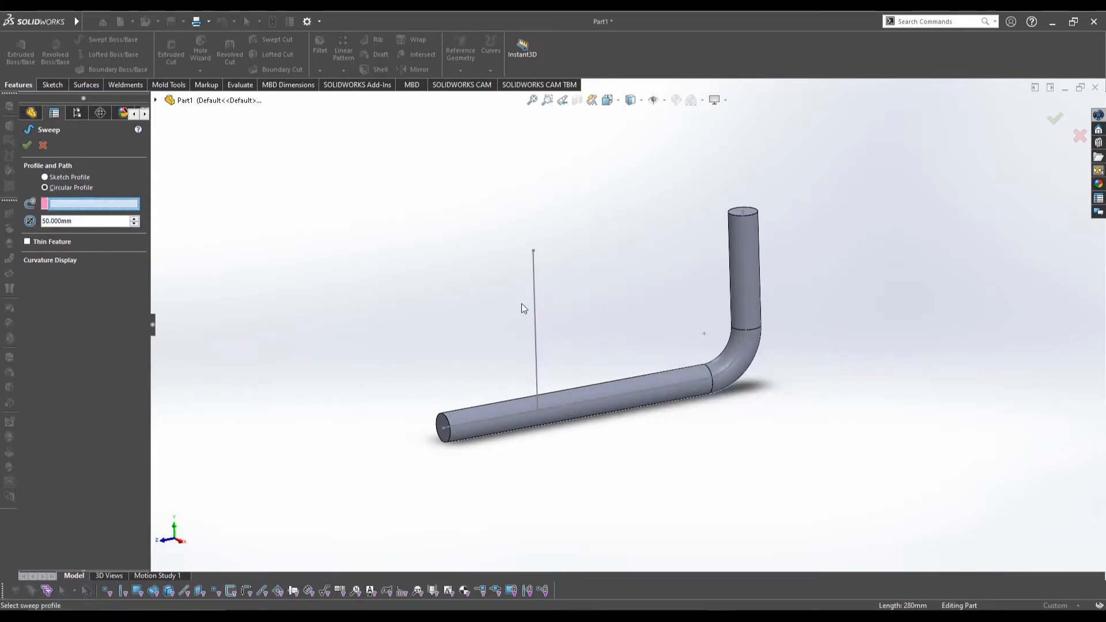
- Use the SelectionManager's group selection to choose only the free-standing upright as the path and complete the sweep
right_click(489, 297)
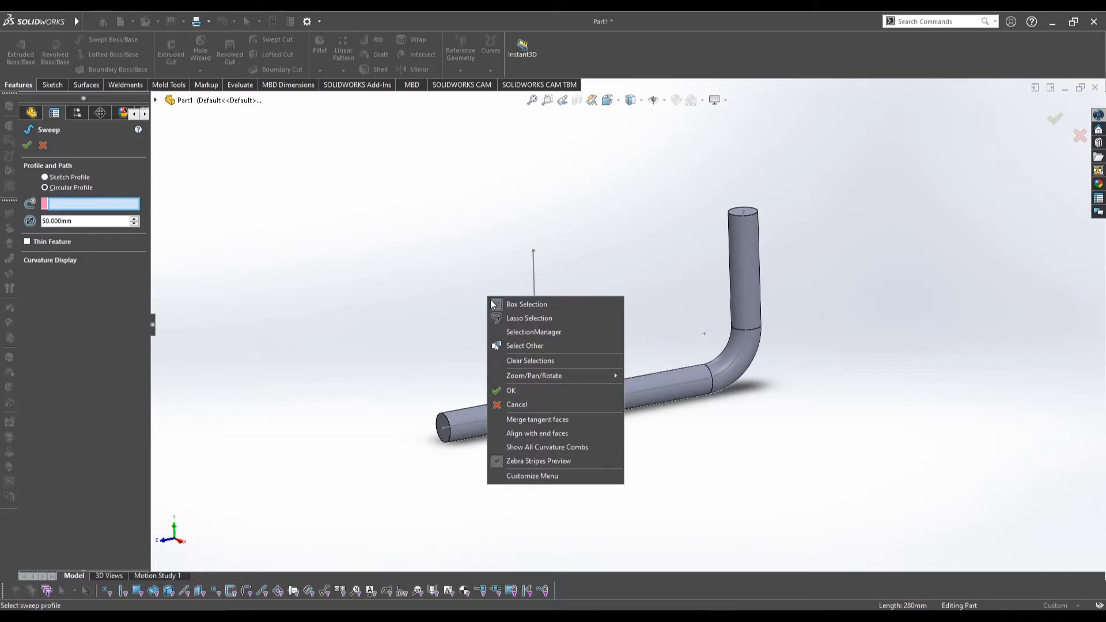
left_click(526, 338)
left_click(587, 389)
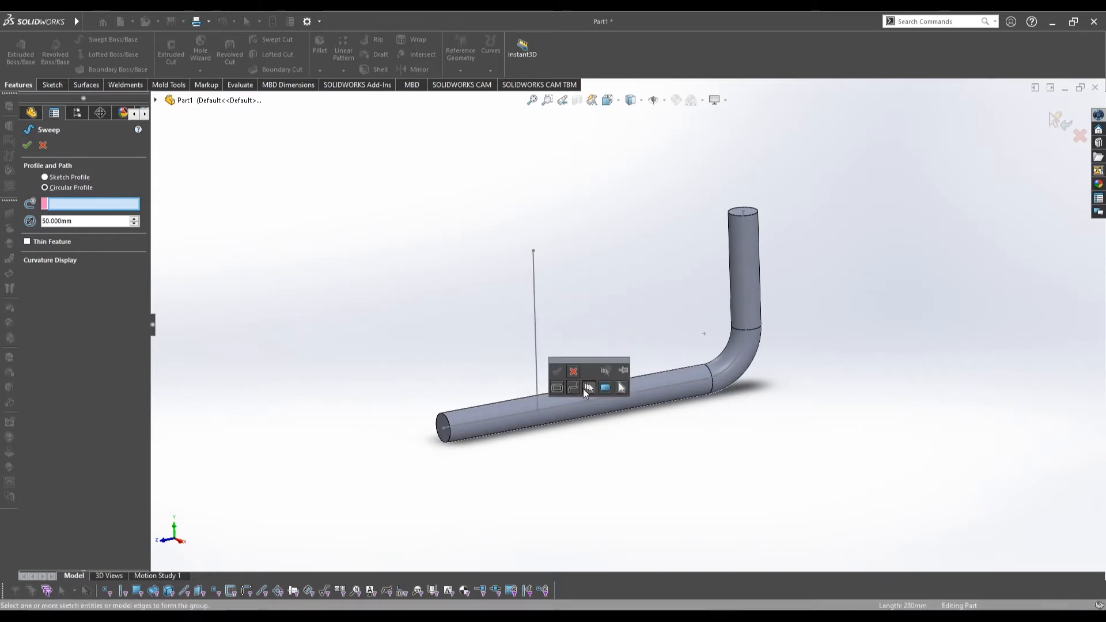
left_click(533, 300)
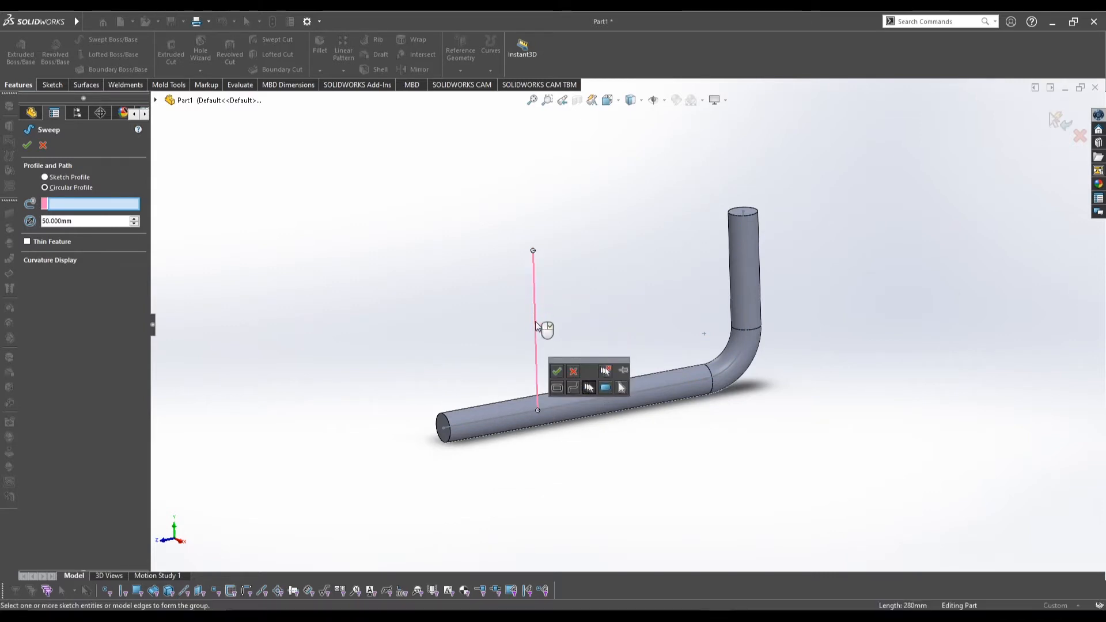
left_click(558, 370)
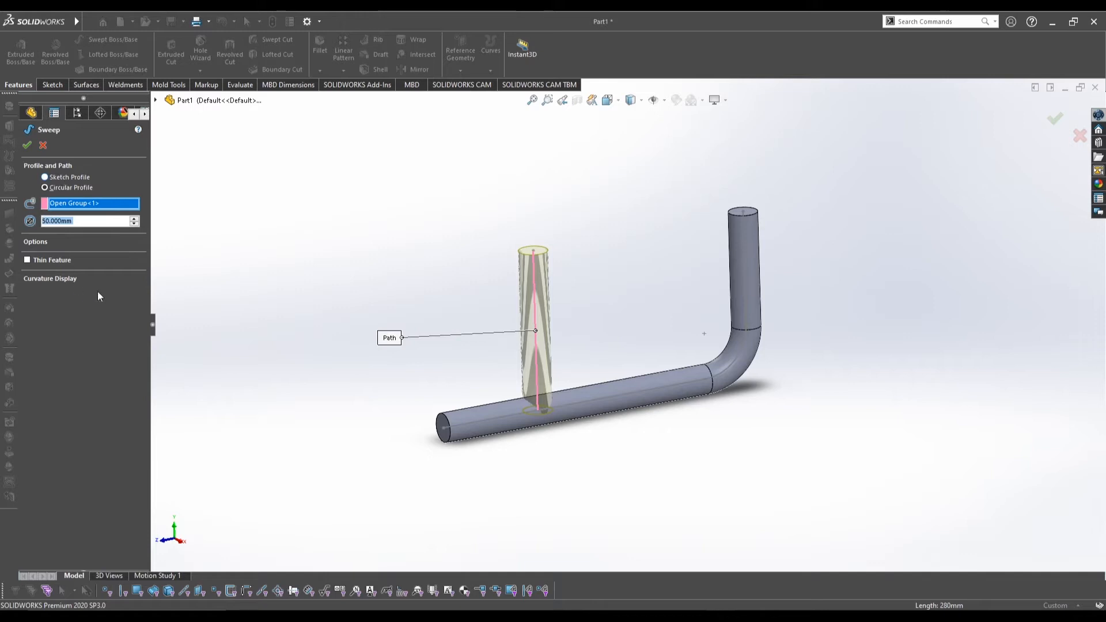
left_click(27, 145)
left_click(643, 278)
middle_click_drag(624, 267, 624, 291)
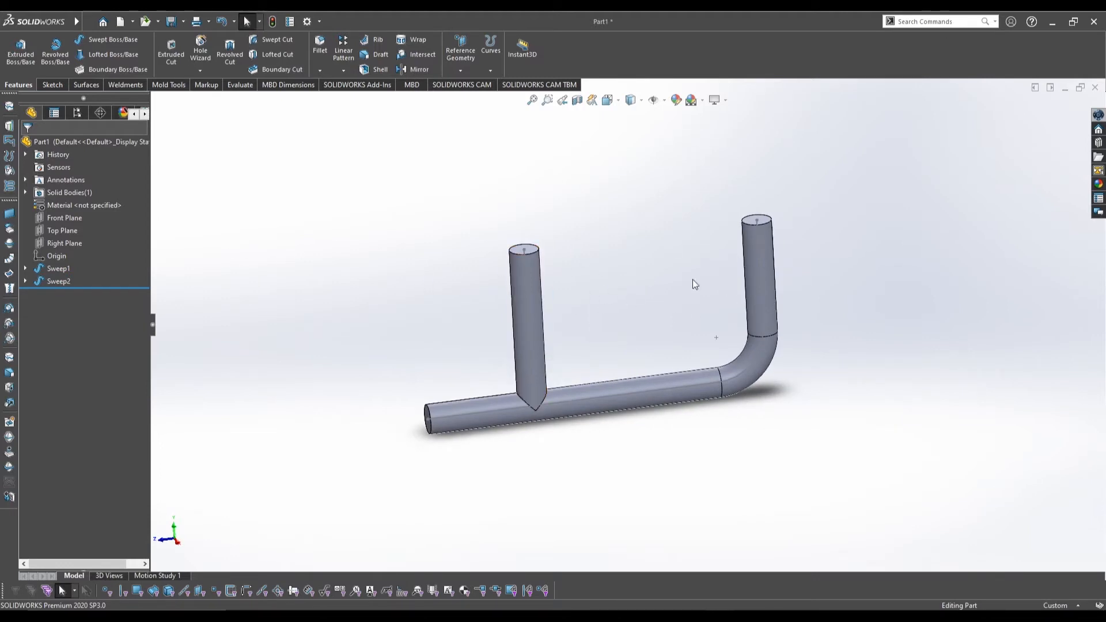
- Start a linear pattern and use the horizontal sketch line as Direction 1
left_click(531, 284)
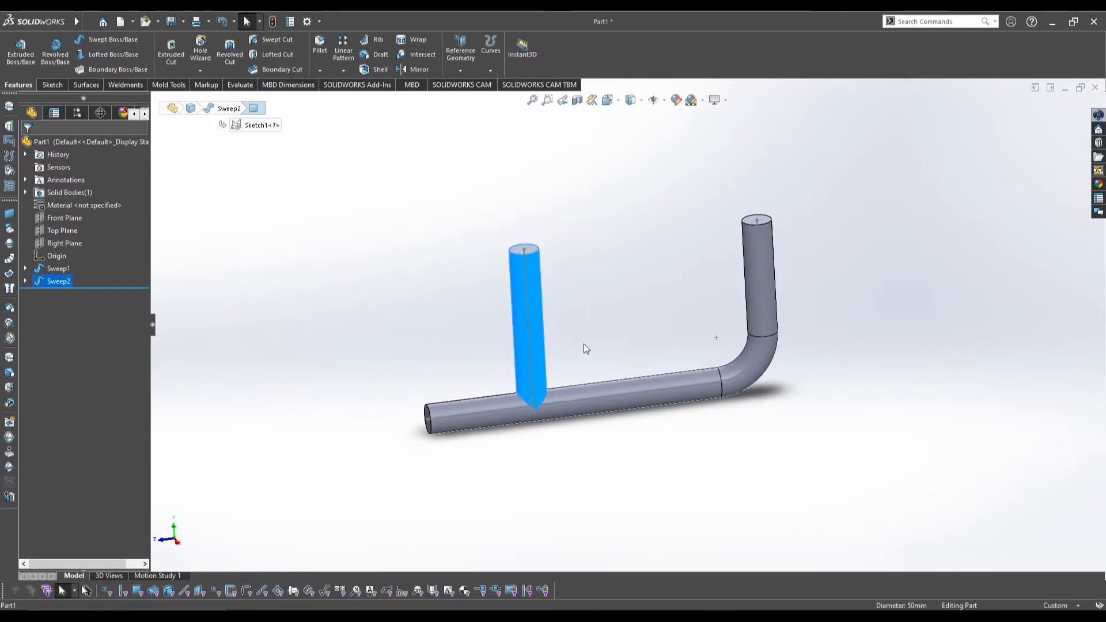
left_click(651, 278)
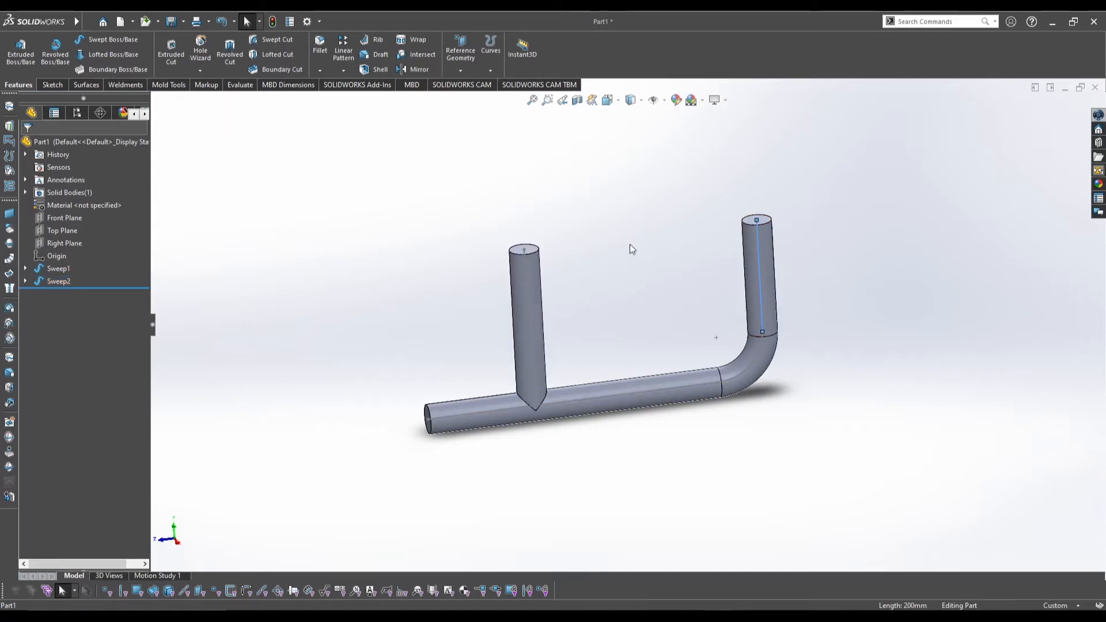
key("Up")
left_click(344, 52)
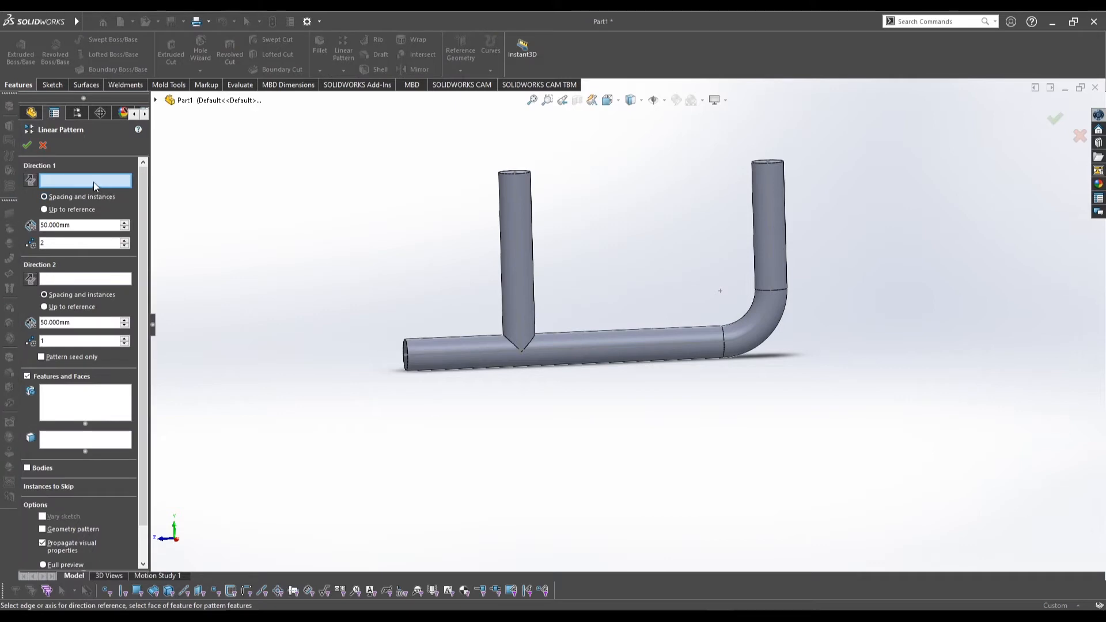
middle_click_drag(448, 374, 479, 406)
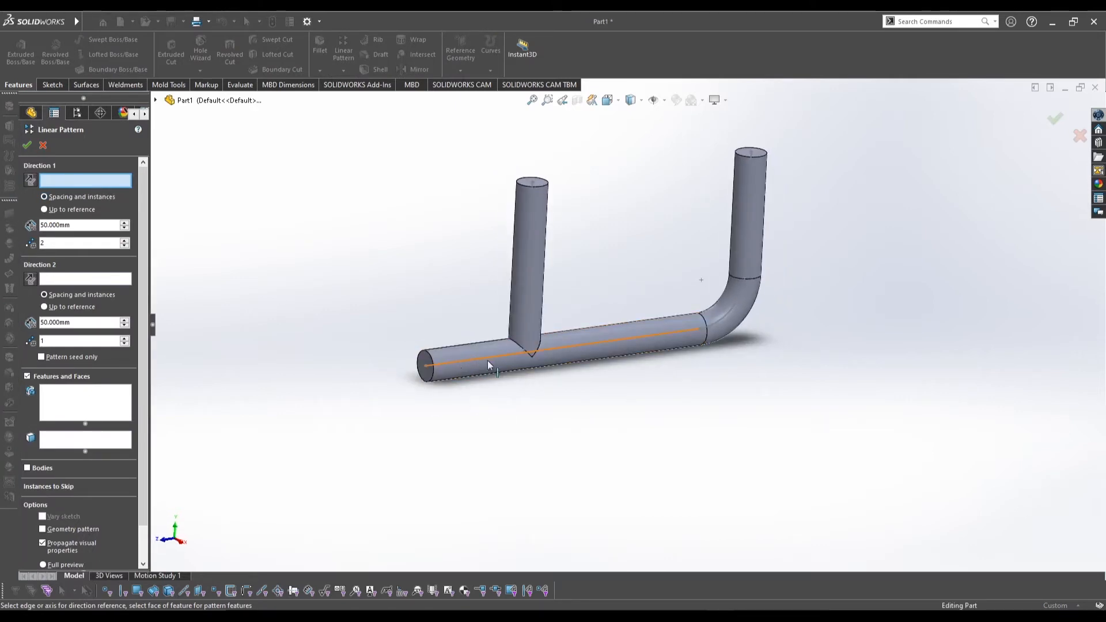
left_click(431, 365)
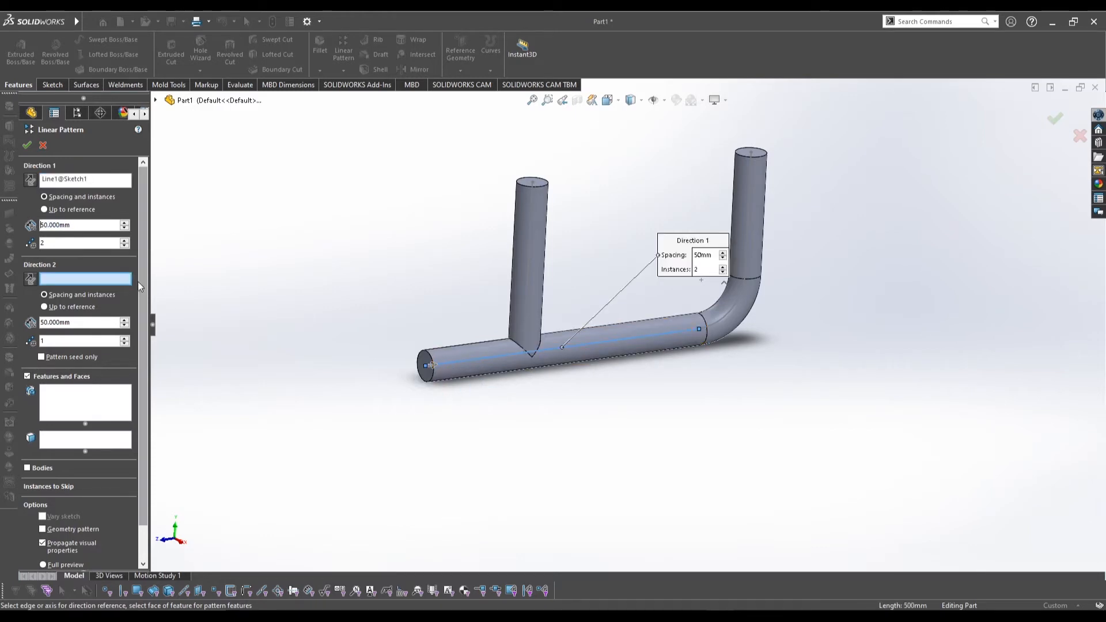
- Set Direction 1 to pattern up to reference, using the sketch line inside the bent tube's upright as the reference
mouse_move(239, 249)
middle_mouse_down()
mouse_move(296, 265)
mouse_move(222, 256)
middle_mouse_up()
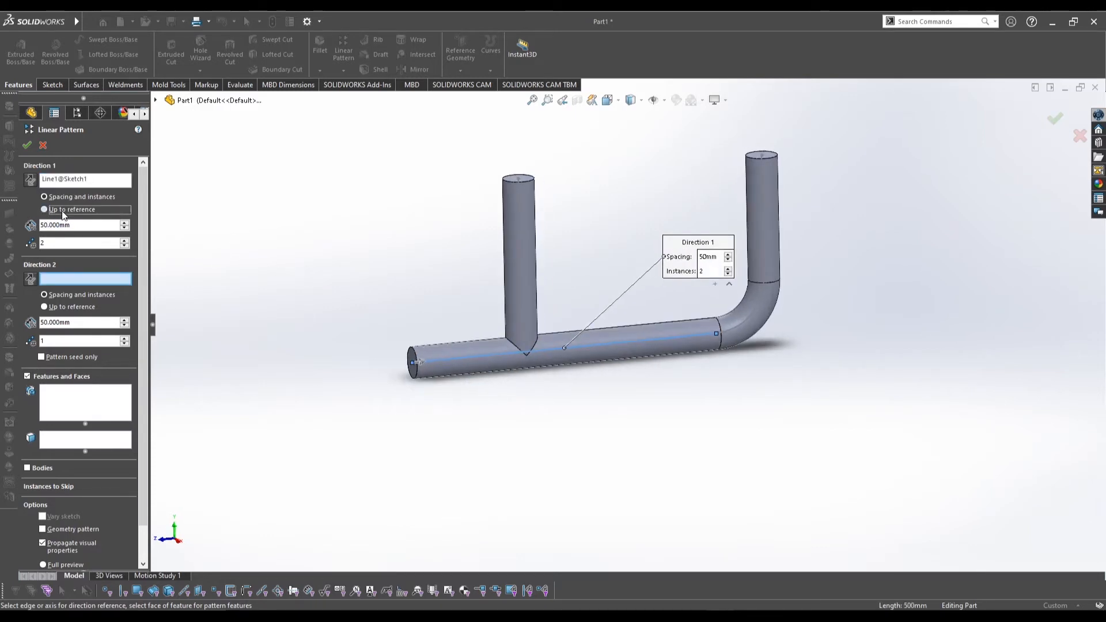
left_click(66, 209)
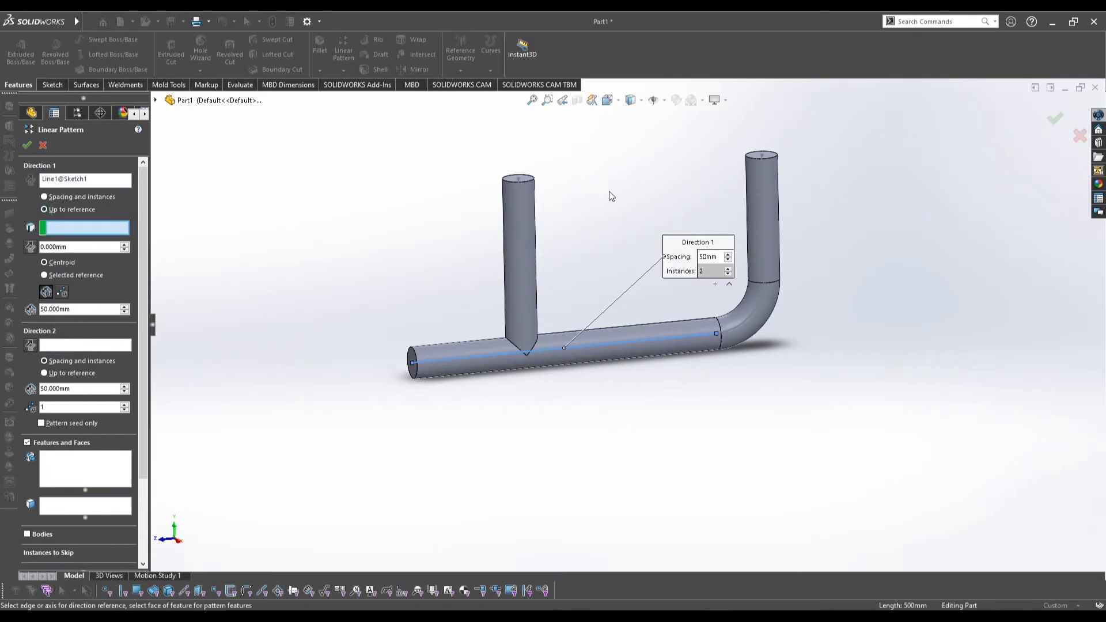
left_click(762, 195)
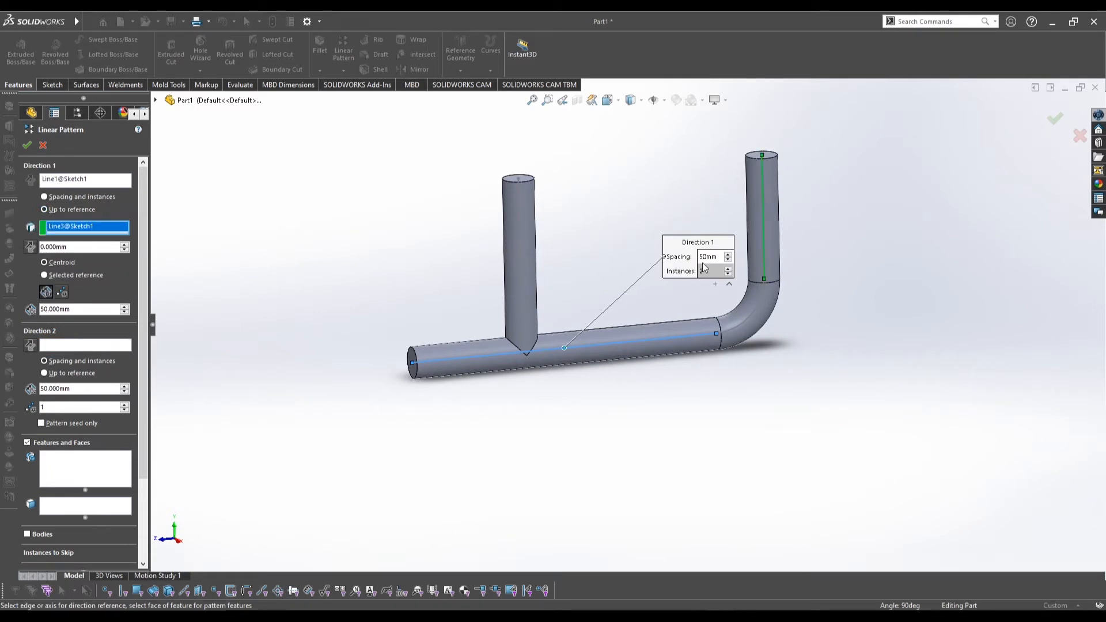
- Define the pattern by number of instances and choose the straight upright tube as the feature to pattern
scroll(99, 420, "down", 2)
left_click(81, 419)
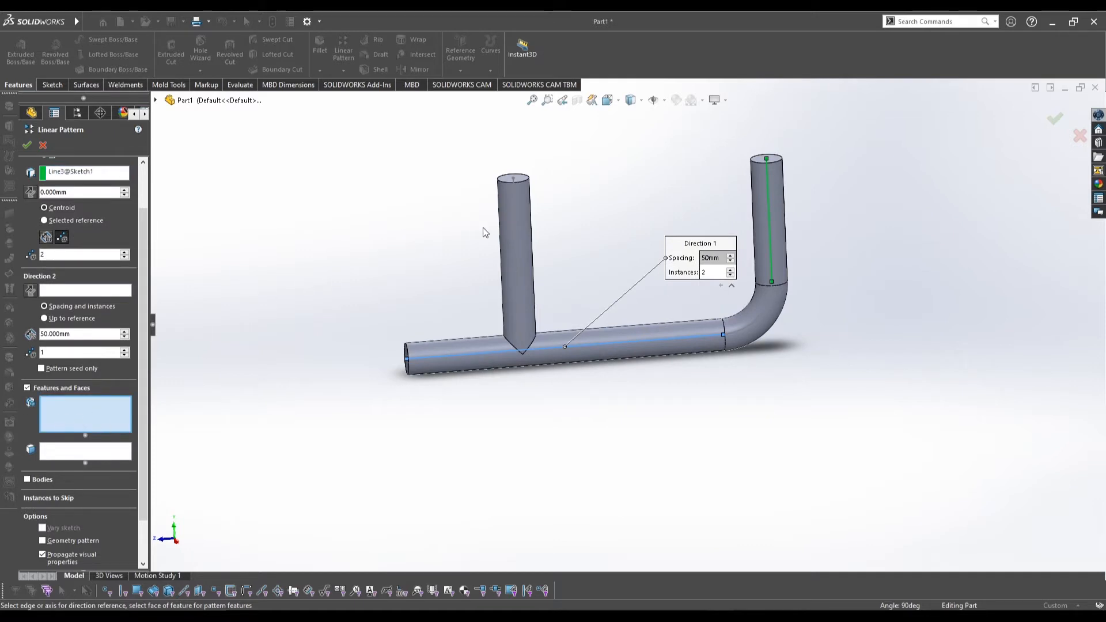
left_click(505, 221)
middle_click_drag(415, 238, 432, 242)
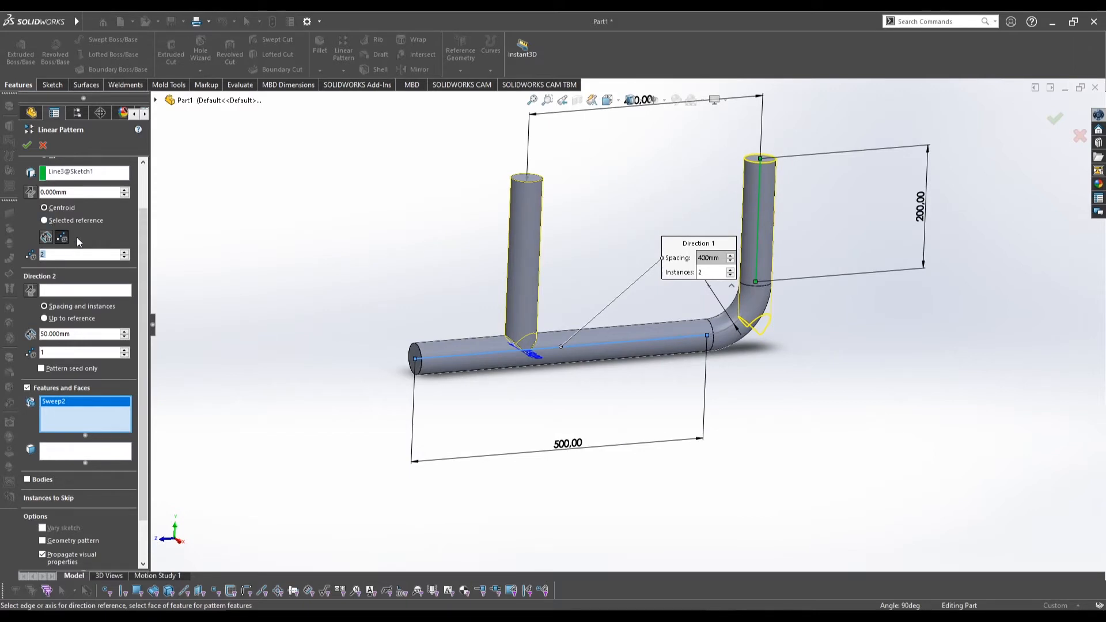
- Set the number of instances in Direction 1 to 4
left_click(125, 252)
left_click(125, 252)
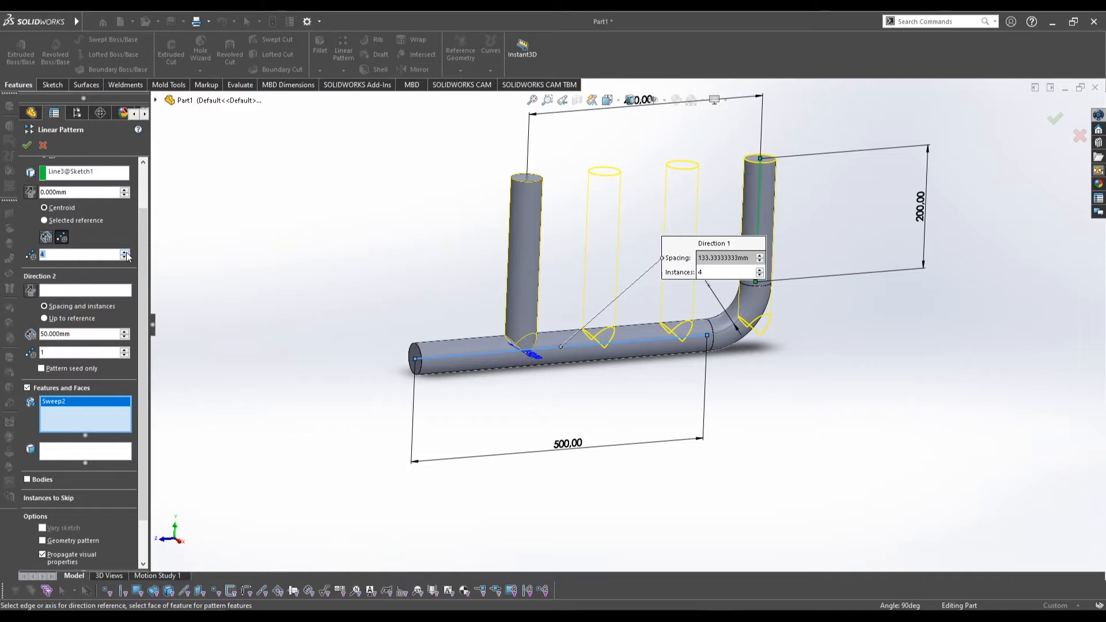
left_click(125, 253)
left_click(126, 258)
- Try defining Direction 1 by spacing instead and adjust the spacing to about 163.33 mm
left_click(46, 237)
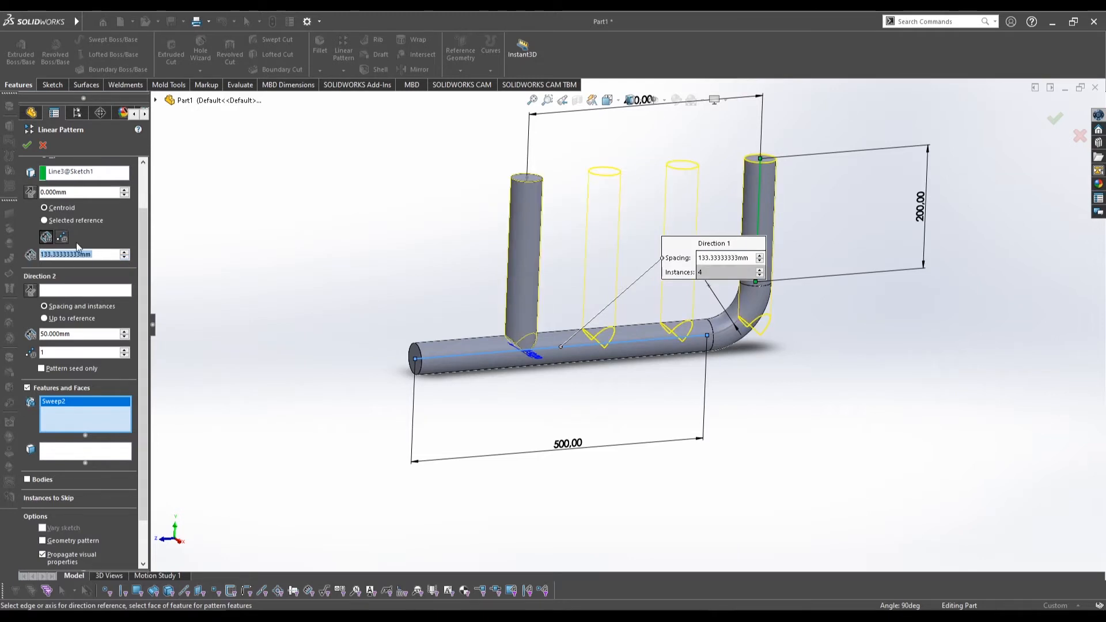
left_click(125, 252)
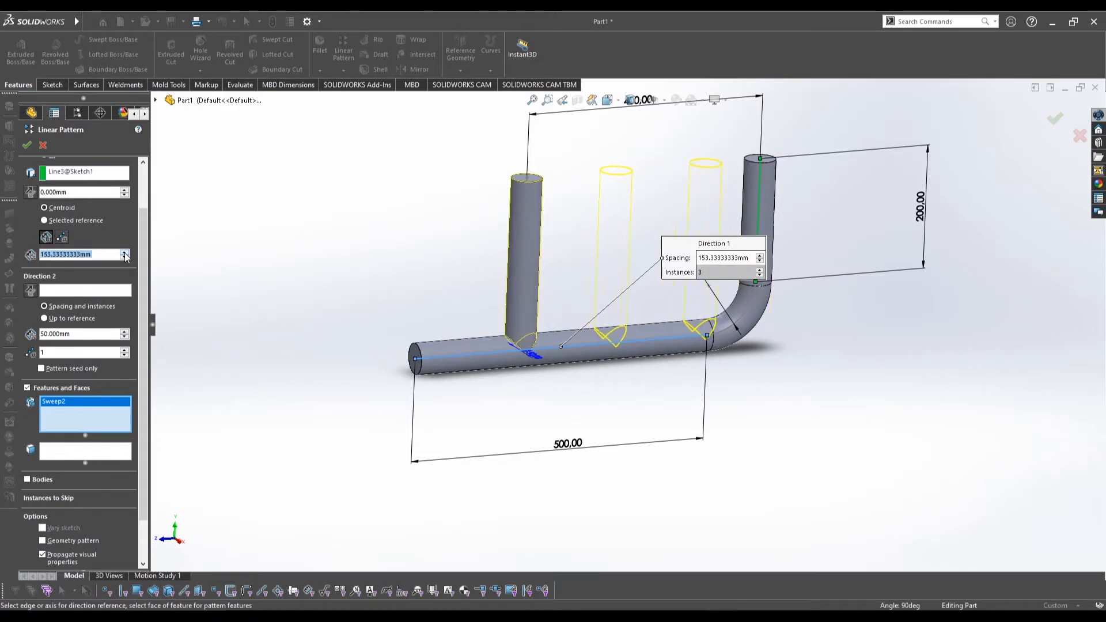
left_click(125, 253)
left_click(125, 253)
left_click(125, 258)
left_click(125, 259)
left_click(125, 258)
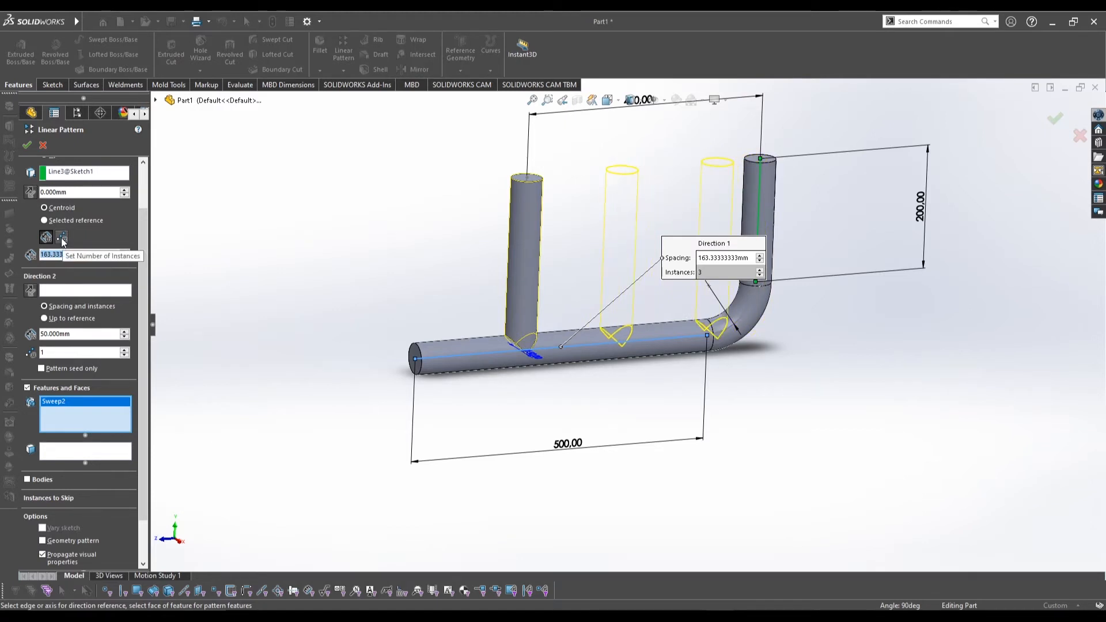
- Return Direction 1 to being defined by number of instances, with 4 instances
left_click(62, 238)
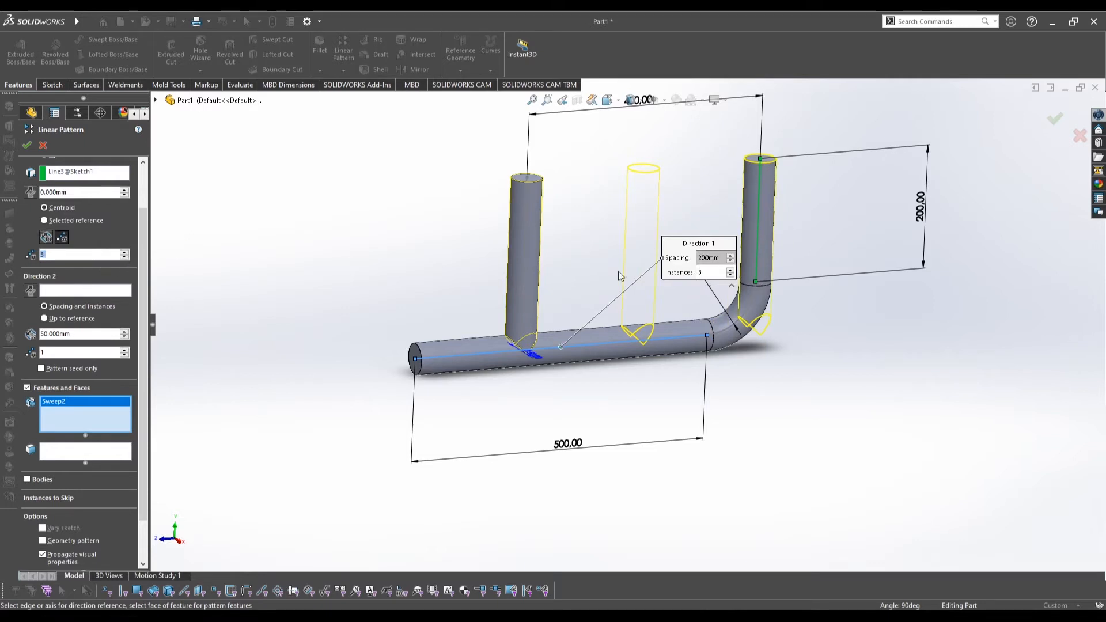
left_click(125, 257)
left_click(125, 253)
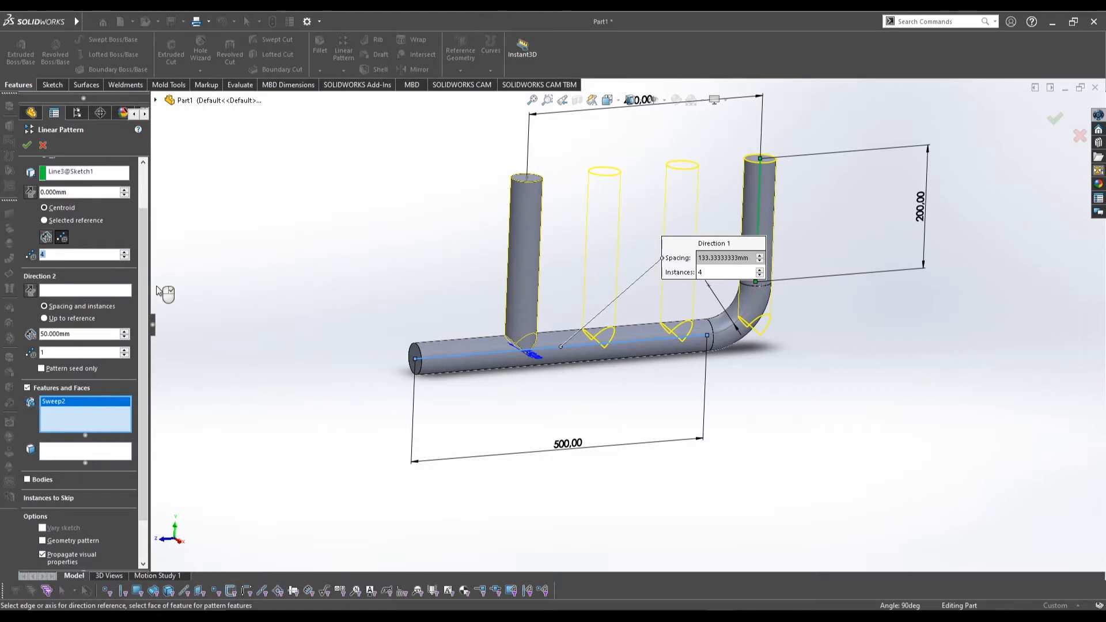
- Skip the fourth pattern instance, which overlaps the bent tube's upright, and complete the linear pattern
scroll(138, 302, "down", 2)
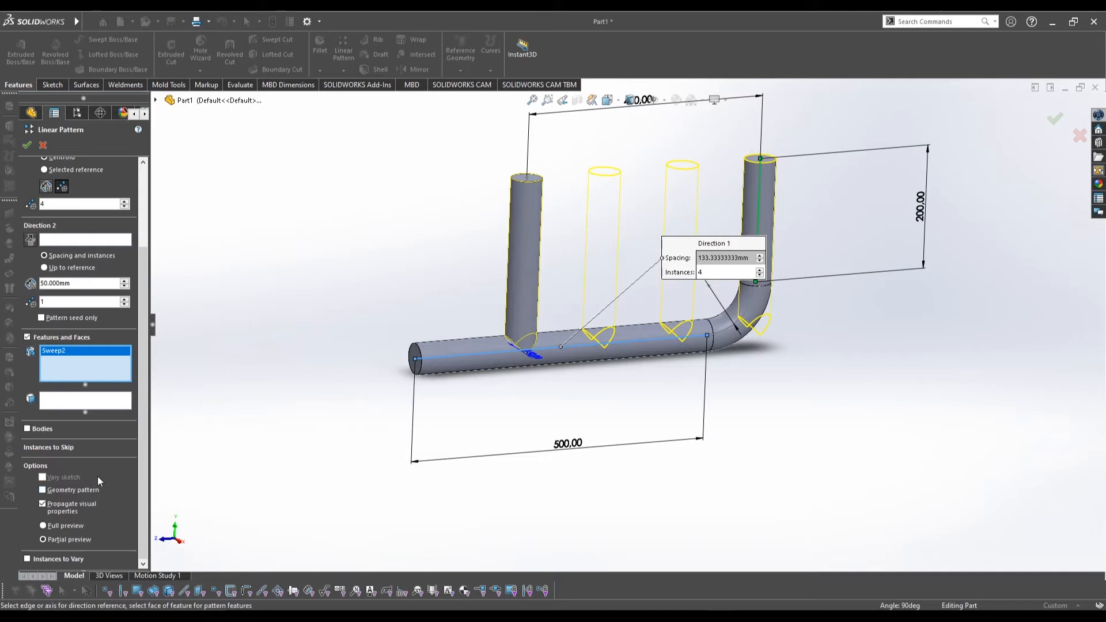
left_click(53, 448)
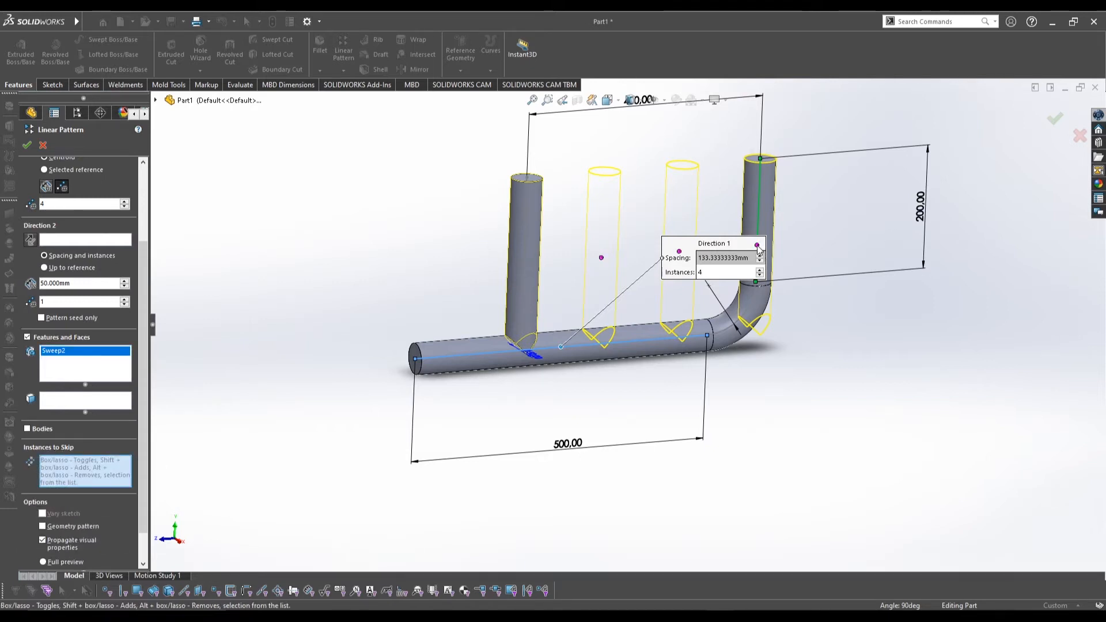
middle_click_drag(666, 287, 636, 287)
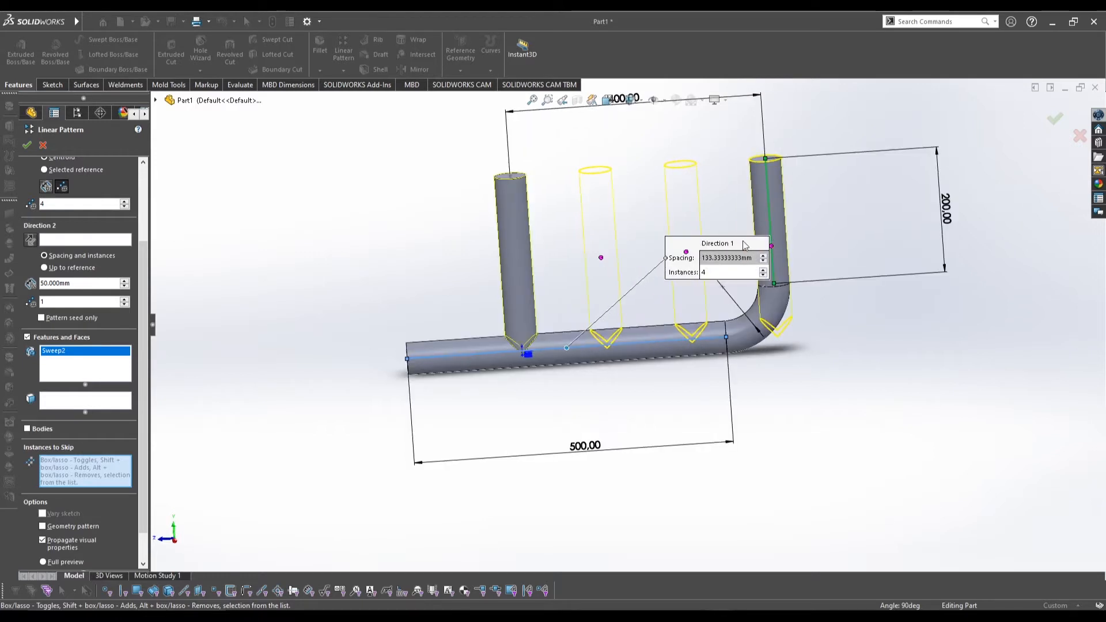
left_click(772, 247)
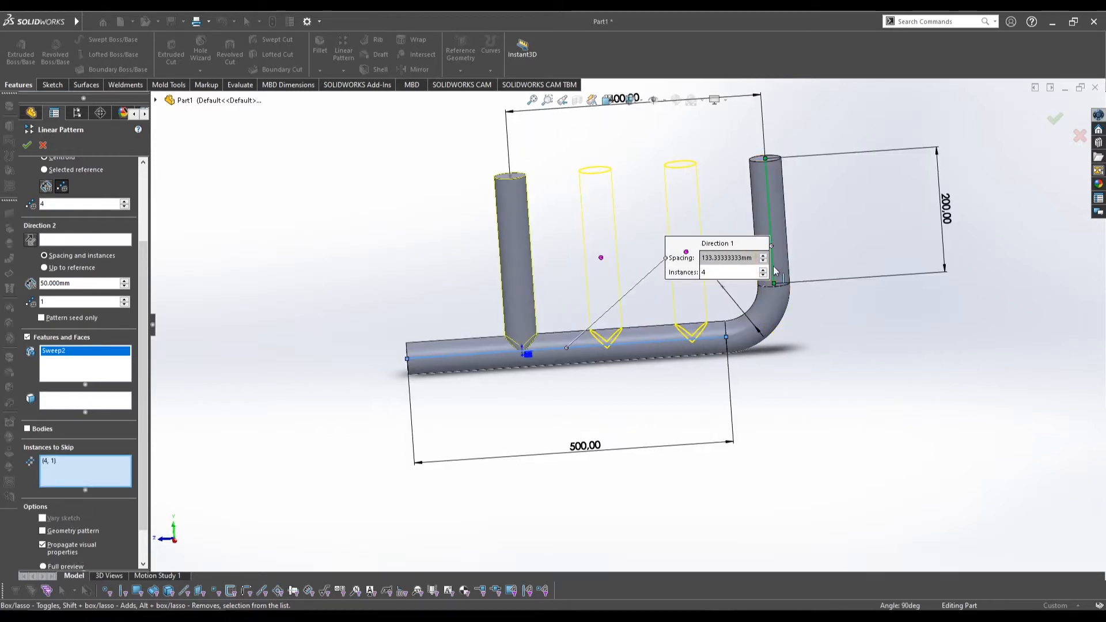
left_click(1054, 119)
middle_click_drag(566, 341, 633, 302)
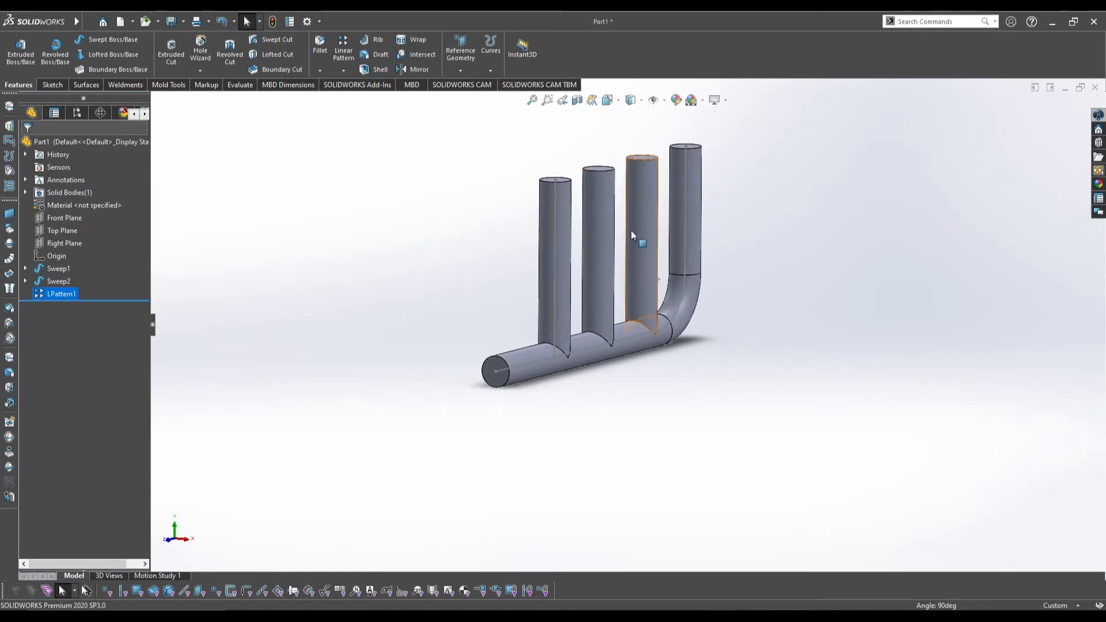
middle_click_drag(628, 229, 774, 255)
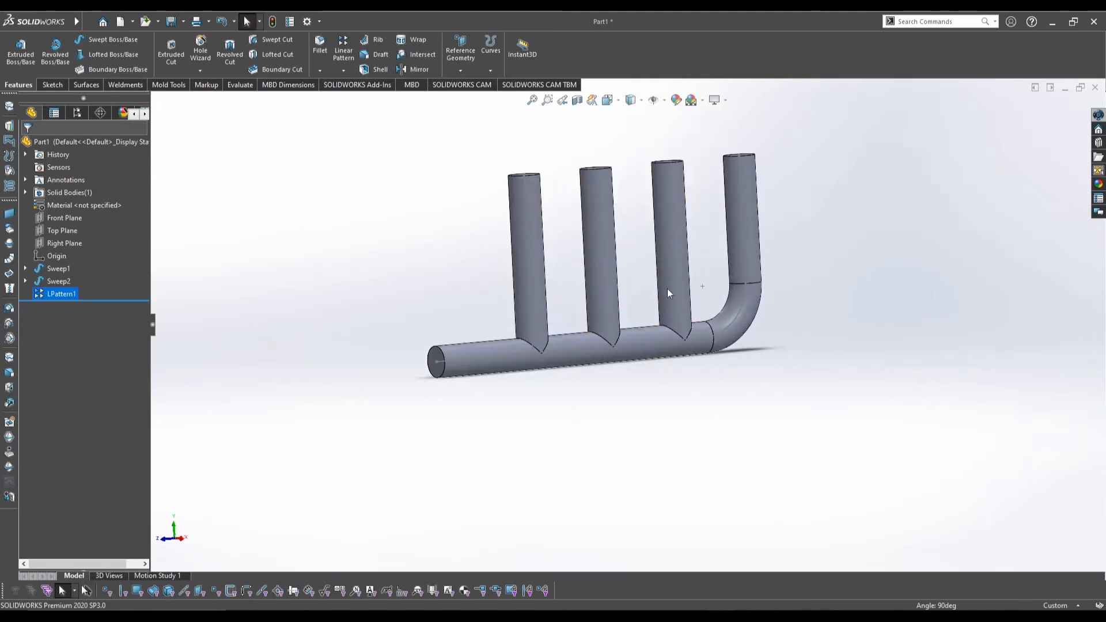
- Roll the feature history back to just before the linear pattern
scroll(629, 317, "up", 3)
scroll(606, 206, "down", 2)
left_click_drag(114, 300, 115, 286)
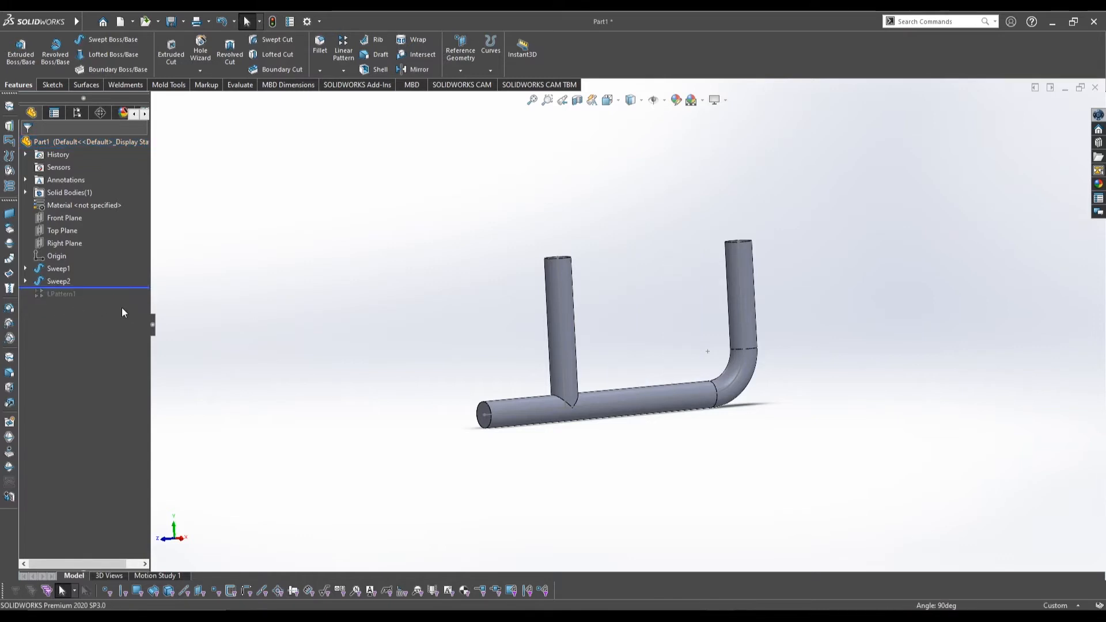
- Create a reference plane through the upright branch's centerline, parallel to the Front Plane
middle_click_drag(550, 286, 627, 235)
scroll(629, 288, "down", 2)
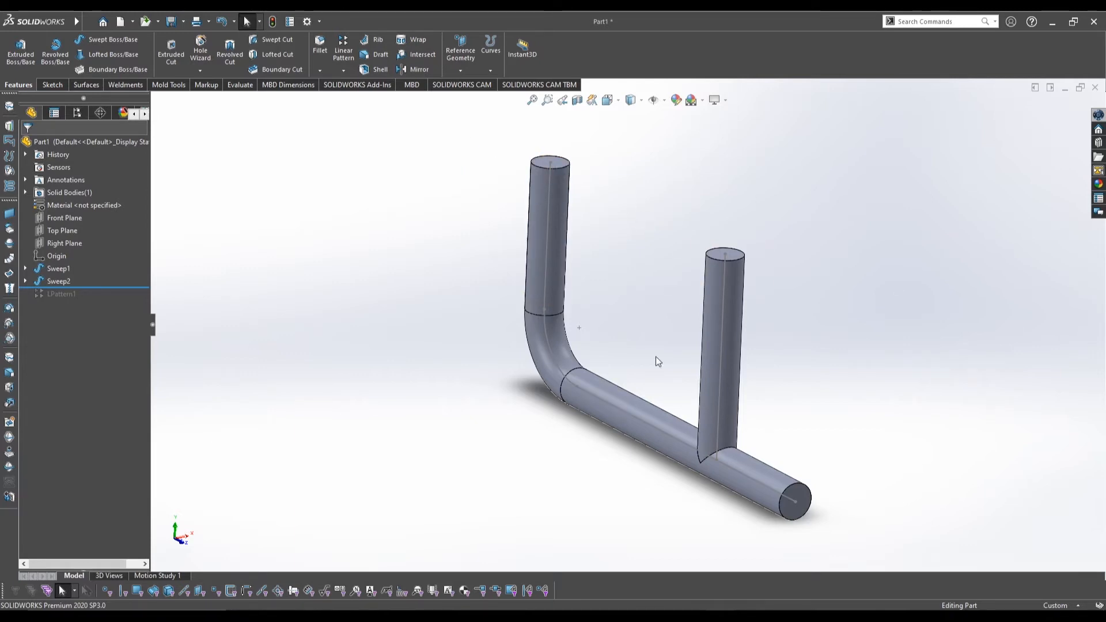
middle_click_drag(432, 144, 539, 241)
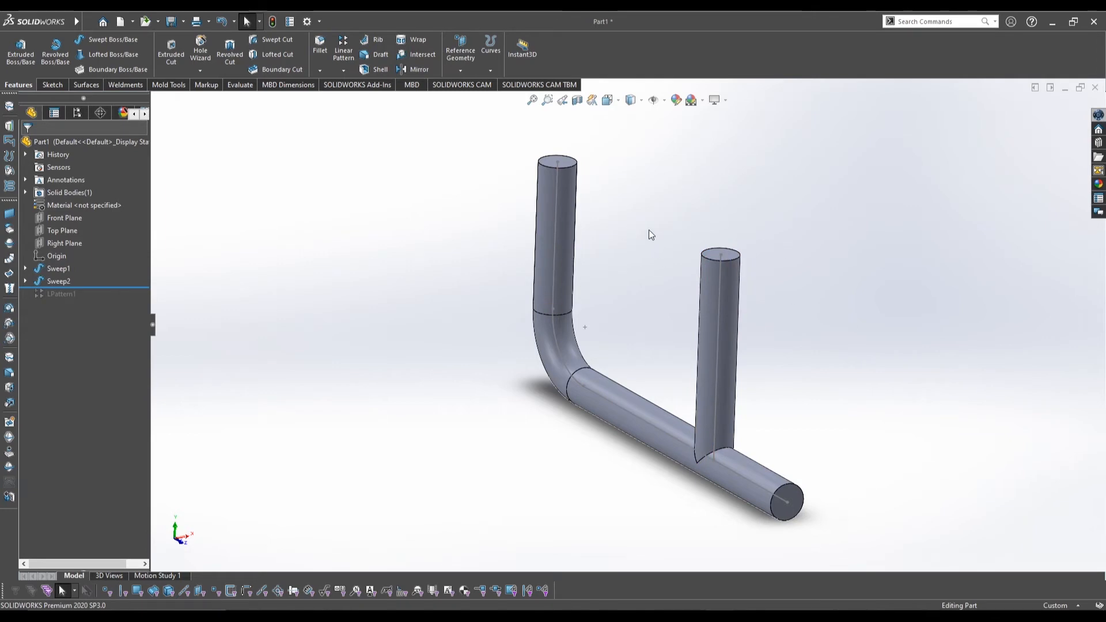
key("s")
left_click(693, 277)
left_click(702, 290)
left_click(717, 299)
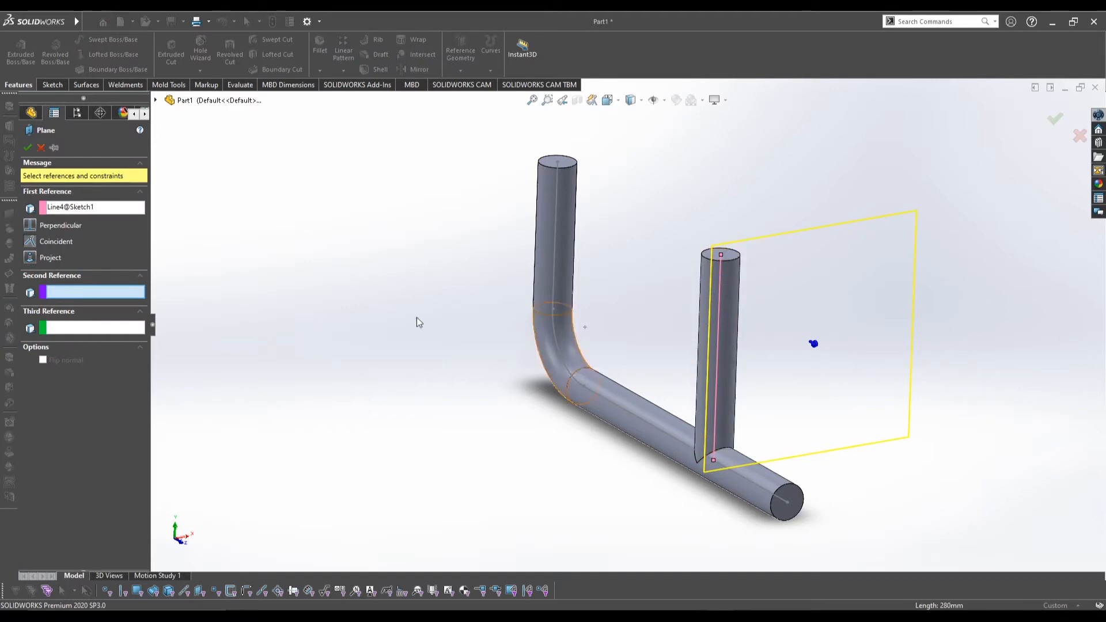
left_click(156, 101)
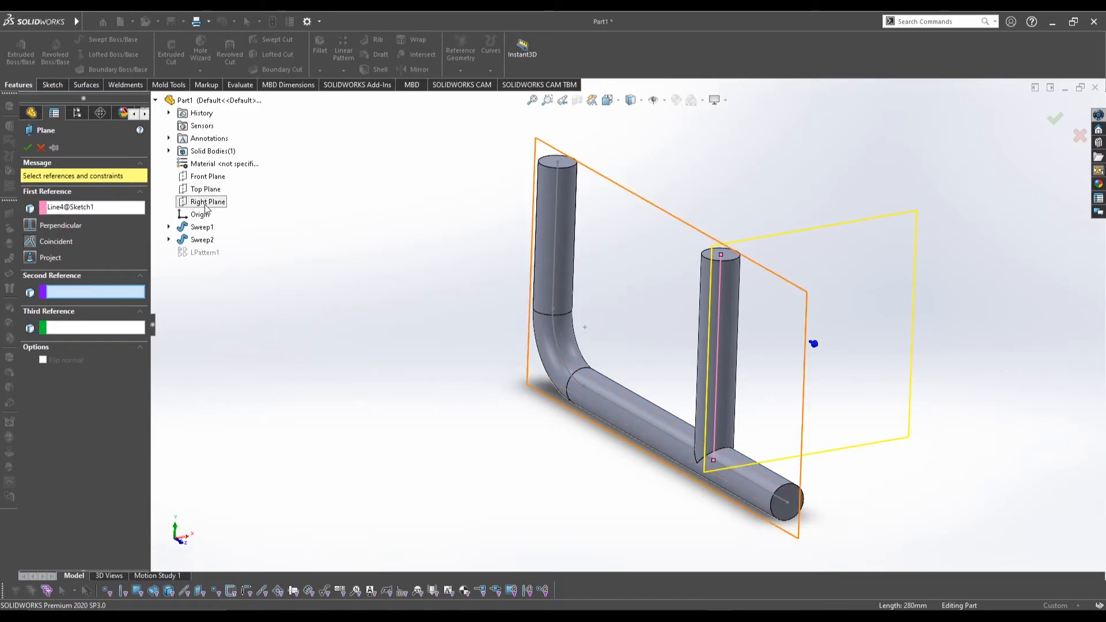
left_click(207, 177)
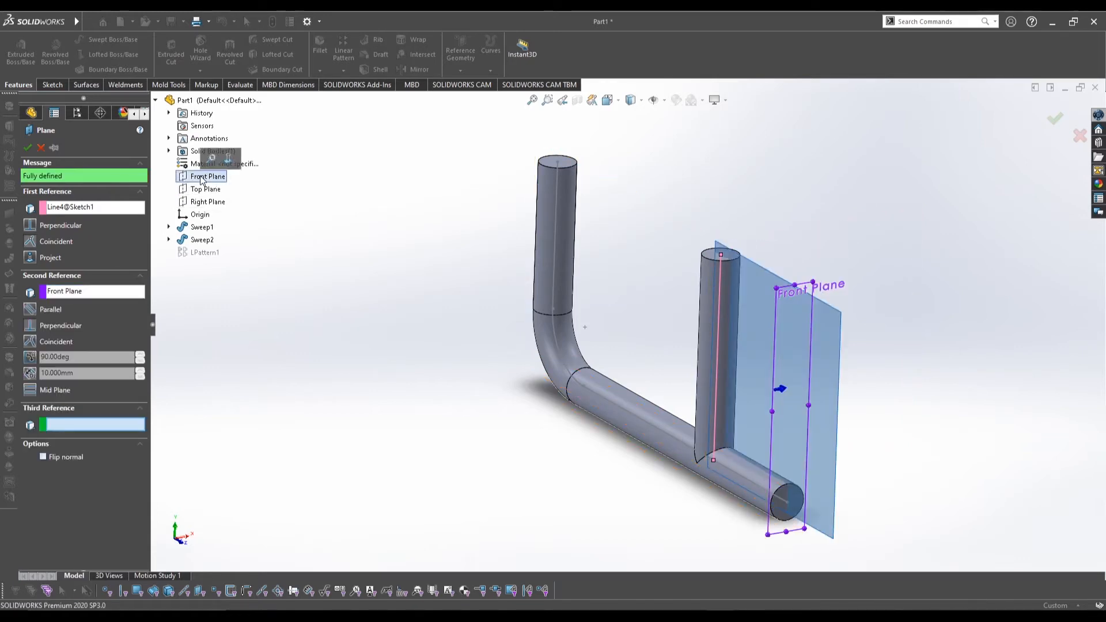
left_click(30, 325)
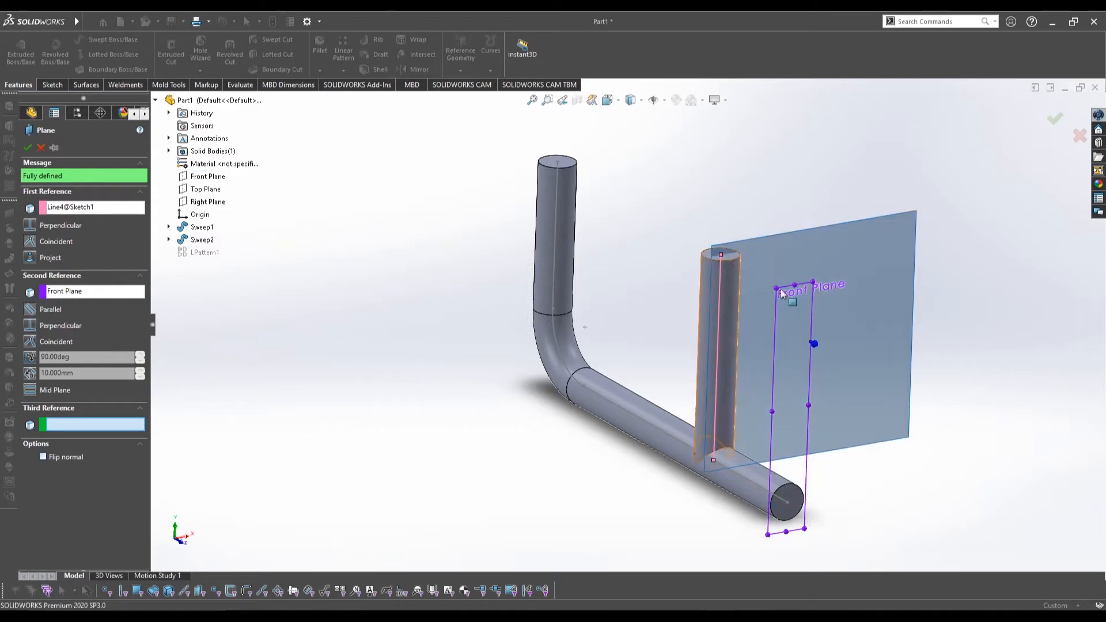
left_click(1057, 119)
- Create a second reference plane through the centerline of the bent tube's upright, parallel to the plane at the branch
key("s")
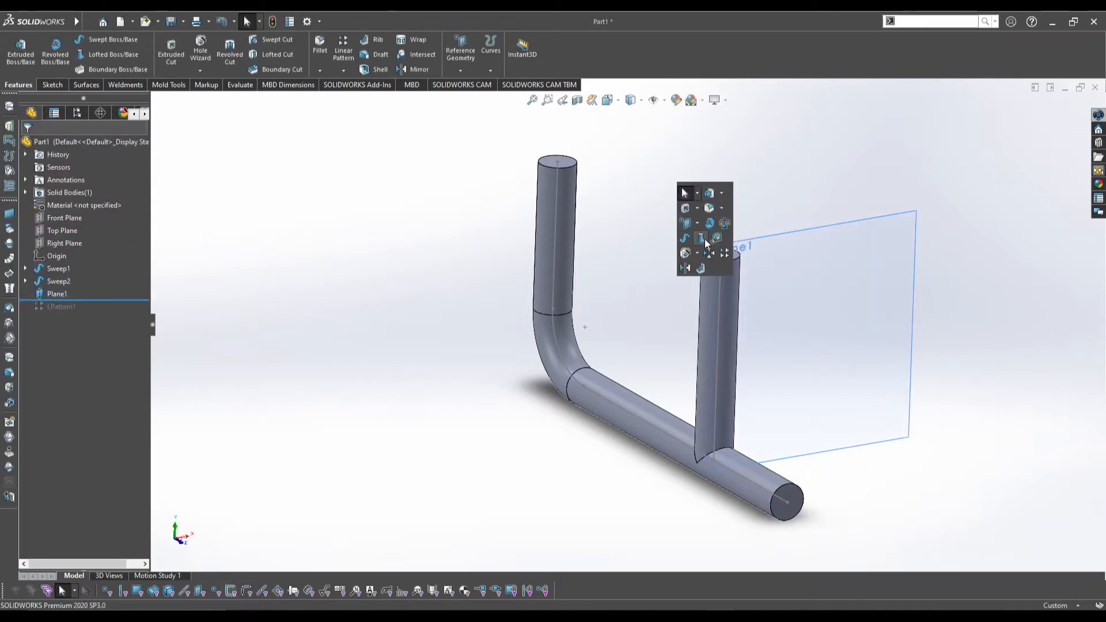
left_click(690, 224)
left_click(743, 238)
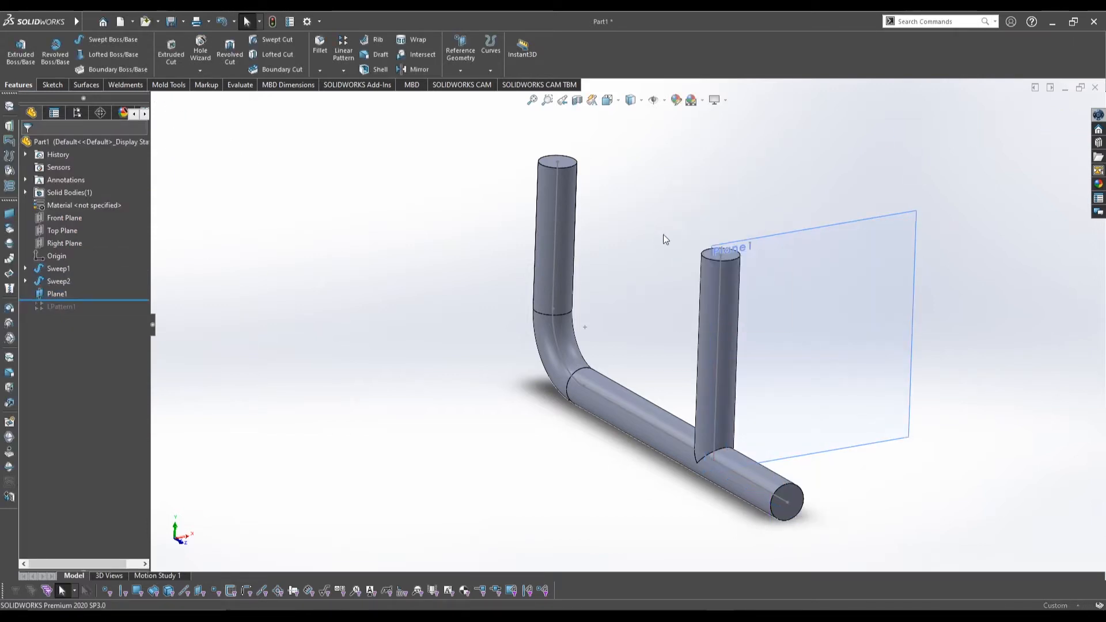
left_click(556, 206)
left_click(807, 299)
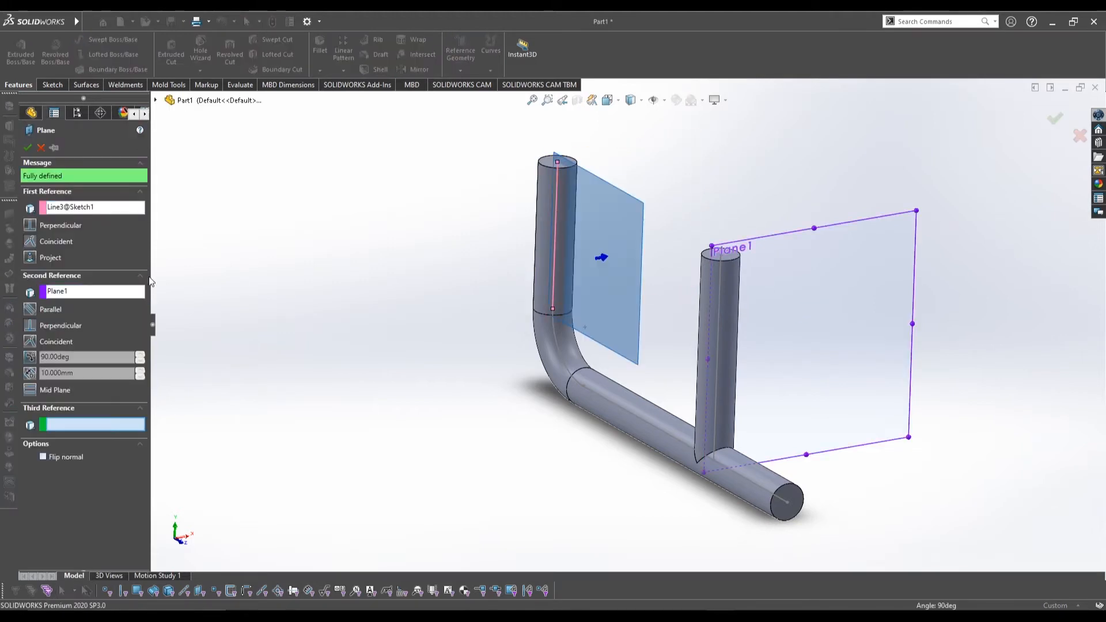
left_click(30, 310)
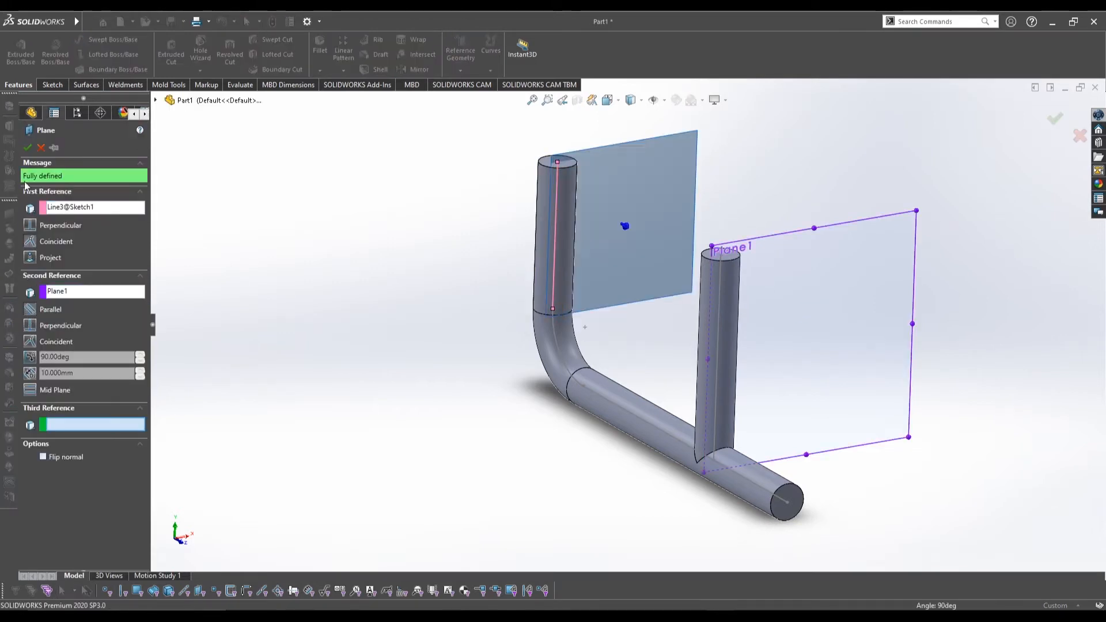
left_click(26, 148)
- On the branch's reference plane, sketch a centerpoint arc of about 79.5 mm radius starting at the center of the branch's top end
mouse_move(582, 316)
middle_mouse_down()
mouse_move(555, 277)
mouse_move(576, 303)
middle_mouse_up()
middle_click_drag(671, 262, 805, 291)
left_click(772, 260)
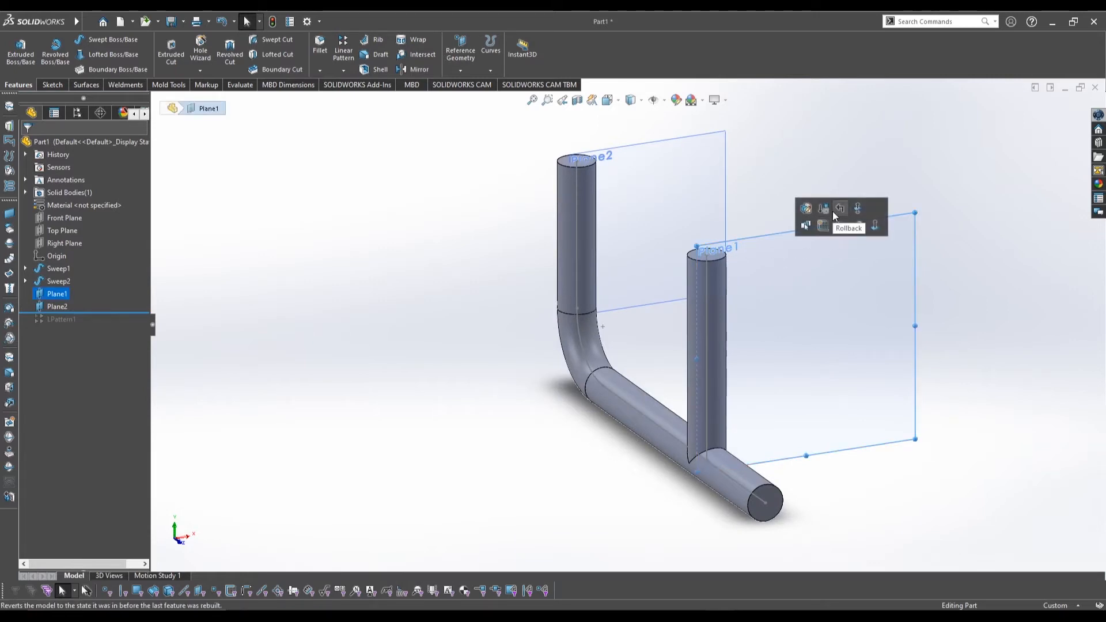
left_click(823, 225)
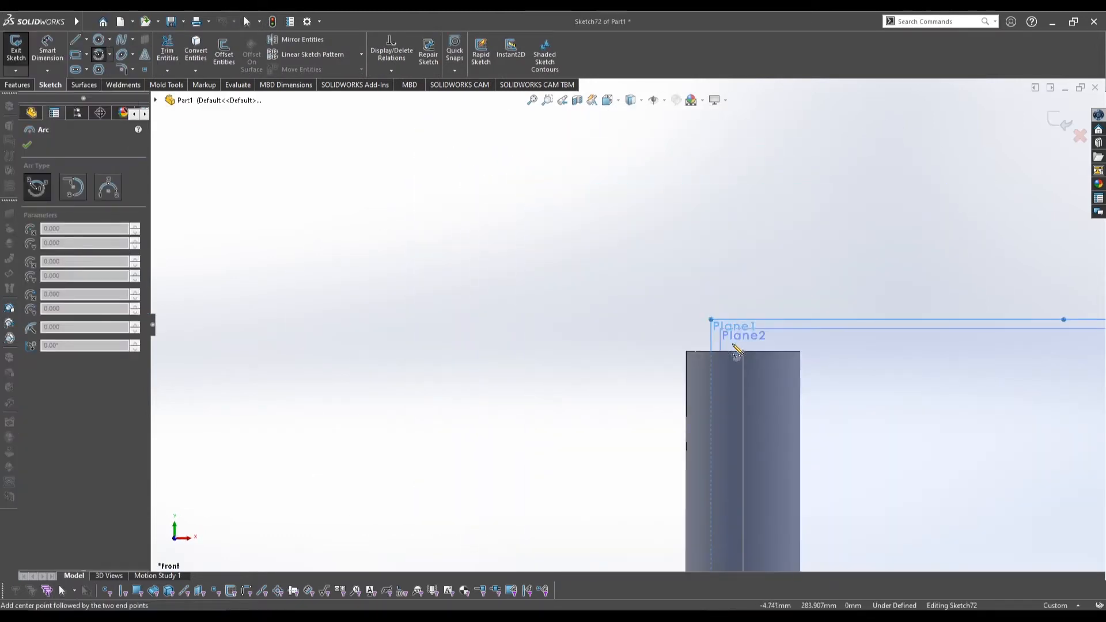
left_click(551, 350)
left_click(743, 351)
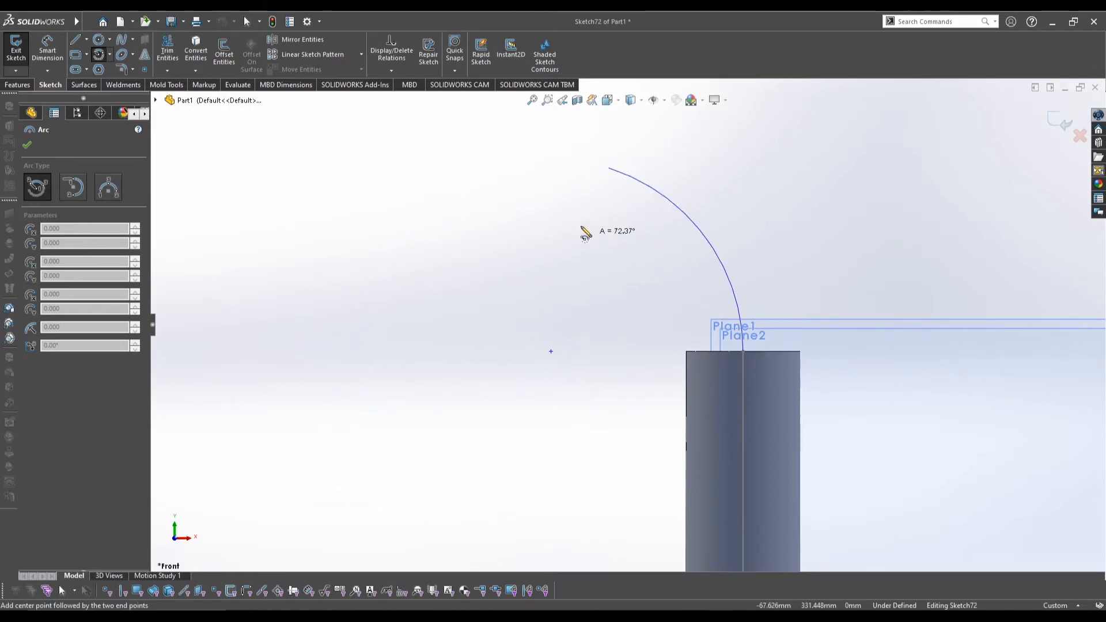
left_click(552, 214)
key("Escape")
- Reshape the arc by moving its free end lower
scroll(586, 247, "up", 1)
scroll(620, 320, "up", 1)
scroll(623, 209, "down", 3)
left_click(609, 229)
left_click(557, 249)
left_click_drag(539, 215, 603, 295)
- Make the arc's center horizontal with its start point on the branch and vertical with its free end
left_click(550, 517)
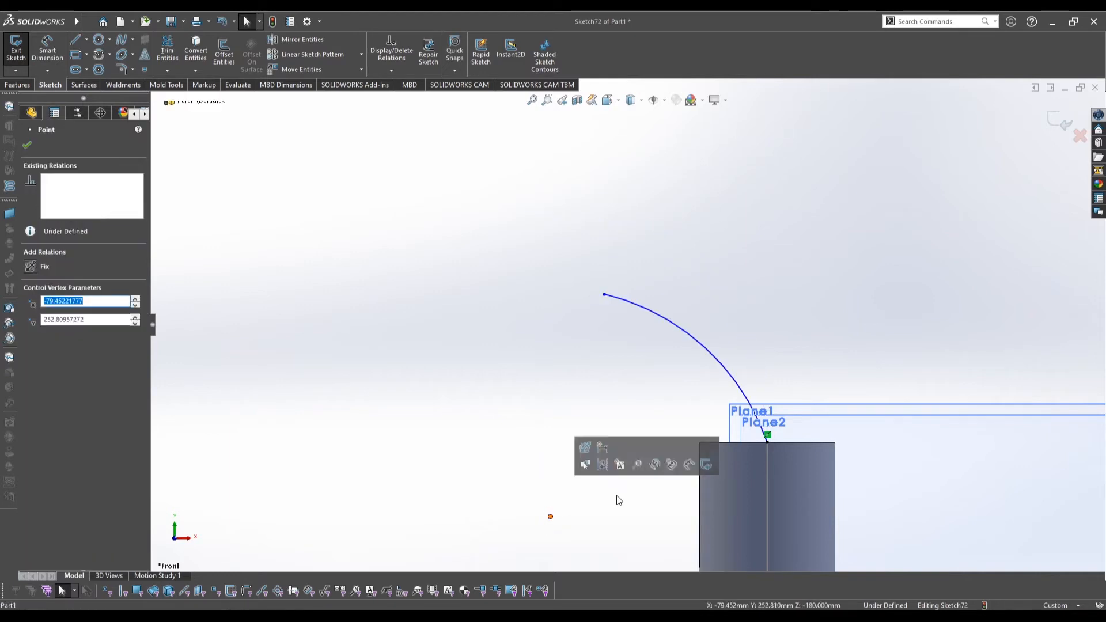
left_click(766, 443, "ctrl")
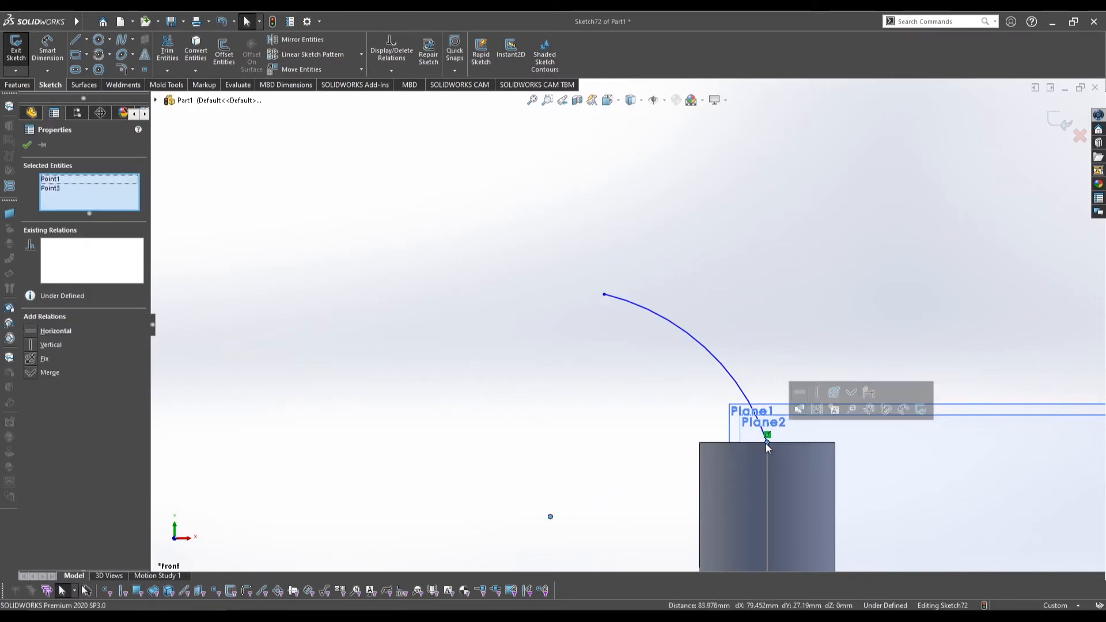
left_click(797, 392)
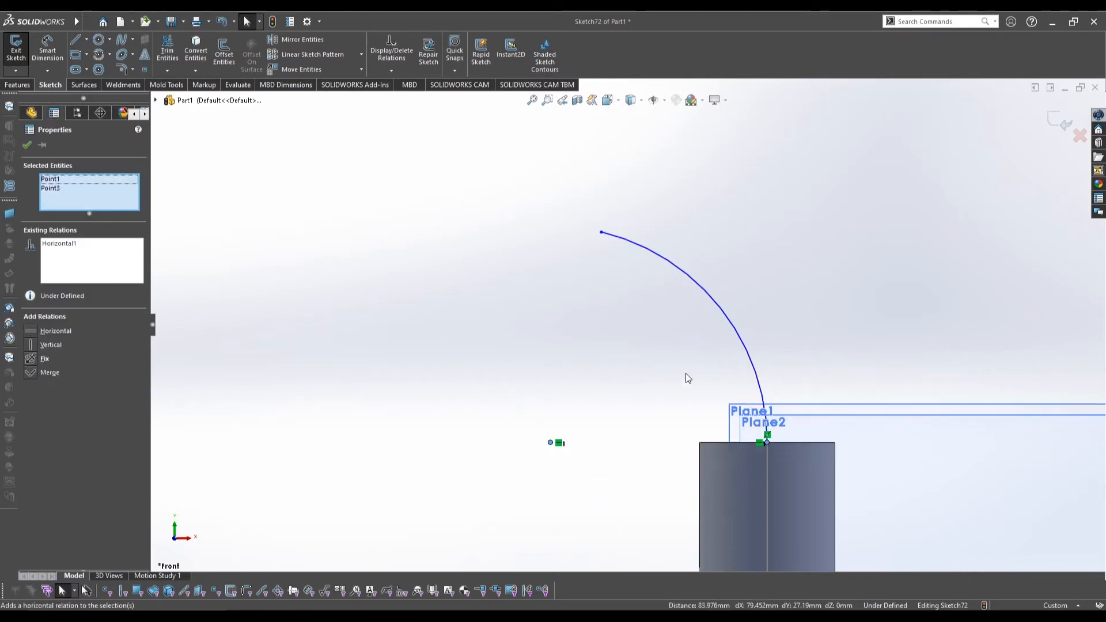
left_click(550, 443)
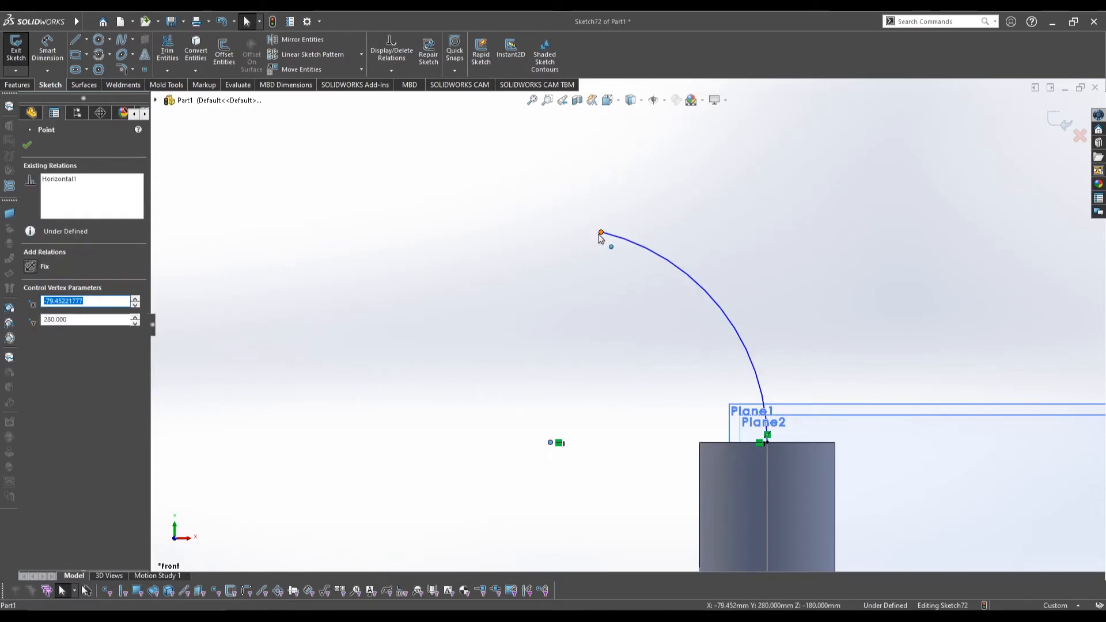
left_click(601, 232, "ctrl")
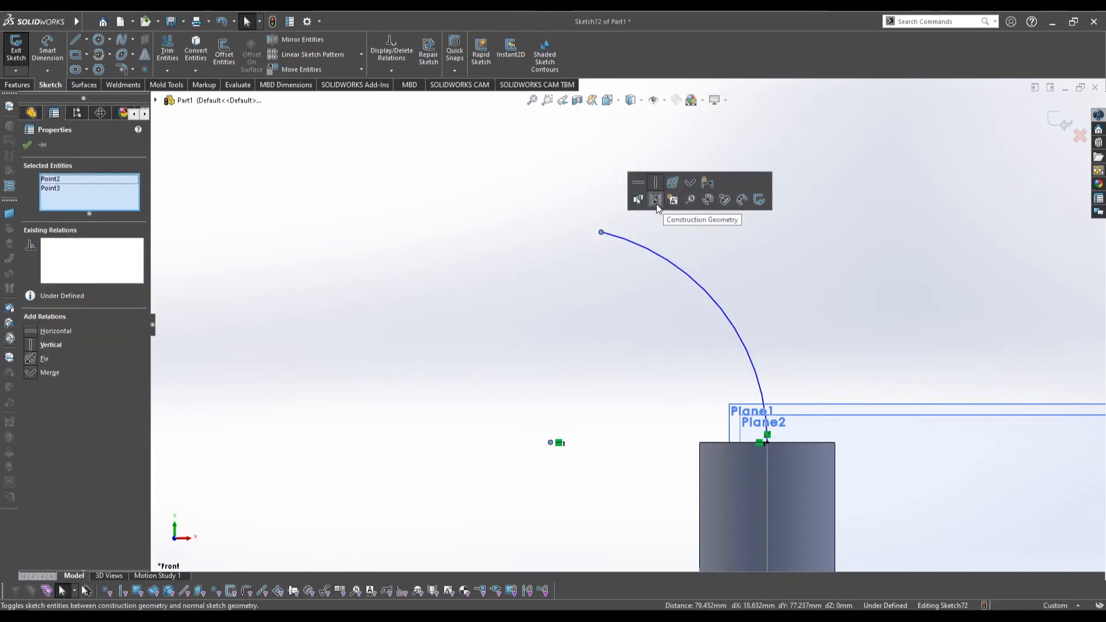
left_click(656, 183)
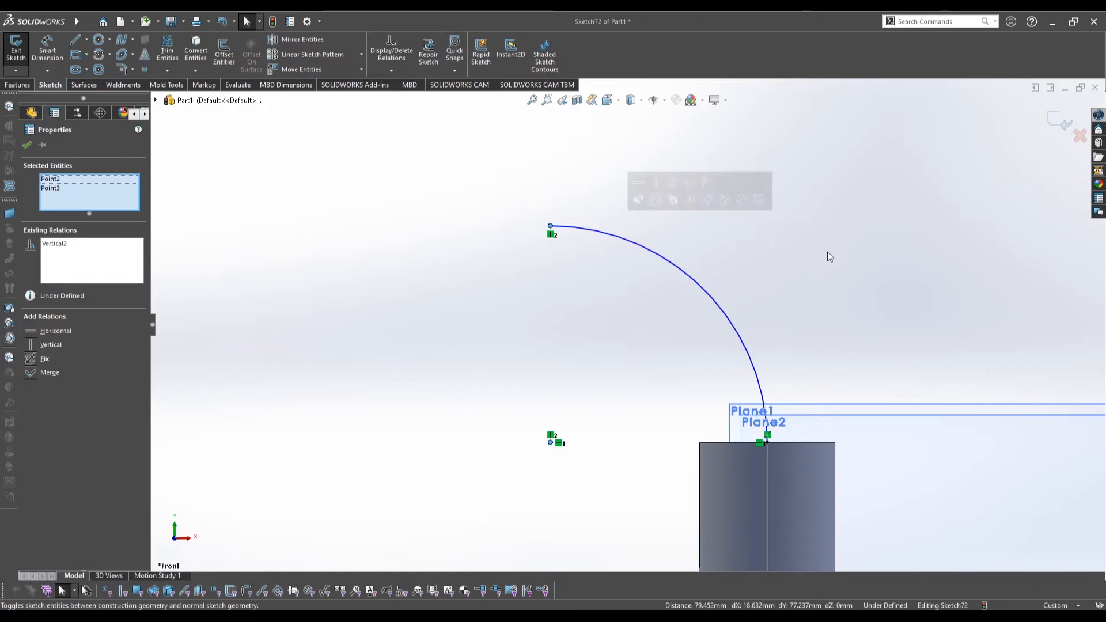
- Dimension the arc's radius as 80 mm
key("s")
left_click(808, 270)
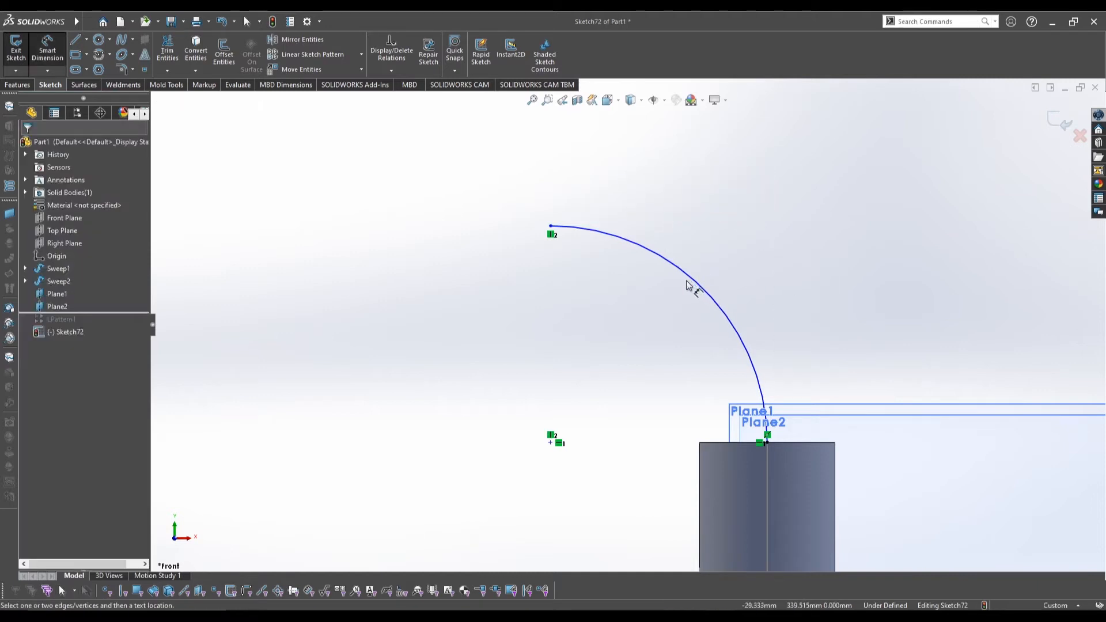
left_click(699, 286)
left_click(798, 185)
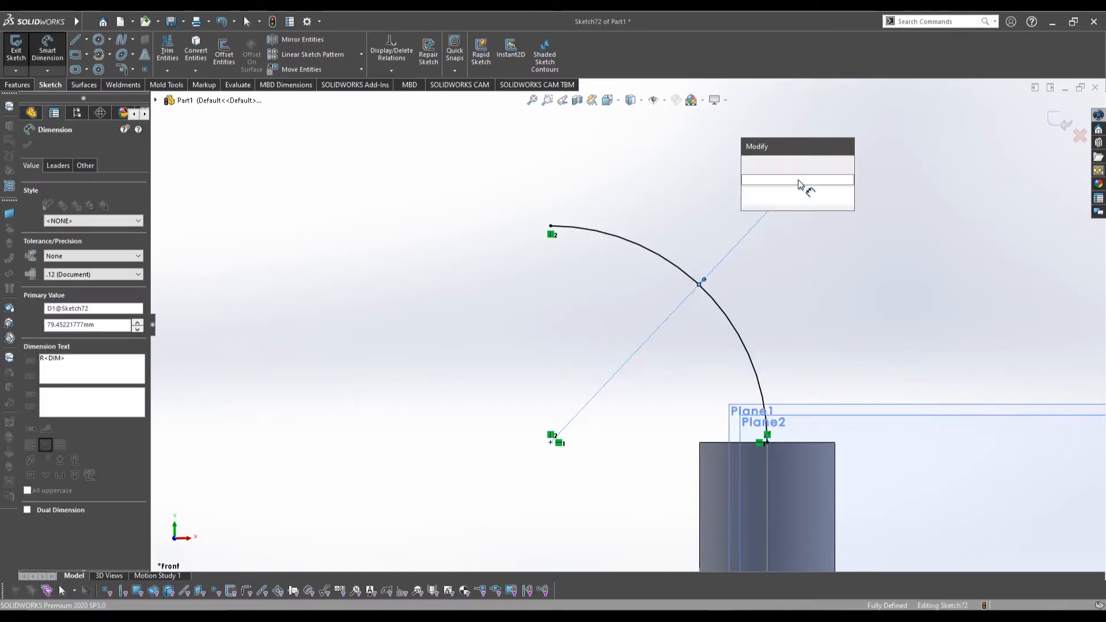
type("80")
key("Return")
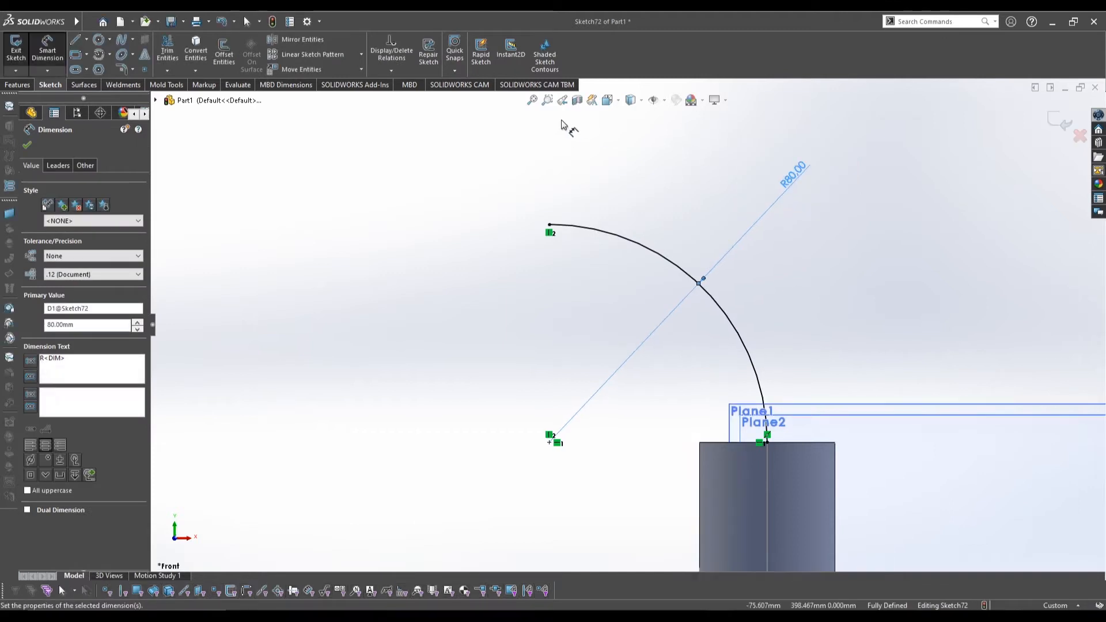
left_click(609, 165)
- Sketch a horizontal line about 45 mm long outward from the arc's upper end, tangent to the arc
scroll(616, 259, "up", 5)
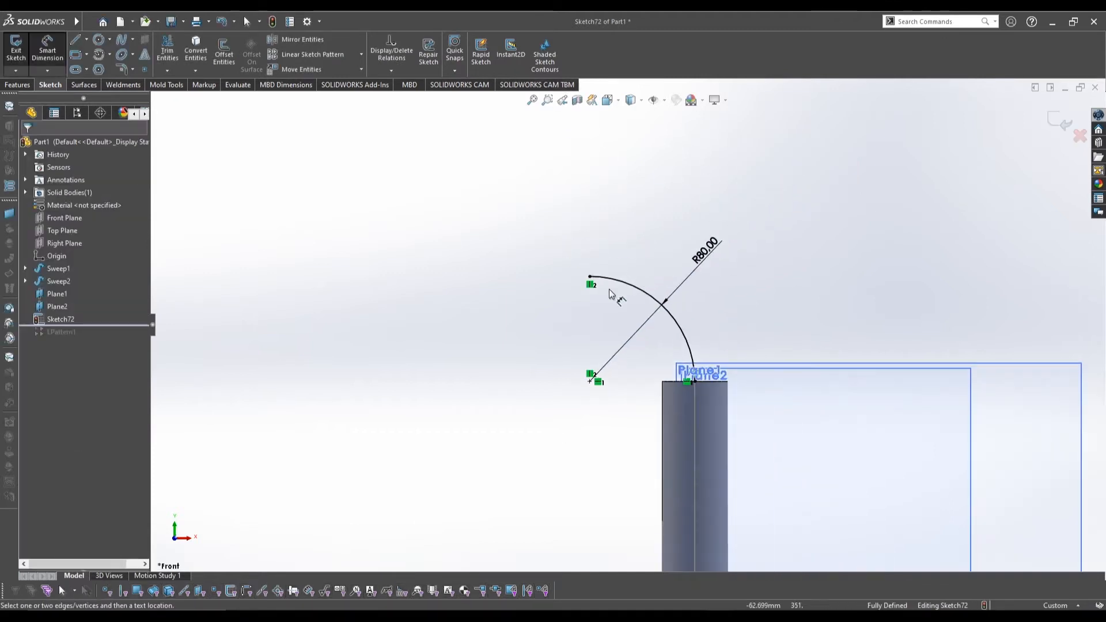
scroll(586, 287, "down", 2)
scroll(632, 239, "up", 2)
scroll(563, 289, "down", 1)
key("s")
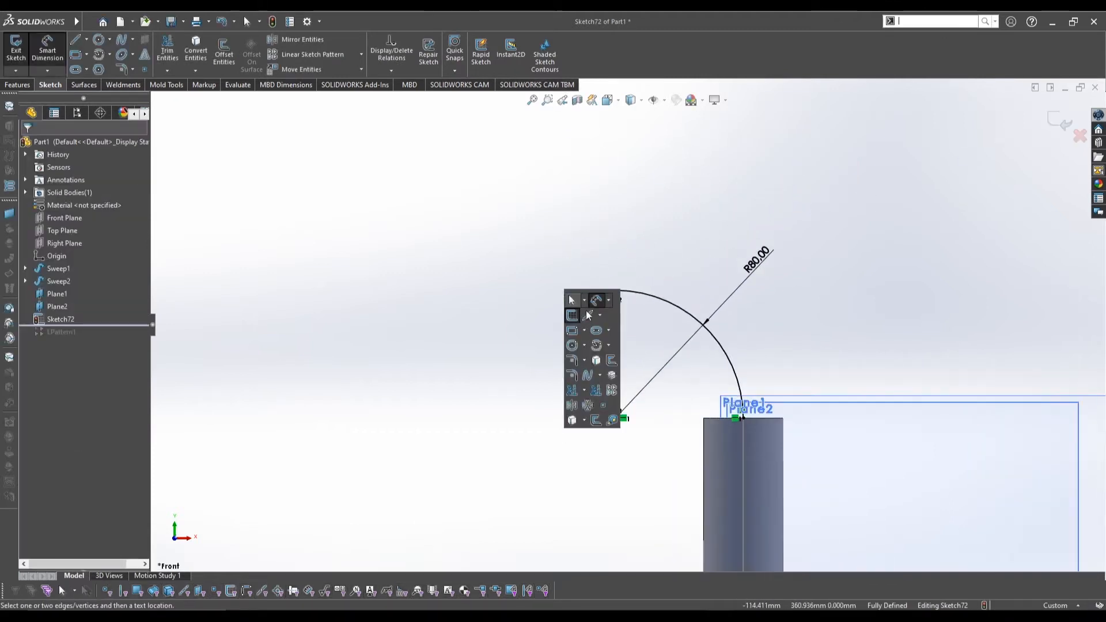
left_click(587, 315)
left_click(615, 291)
left_click(543, 291)
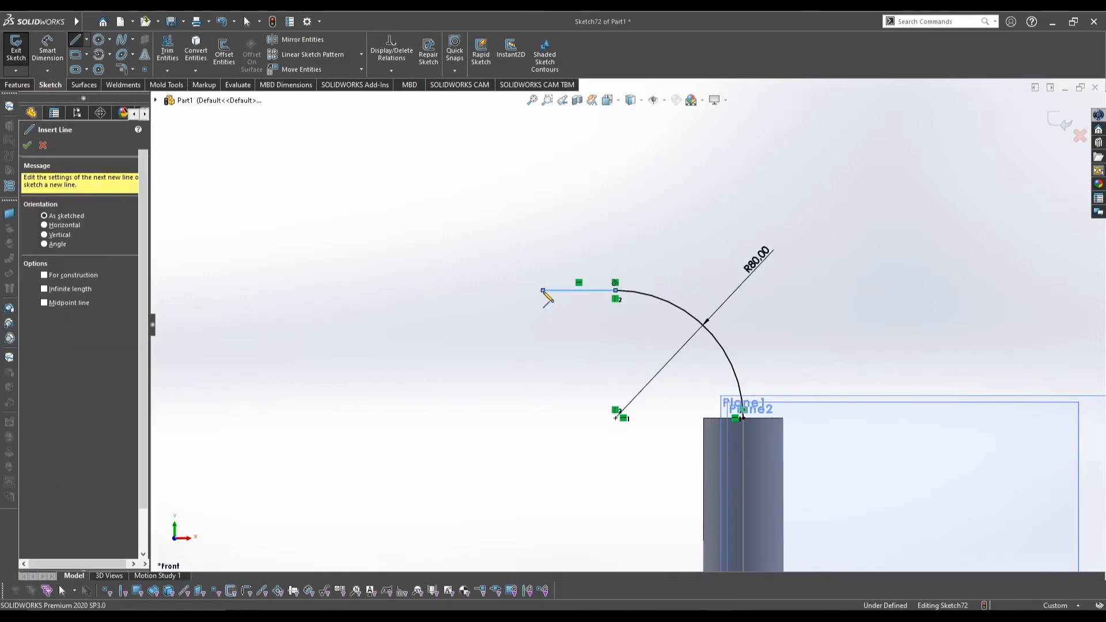
key("Escape")
- Dimension the horizontal line's length as 50 mm and finish the sketch
key("s")
left_click(592, 287)
left_click(585, 291)
left_click(576, 229)
type("50")
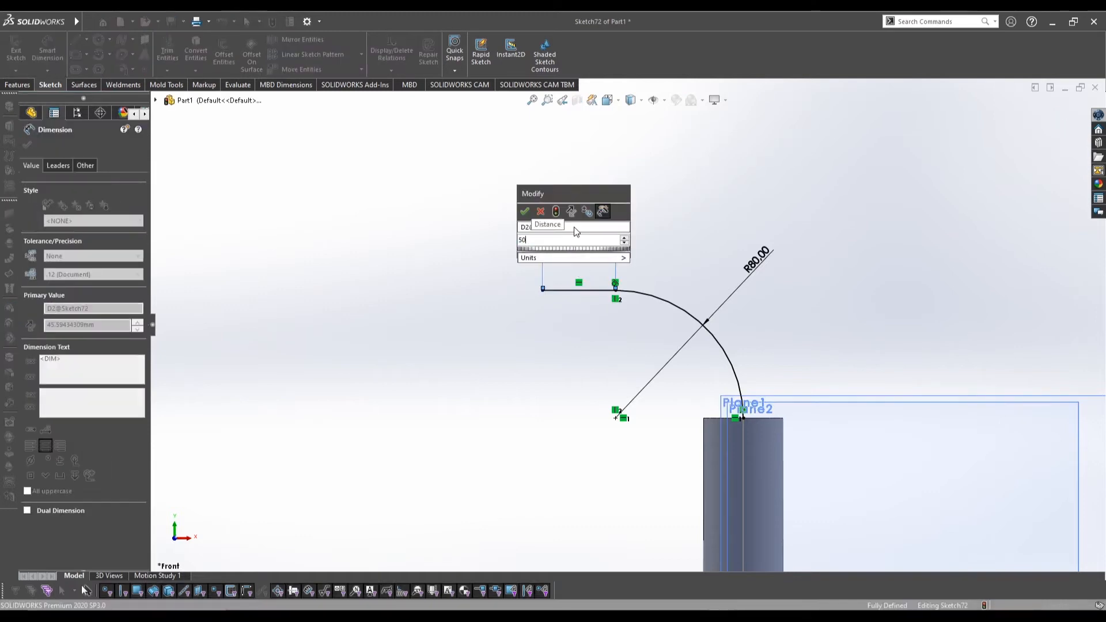
key("Return")
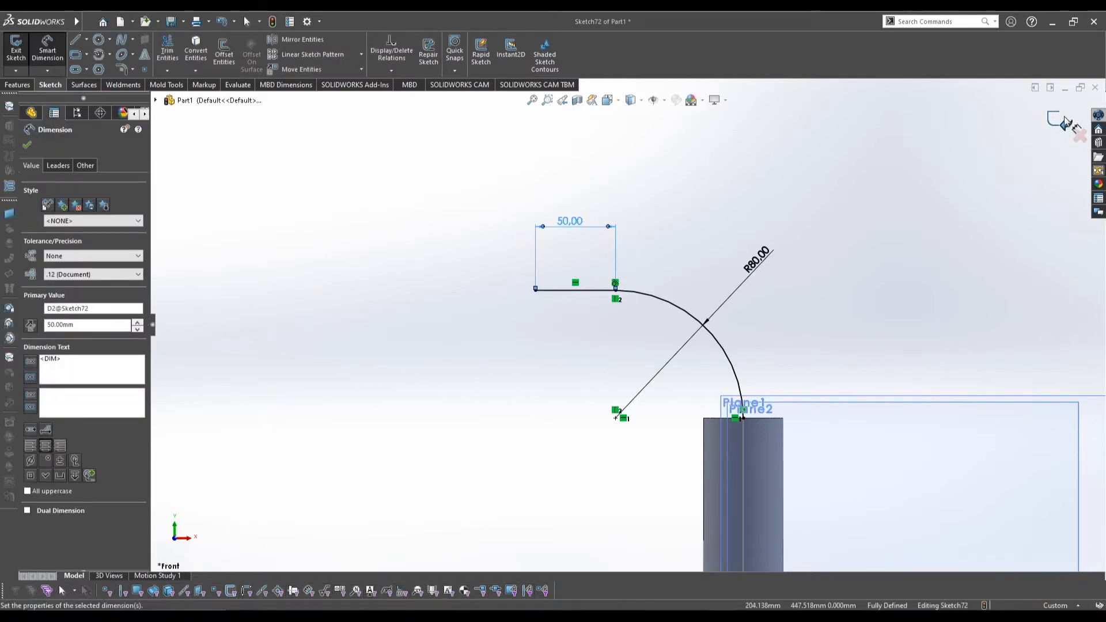
left_click(1064, 123)
- Sketch on the plane at the bent tube's upright, converting the branch sketch's arc and line into it, and finish the sketch
mouse_move(782, 314)
middle_mouse_down()
mouse_move(710, 333)
mouse_move(769, 370)
mouse_move(770, 357)
middle_mouse_up()
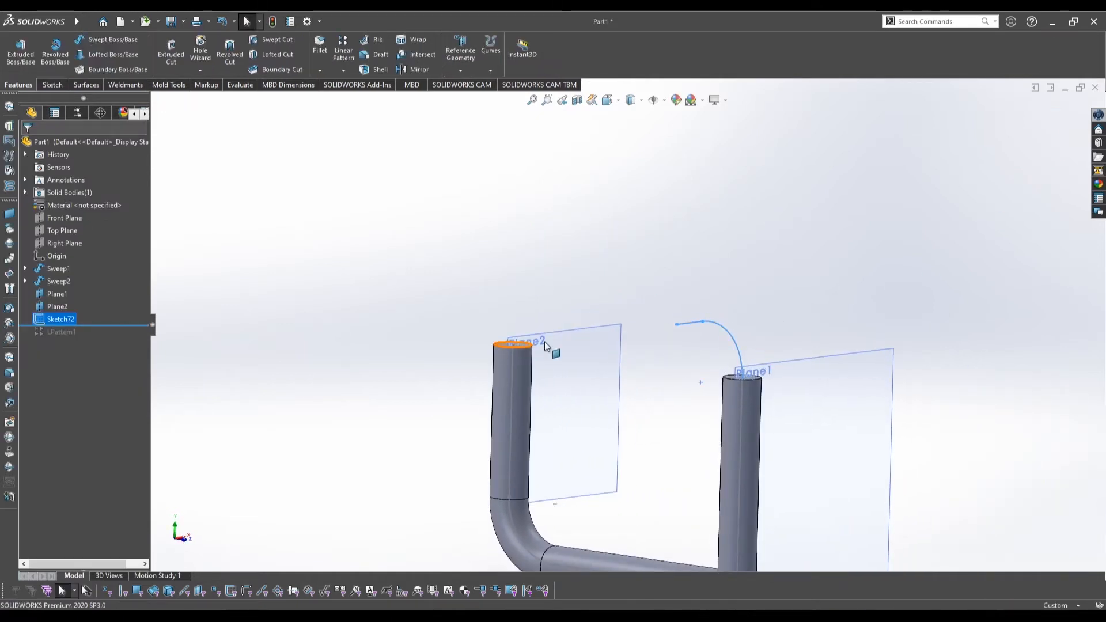
left_click(580, 324)
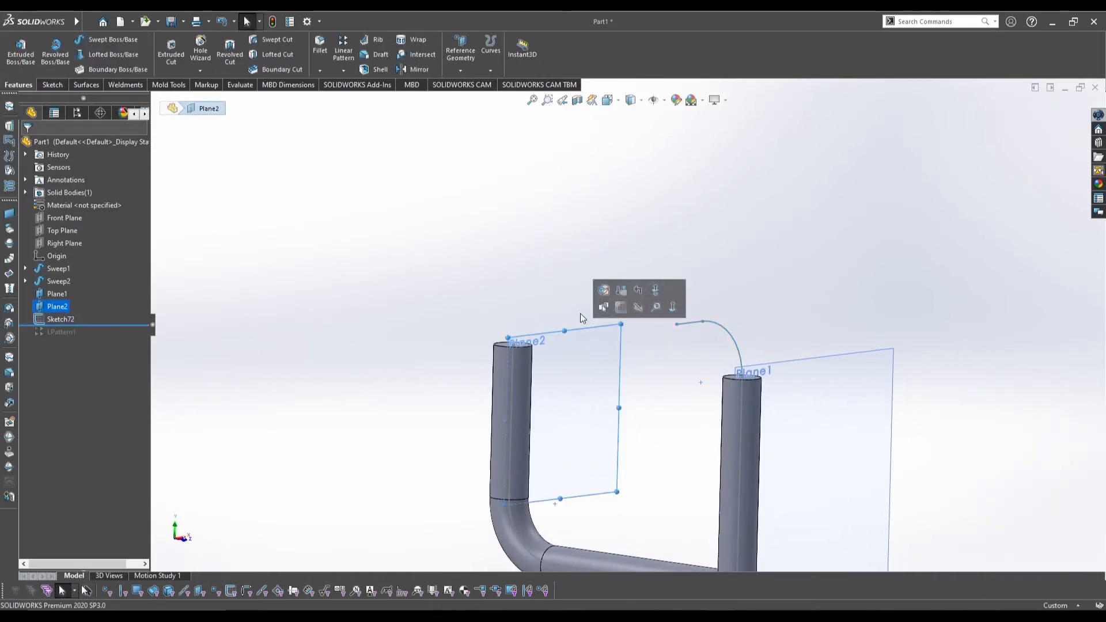
left_click(619, 307)
left_click(196, 51)
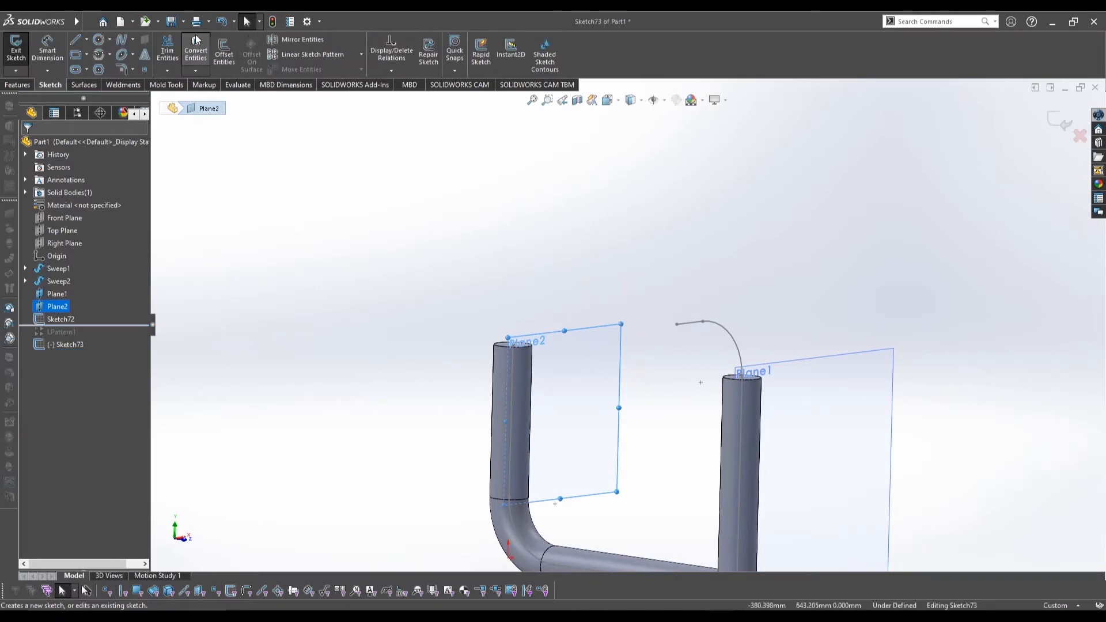
left_click(698, 325)
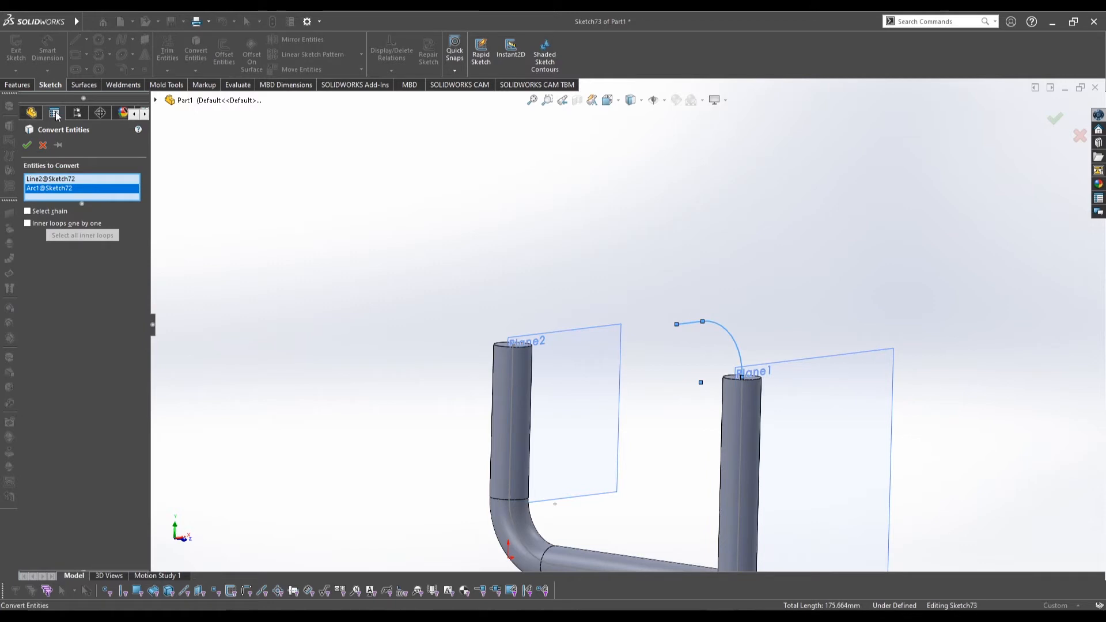
left_click(29, 149)
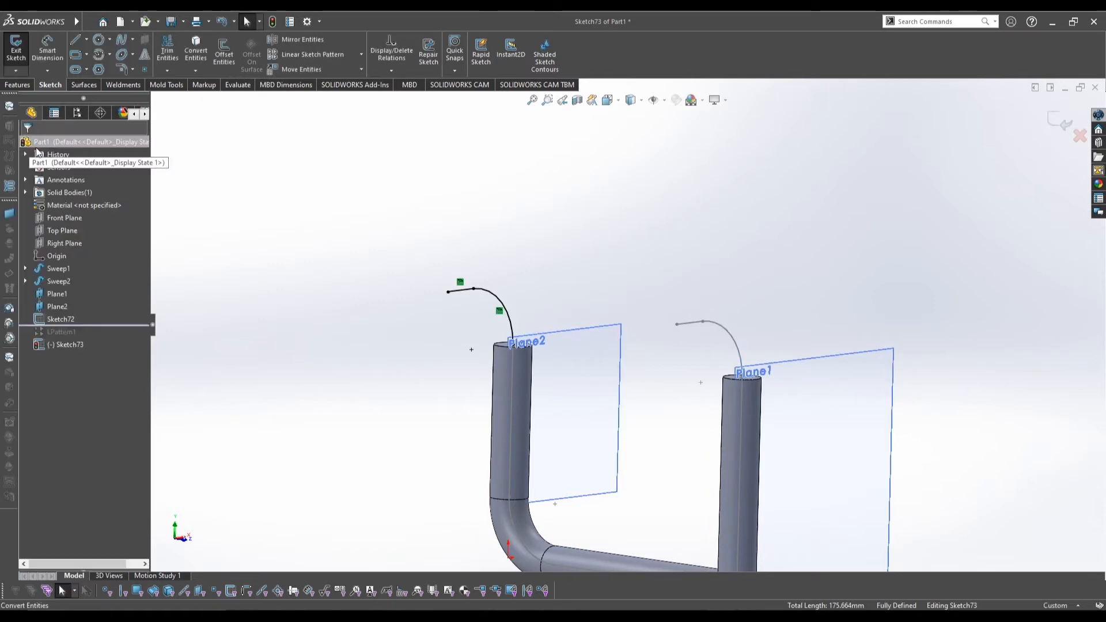
middle_click_drag(656, 261, 641, 266)
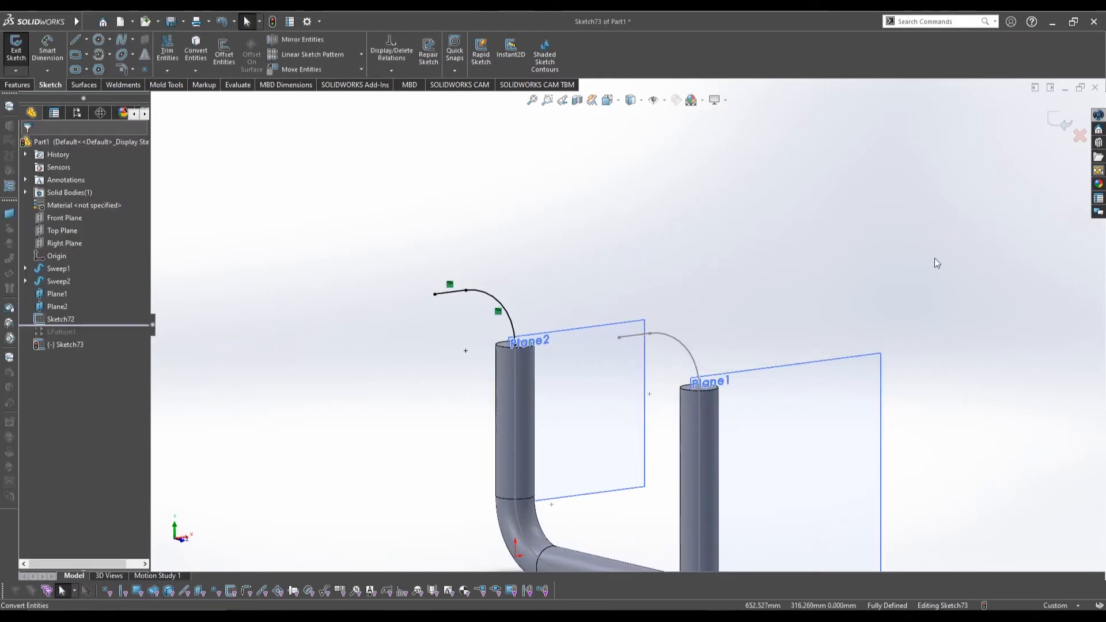
left_click(1060, 120)
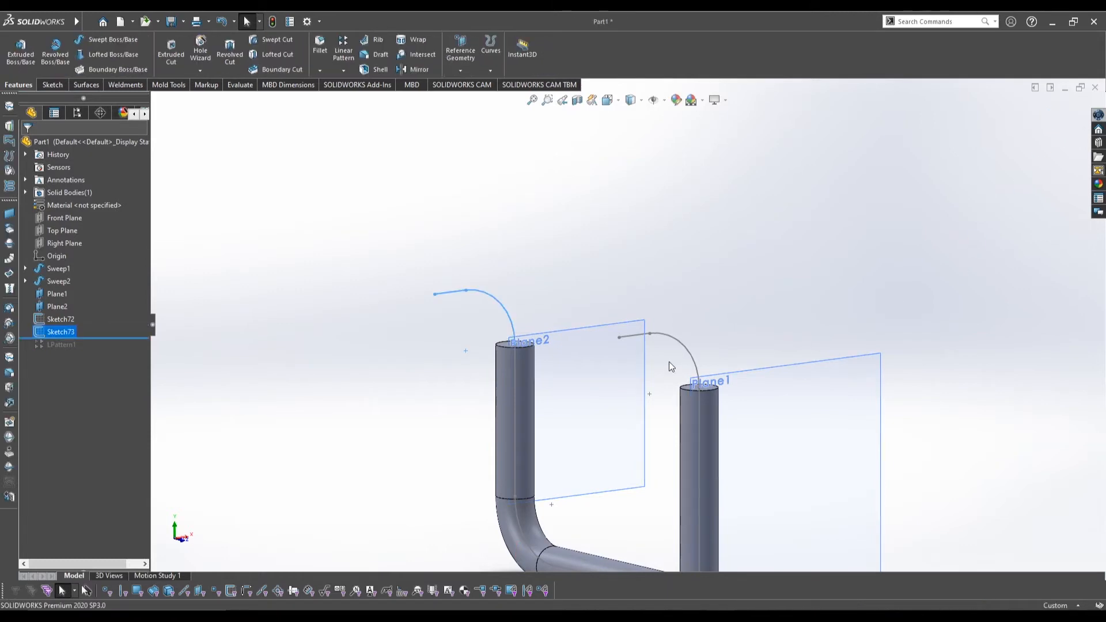
scroll(668, 361, "up", 3)
scroll(665, 385, "down", 3)
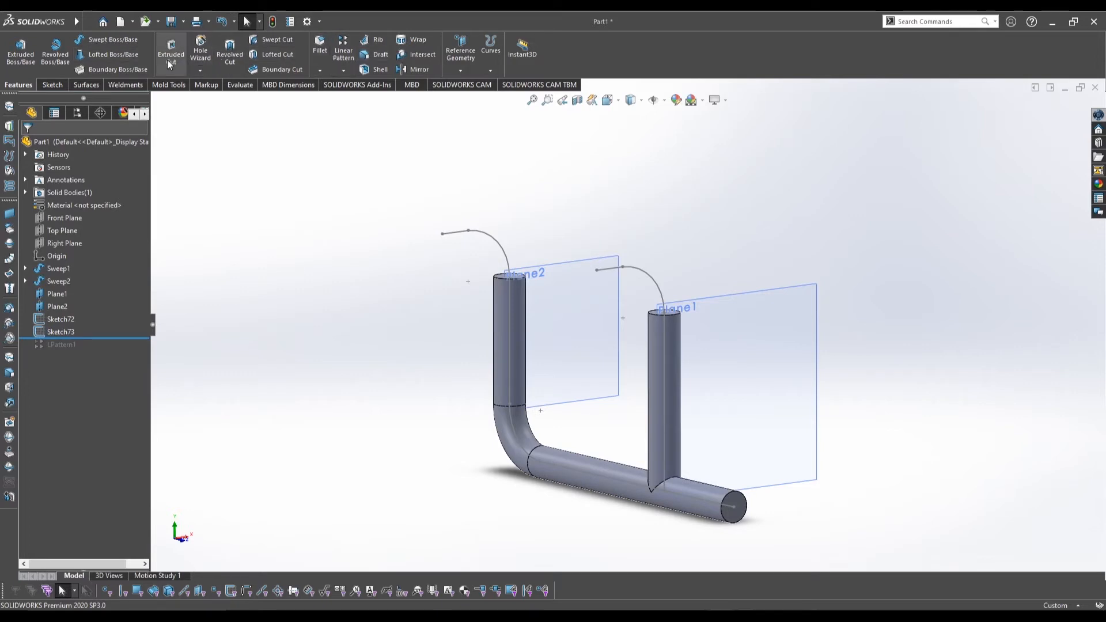
- Sweep a circular profile of 50 mm diameter along the arc-and-line path above the branch tube
left_click(109, 39)
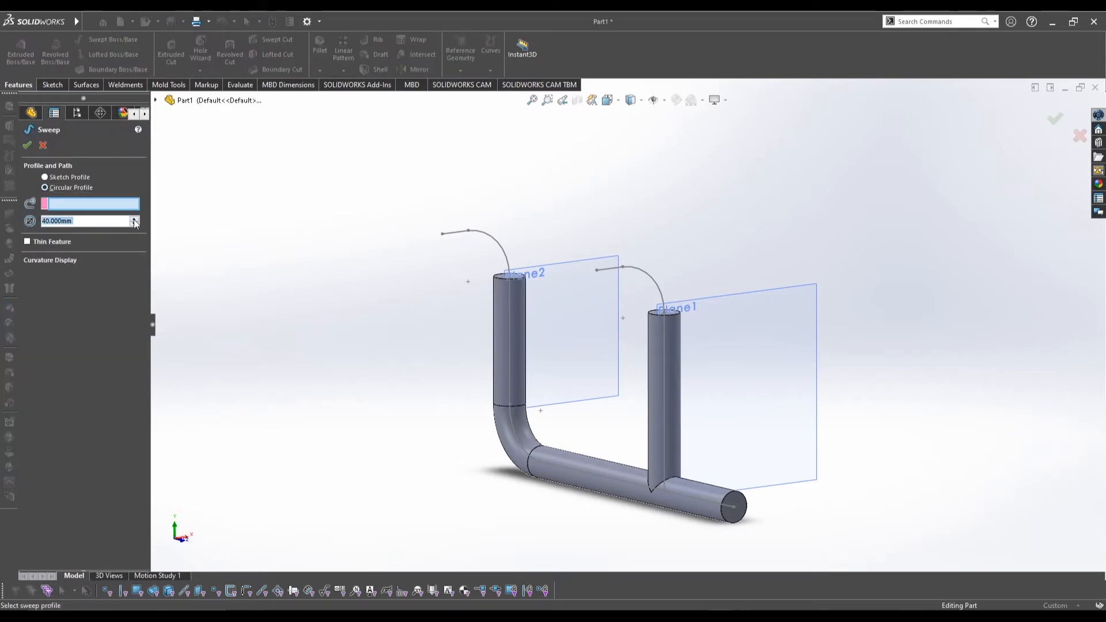
left_click(134, 218)
left_click(651, 283)
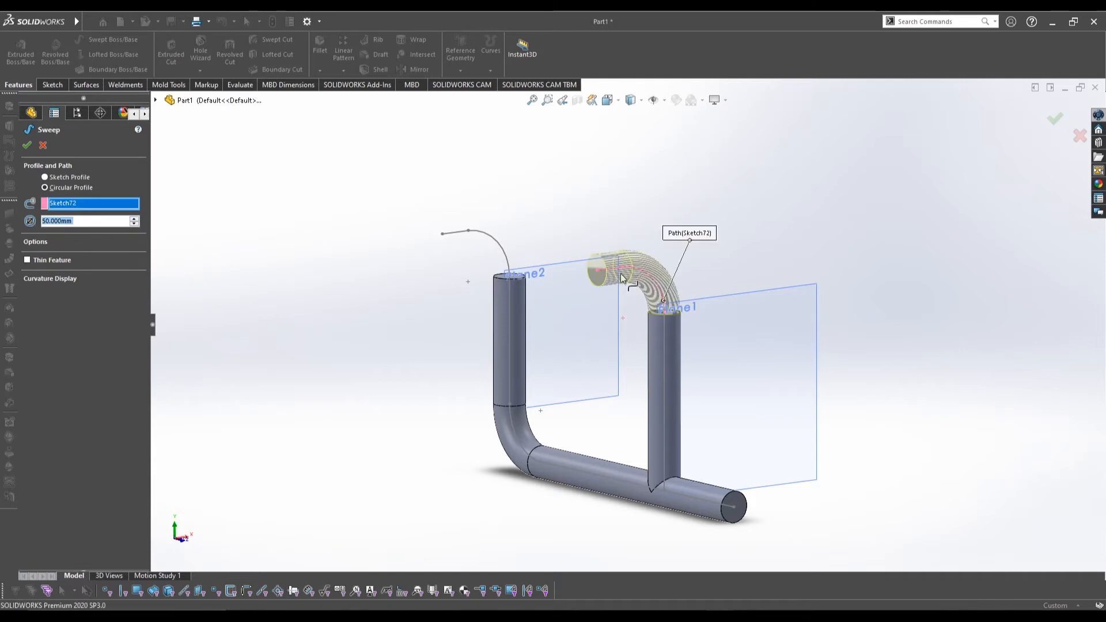
left_click(1052, 122)
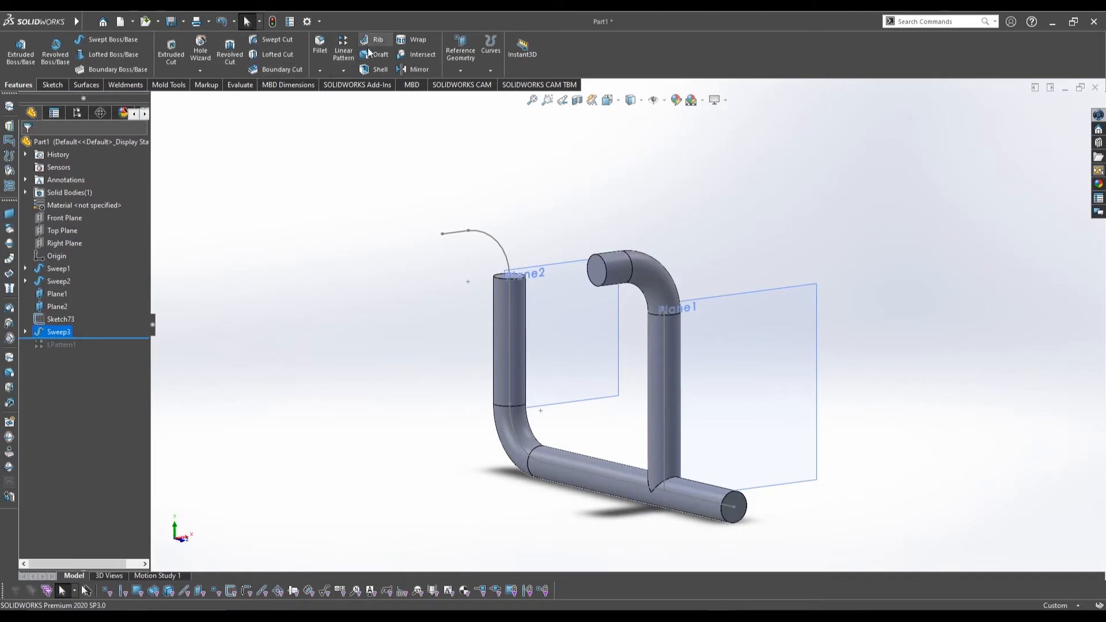
- Sweep a 50 mm circular profile along the remaining arc-and-line path above the bent tube's upright
key("s")
left_click(374, 192)
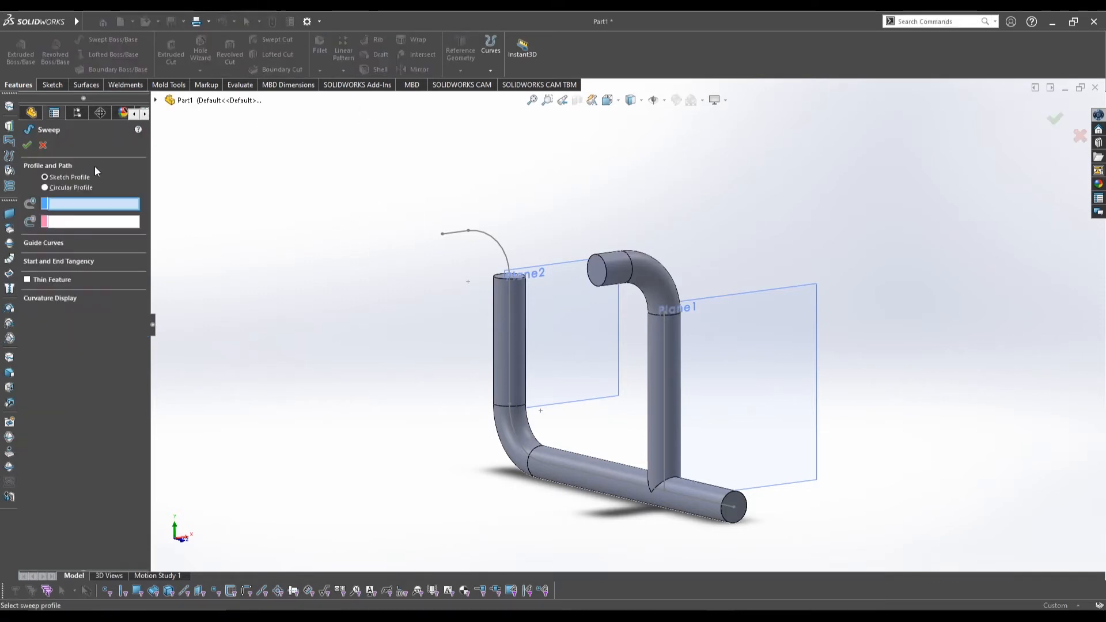
left_click(71, 187)
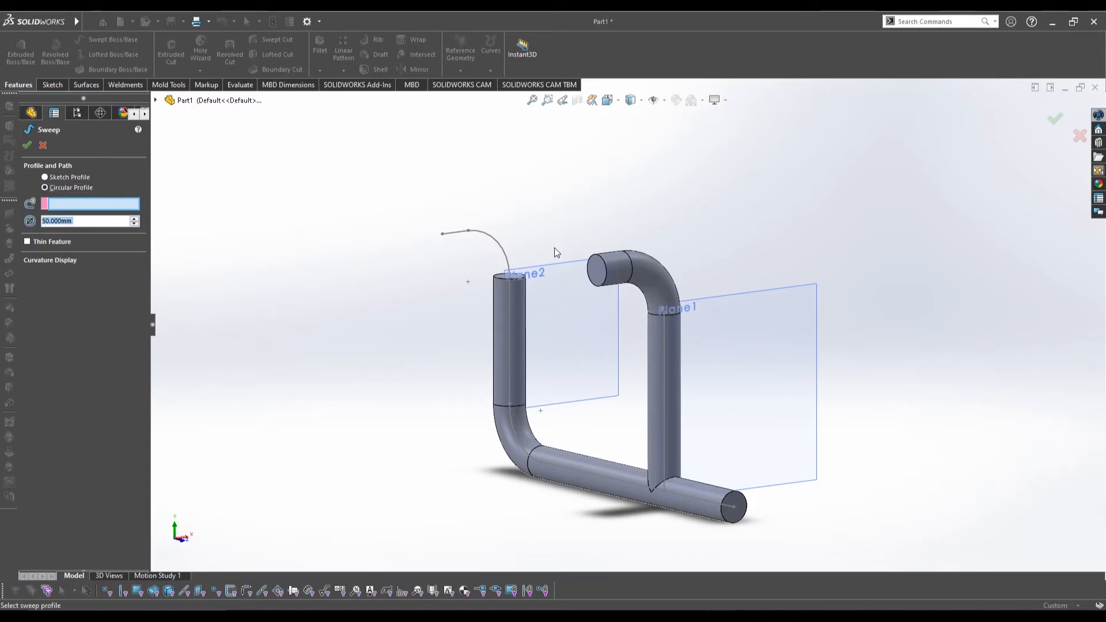
left_click(503, 245)
left_click(26, 144)
- Start a sketch on the end face of the branch tube's upper bend and switch to the left view
middle_click_drag(576, 322, 703, 333)
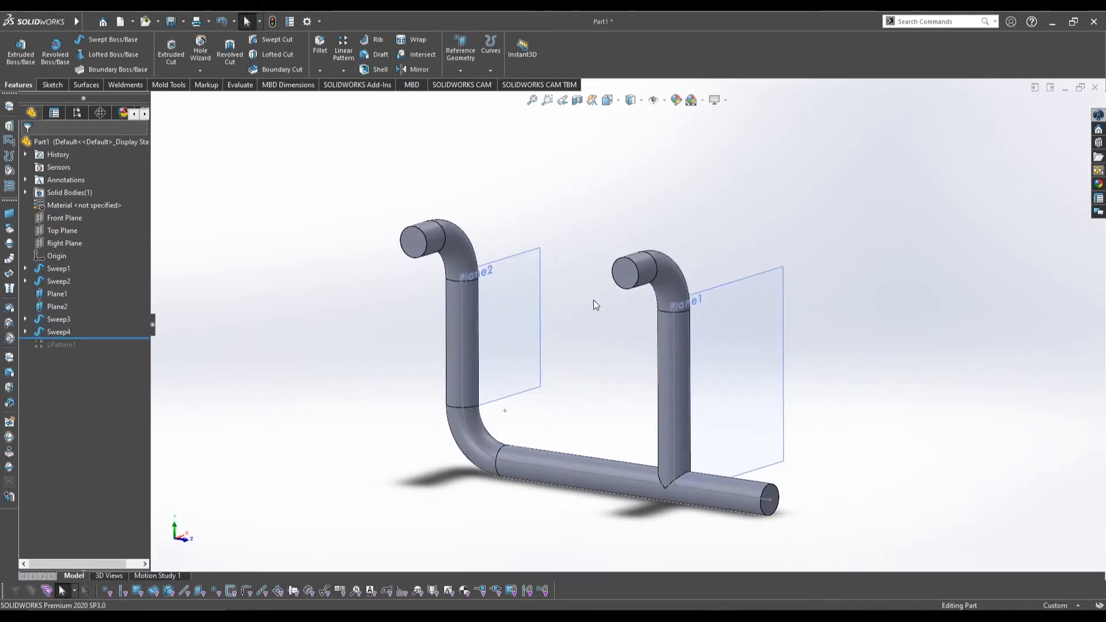
left_click(624, 288)
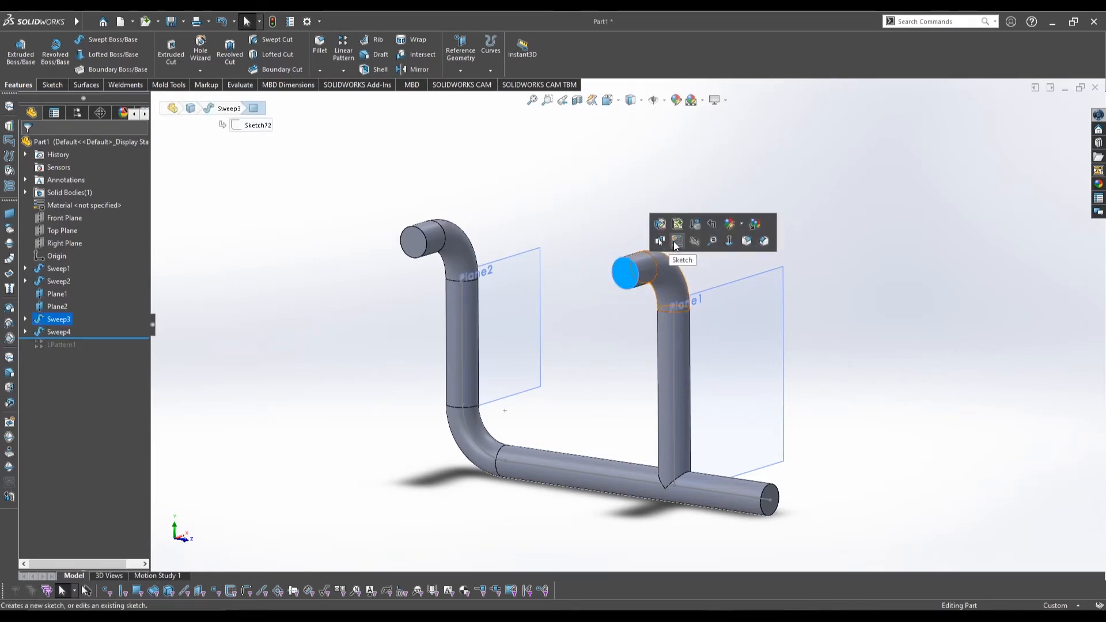
left_click(675, 242)
middle_click_drag(635, 310, 627, 313)
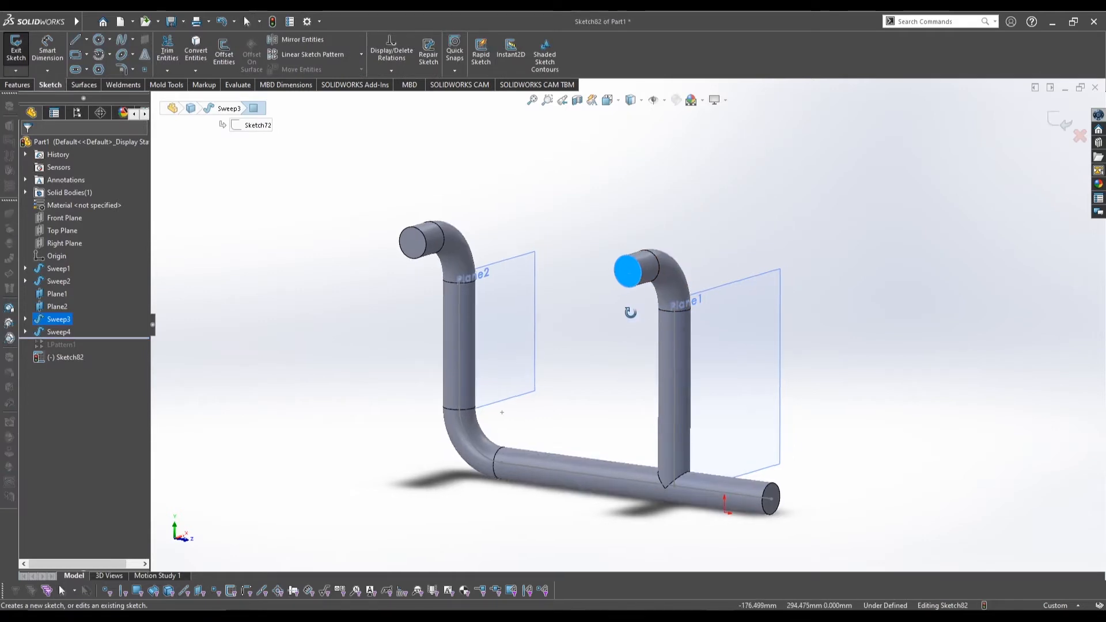
key("space")
left_click(436, 385)
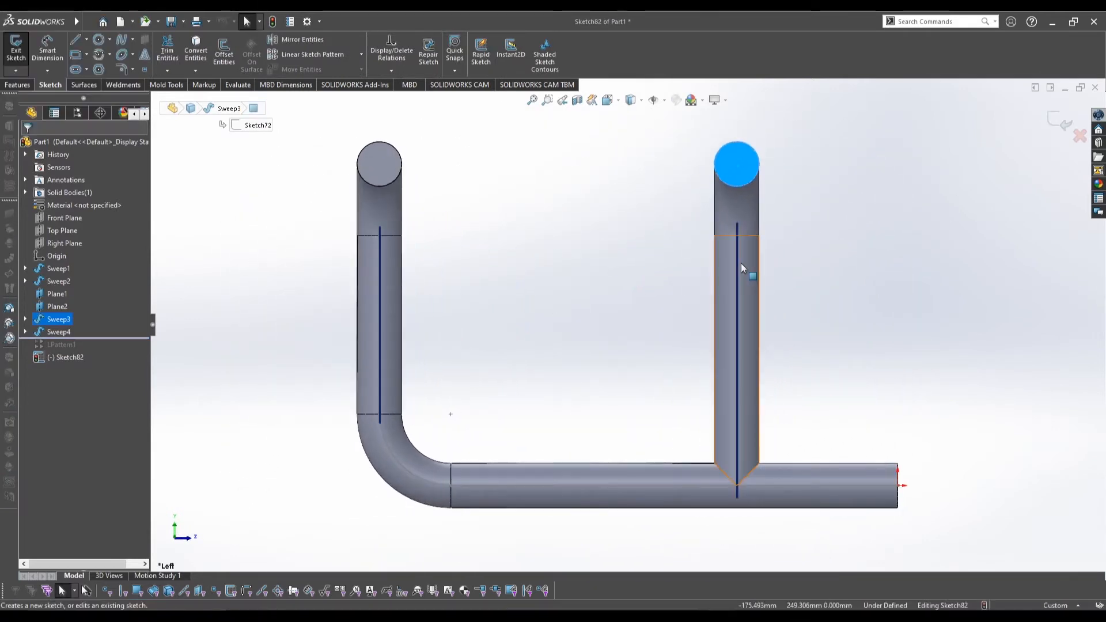
- Sketch a vertical line about 40 mm long upward from the end face's centre and make it construction geometry
scroll(696, 354, "down", 5)
key("s")
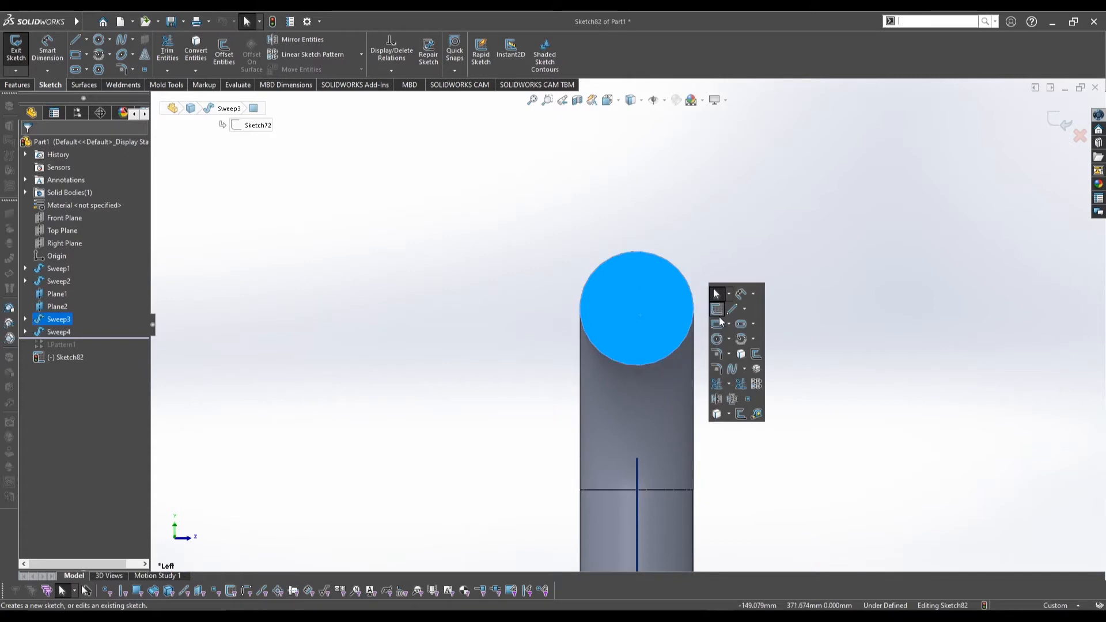
left_click(734, 310)
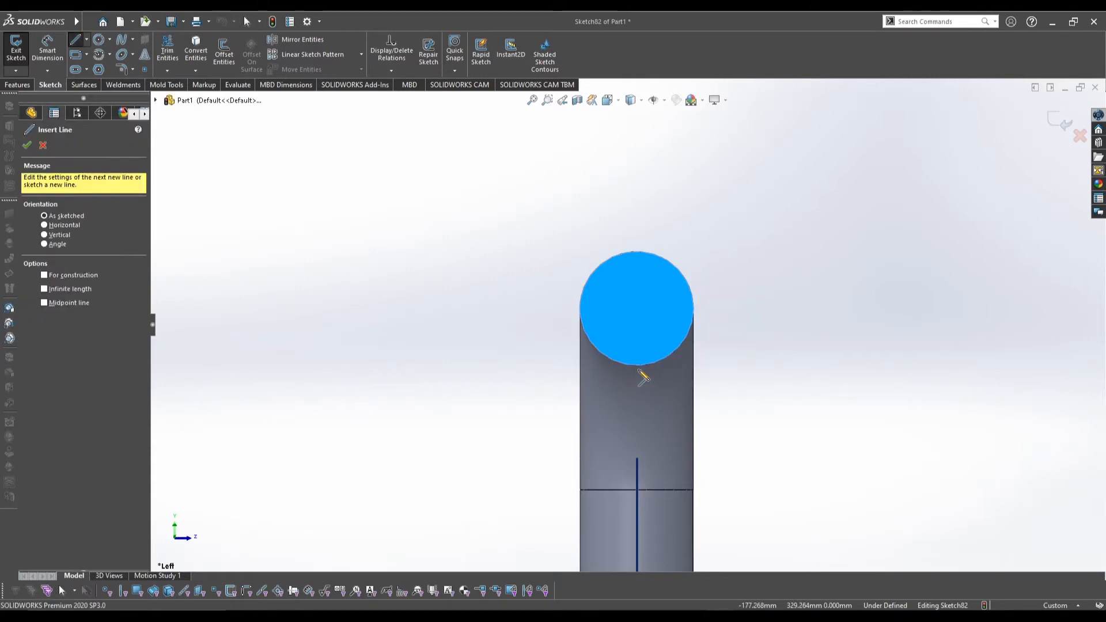
left_click(636, 308)
left_click(636, 216)
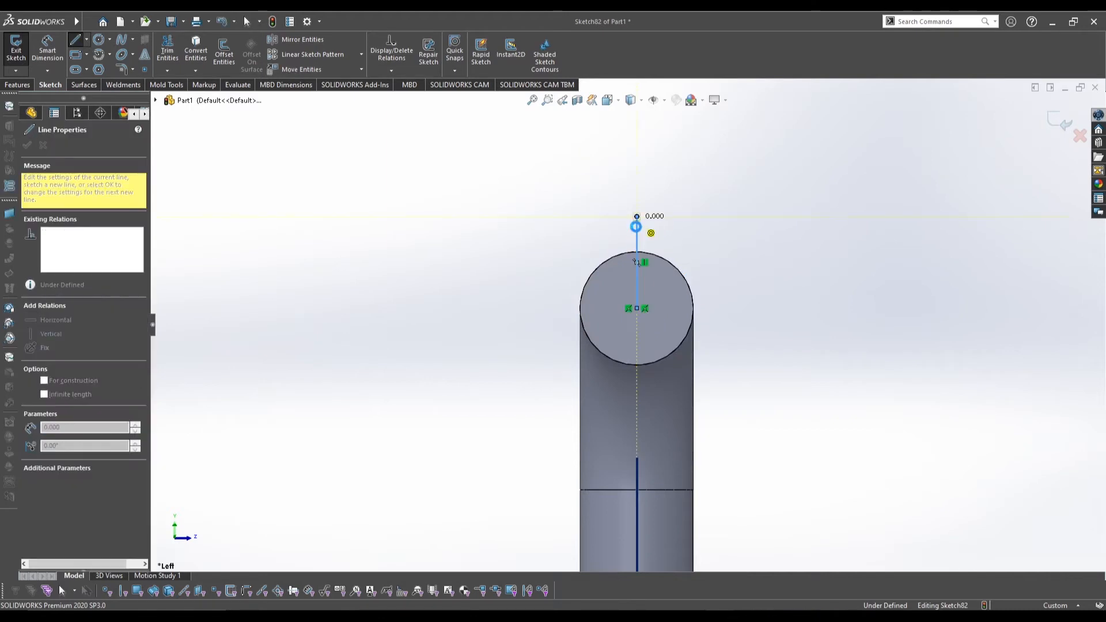
key("Escape")
left_click(643, 238)
left_click(690, 196)
- Sketch a short horizontal line outward from the face's centre, ending inside the circle, and make it construction geometry
key("s")
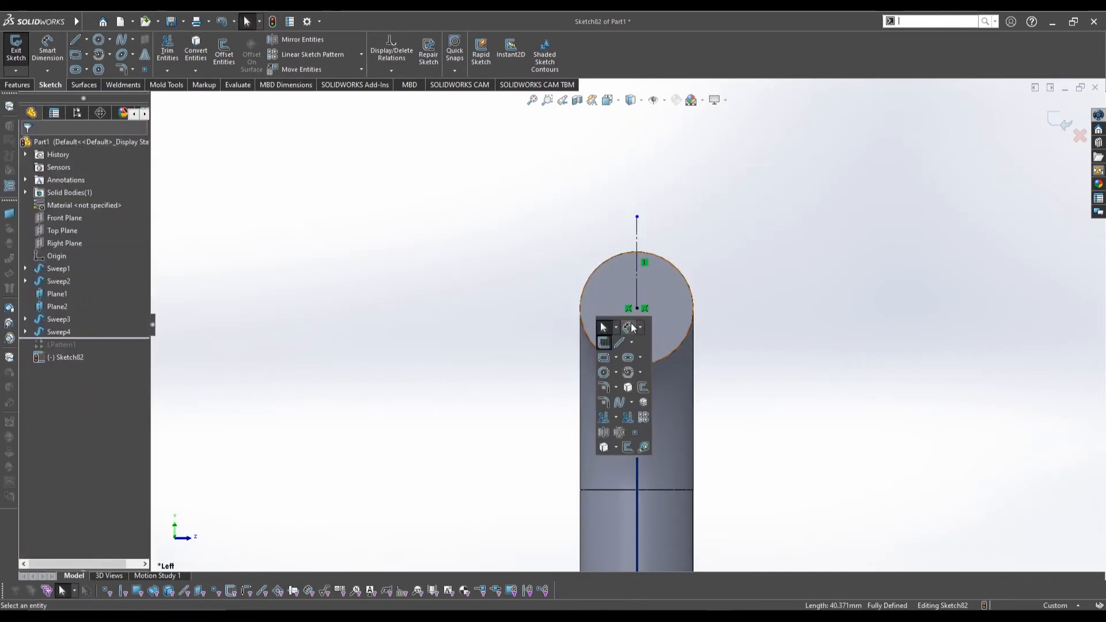
left_click(619, 342)
left_click(637, 309)
left_click(676, 308)
key("Escape")
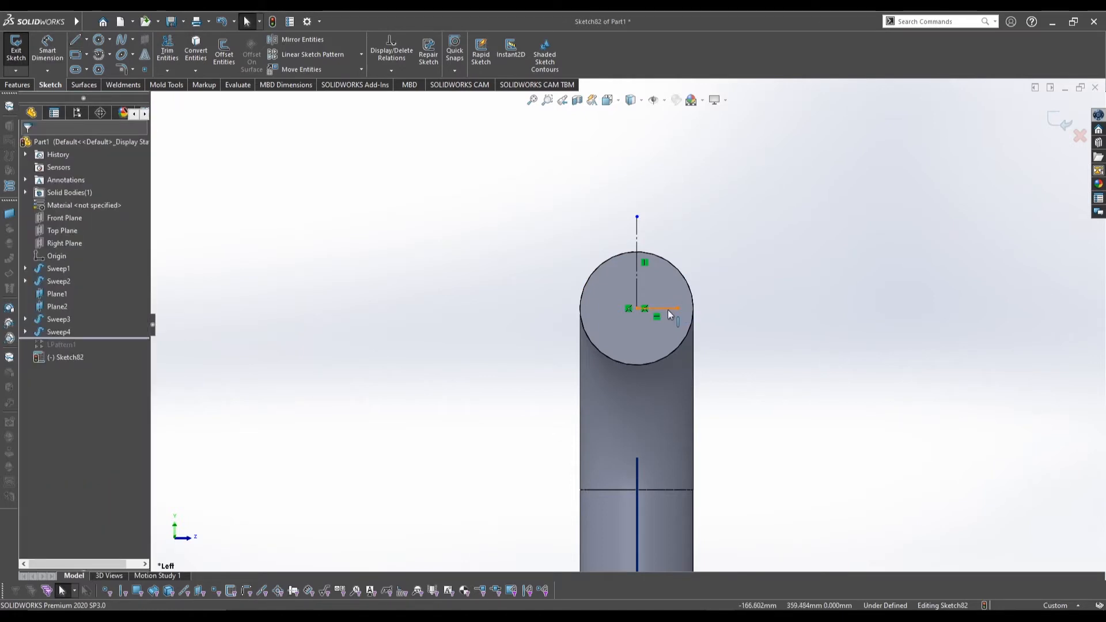
left_click(667, 311)
left_click(729, 275)
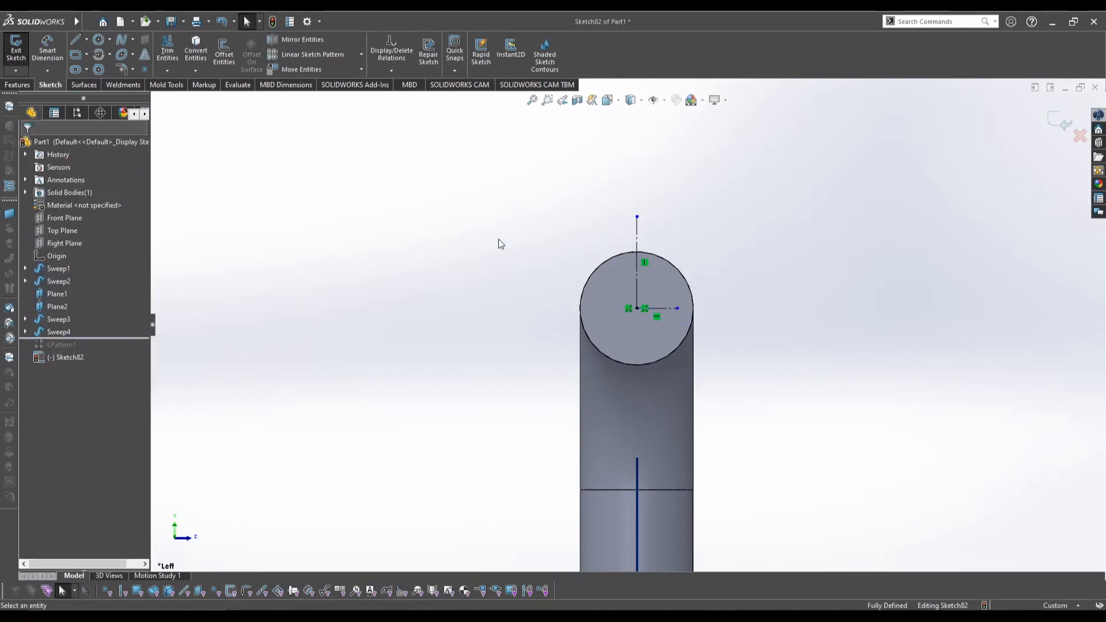
- Sketch a slanted line about 94 mm long from a point above the vertical centerline down to the horizontal centerline's level
key("s")
key("l")
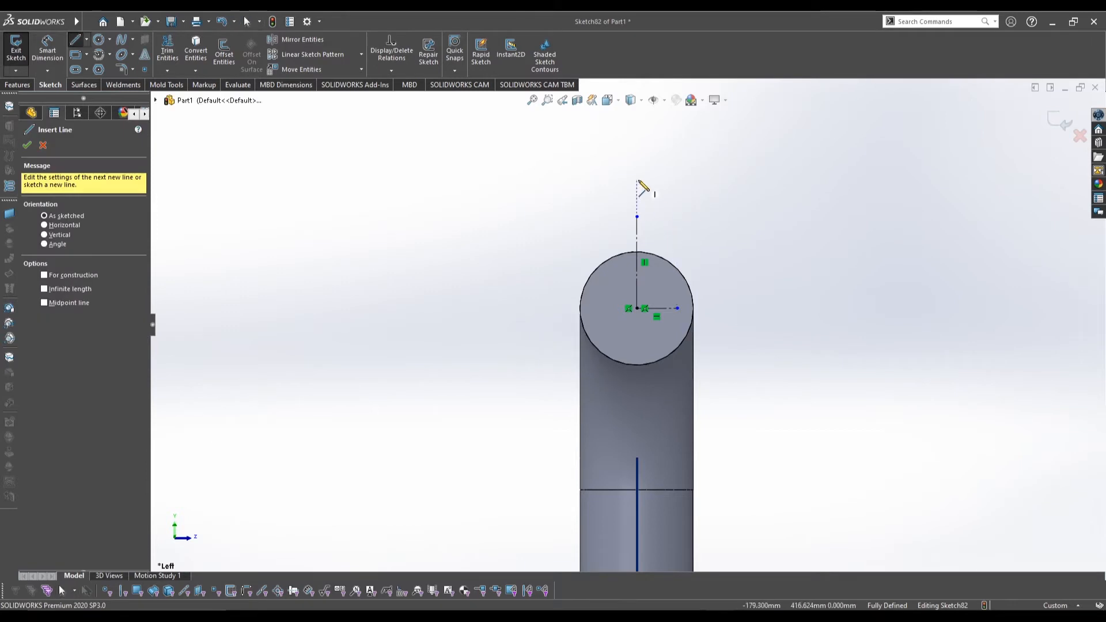
left_click(637, 178)
left_click(804, 308)
key("Escape")
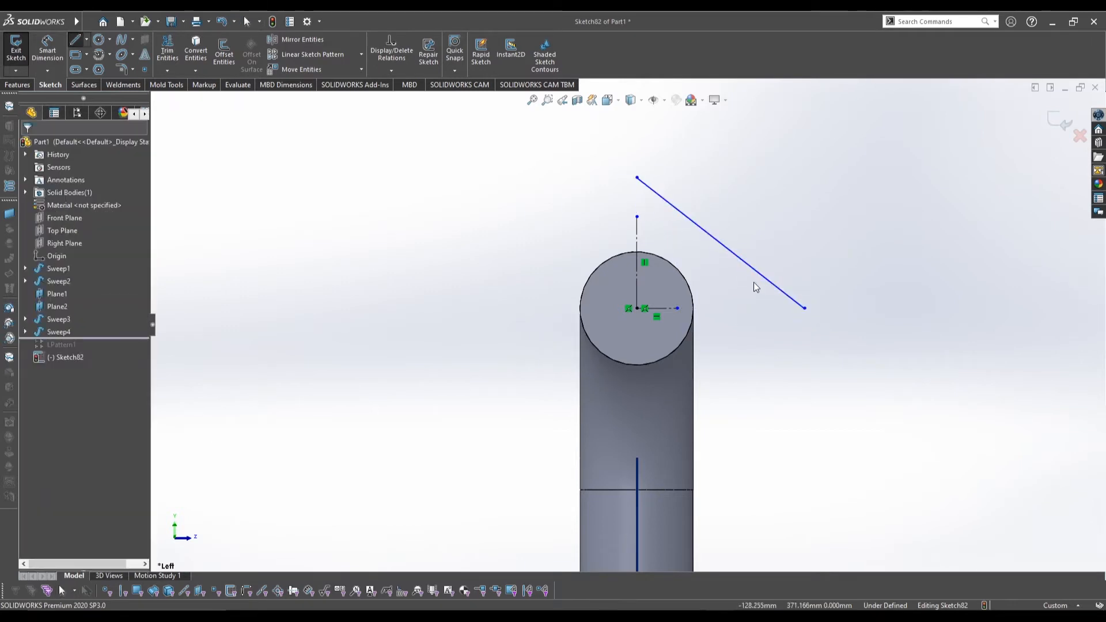
- Mirror the slanted line about the vertical centerline
left_click(750, 268)
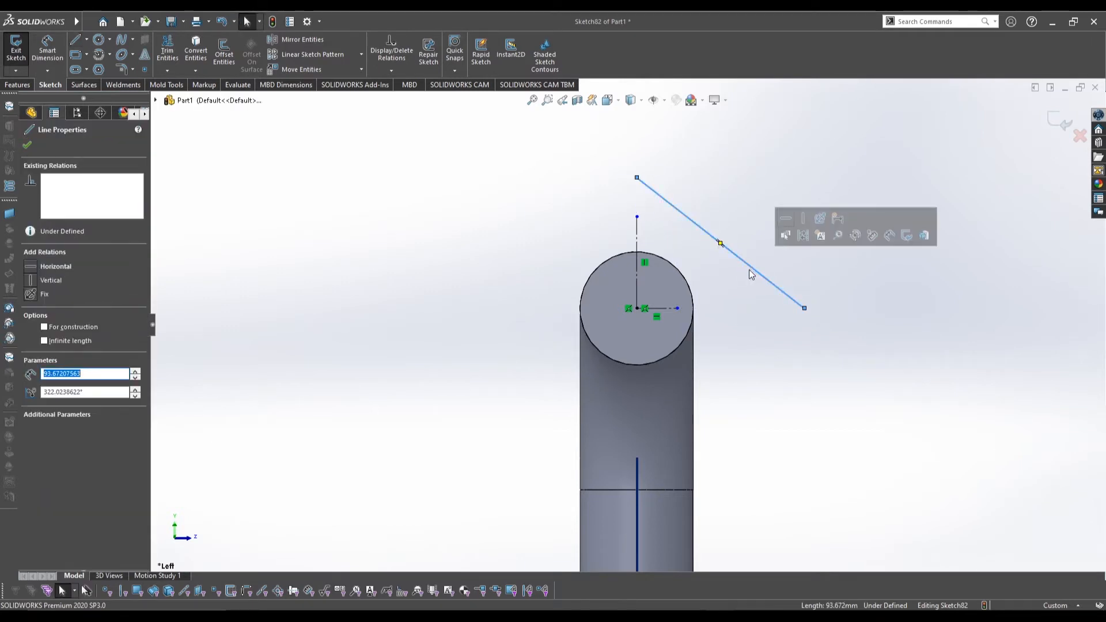
left_click(295, 39)
left_click(640, 244)
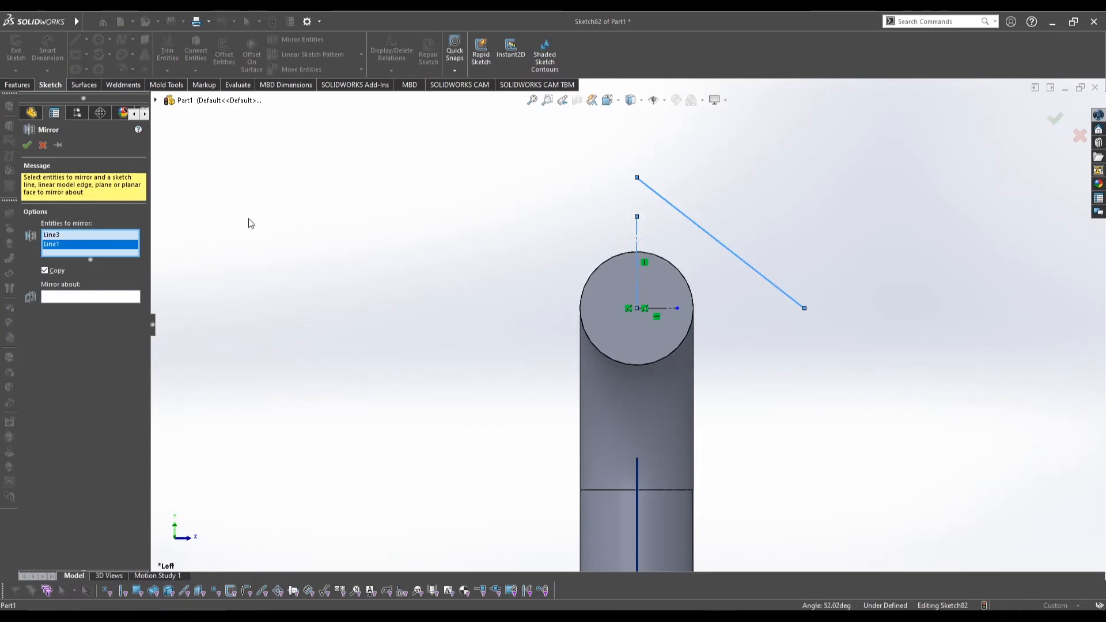
left_click(96, 297)
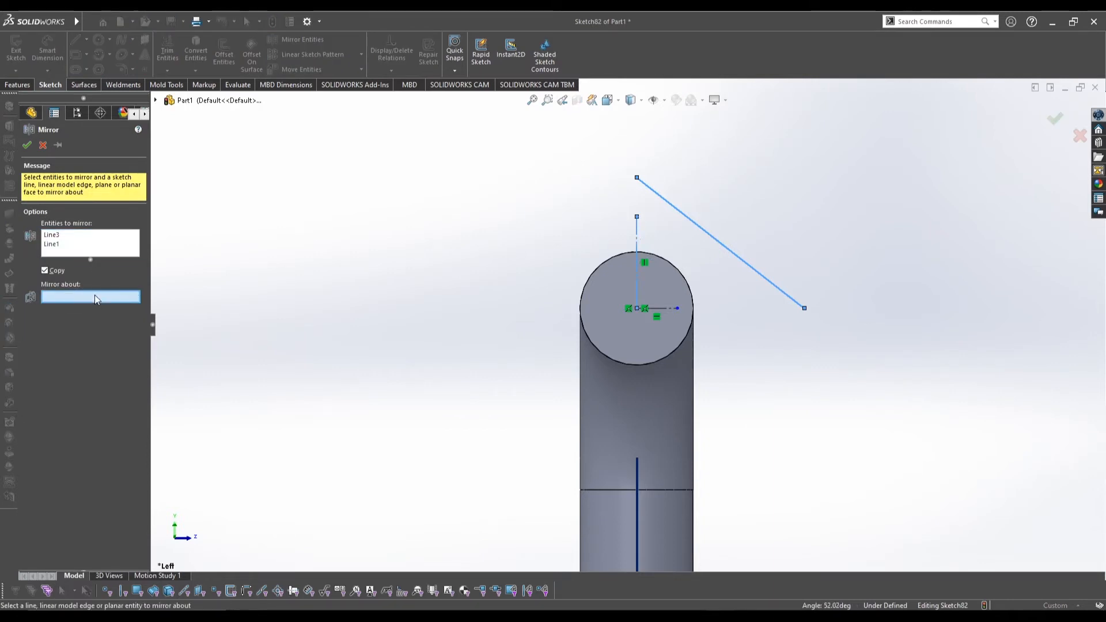
left_click(640, 246)
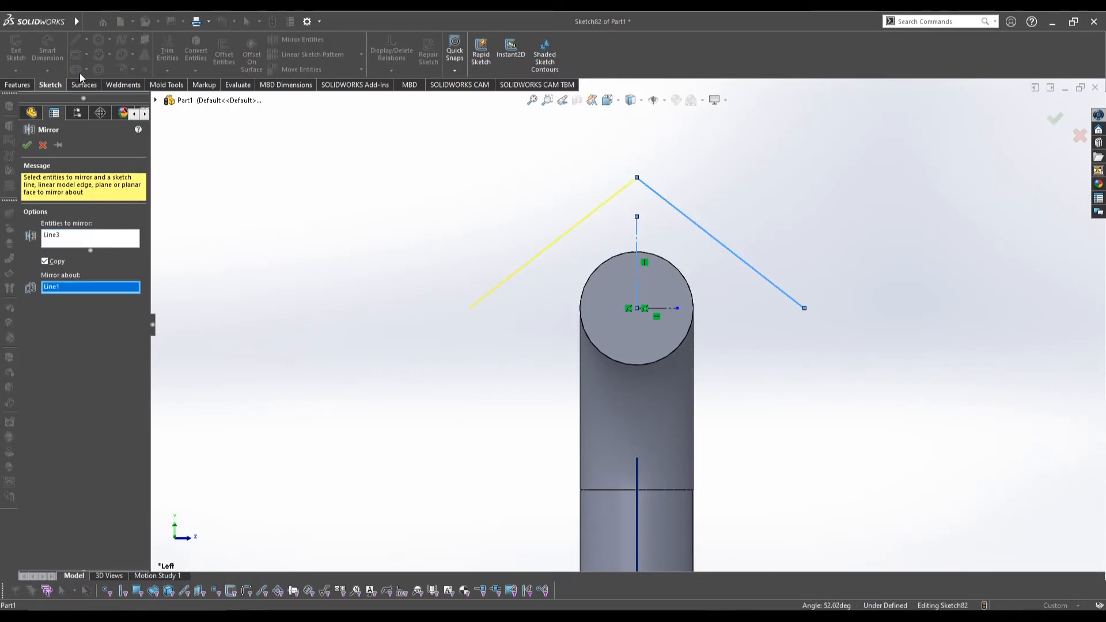
left_click(27, 147)
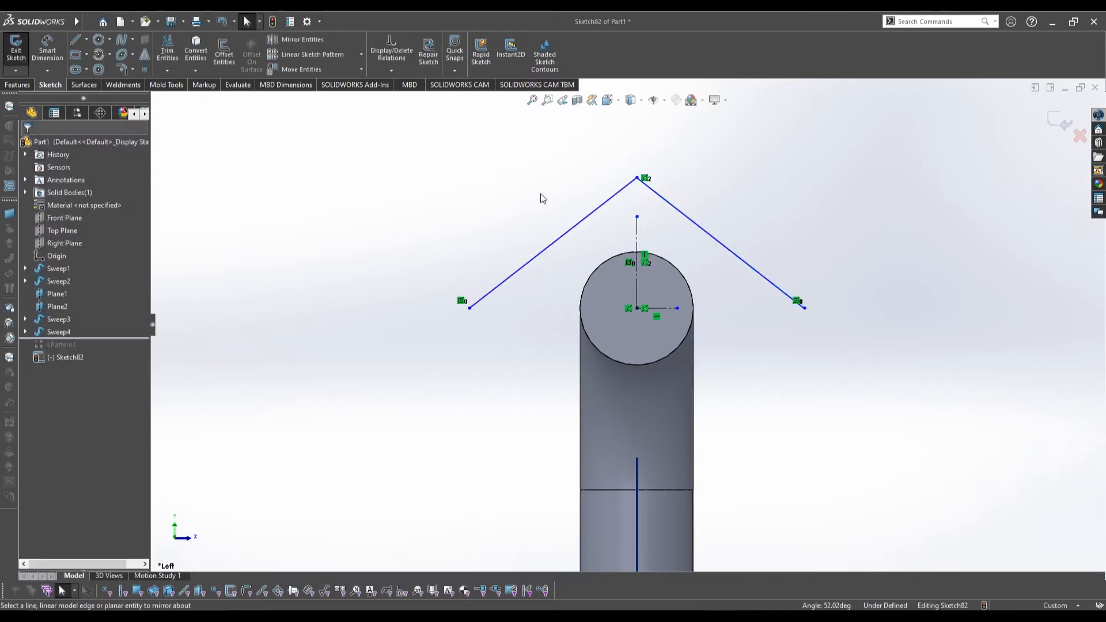
- Mirror both slanted lines about the horizontal centerline to close a rhombus around the tube's end
left_click(615, 196)
left_click(666, 207, "ctrl")
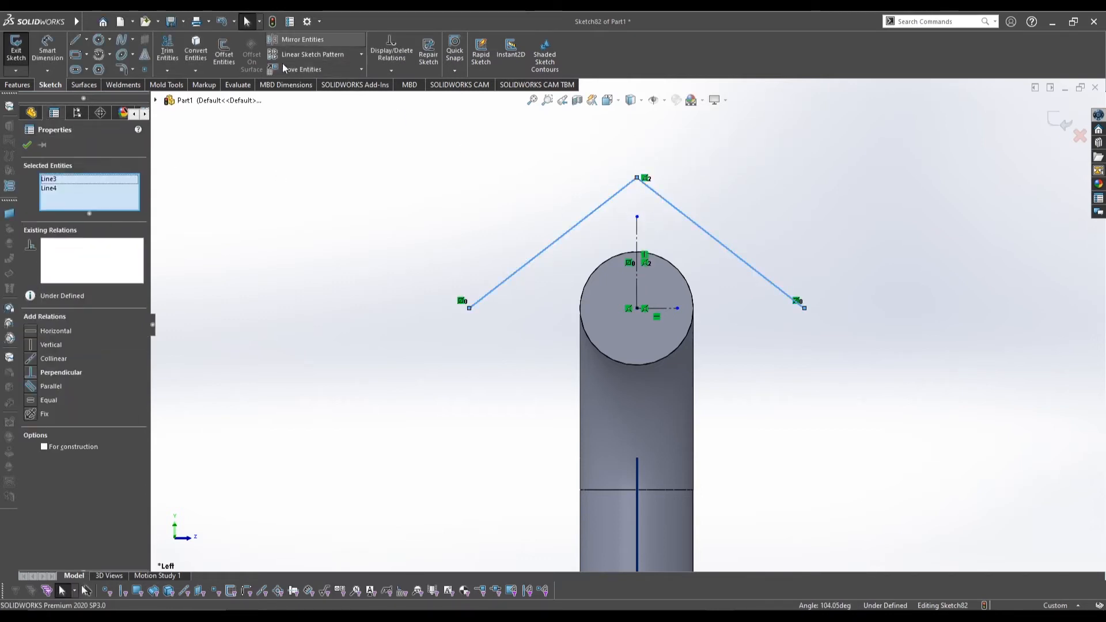
left_click(299, 39)
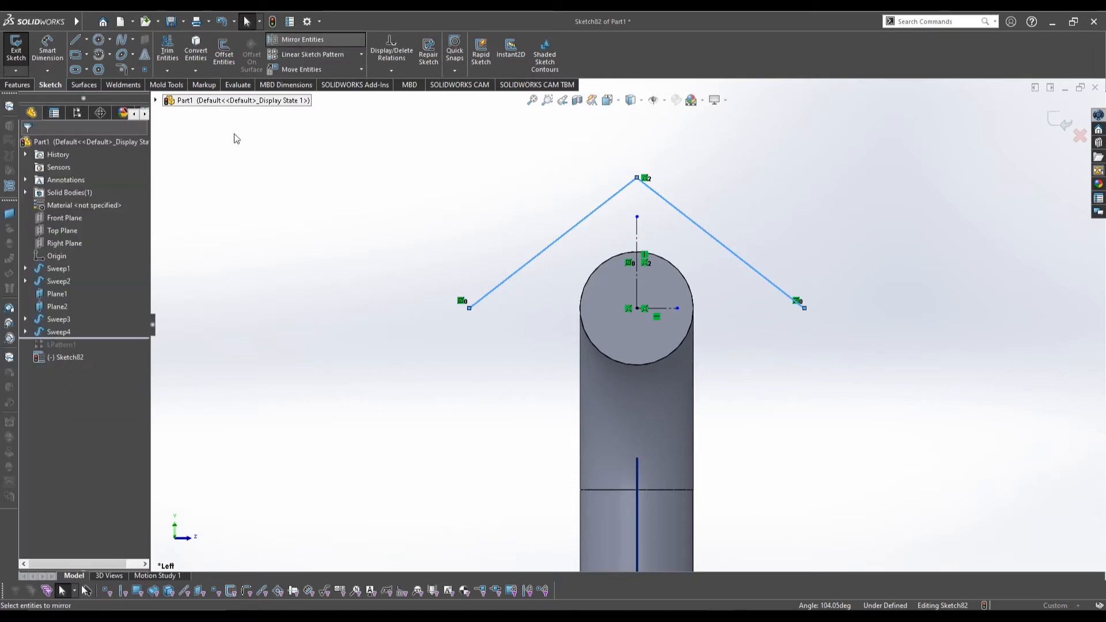
left_click(97, 292)
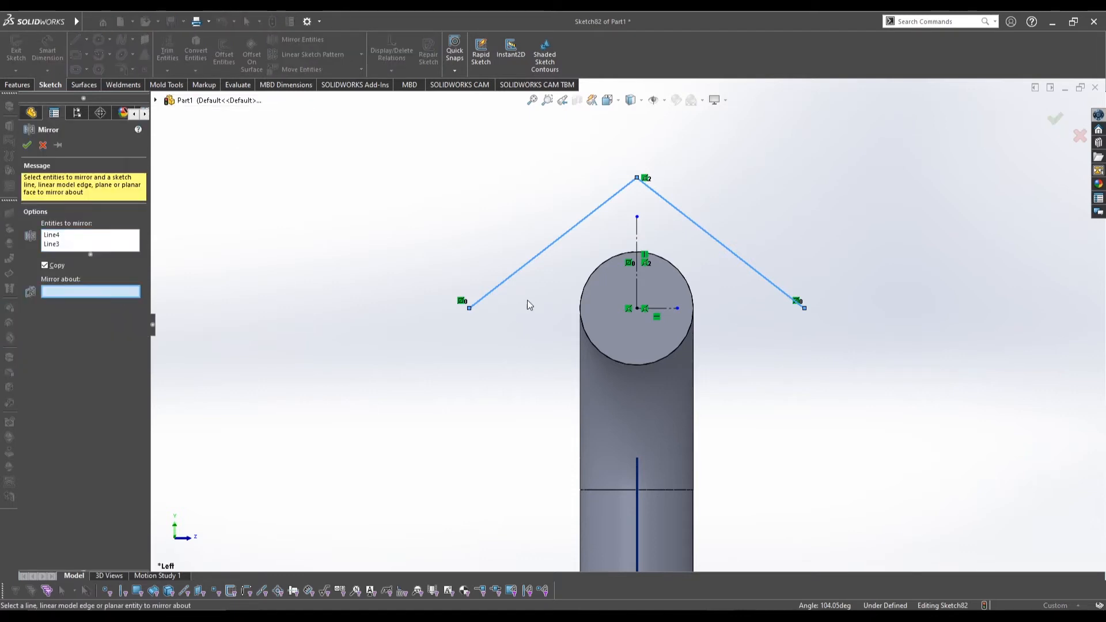
left_click(668, 310)
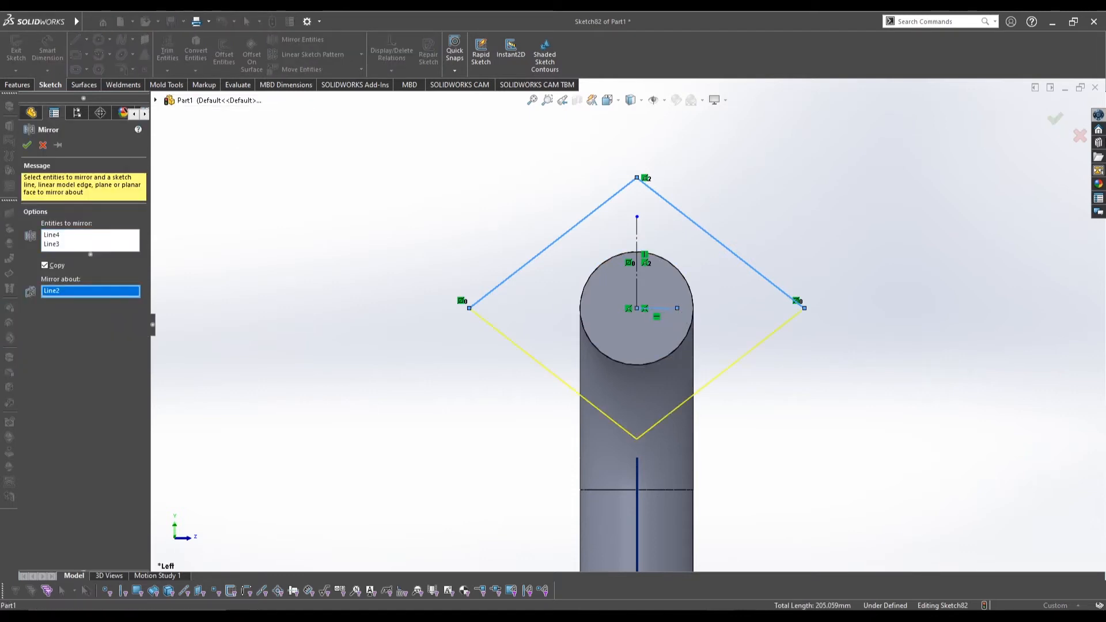
left_click(1053, 113)
- Shrink the rhombus freehand by moving its side and lower corners inward, to about 134 mm wide and 91 mm high
mouse_move(802, 310)
left_mouse_down()
mouse_move(743, 265)
mouse_move(841, 340)
mouse_move(789, 308)
left_mouse_up()
left_click_drag(636, 439, 636, 410)
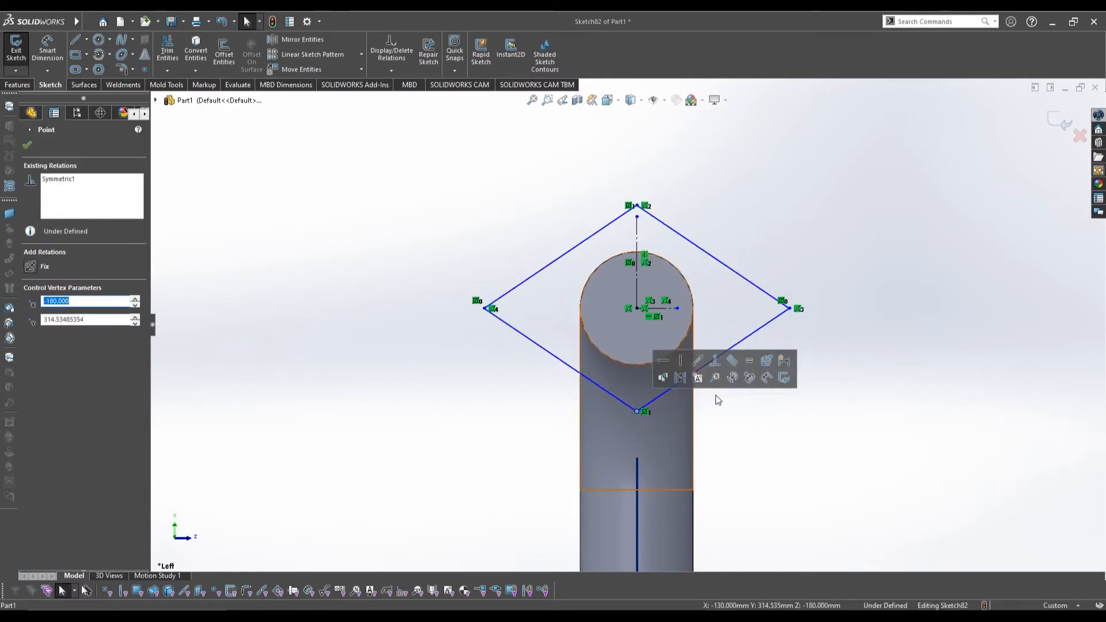
key("Escape")
- Dimension the rhombus's width between its two side corners as 100 mm
key("s")
left_click(797, 282)
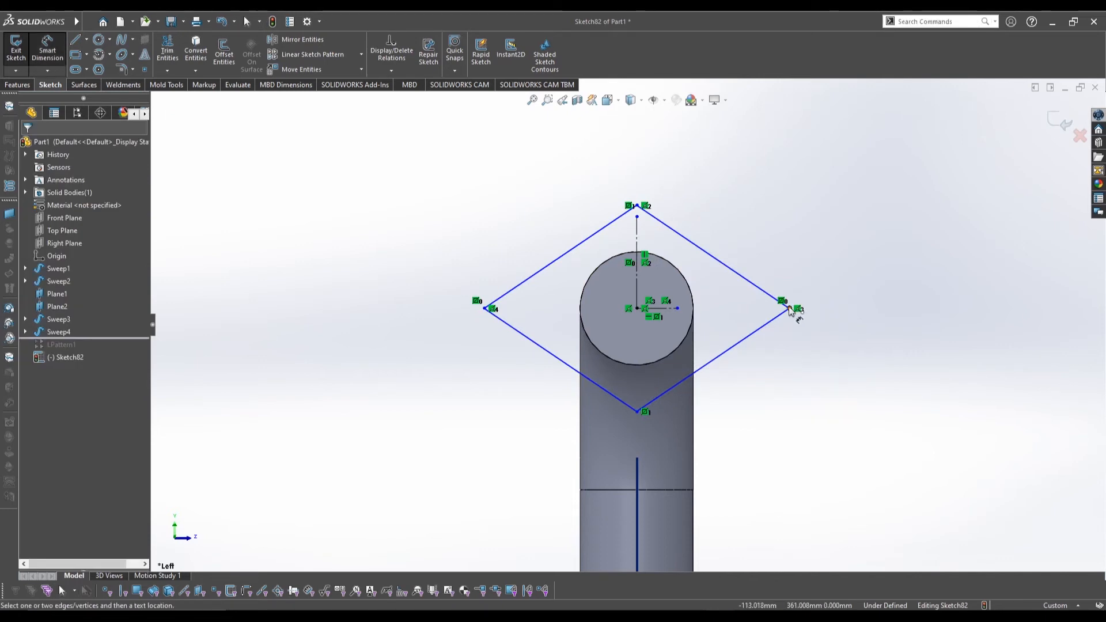
left_click(789, 309)
left_click(484, 308)
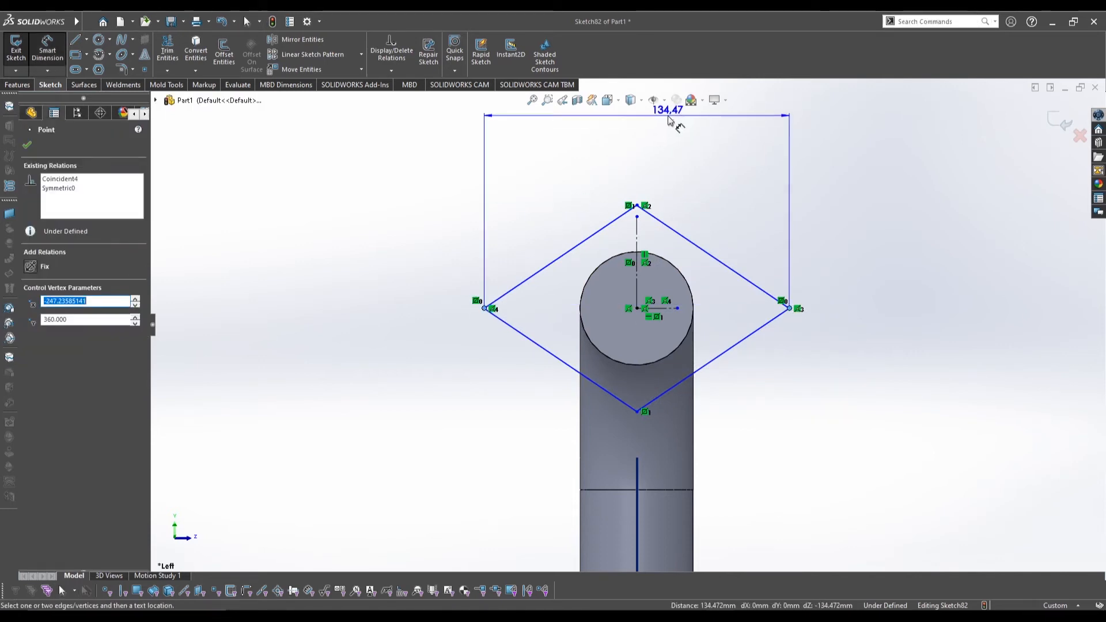
left_click(634, 151)
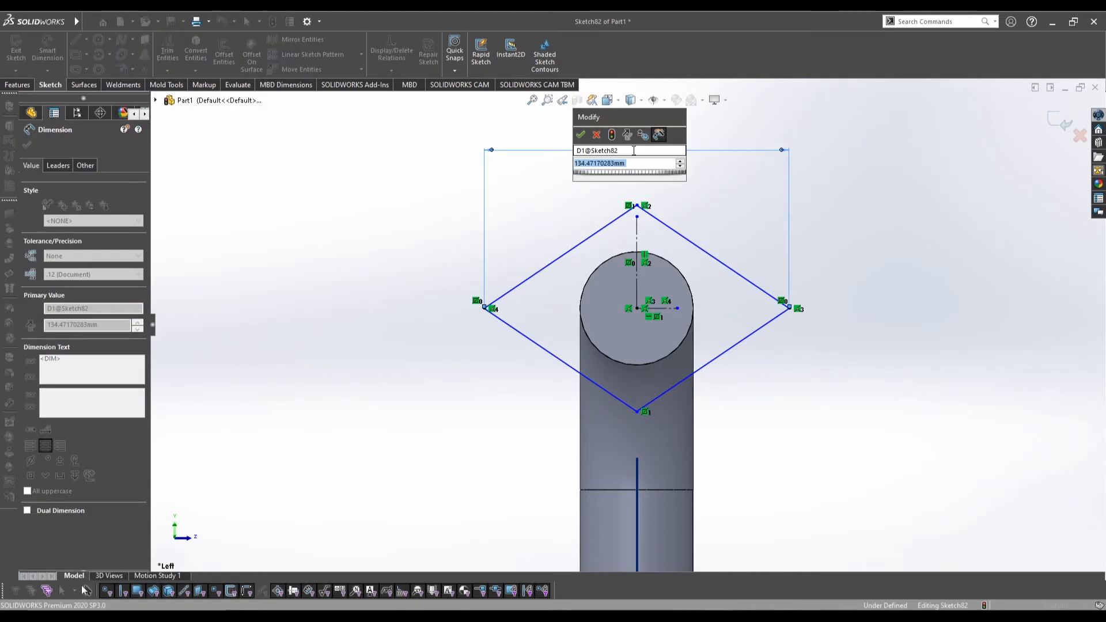
type("100")
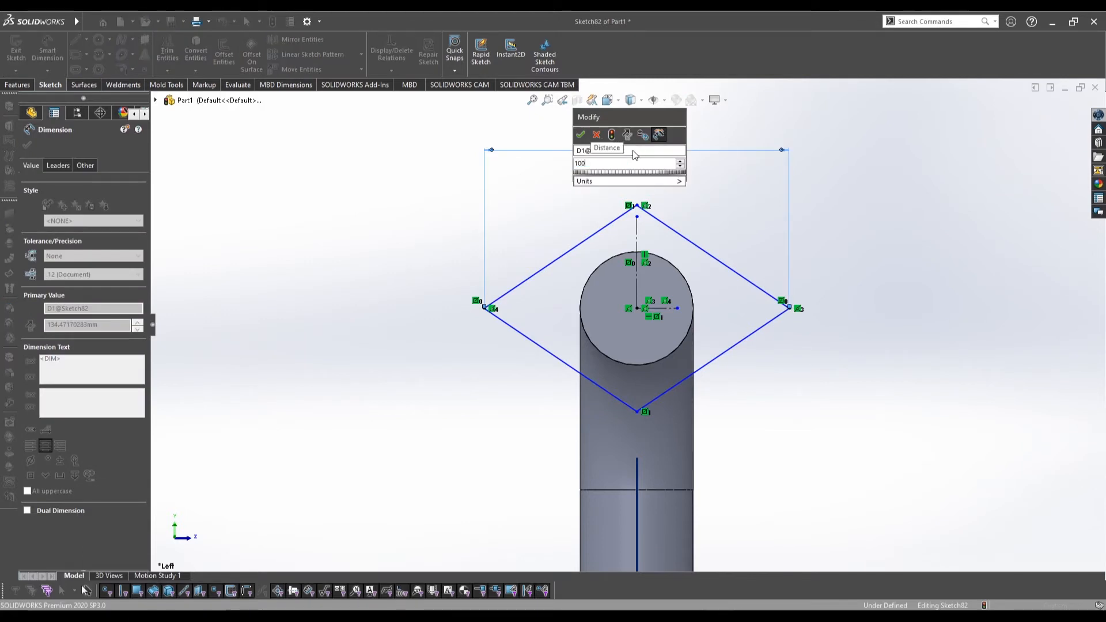
key("Return")
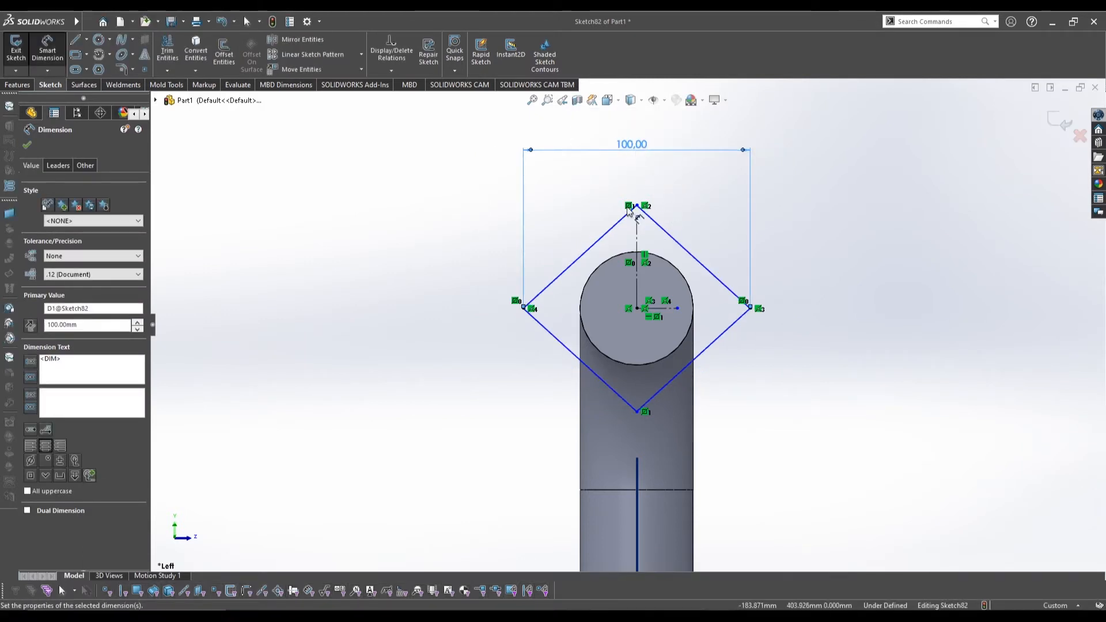
- Dimension the rhombus's height between its upper and lower corners as 80 mm
left_click(637, 207)
left_click(638, 412)
left_click(853, 295)
type("80")
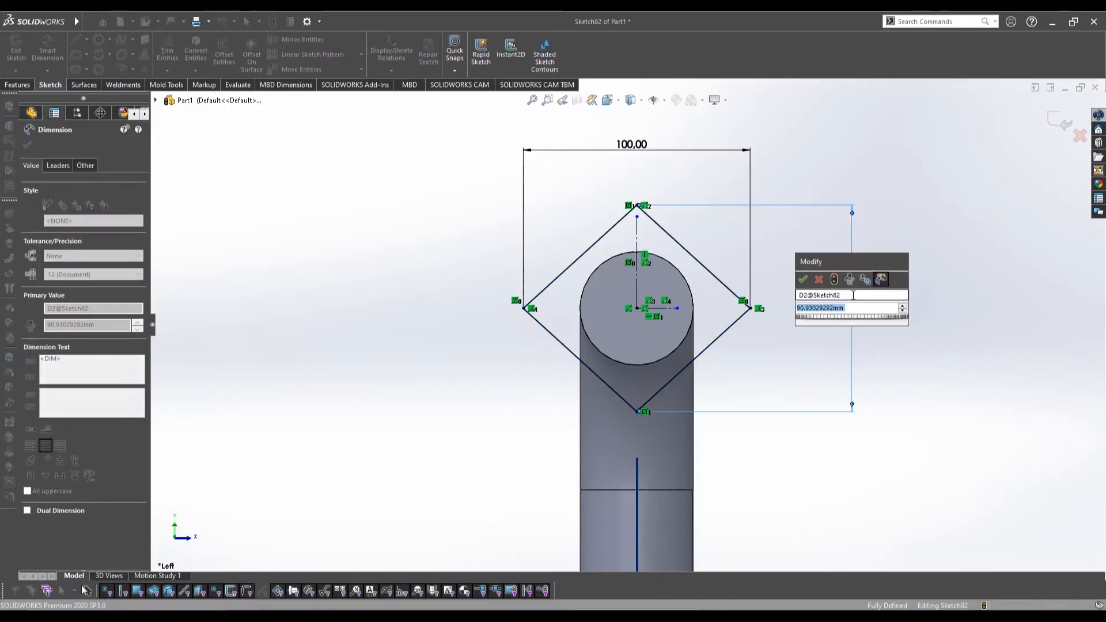
key("Return")
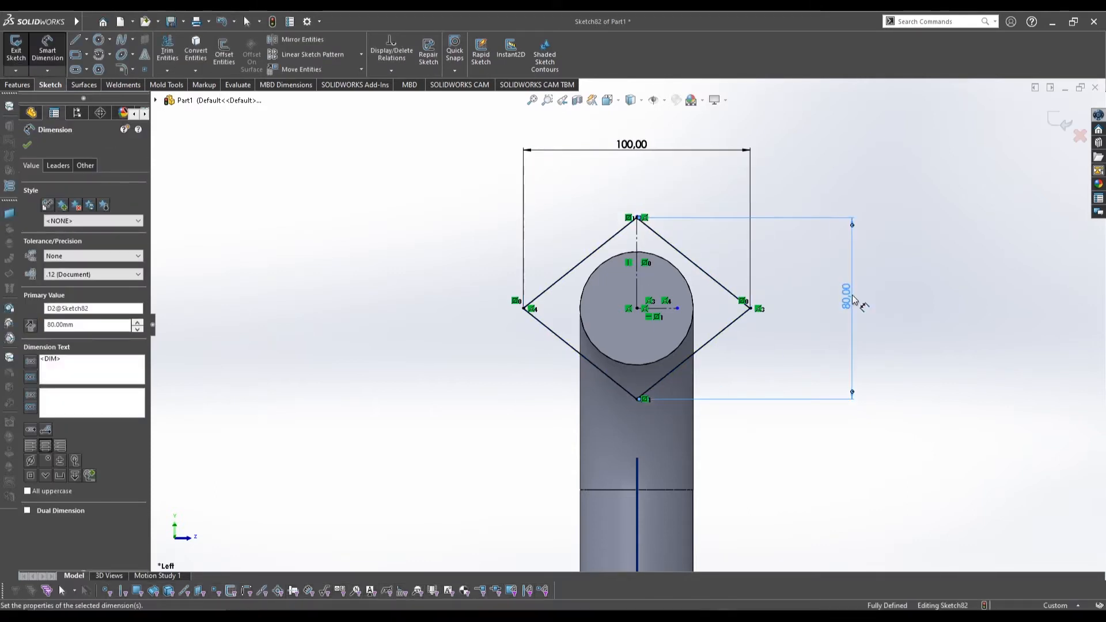
- Set the rhombus's height to 70 mm and its width to 110 mm
double_click(847, 292)
type("70")
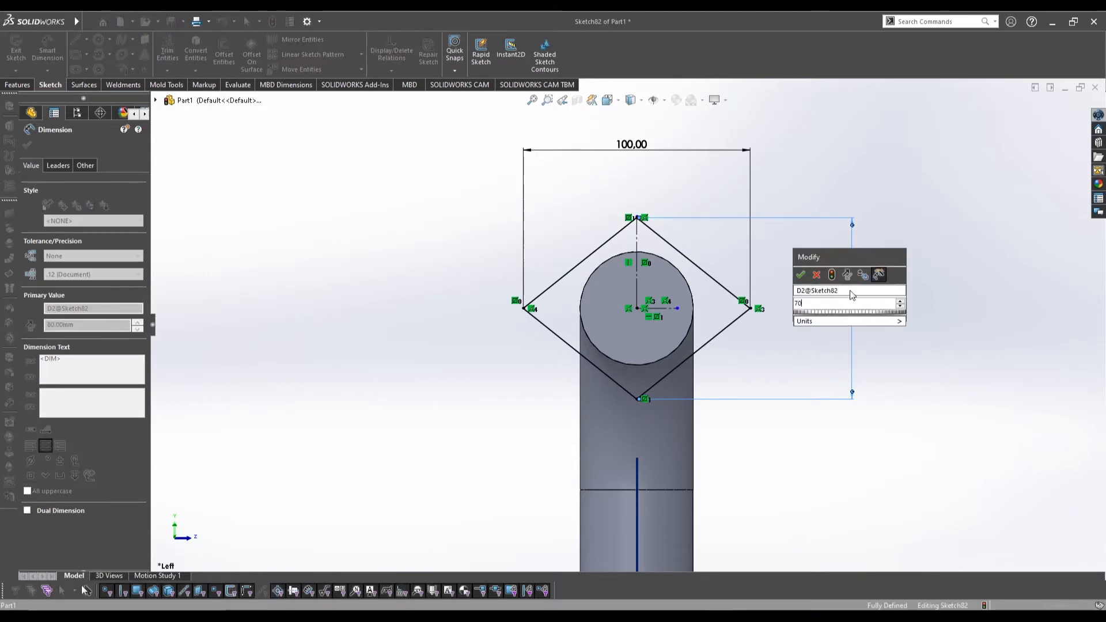
key("Return")
left_click(884, 252)
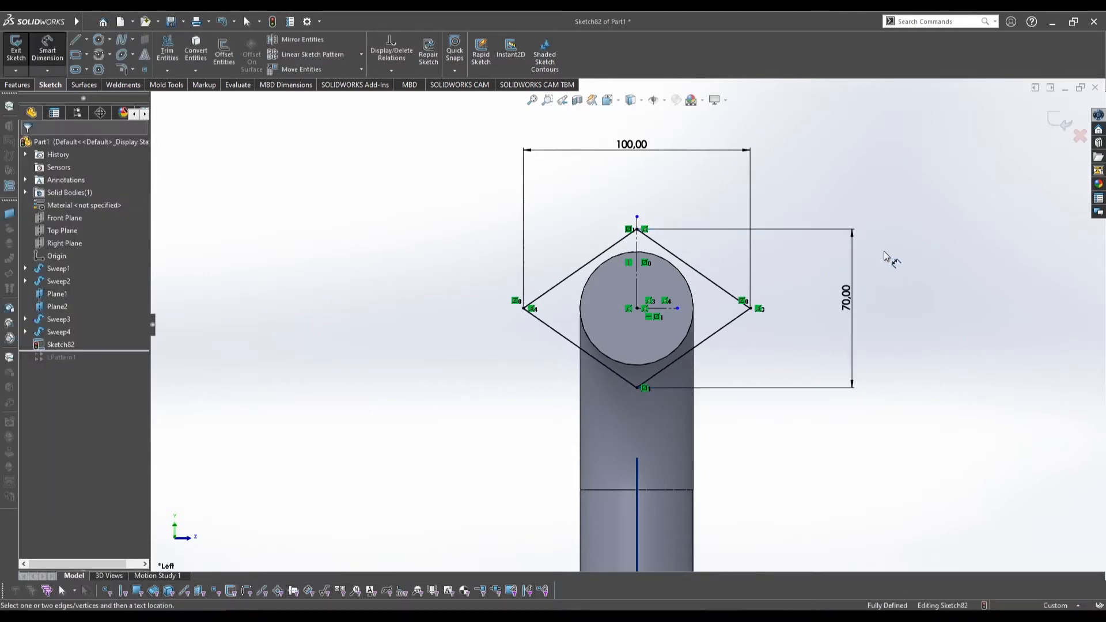
double_click(633, 149)
type("110")
key("Return")
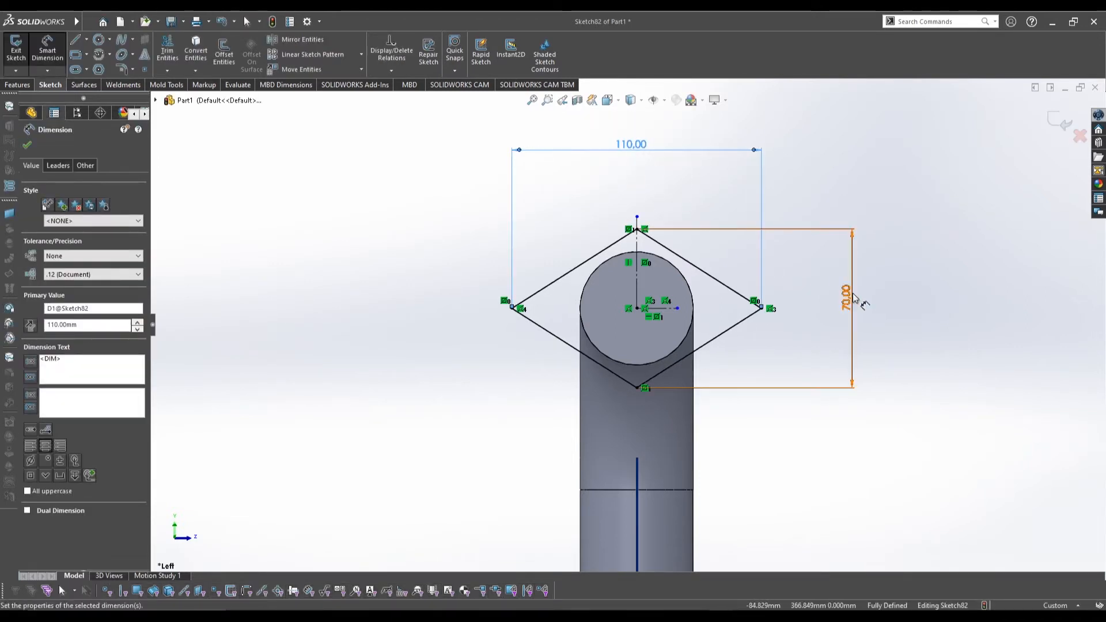
left_click(963, 221)
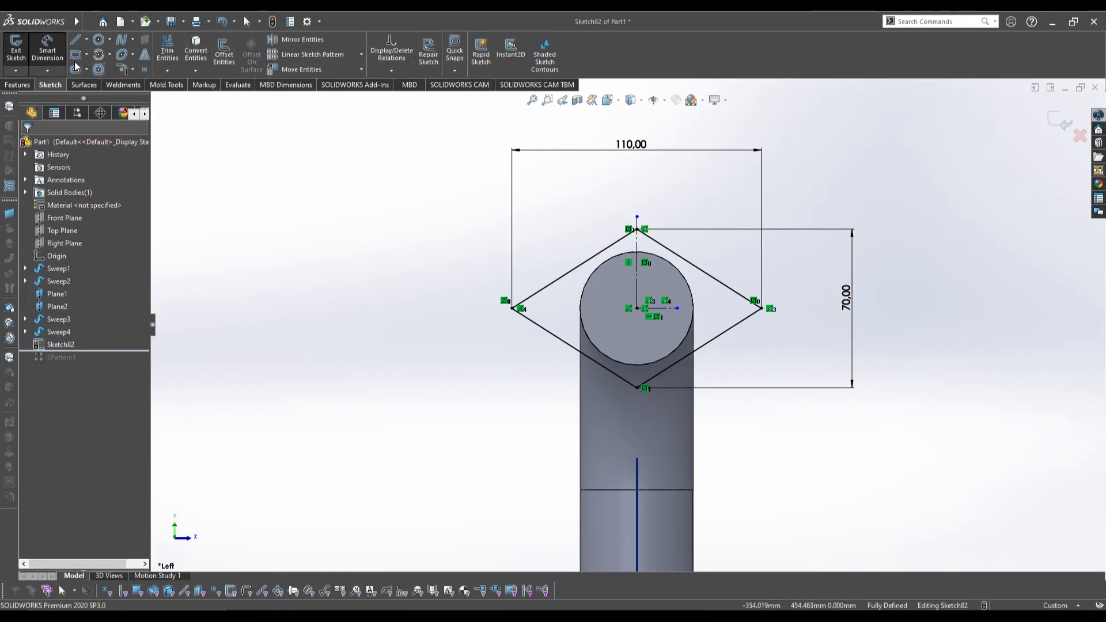
- Round all four corners of the rhombus with 10 mm sketch fillets
left_click(121, 69)
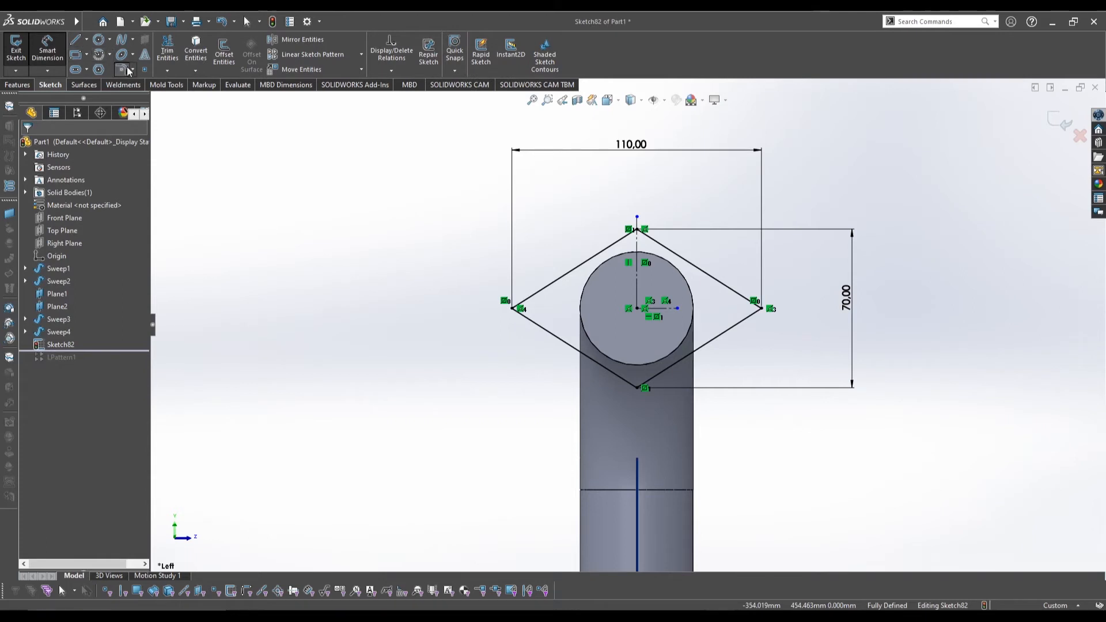
left_click(637, 232)
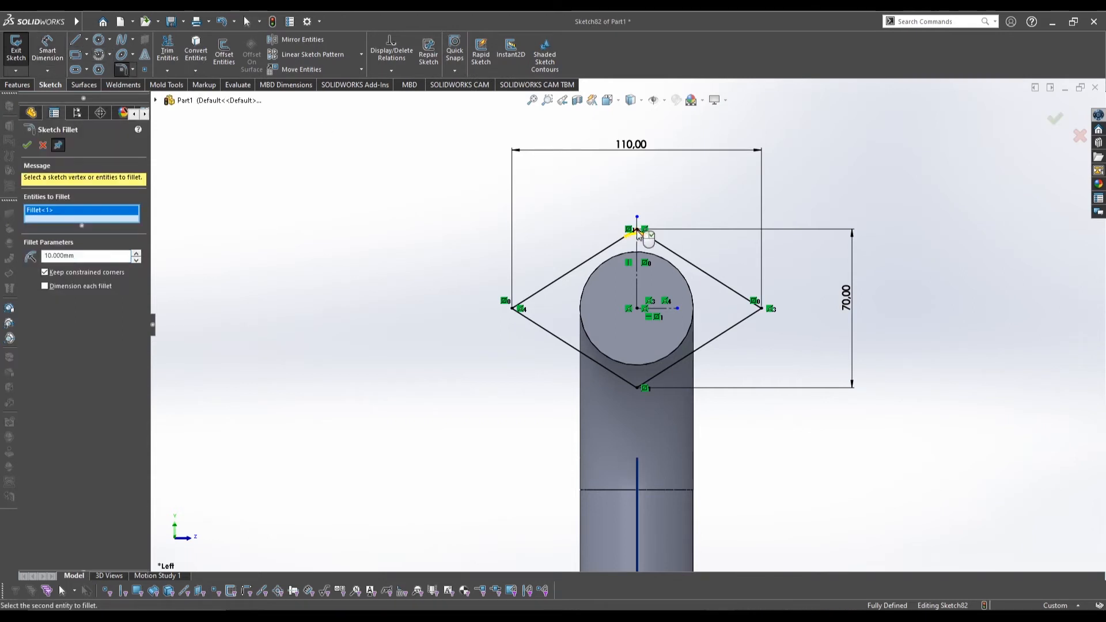
left_click(760, 309)
left_click(637, 388)
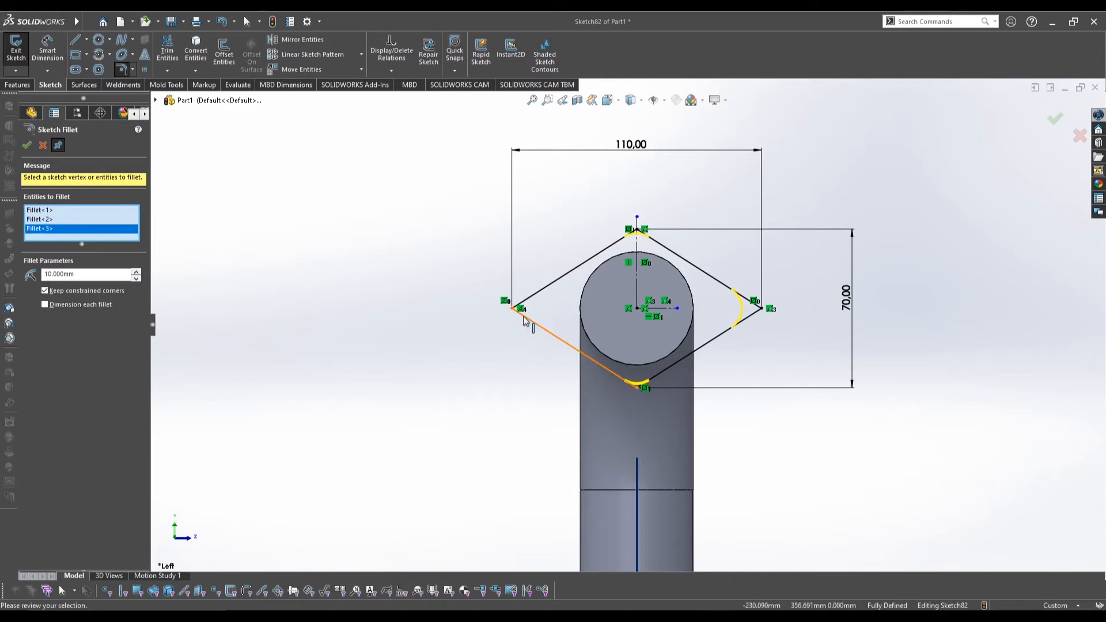
left_click(513, 309)
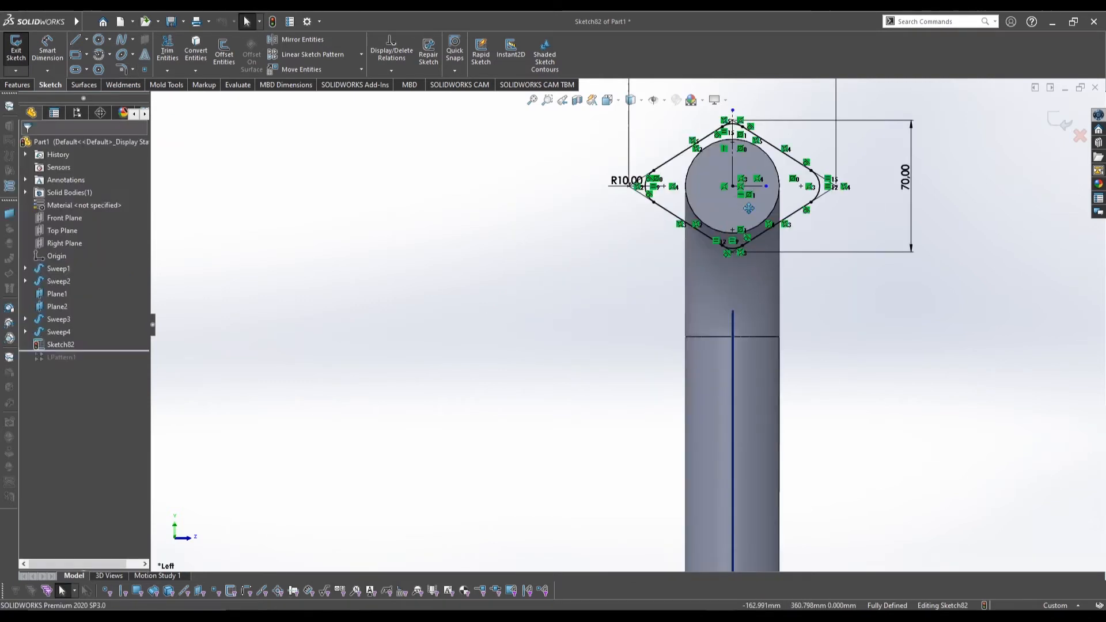
- Draw two bolt-hole circles about 9 mm in diameter, centred on the arc centres of the rhombus's two side fillets
middle_click_drag(748, 208, 708, 255, "ctrl")
scroll(736, 218, "down", 4)
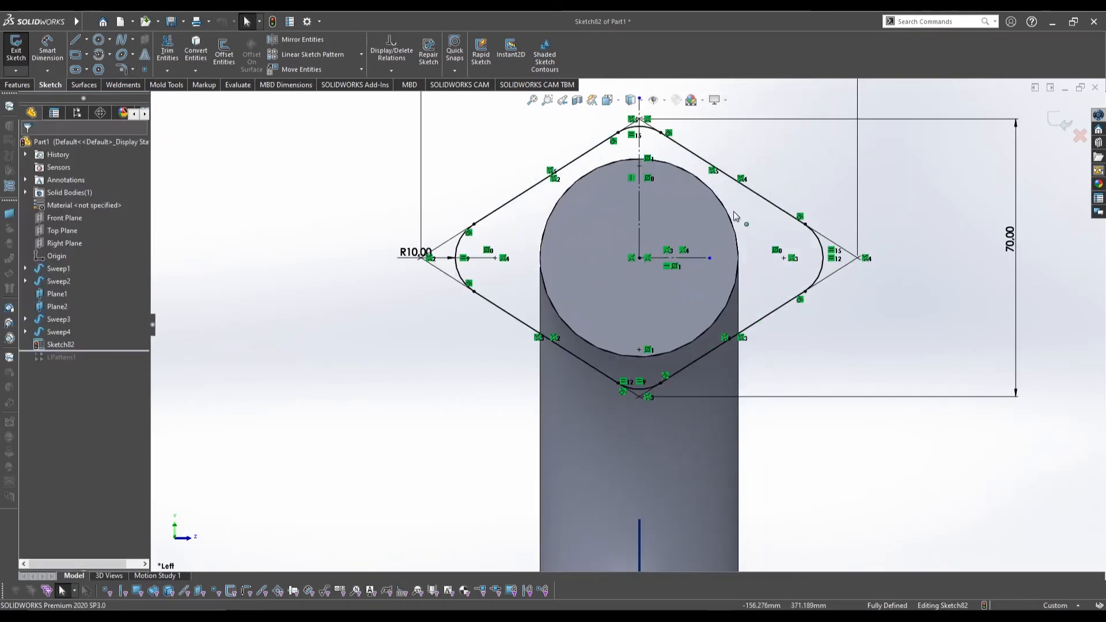
scroll(739, 241, "up", 1)
scroll(724, 245, "down", 1)
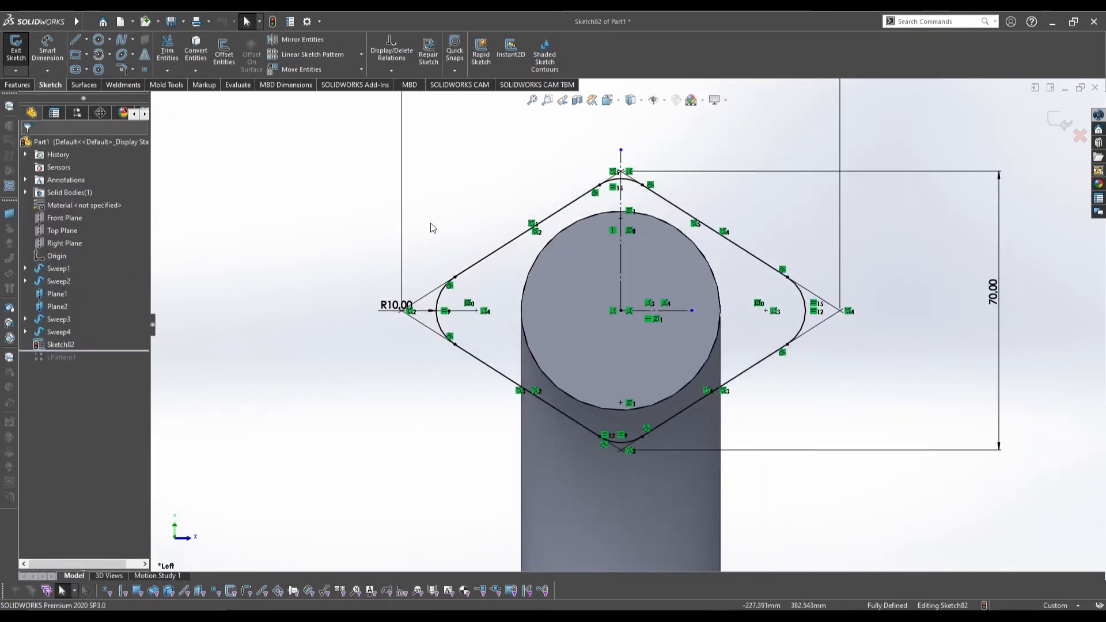
left_click(98, 39)
left_click(476, 310)
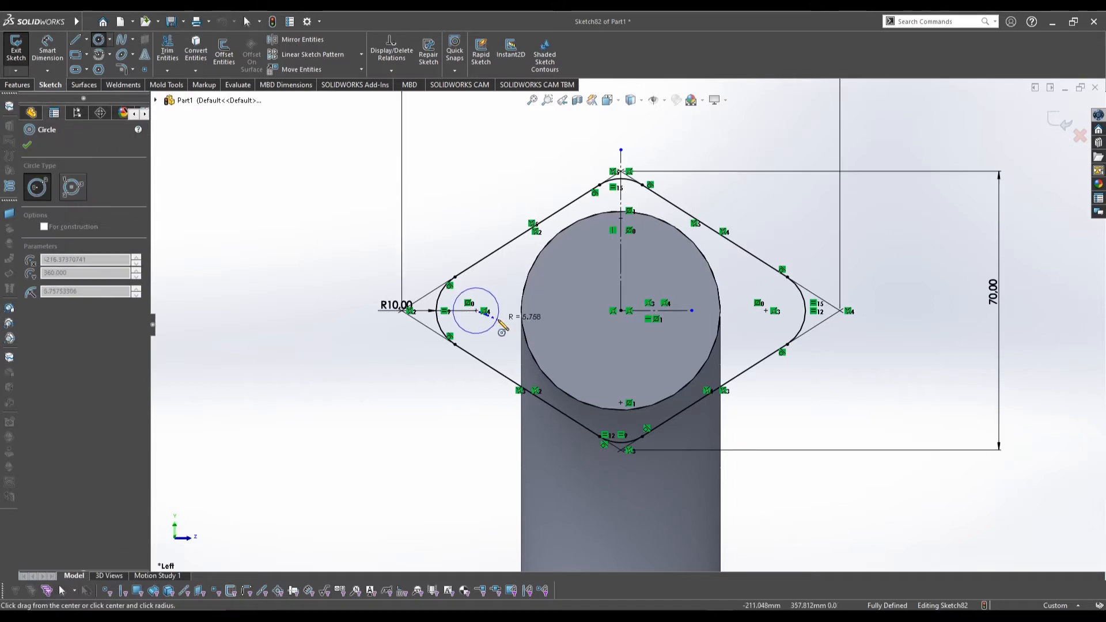
left_click(493, 322)
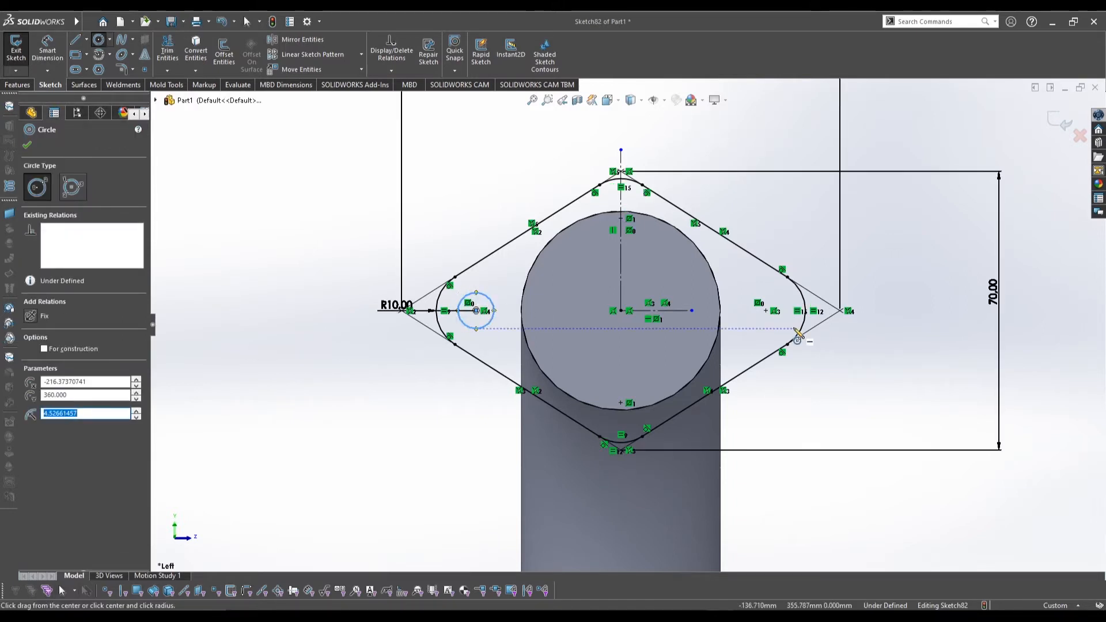
left_click(765, 311)
left_click(781, 319)
key("Escape")
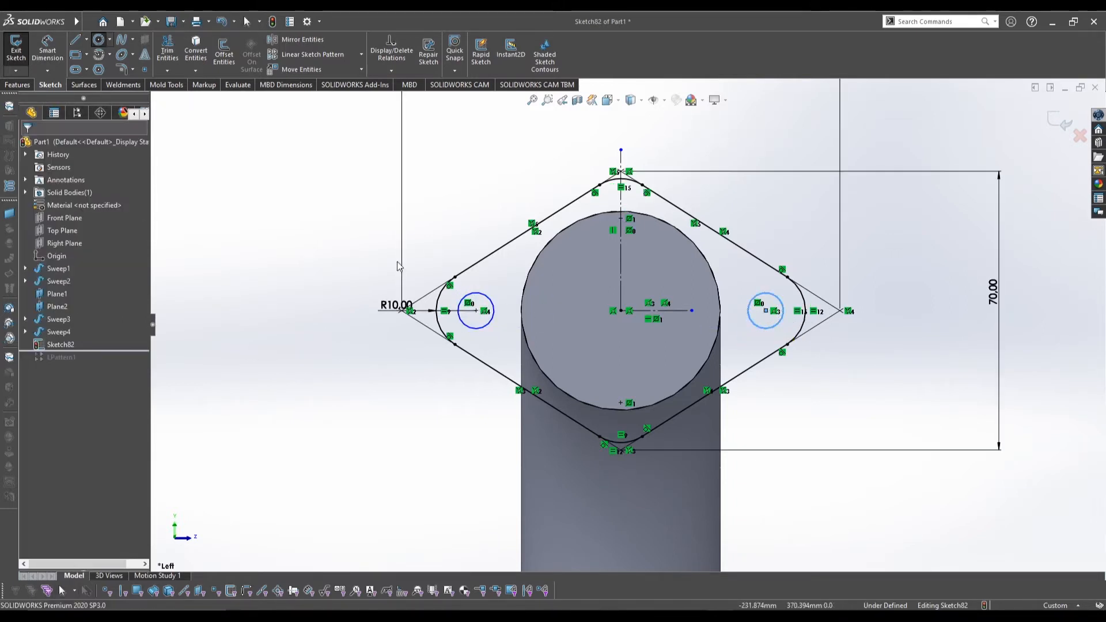
- Dimension the diameter of the bolt-hole circle beside the R10 dimension as 10 mm
key("s")
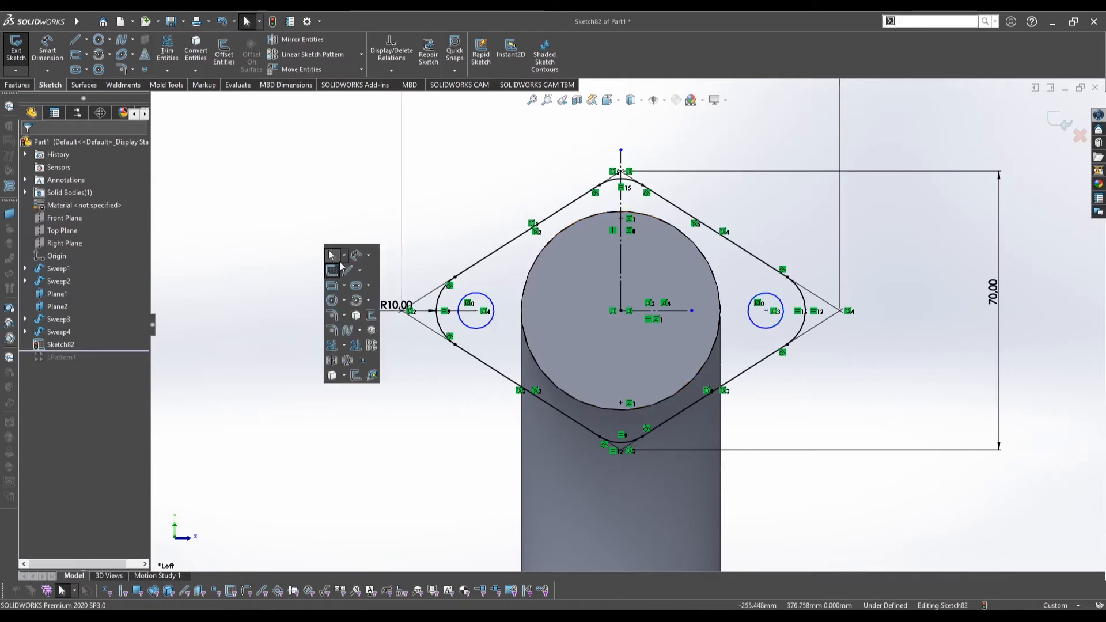
left_click(331, 254)
left_click(462, 301)
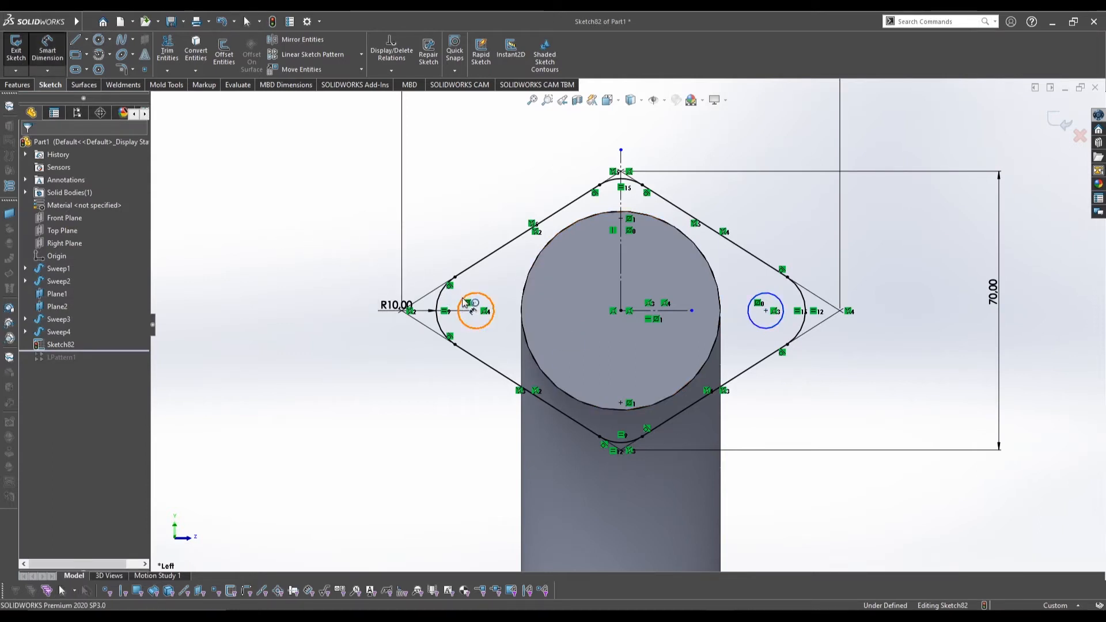
left_click(381, 230)
type("10")
key("Return")
key("Escape")
key("Escape")
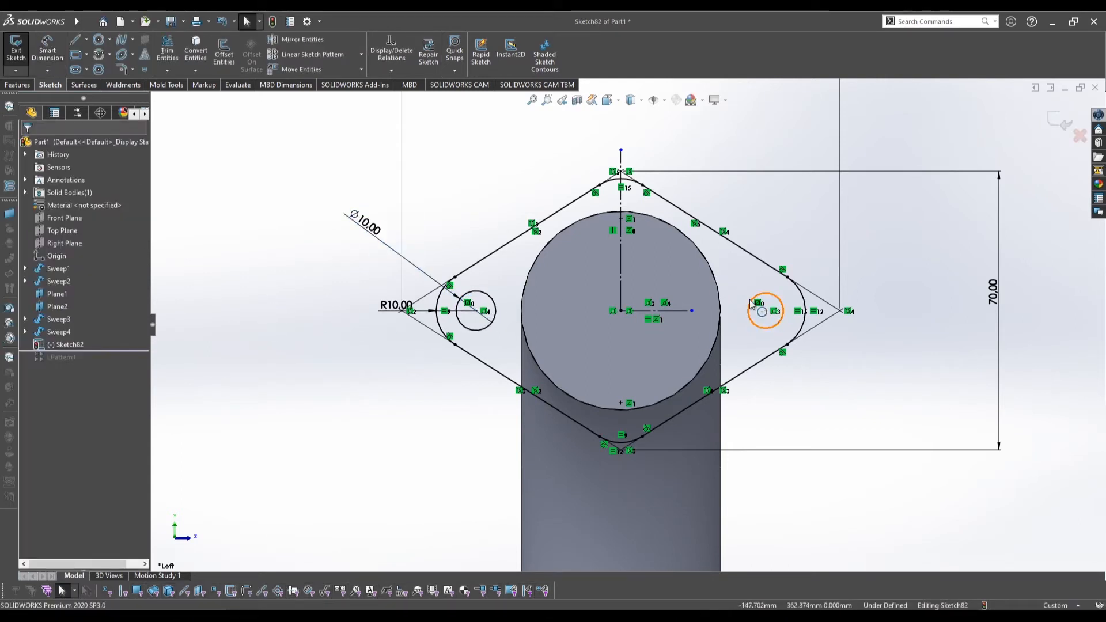
- Add an Equal relation between the two bolt-hole circles
left_click(750, 302)
left_click(461, 322, "ctrl")
left_click(32, 373)
left_click(272, 409)
left_click_drag(359, 240, 367, 226)
left_click(807, 356)
scroll(751, 274, "up", 5)
middle_click_drag(747, 271, 716, 308)
key("ctrl+8")
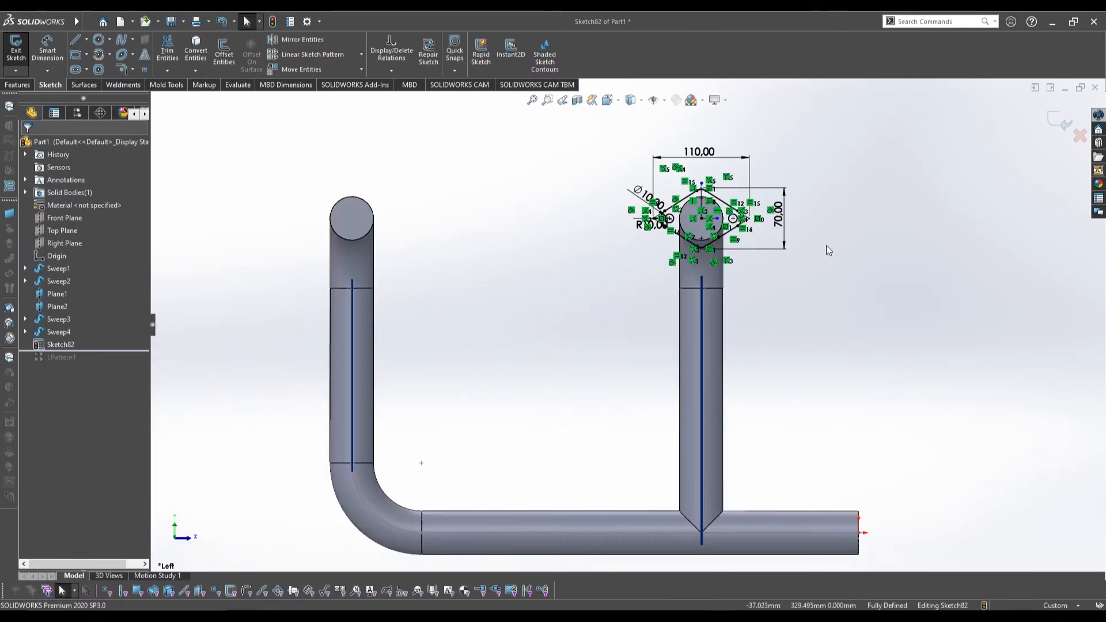
scroll(708, 167, "down", 4)
scroll(661, 309, "up", 6)
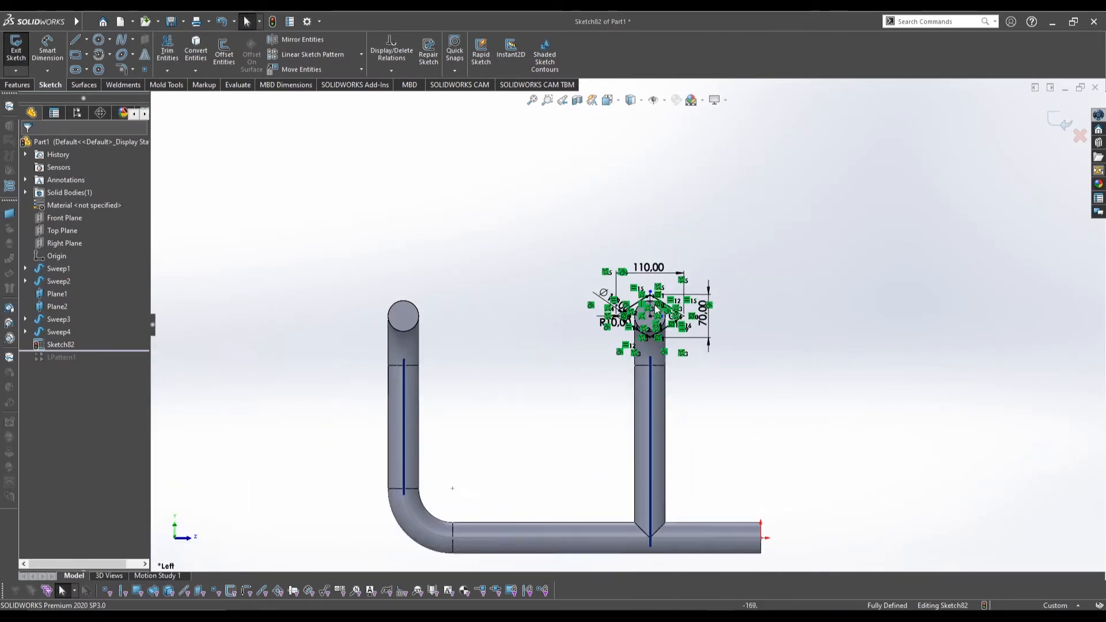
left_click(417, 315)
left_click(537, 347)
scroll(659, 306, "down", 6)
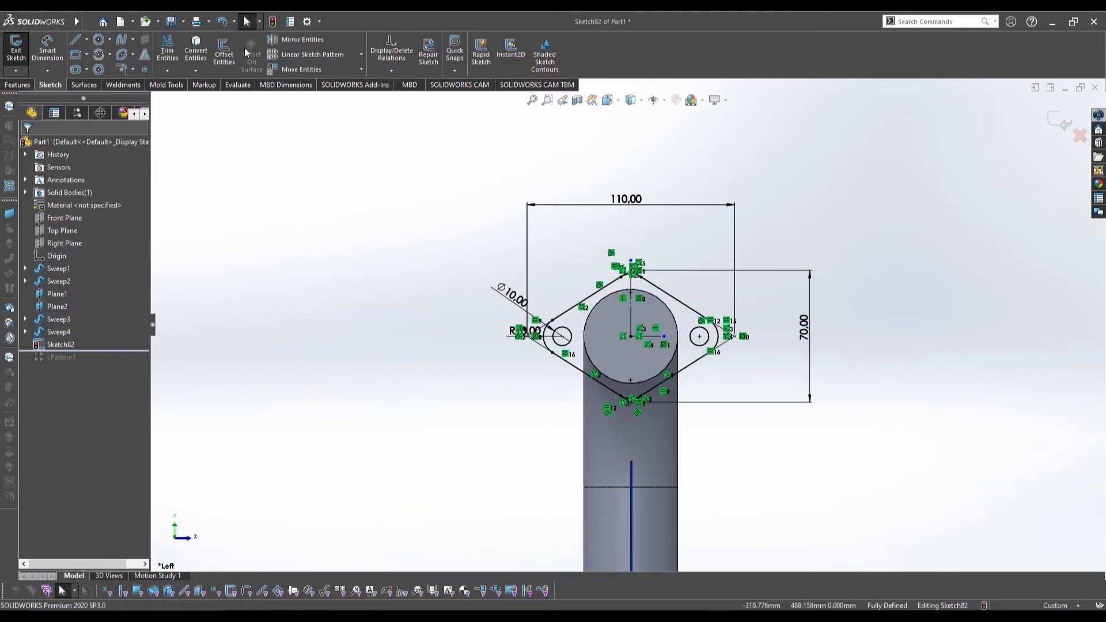
- Pattern the entire flange sketch linearly along the reversed X-axis with two instances, placing the copy on the other bent tube's end
mouse_move(433, 171)
left_mouse_down()
mouse_move(734, 455)
mouse_move(937, 472)
left_mouse_up()
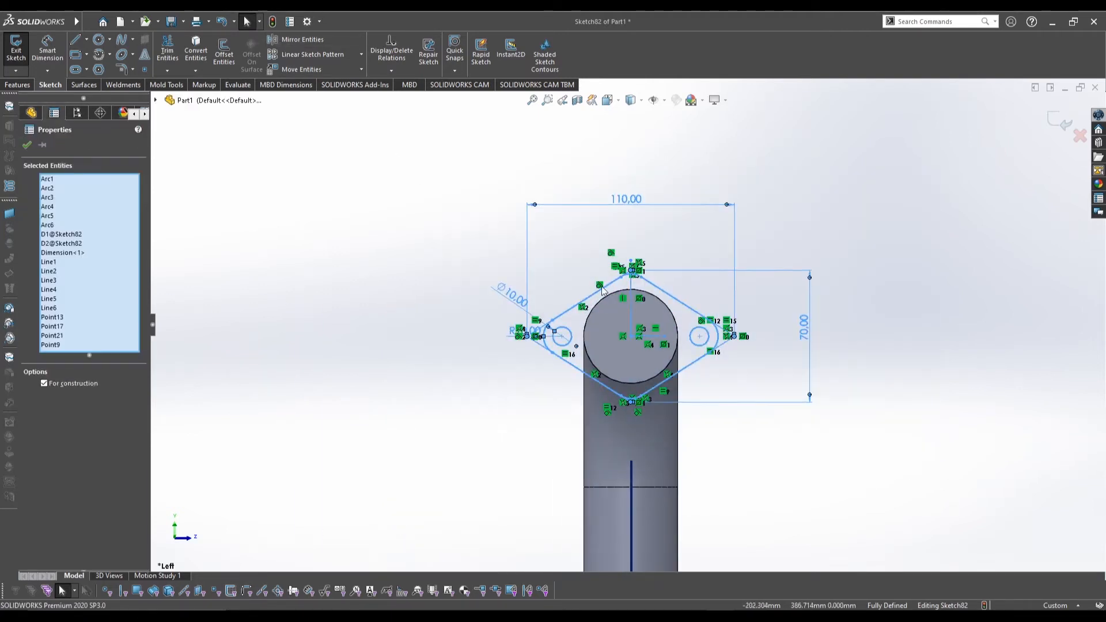
left_click(322, 60)
scroll(528, 232, "up", 5)
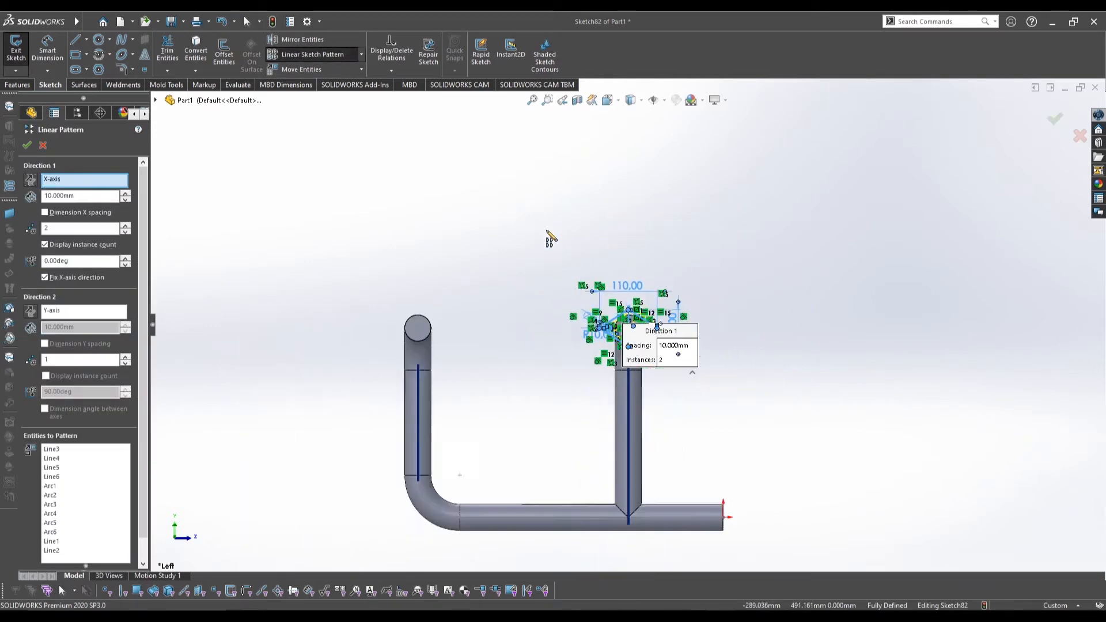
scroll(602, 450, "up", 3)
scroll(605, 452, "down", 3)
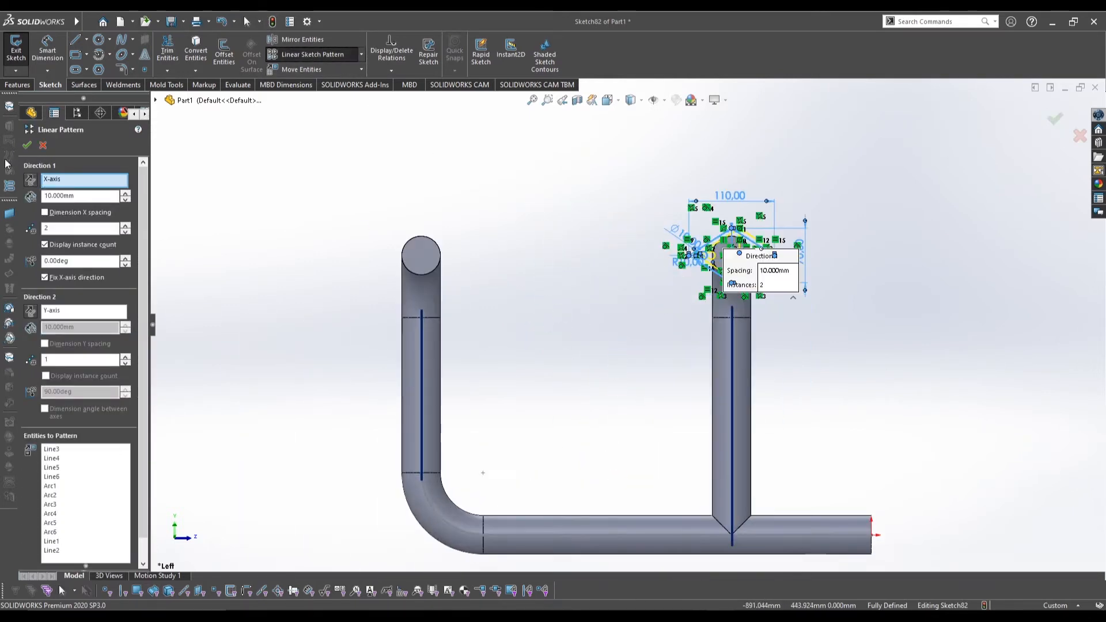
left_click(30, 182)
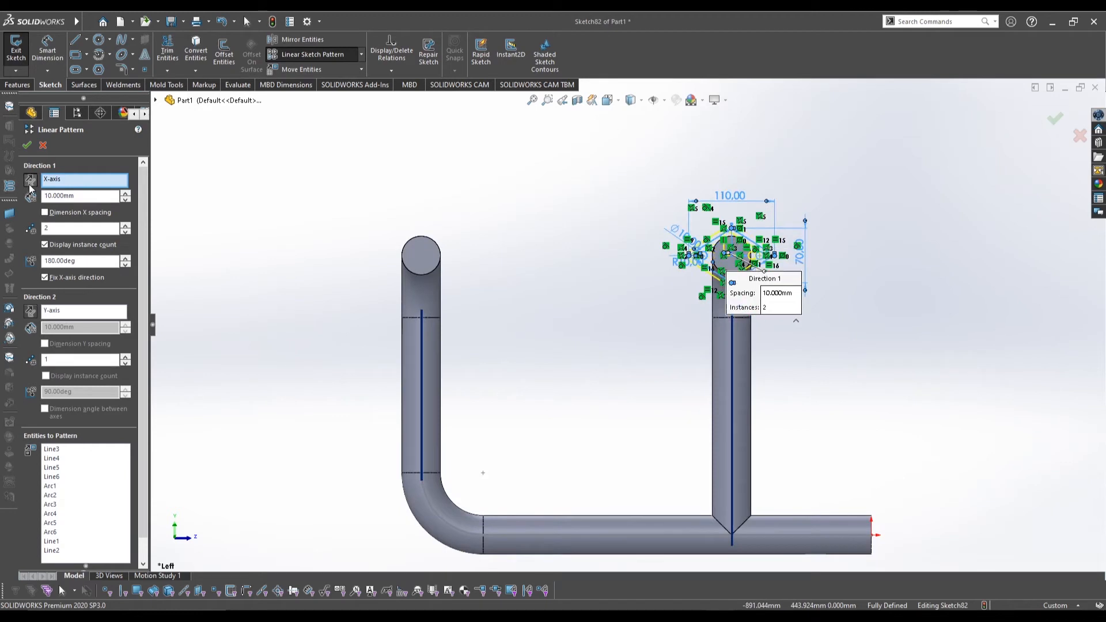
left_click(69, 231)
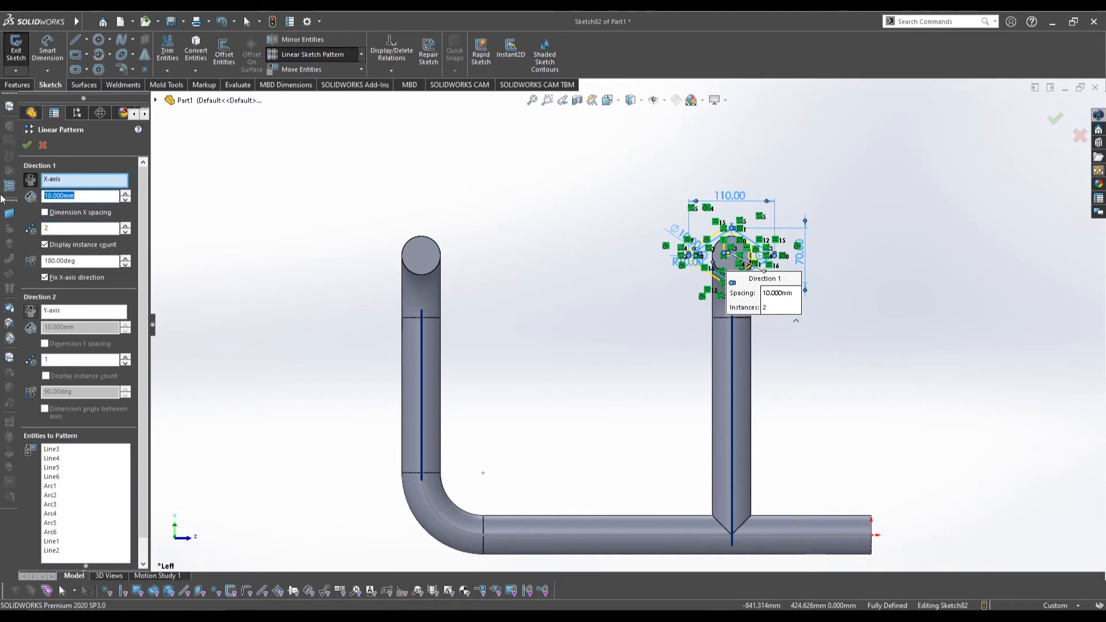
key("Return")
left_click(1059, 120)
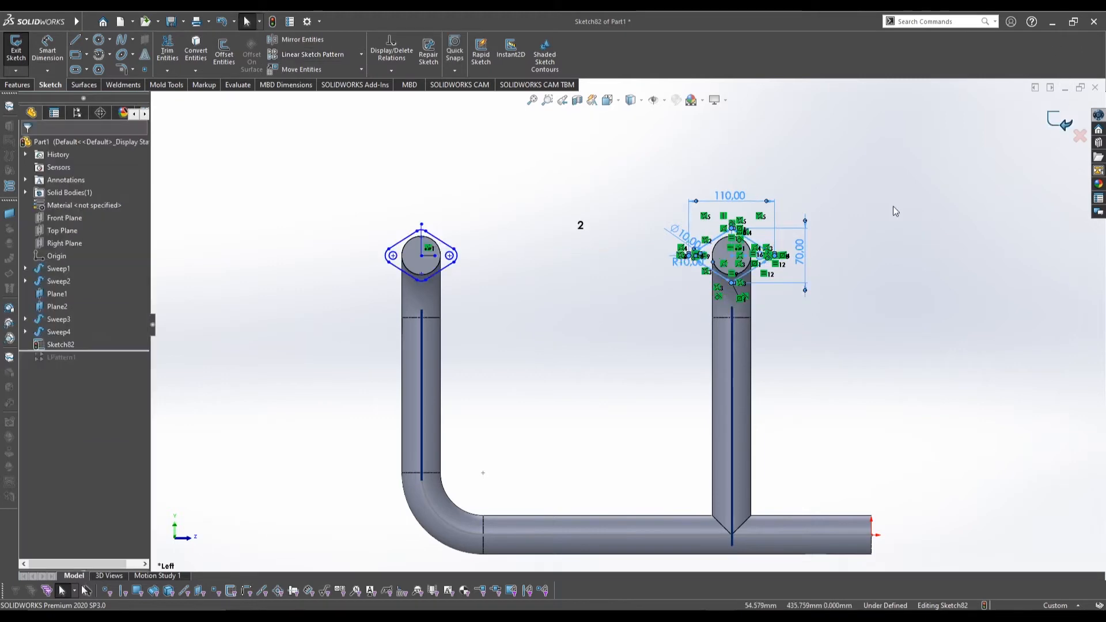
- Snap the patterned flange copy's centre point onto the centre of the other tube's circular end face and exit the sketch
scroll(622, 281, "down", 2)
scroll(500, 277, "up", 5)
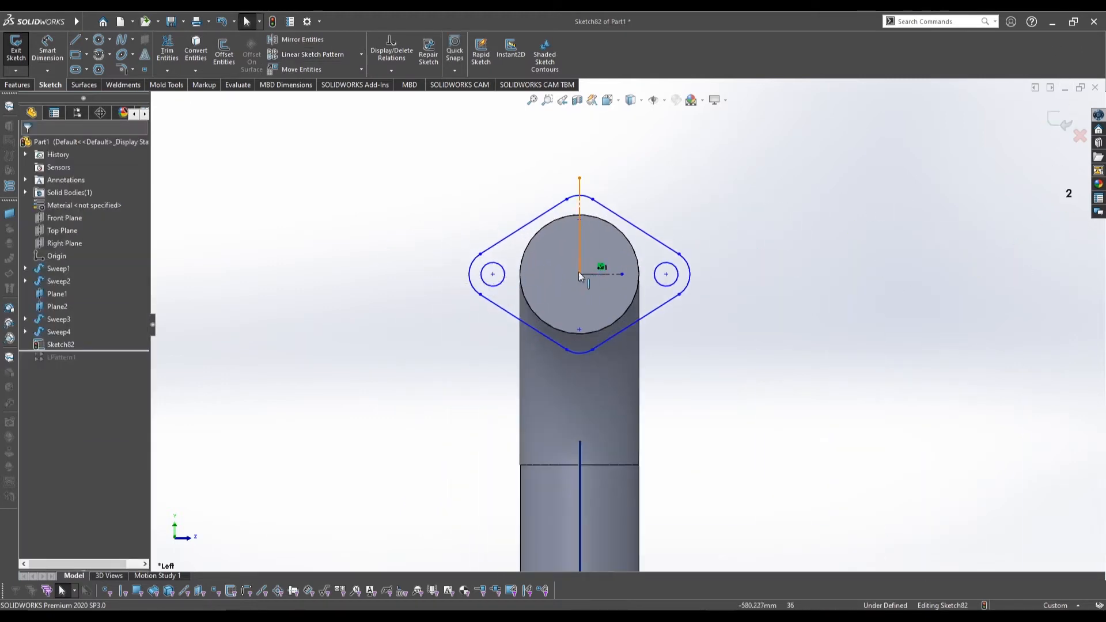
mouse_move(580, 274)
left_mouse_down()
mouse_move(727, 279)
mouse_move(610, 257)
mouse_move(583, 275)
mouse_move(593, 296)
mouse_move(603, 276)
left_mouse_up()
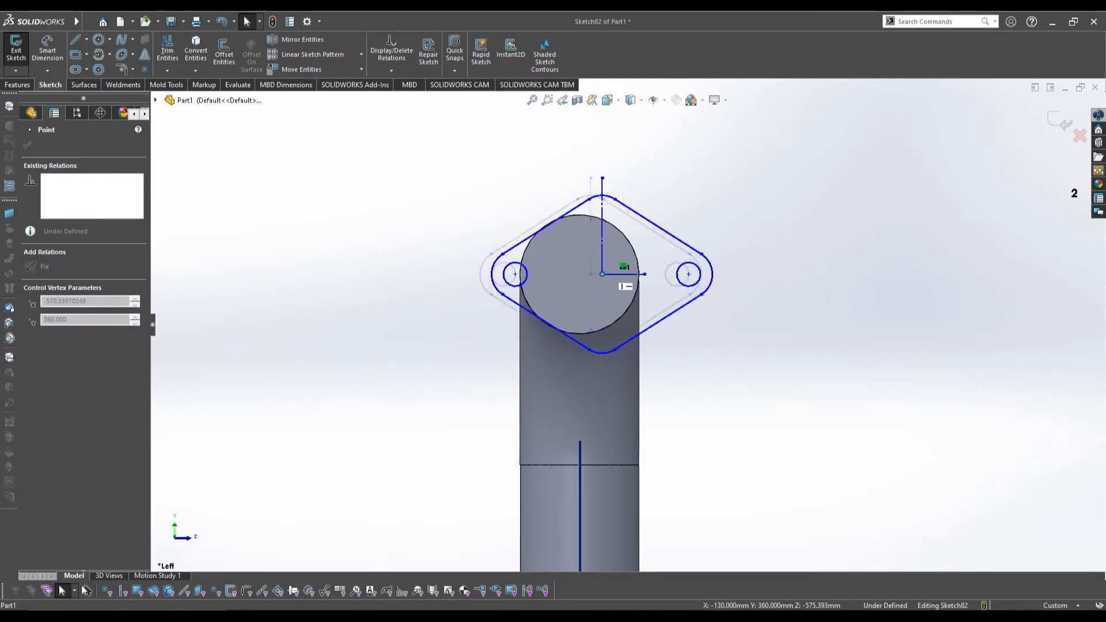
left_click(595, 330)
left_click(686, 343)
mouse_move(601, 274)
left_mouse_down()
mouse_move(592, 285)
mouse_move(691, 291)
mouse_move(576, 278)
left_mouse_up()
scroll(653, 229, "up", 5)
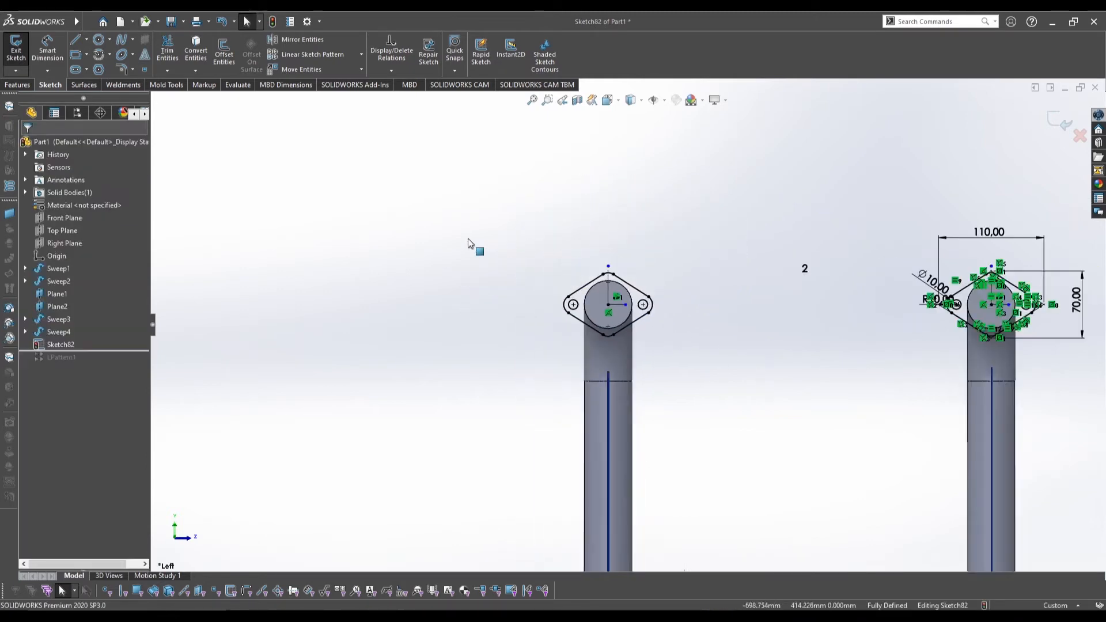
left_click(1061, 122)
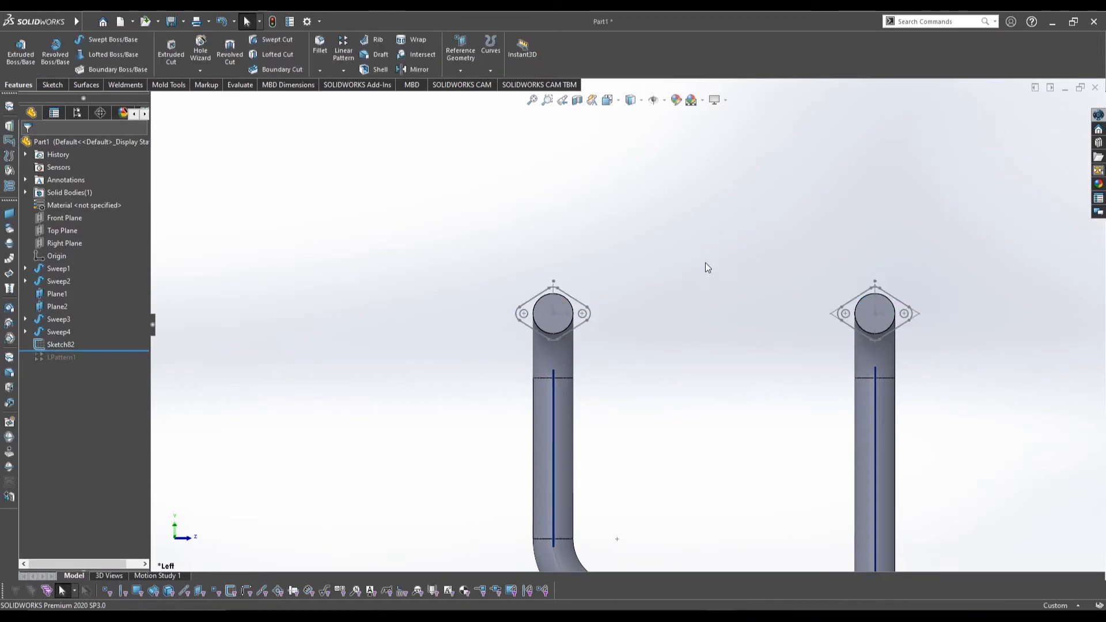
- Start an extruded boss from the flange sketch on the tube end beside Plane1 and clear its preselected contour
scroll(714, 288, "up", 5)
mouse_move(724, 305)
middle_mouse_down()
mouse_move(681, 352)
mouse_move(685, 333)
mouse_move(728, 339)
middle_mouse_up()
scroll(682, 354, "down", 3)
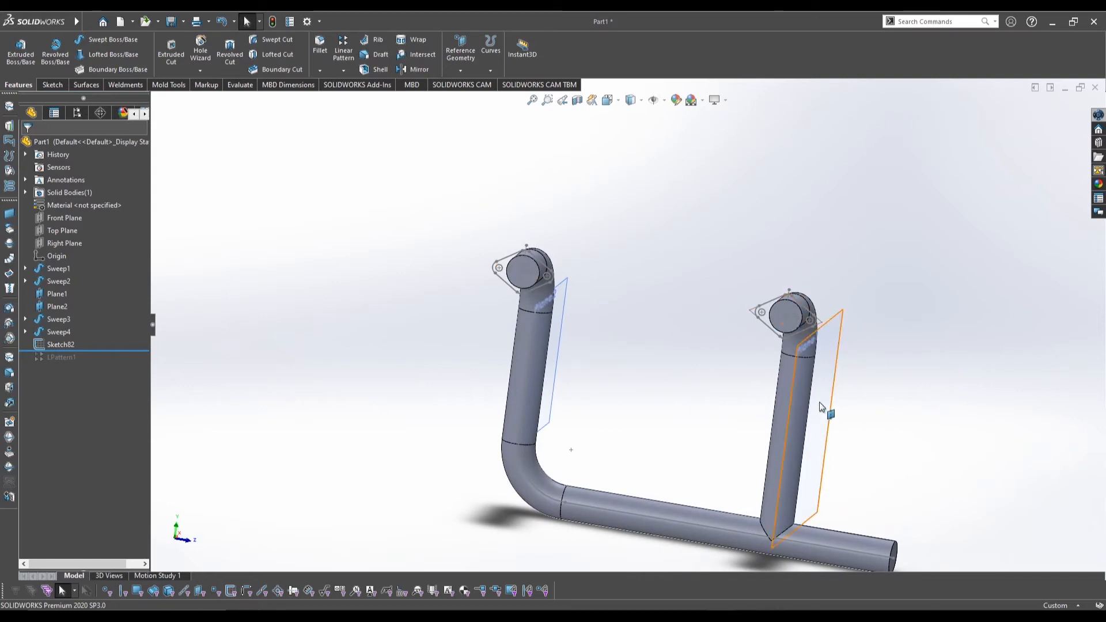
scroll(526, 322, "up", 3)
scroll(661, 347, "down", 4)
middle_click_drag(758, 358, 716, 309, "ctrl")
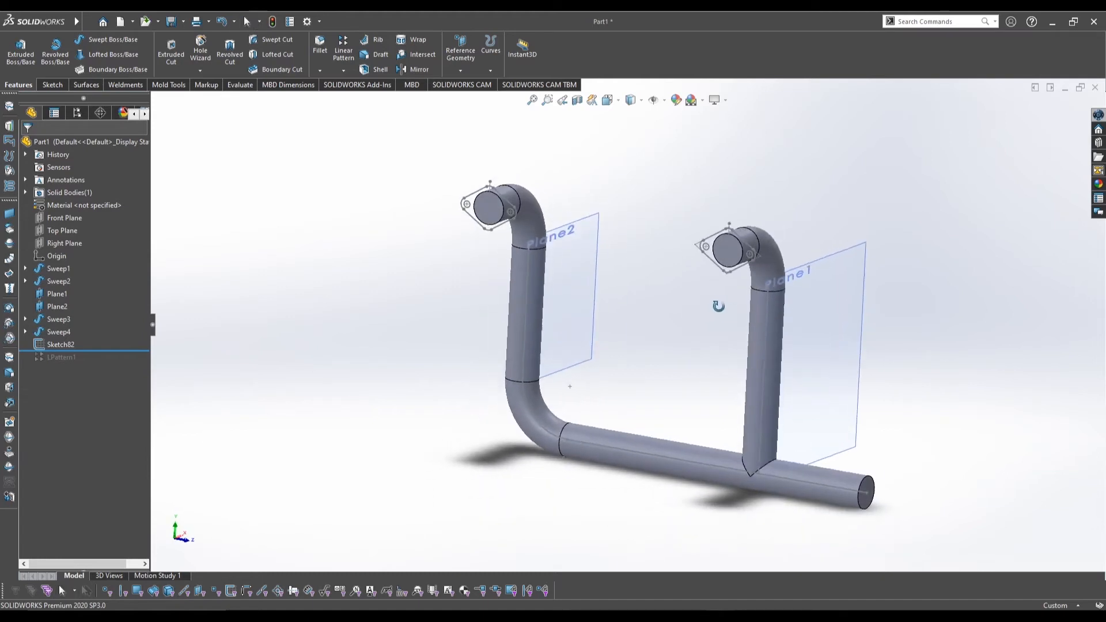
scroll(726, 267, "down", 3)
key("s")
left_click(558, 265)
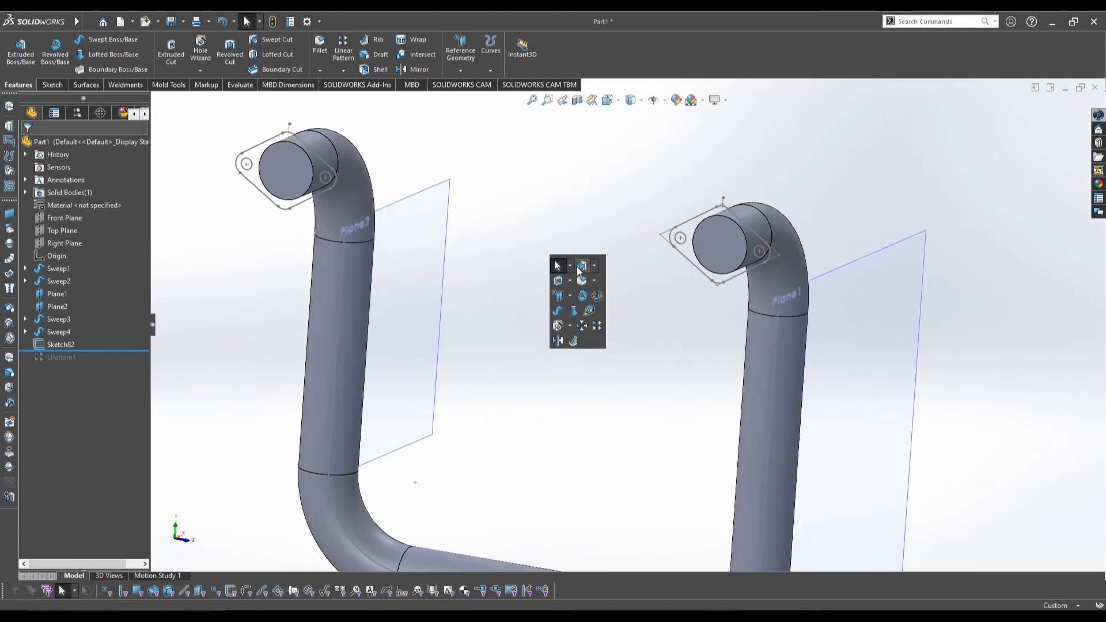
left_click(680, 232)
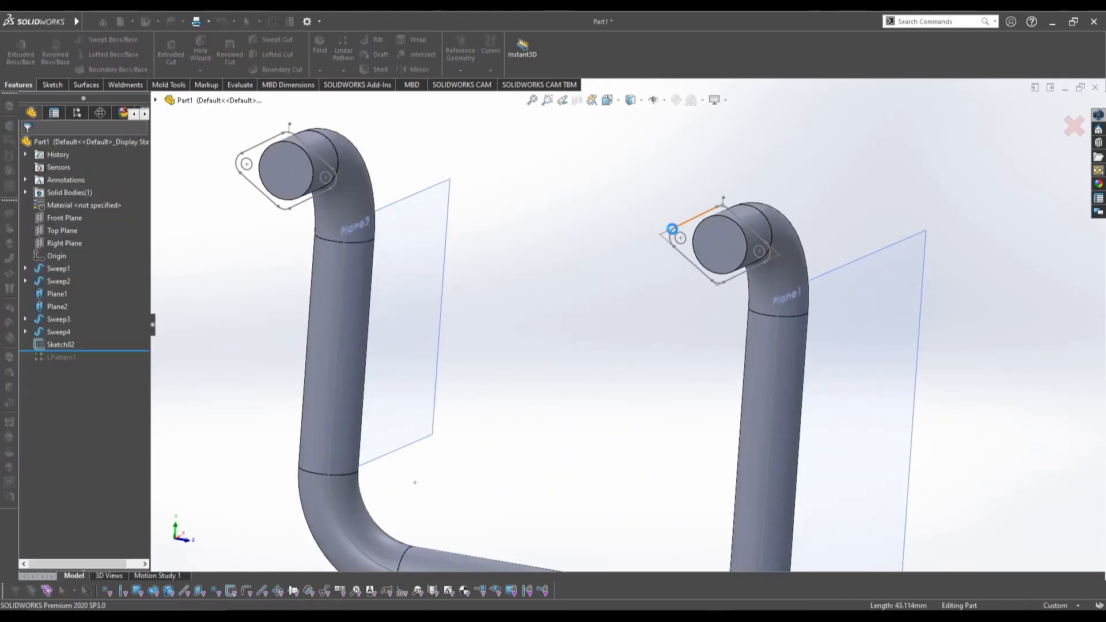
right_click(82, 375)
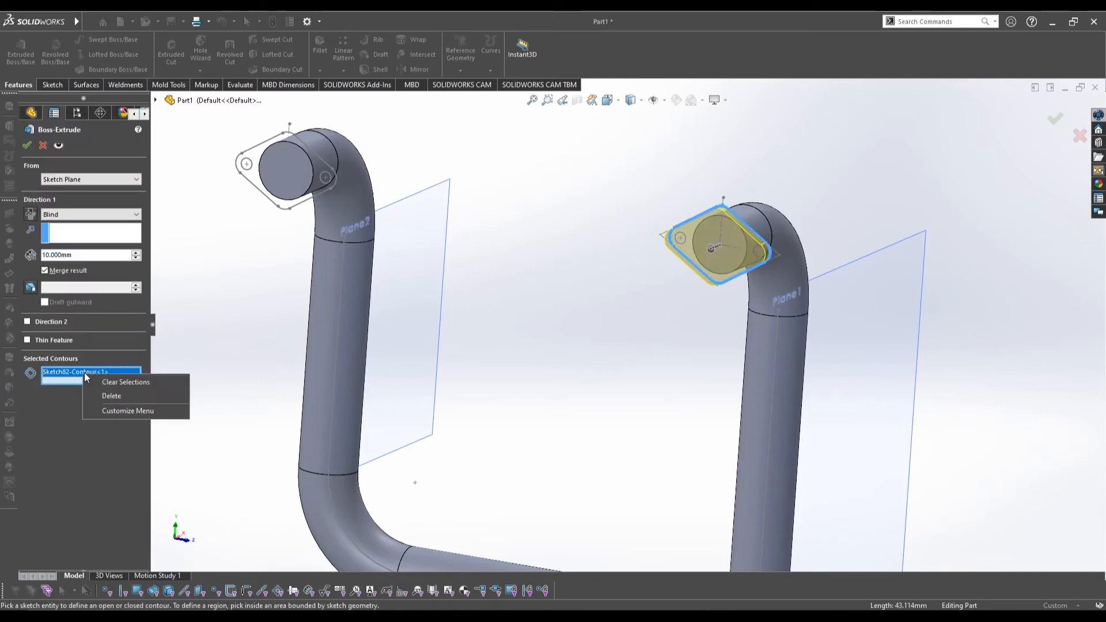
left_click(110, 381)
- Extrude the flange plate region around the bolt holes together with the central tube region 10 mm as a blind boss
scroll(658, 250, "down", 5)
scroll(600, 258, "up", 2)
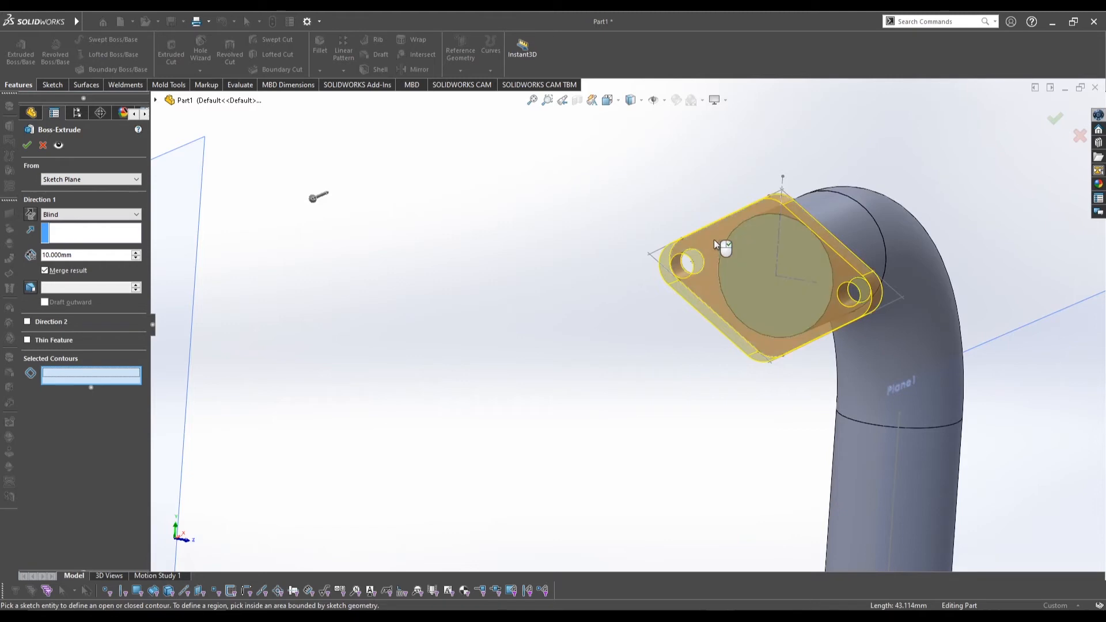
left_click(699, 288)
left_click(800, 259)
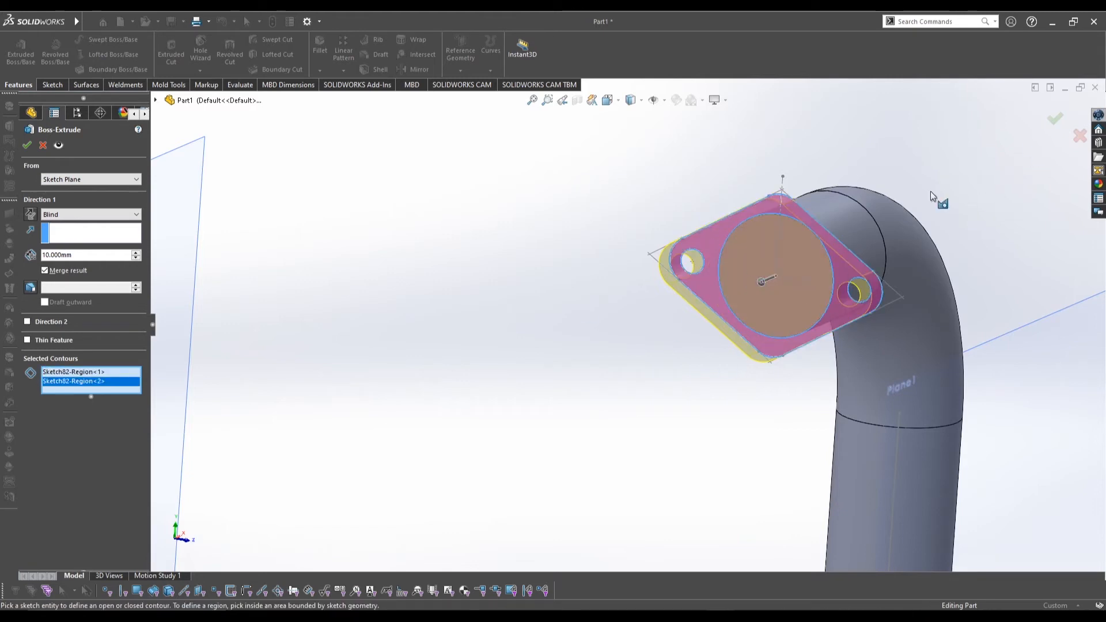
scroll(357, 294, "up", 3)
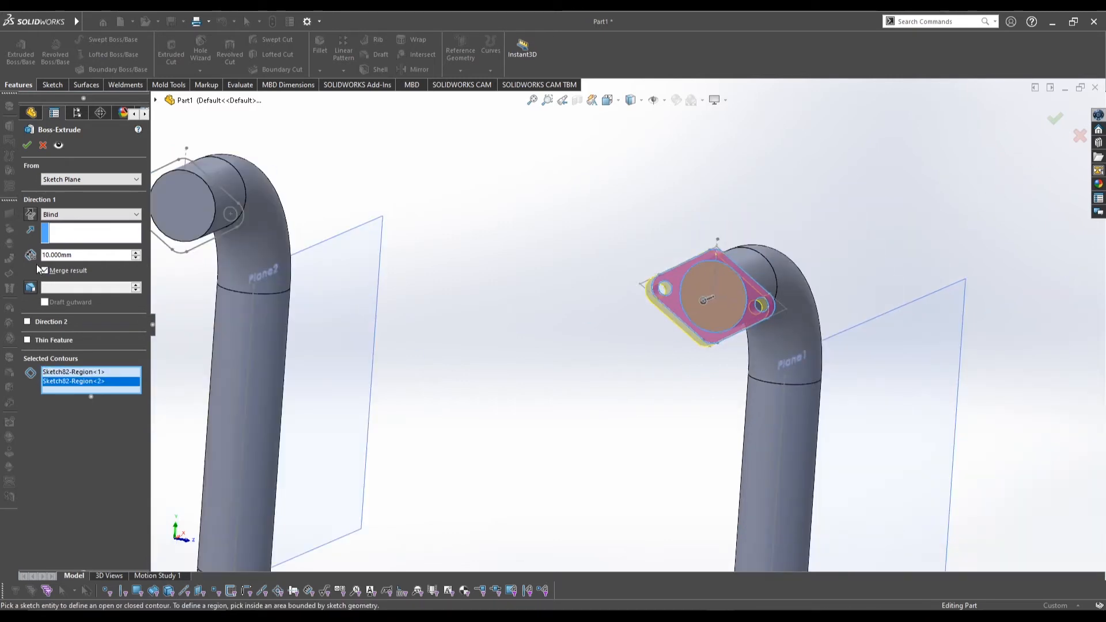
left_click(27, 145)
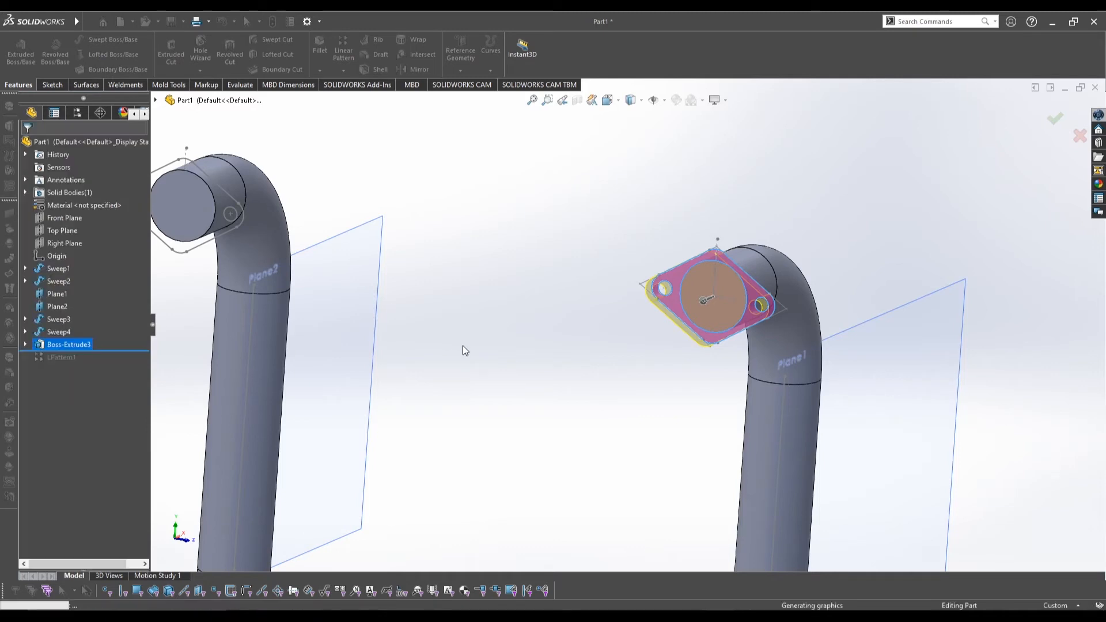
- Extrude the flange region on the tube end beside Plane2 10 mm, replacing the preselected contour so both bolt holes stay open
mouse_move(422, 331)
middle_mouse_down()
mouse_move(432, 336)
mouse_move(415, 320)
mouse_move(417, 333)
middle_mouse_up()
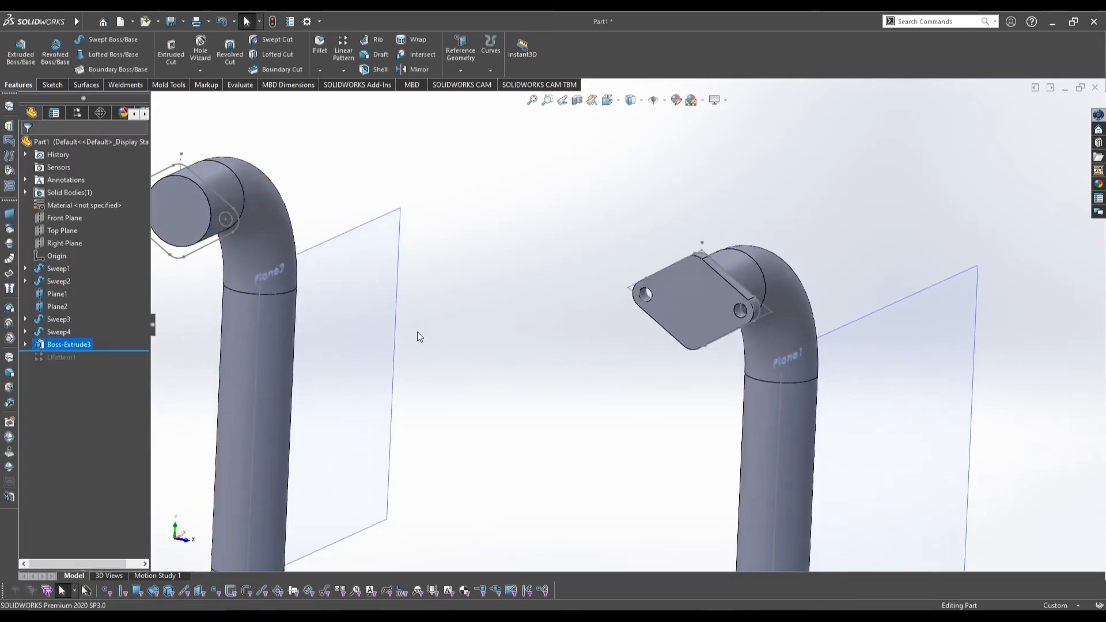
scroll(526, 328, "up", 3)
scroll(322, 303, "down", 3)
left_click(251, 317)
key("s")
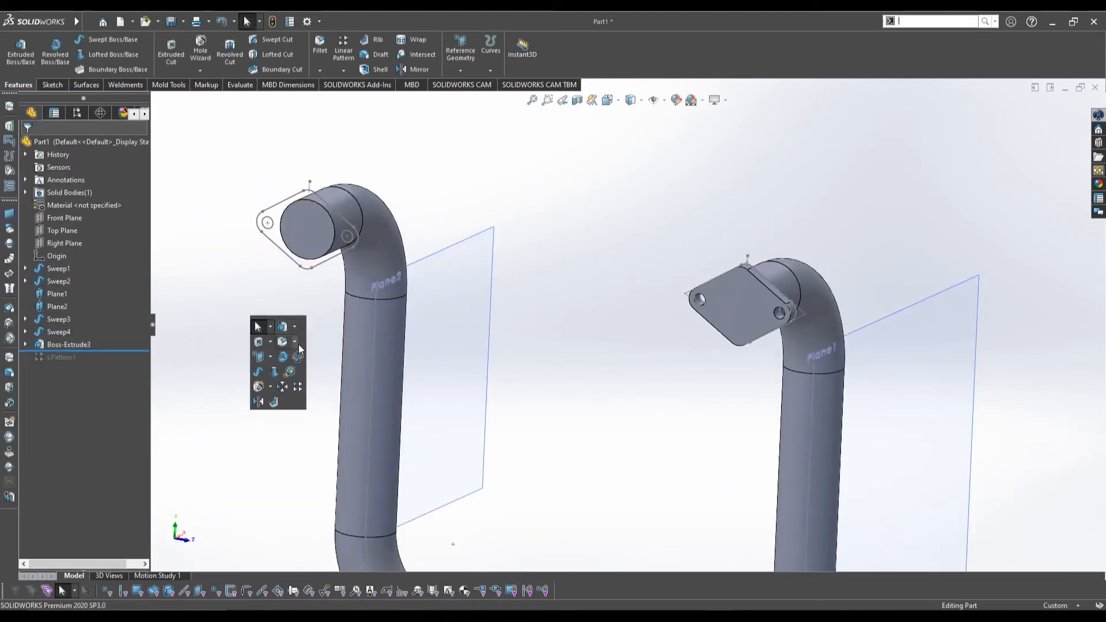
left_click(282, 327)
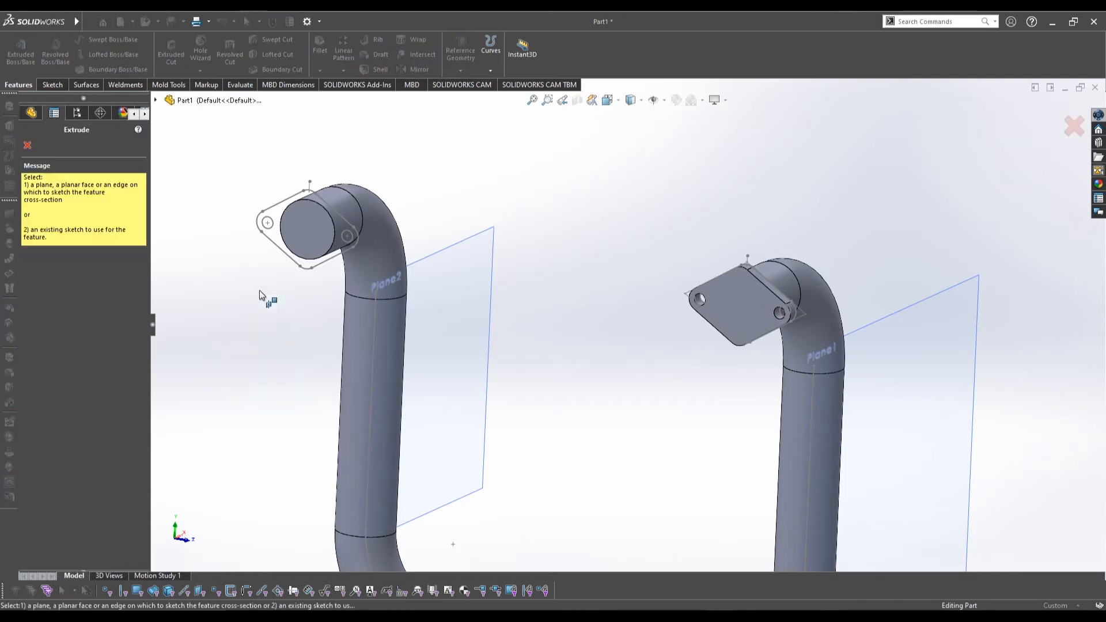
left_click(271, 214)
right_click(120, 381)
left_click(184, 388)
scroll(241, 209, "down", 3)
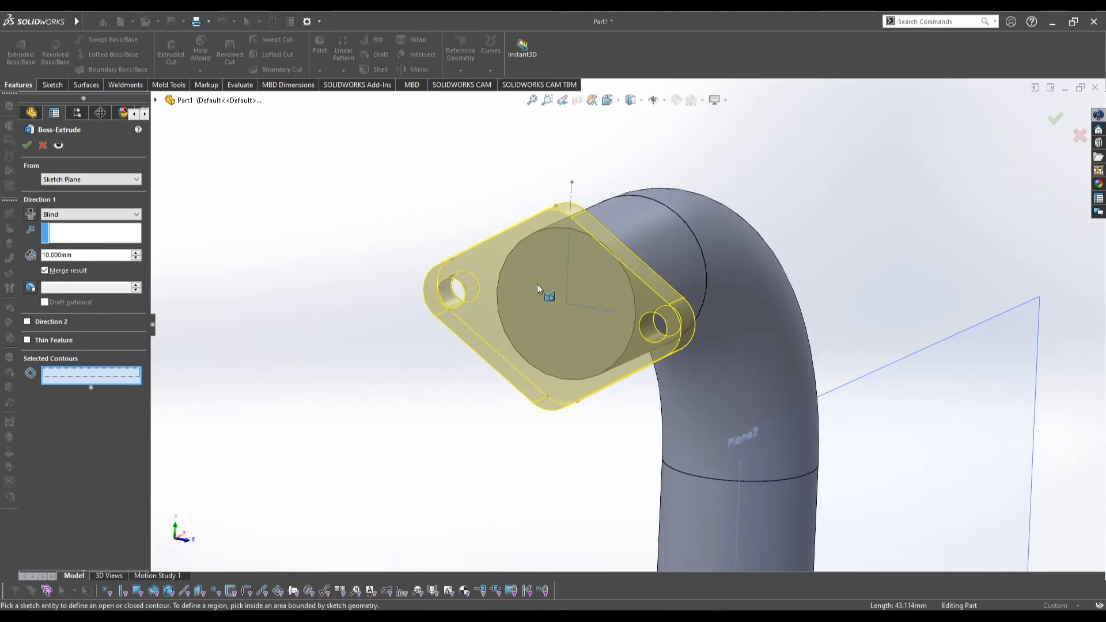
left_click(554, 277)
scroll(486, 293, "up", 3)
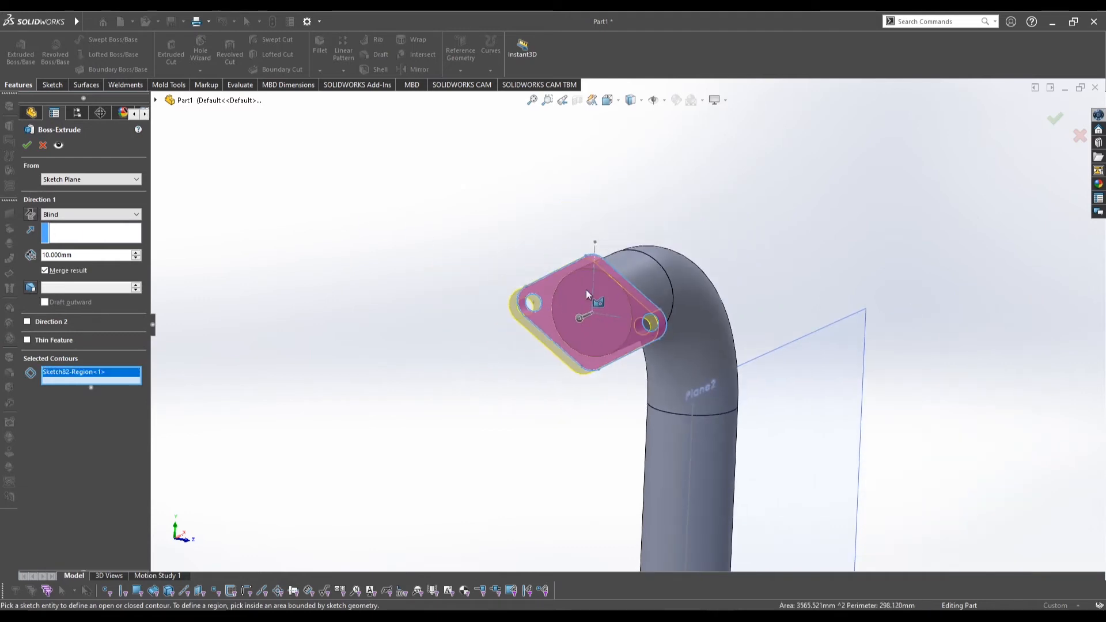
left_click(1059, 119)
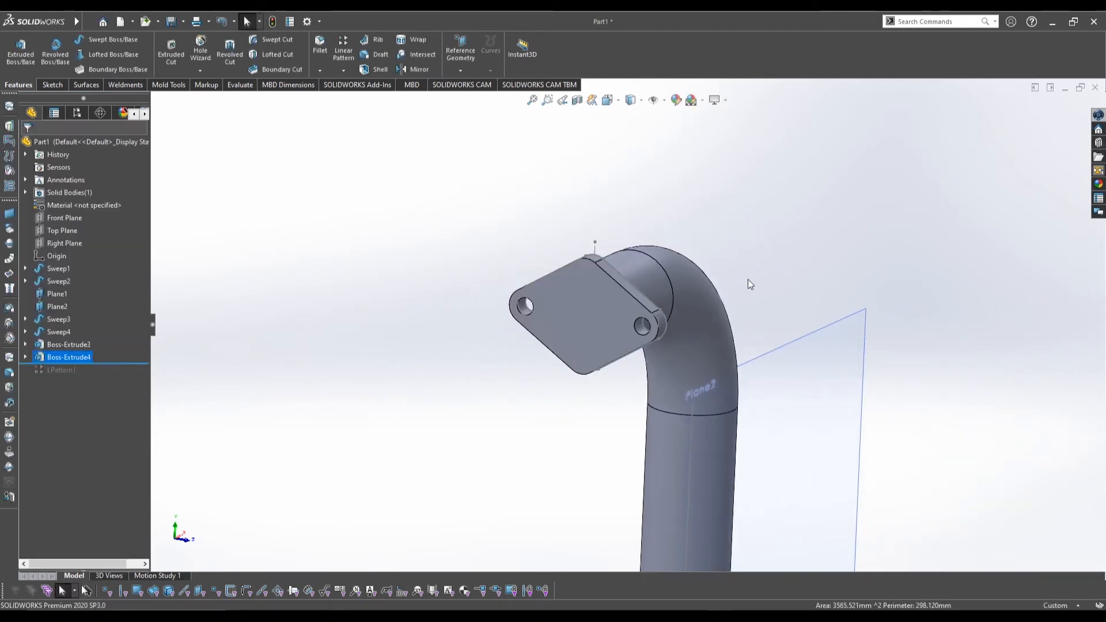
- Roll the feature history forward past LPattern1 to restore the patterned tubes
scroll(636, 331, "down", 2)
scroll(637, 332, "up", 6)
middle_click_drag(718, 363, 662, 302, "ctrl")
left_click_drag(113, 364, 114, 377)
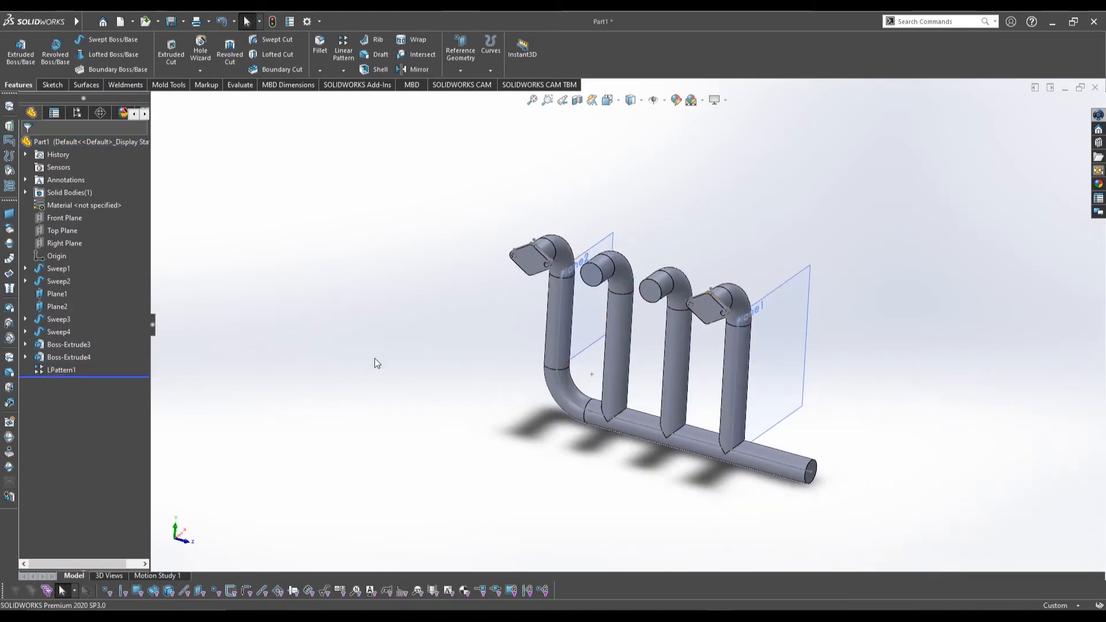
- Edit LPattern1 to add the flange extrusion Boss-Extrude3 to the patterned features
right_click(60, 369)
left_click(66, 333)
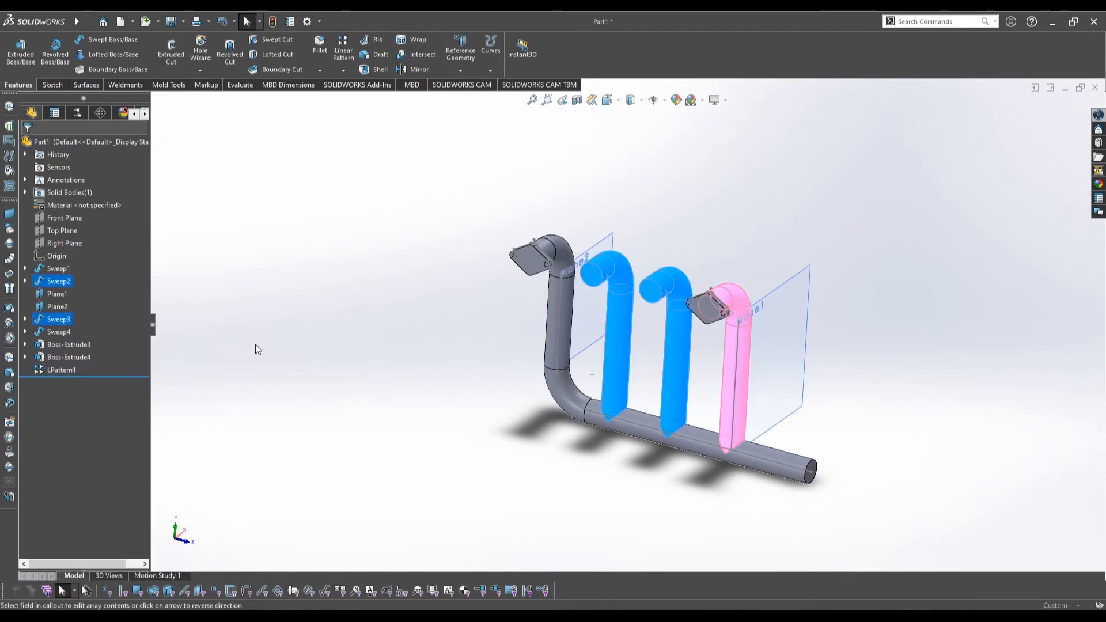
scroll(650, 348, "up", 1)
middle_click_drag(727, 352, 587, 323)
scroll(681, 349, "down", 4)
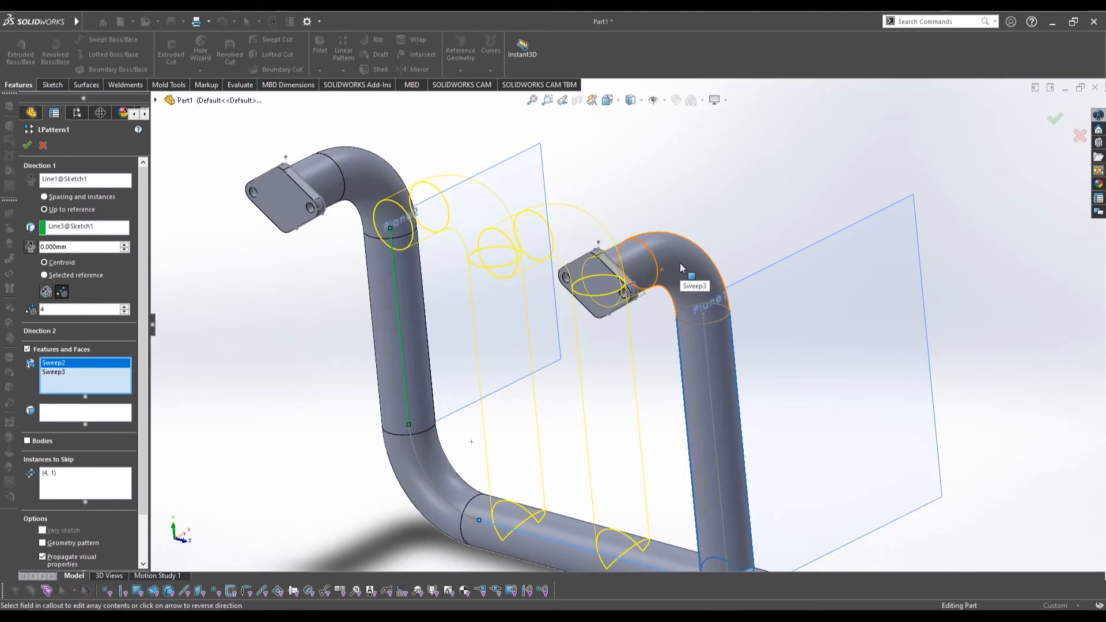
middle_click_drag(652, 291, 576, 294)
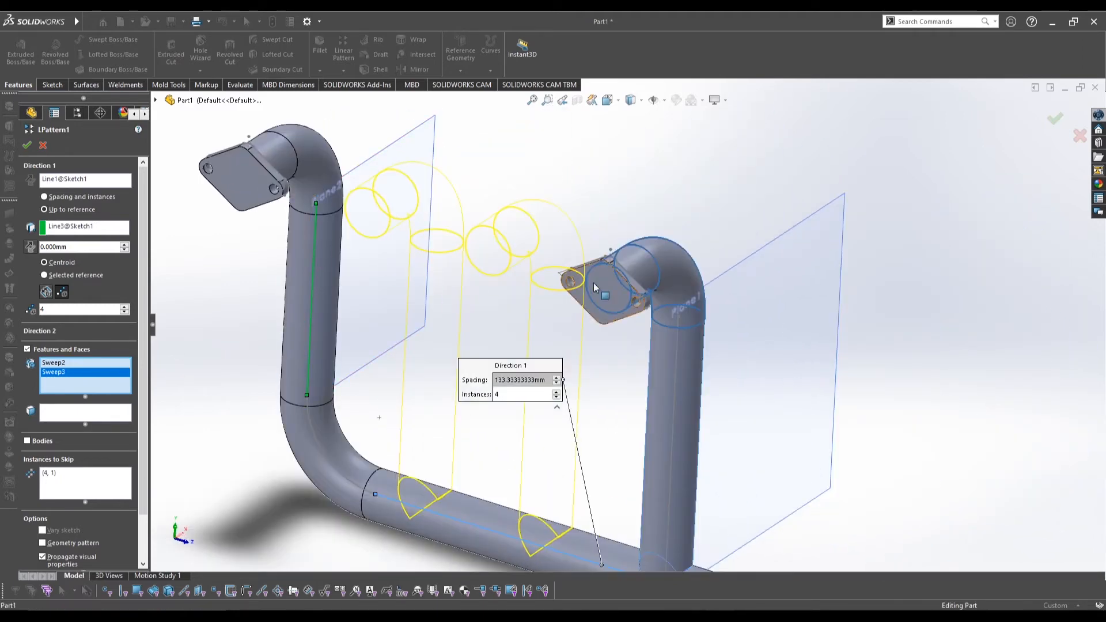
left_click(598, 320)
middle_click_drag(599, 314, 459, 284)
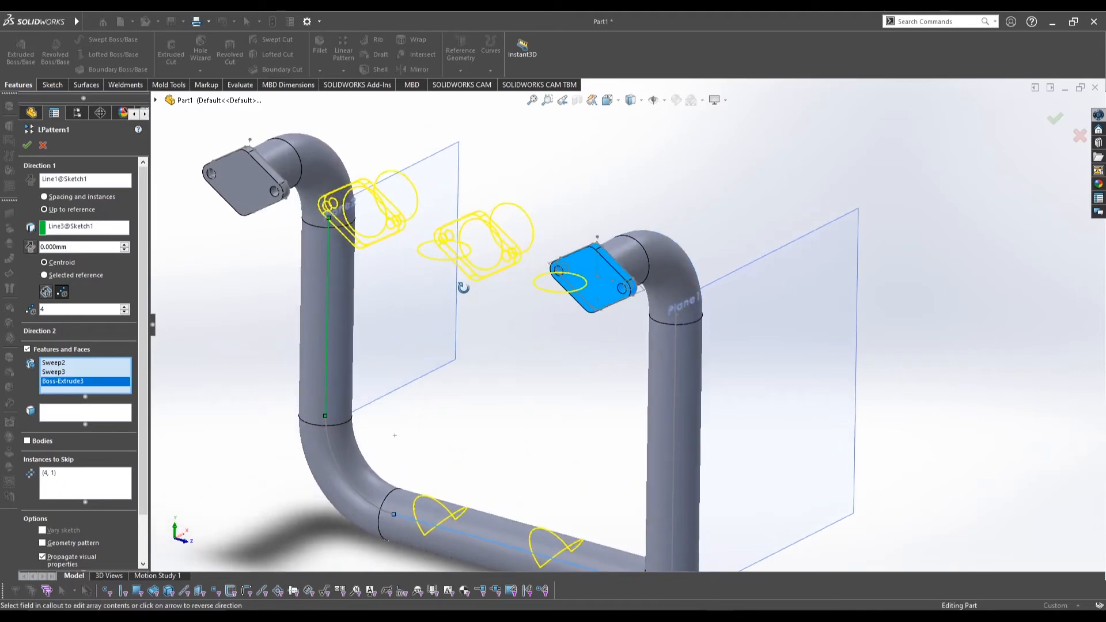
left_click(1054, 119)
- Copy the flange sketch Sketch82 and paste it onto the open end face of the main horizontal tube
middle_click_drag(624, 340, 587, 314)
scroll(621, 329, "up", 3)
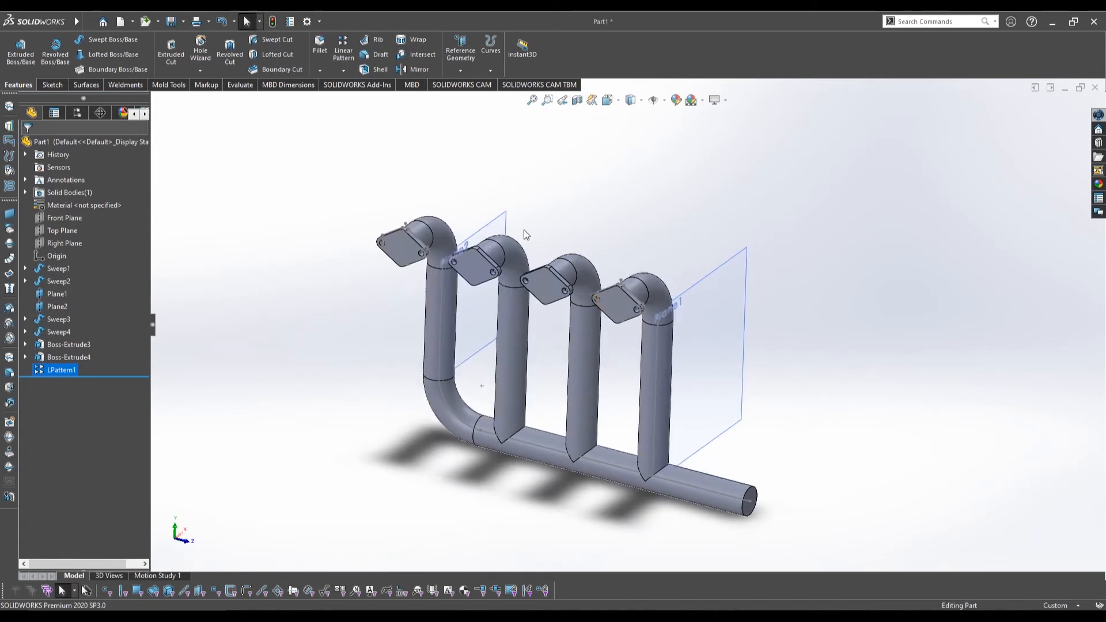
middle_click_drag(471, 247, 470, 294)
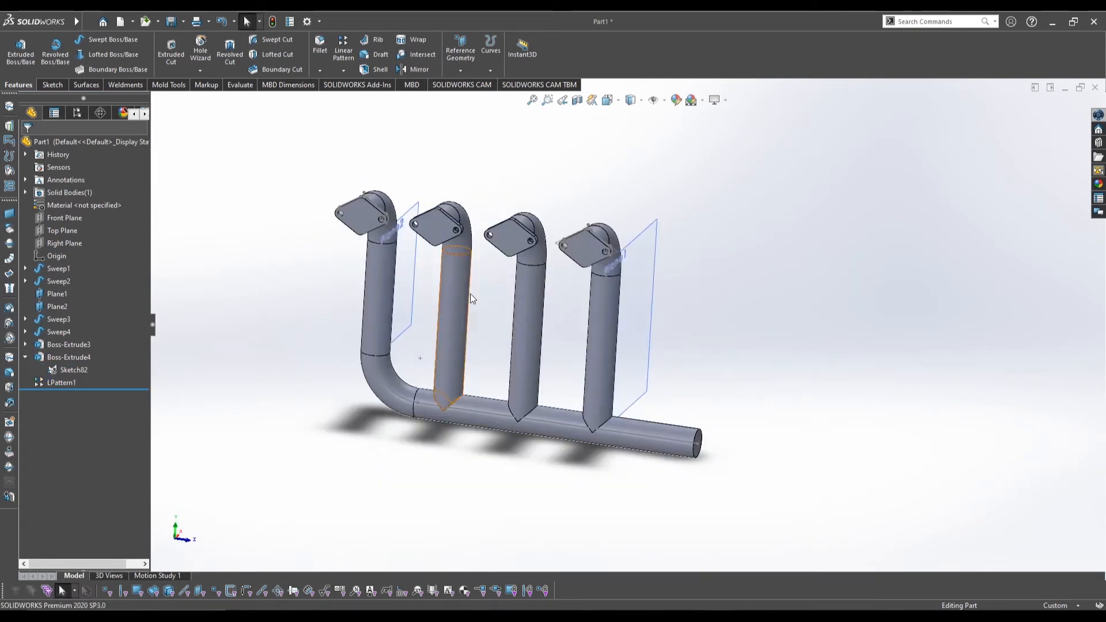
left_click(694, 452)
scroll(542, 319, "down", 3)
scroll(241, 305, "up", 2)
left_click(57, 370)
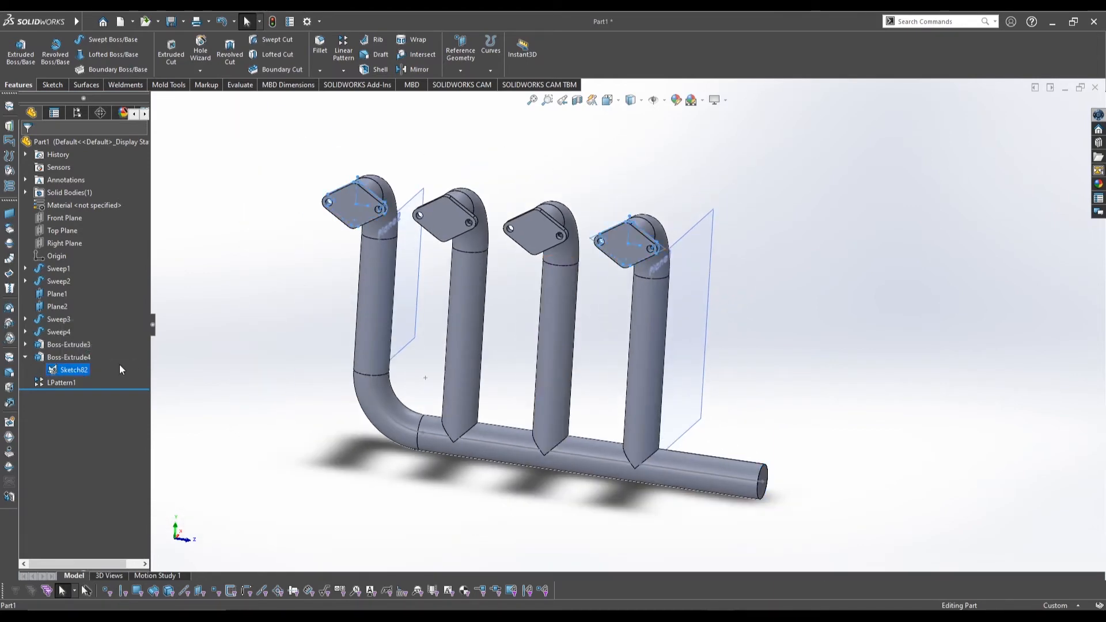
middle_click_drag(640, 462, 596, 445)
scroll(703, 495, "down", 4)
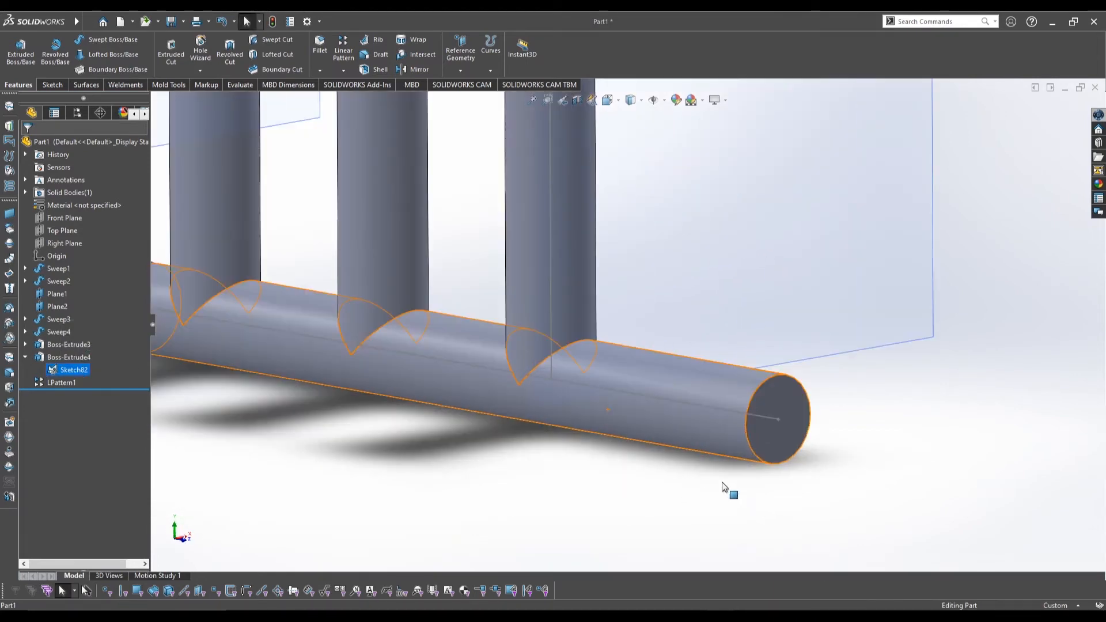
left_click(770, 401)
scroll(770, 400, "up", 4)
key("ctrl+v")
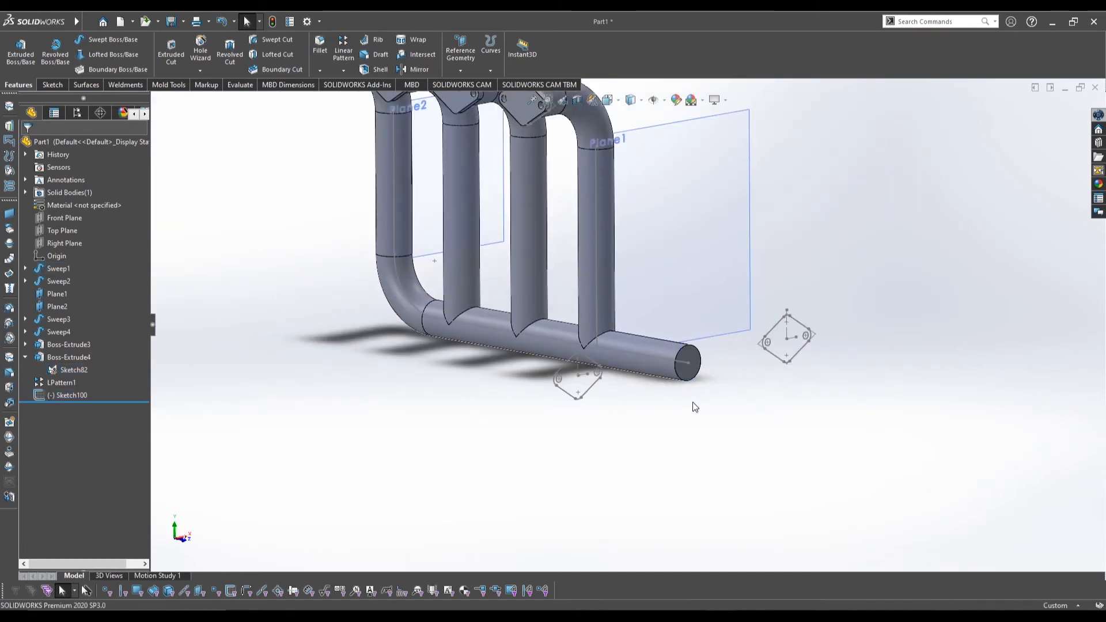
- Edit the pasted flange sketch and delete the profile copy on the negative X side of the main tube
middle_click_drag(828, 410, 690, 365)
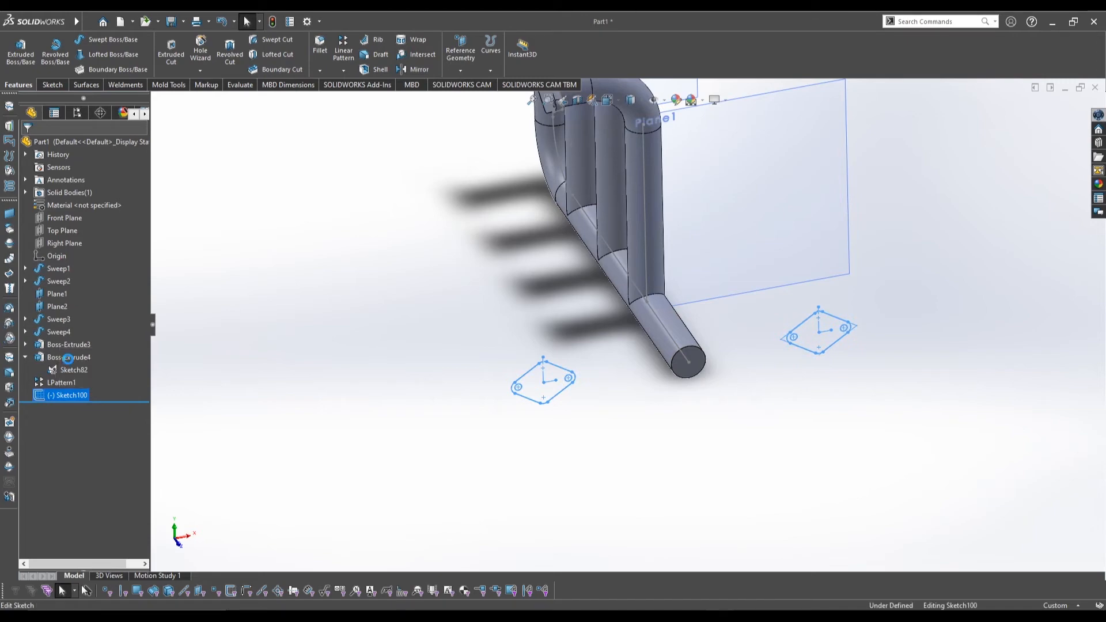
left_click(71, 358)
left_click_drag(380, 312, 605, 447)
key("Delete")
- View the sketch from the front, snap the remaining flange profile's centre onto the main tube's end-face centre, and exit the sketch
key("space")
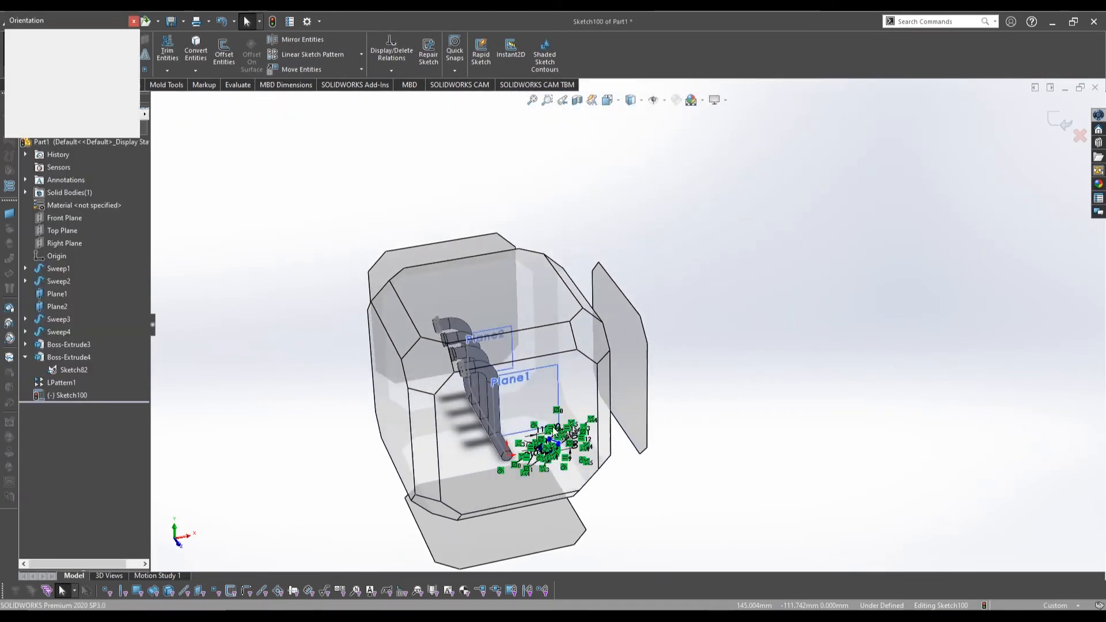
left_click(553, 431)
middle_click_drag(649, 451, 625, 336, "ctrl")
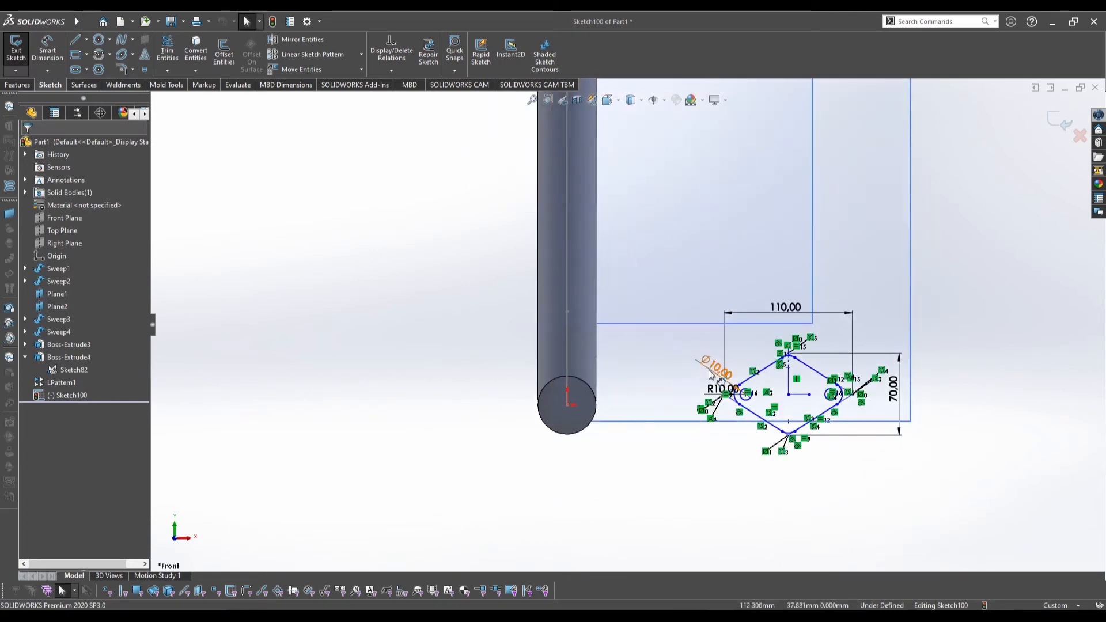
left_click_drag(788, 394, 567, 406)
left_click(513, 340)
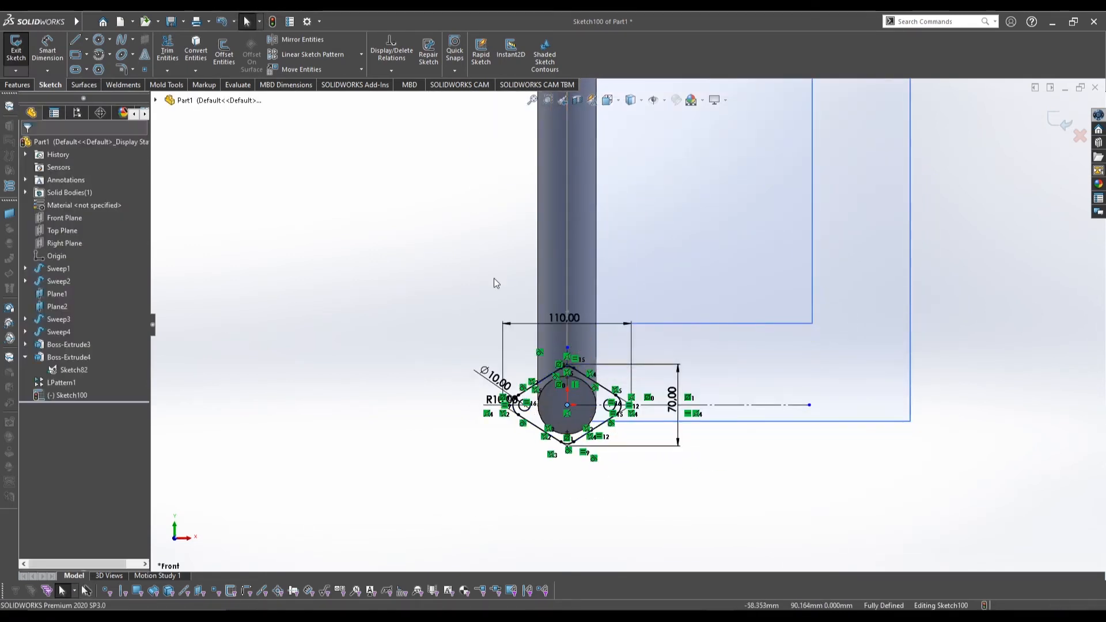
scroll(461, 261, "down", 4)
middle_click_drag(661, 450, 605, 231, "ctrl")
middle_click_drag(589, 306, 657, 285)
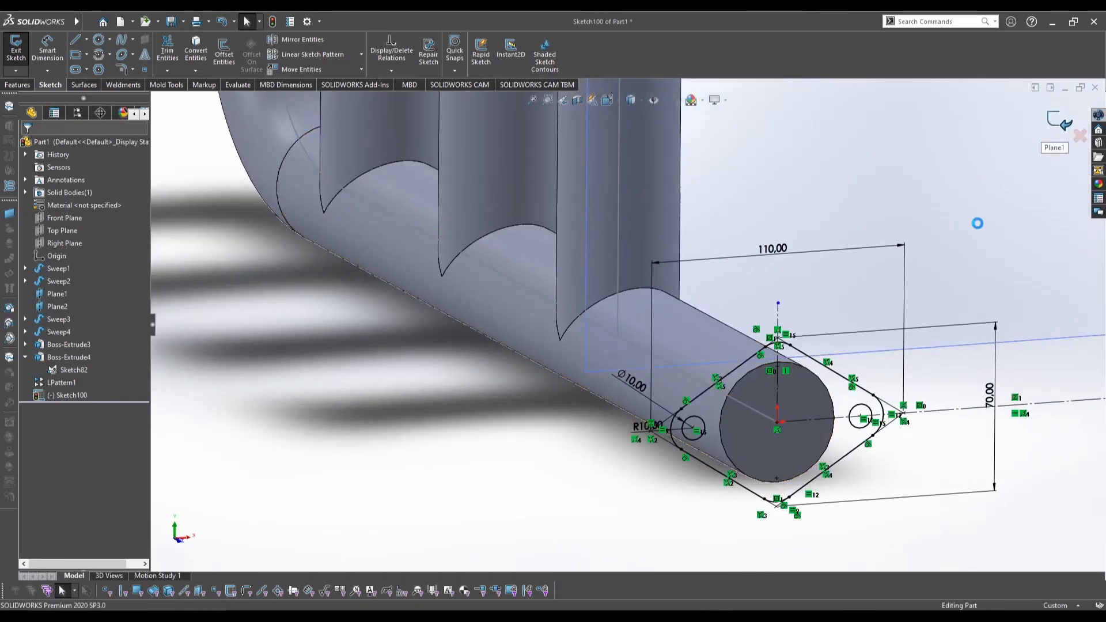
left_click(1049, 125)
- Start an extruded boss from the flange sketch on the main tube's end and clear its selected contours
middle_click_drag(861, 285, 775, 252)
scroll(765, 285, "down", 5)
key("s")
left_click(696, 311)
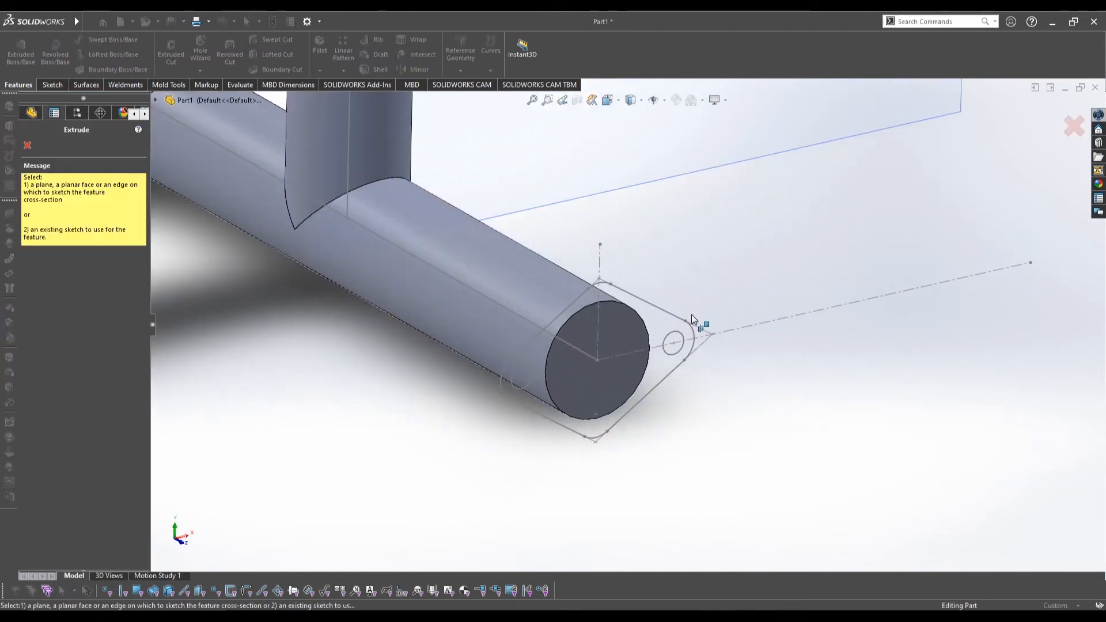
left_click(663, 313)
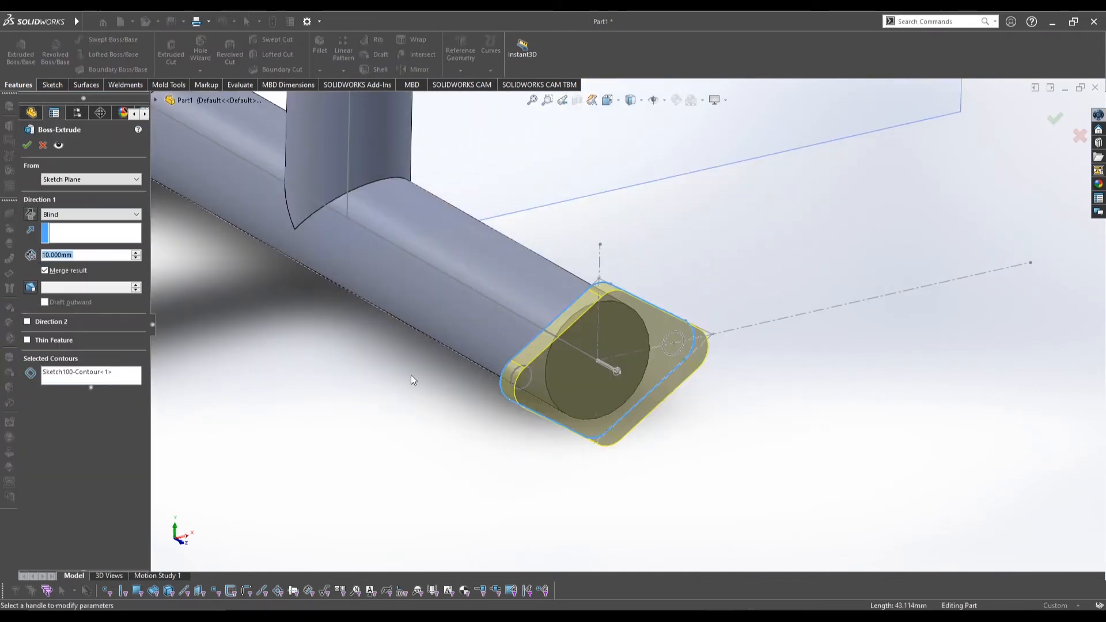
left_click(81, 377)
left_click(629, 338)
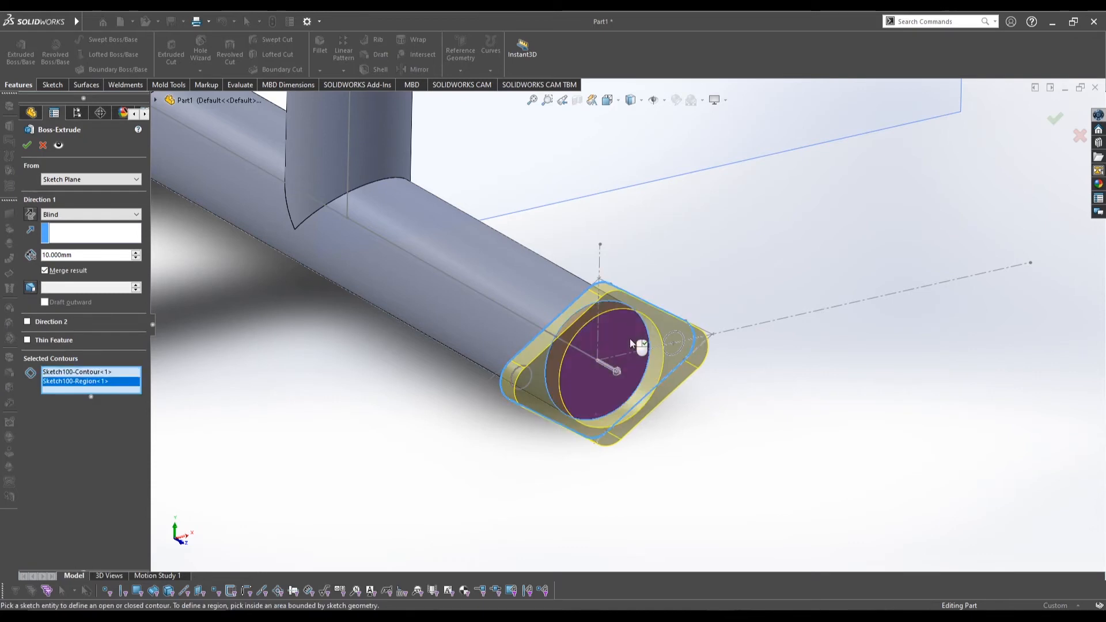
left_click(636, 344)
left_click(658, 331)
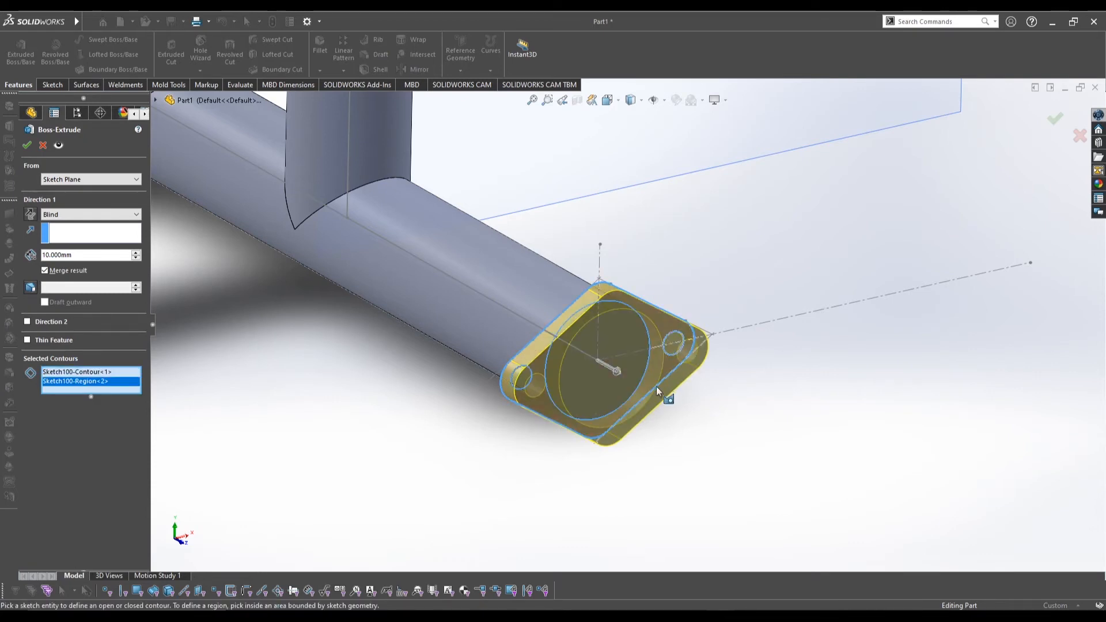
right_click(84, 379)
left_click(115, 390)
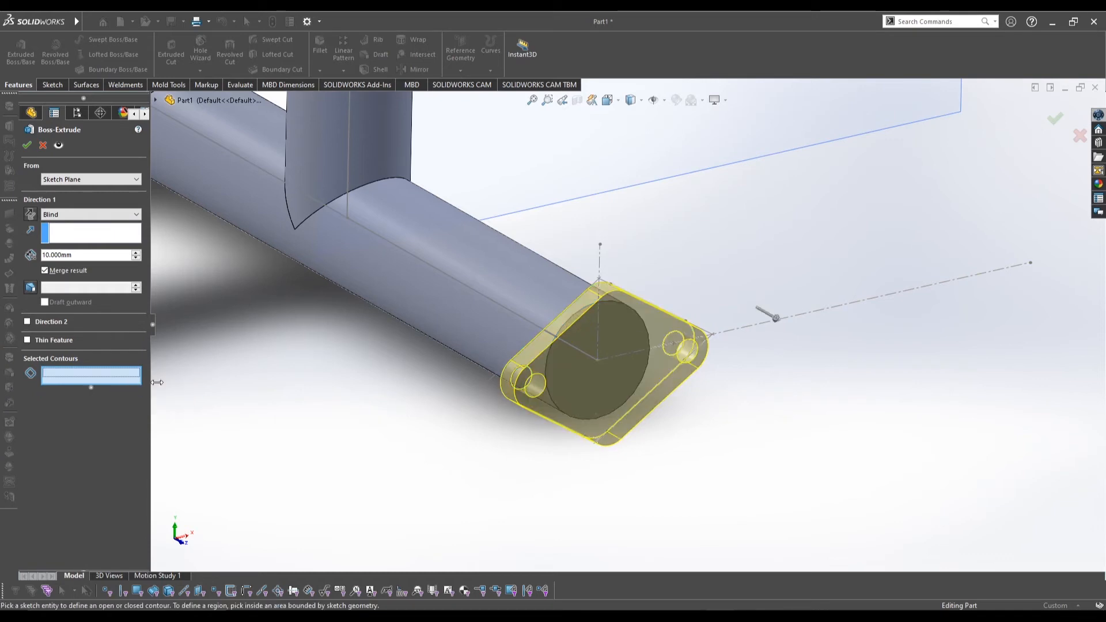
- Extrude the rhombus plate region and the central circular region 10 mm, leaving out the two bolt-hole circles
left_click(657, 385)
left_click(628, 358)
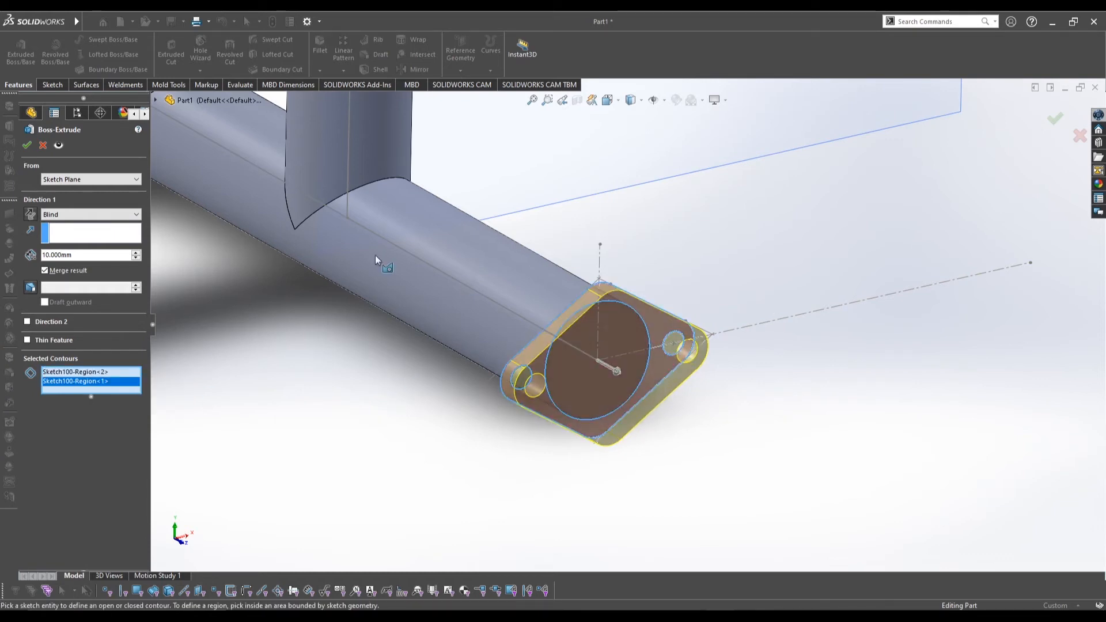
left_click(27, 146)
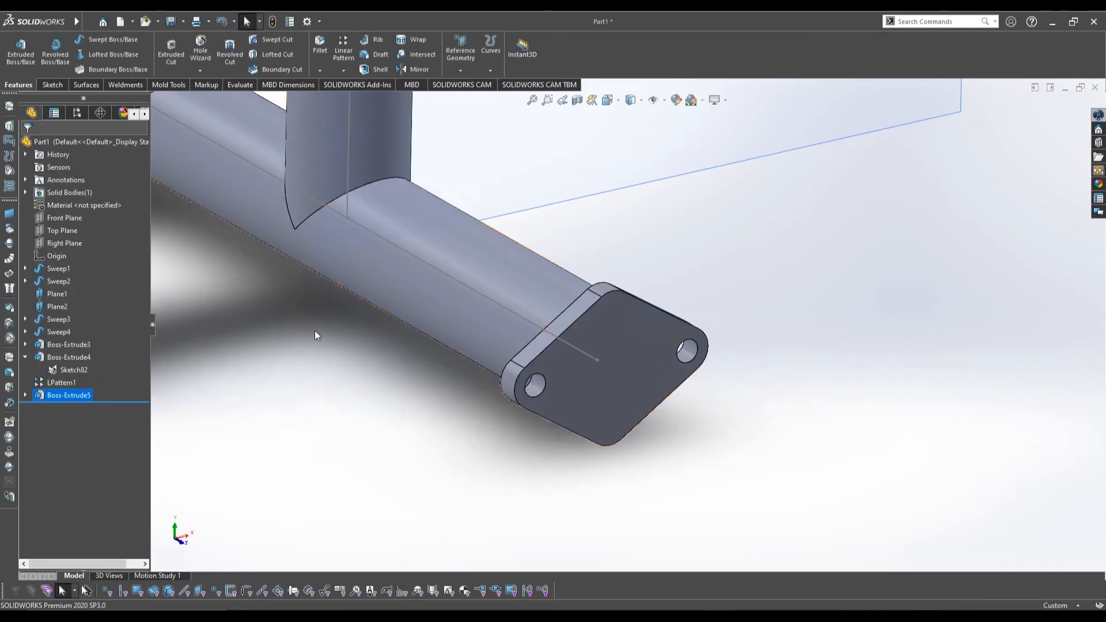
- Examine the whole tube model, including the flanges on the branch ends and the main tube's end
scroll(476, 389, "up", 3)
scroll(503, 413, "down", 3)
scroll(501, 409, "up", 6)
middle_click_drag(419, 267, 422, 354, "ctrl")
scroll(521, 334, "down", 1)
scroll(527, 329, "down", 2)
middle_click_drag(509, 381, 407, 338)
key("Escape")
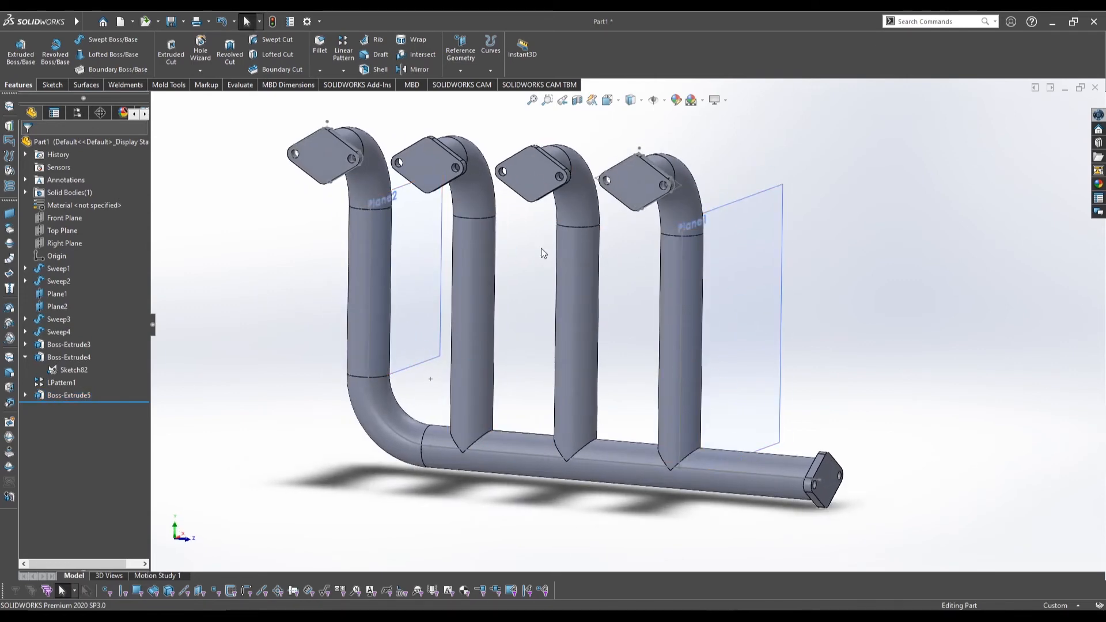
- Start a Shell on the tube body with its preview shown and a wall thickness of 5 mm
left_click(375, 71)
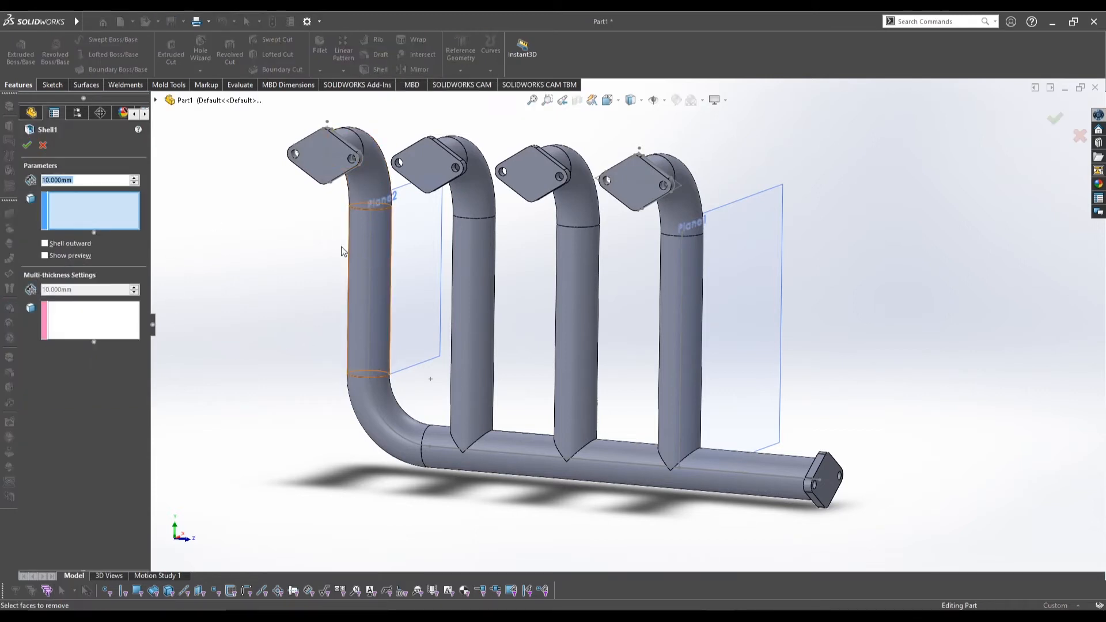
left_click(88, 212)
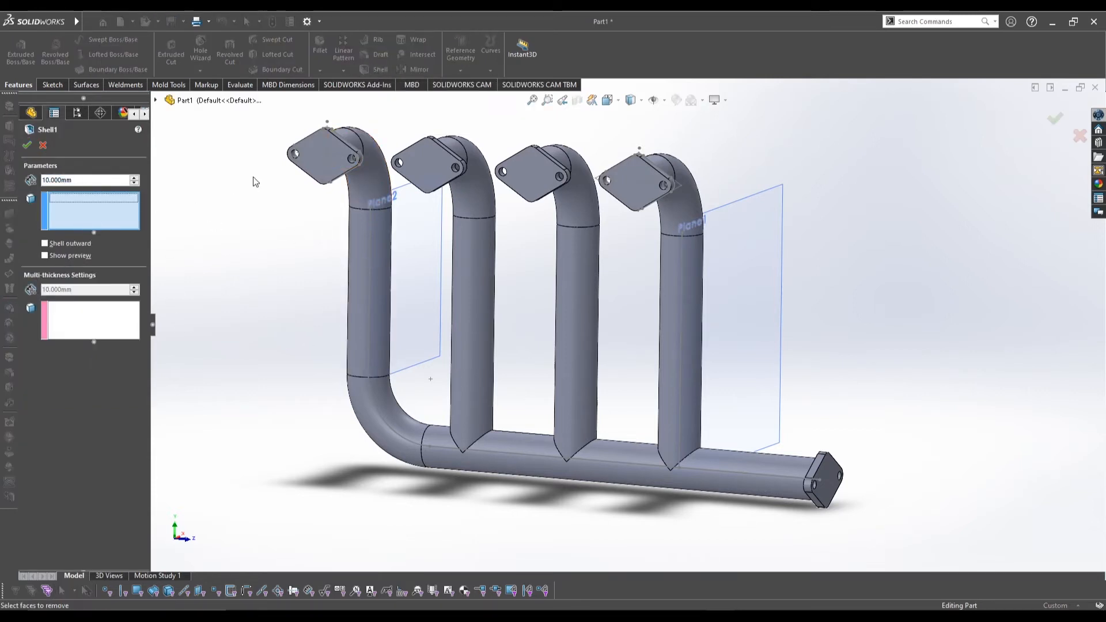
left_click(55, 257)
middle_click_drag(352, 306, 336, 311)
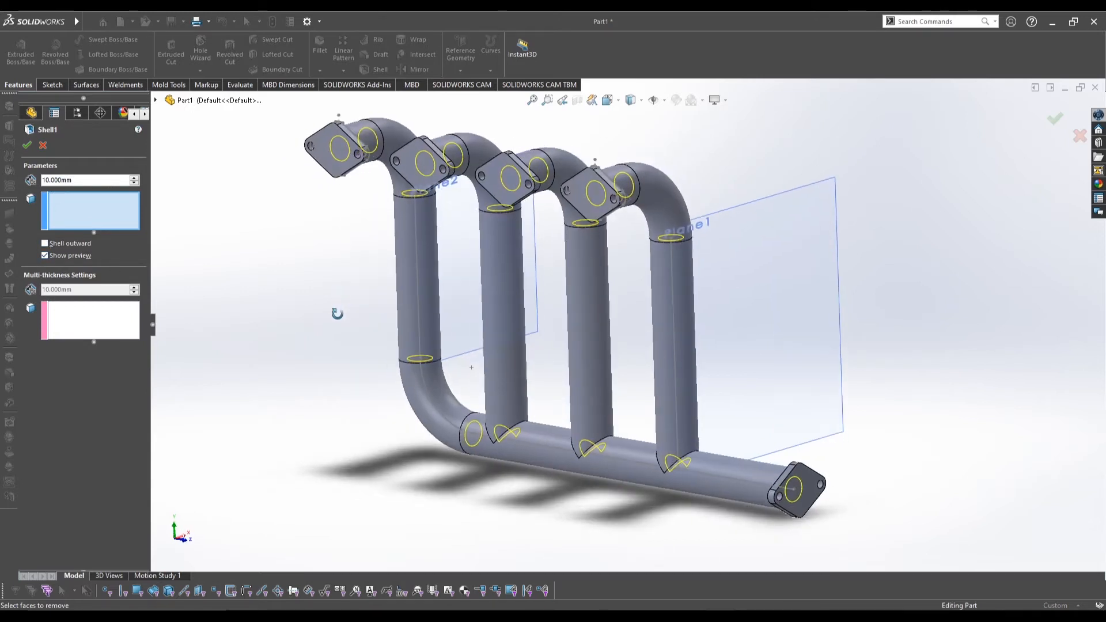
left_click(88, 180)
type("5")
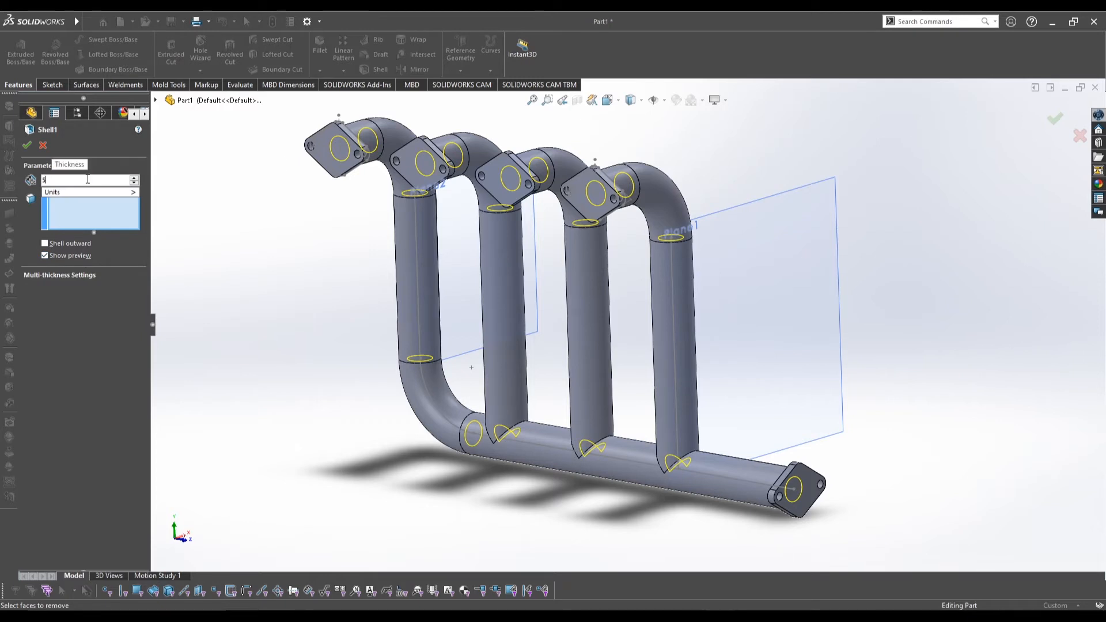
key("Return")
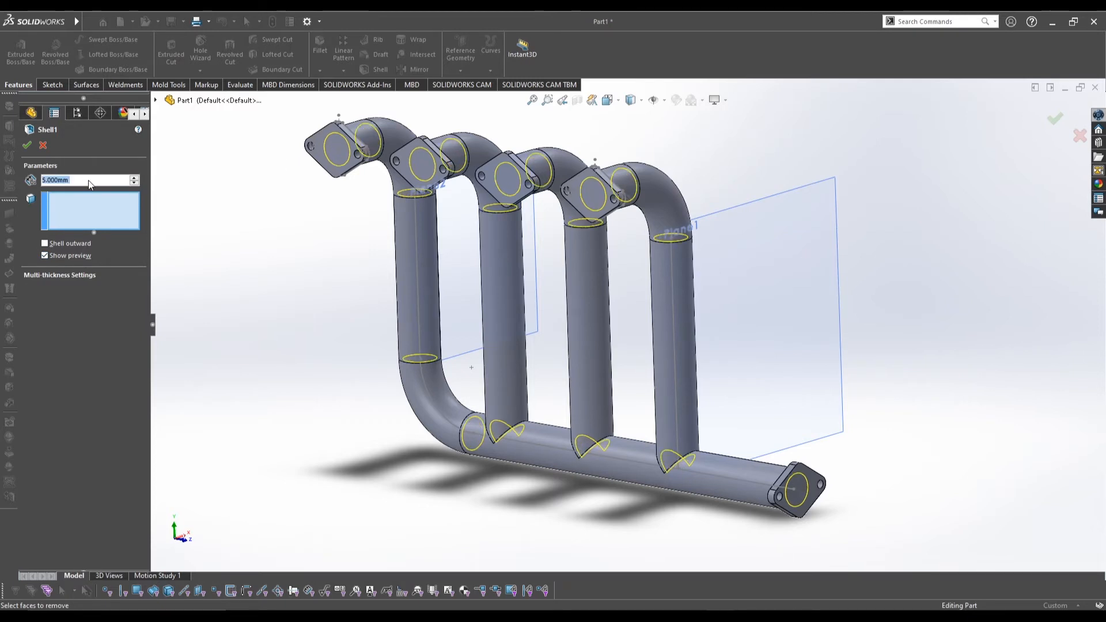
- Try a shell thickness of 3 mm and return it to 5 mm
type("3")
key("Return")
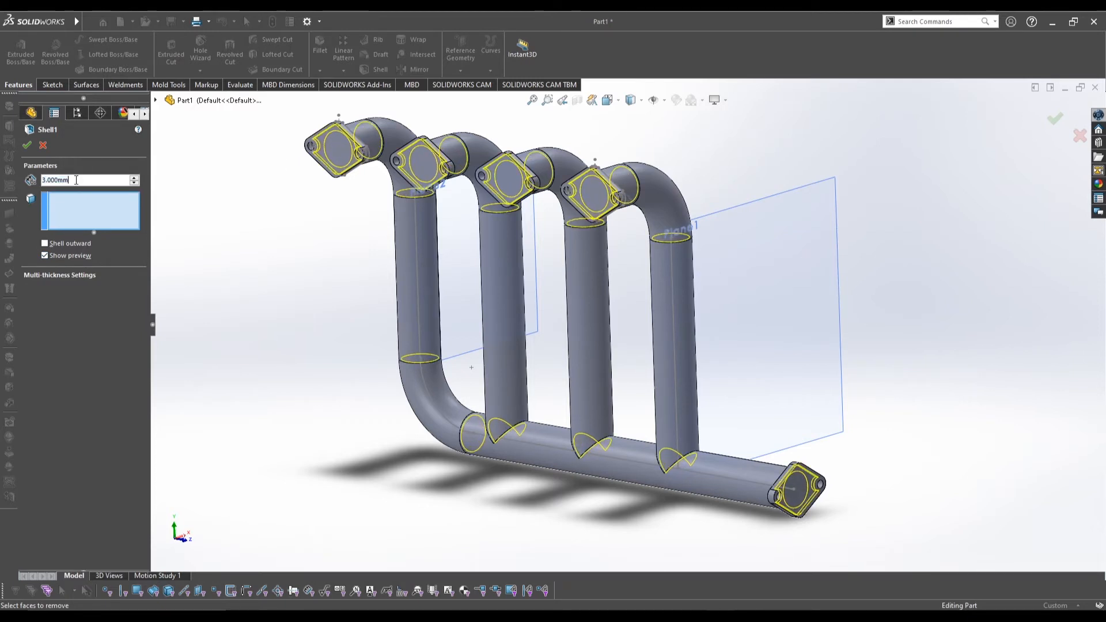
type("5")
key("Return")
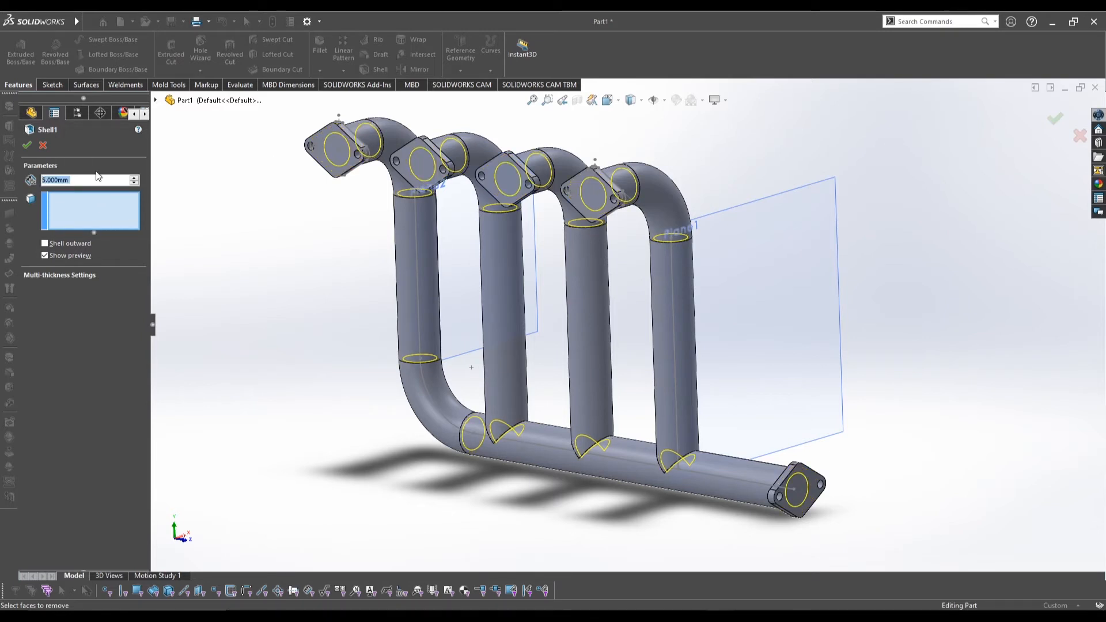
- Shell the body 5 mm thick, removing the outer faces of the four branch flanges and the main tube's end flange
left_click(99, 217)
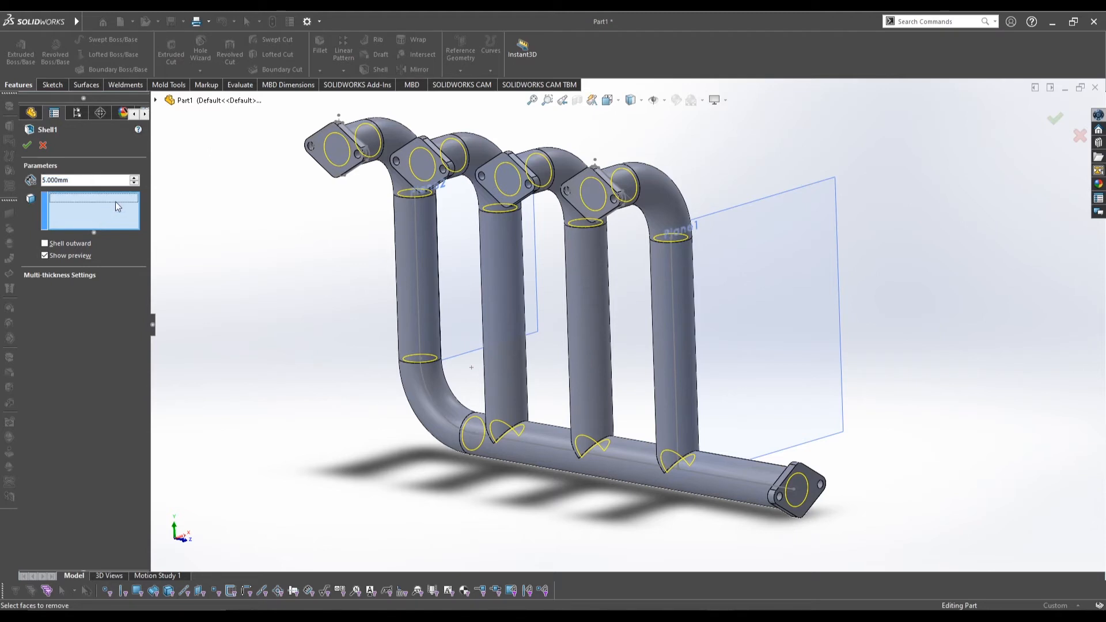
left_click(340, 159)
left_click(420, 166)
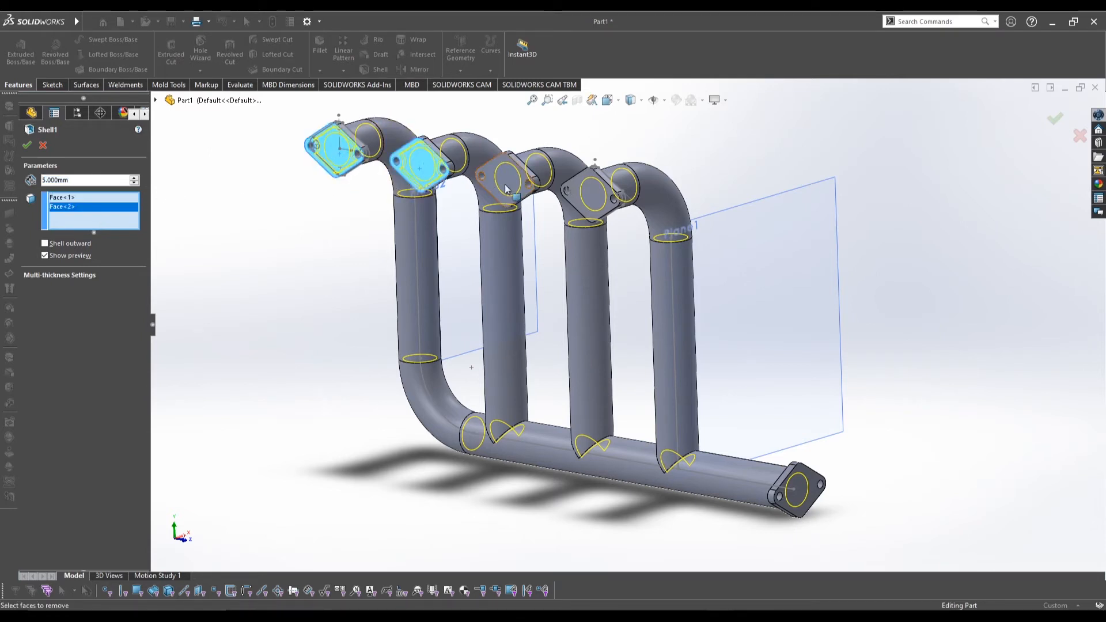
left_click(512, 188)
left_click(598, 197)
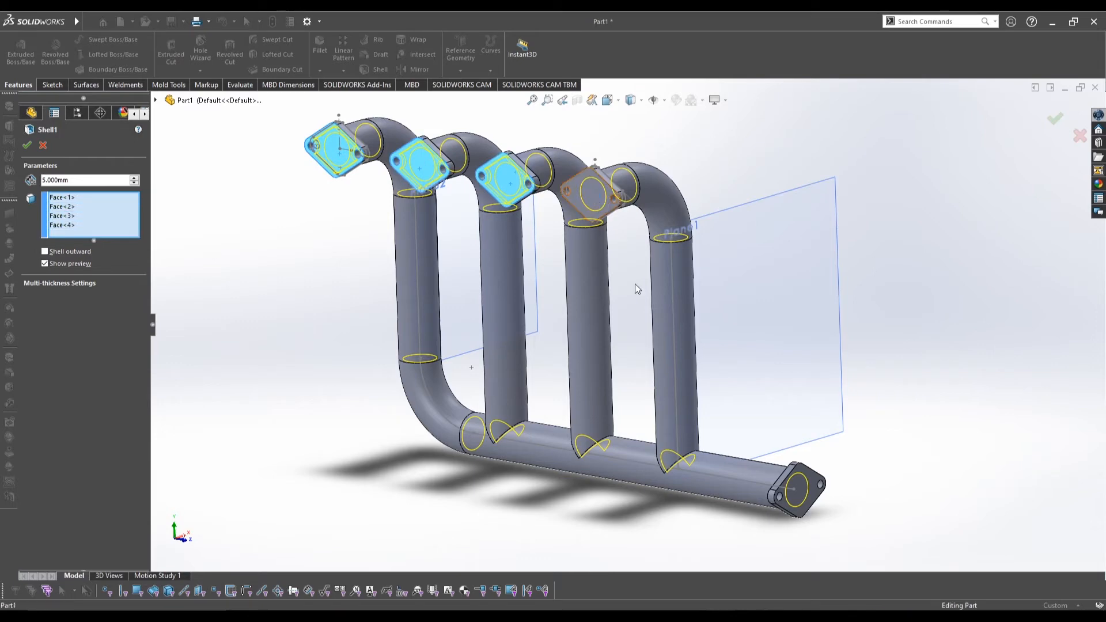
scroll(672, 351, "down", 2)
left_click(806, 520)
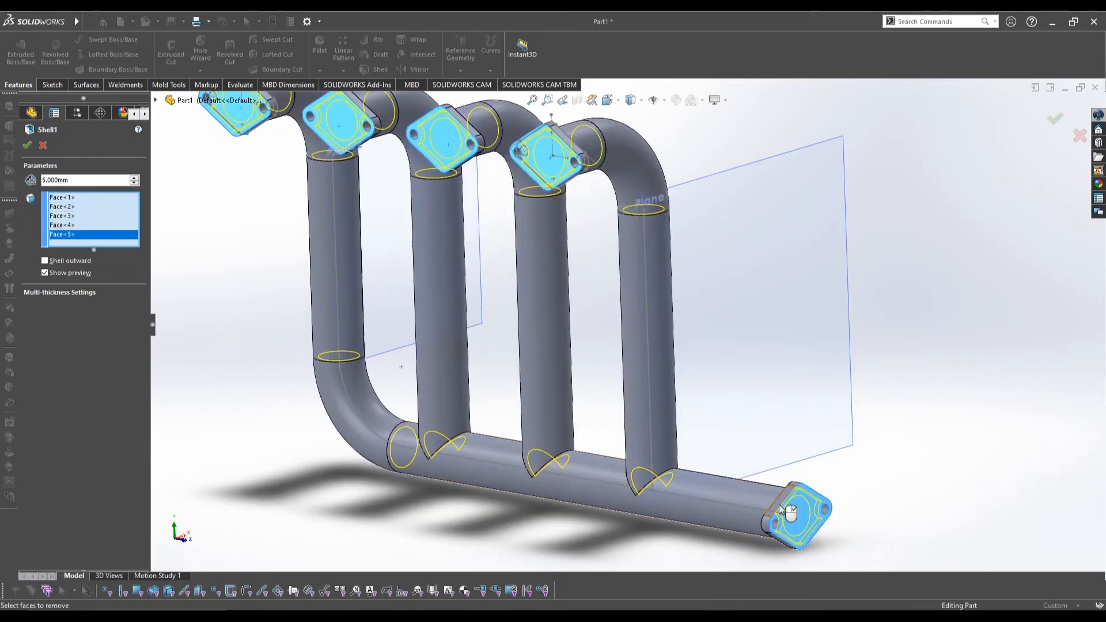
scroll(743, 444, "up", 2)
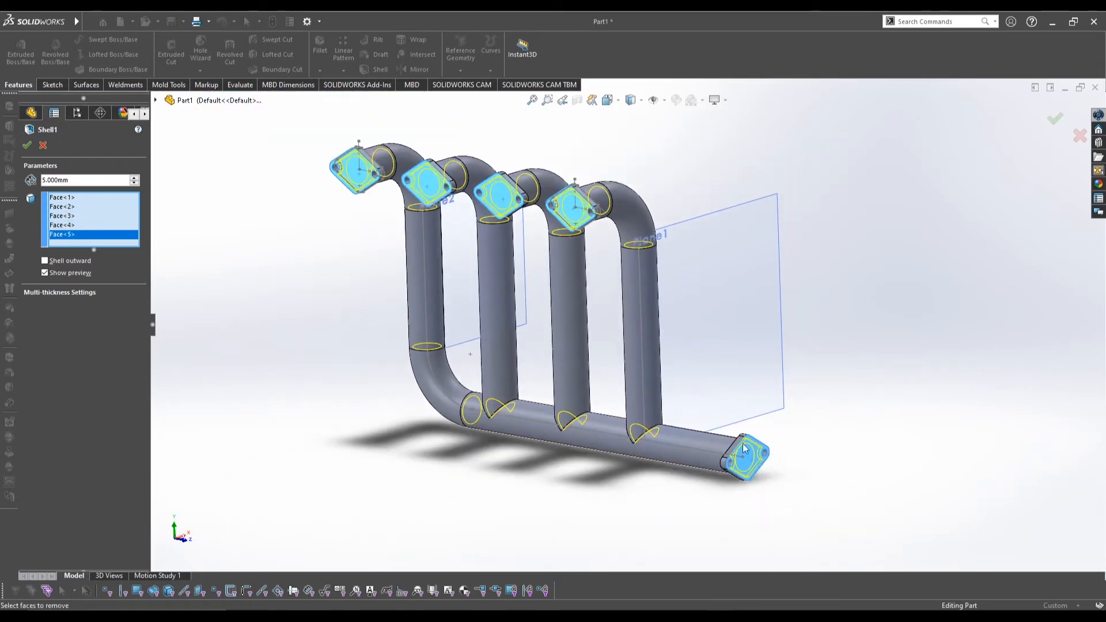
left_click(29, 147)
- Preview a planar section through the shelled tubes based on the Front Plane, and cancel it
middle_click_drag(680, 302, 691, 321)
scroll(715, 320, "down", 1)
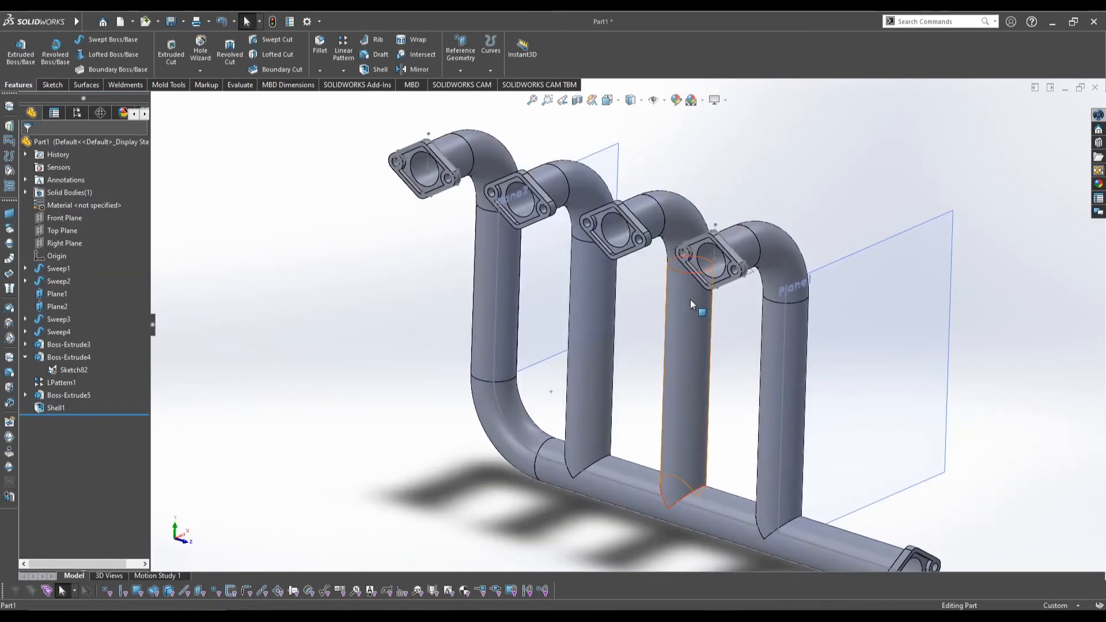
left_click(577, 100)
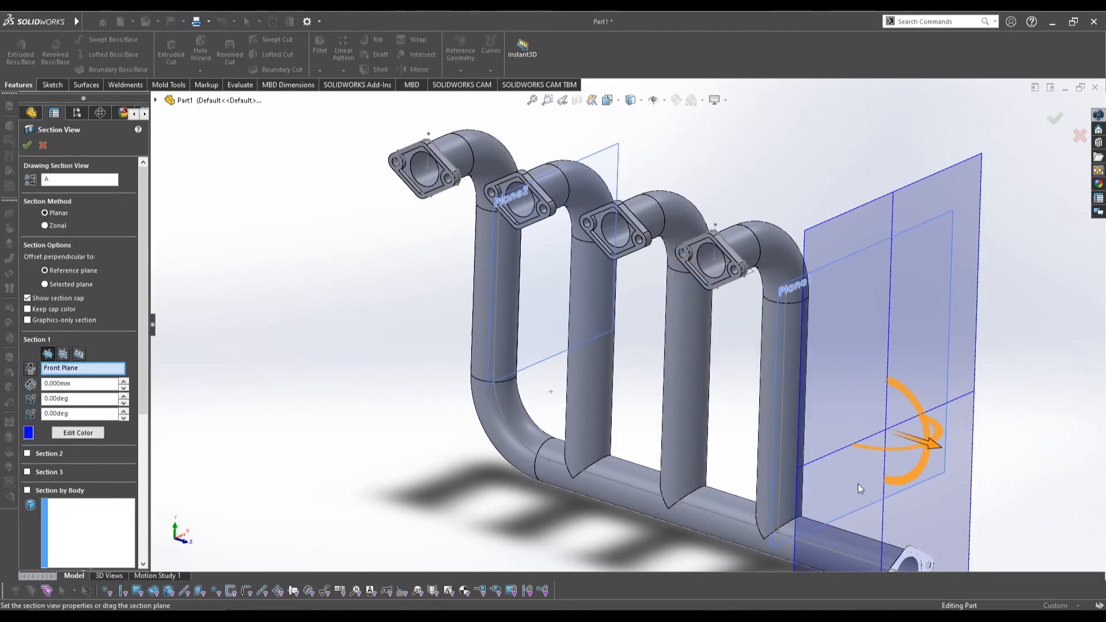
left_click_drag(844, 437, 763, 423)
key("Escape")
- Examine the hollowed flanges up close, check the shell and end-flange features, and view the model from the opposite side
scroll(518, 230, "down", 8)
left_click(536, 239)
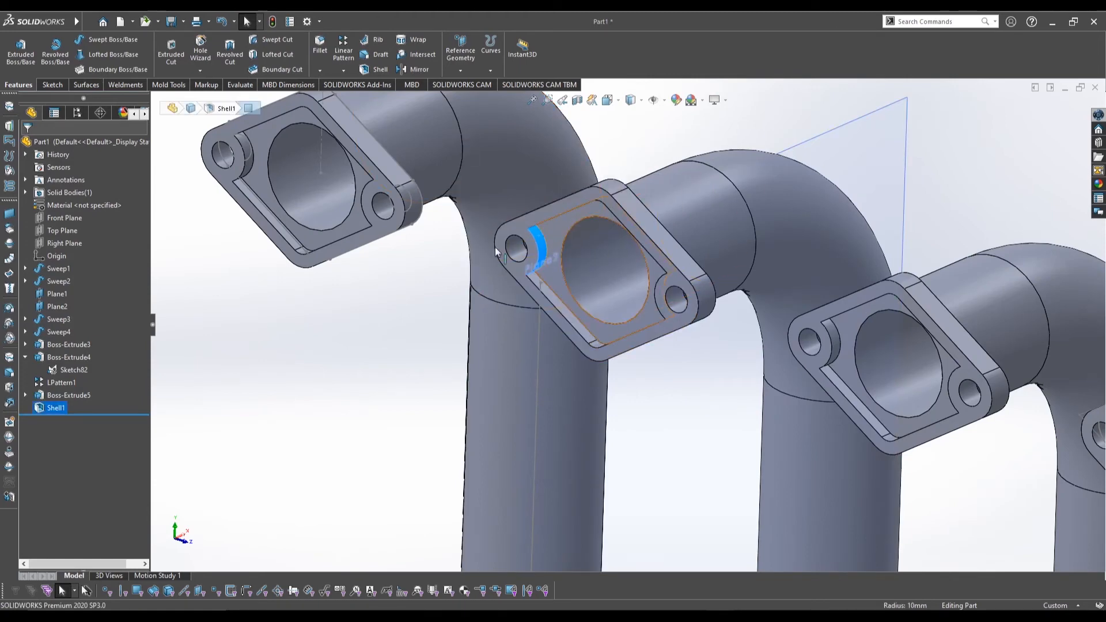
scroll(576, 254, "up", 8)
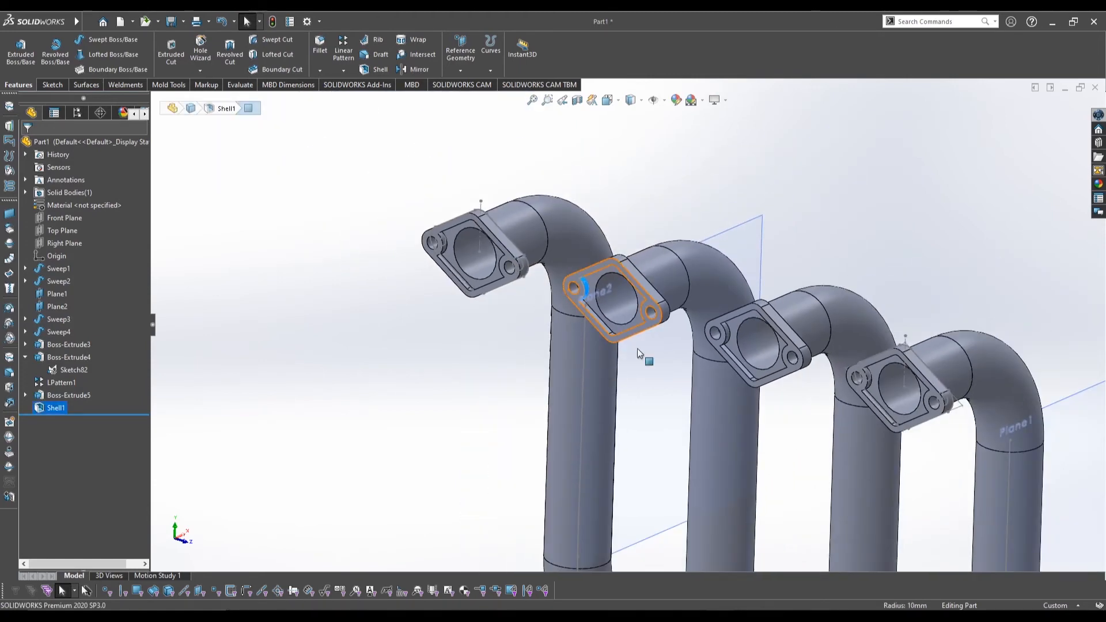
middle_click_drag(645, 278, 636, 230, "ctrl")
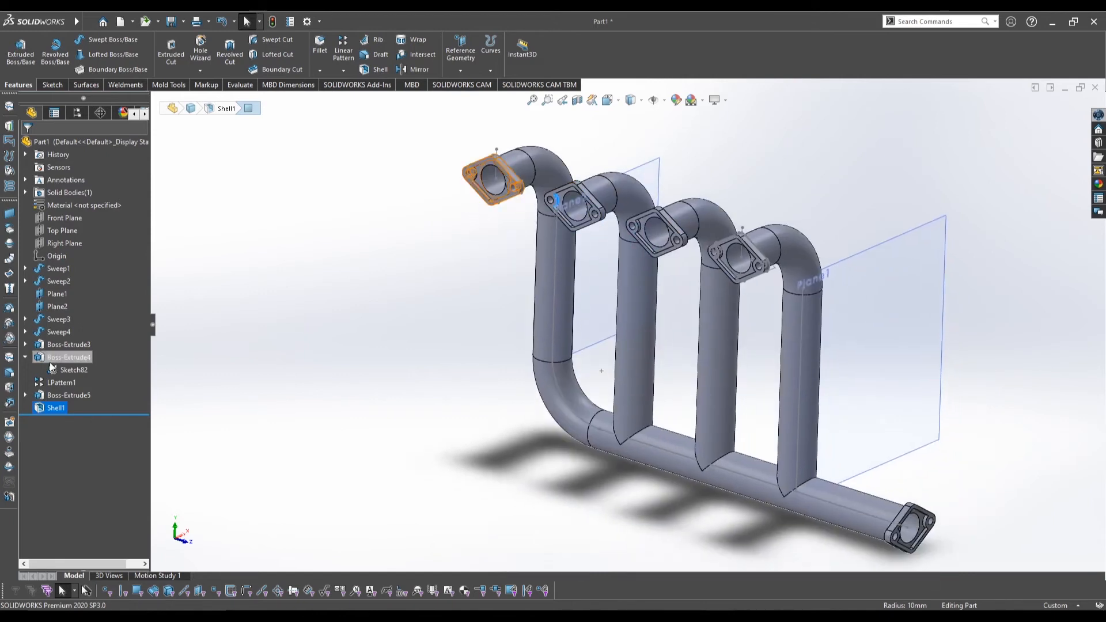
left_click(55, 407)
left_click(762, 405)
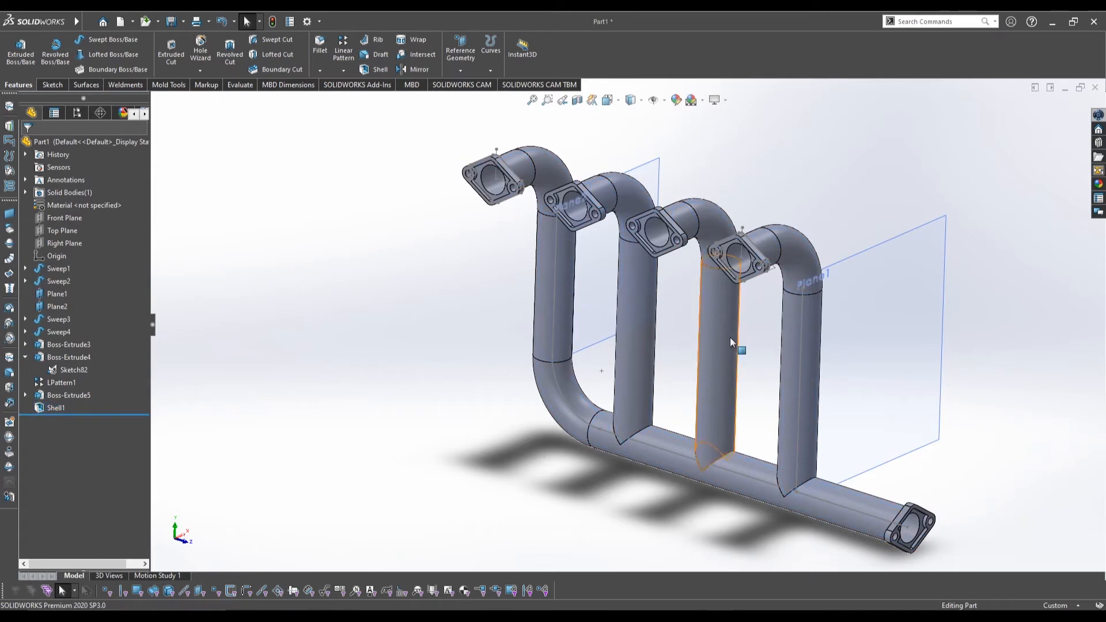
left_click(731, 342)
left_click(50, 395)
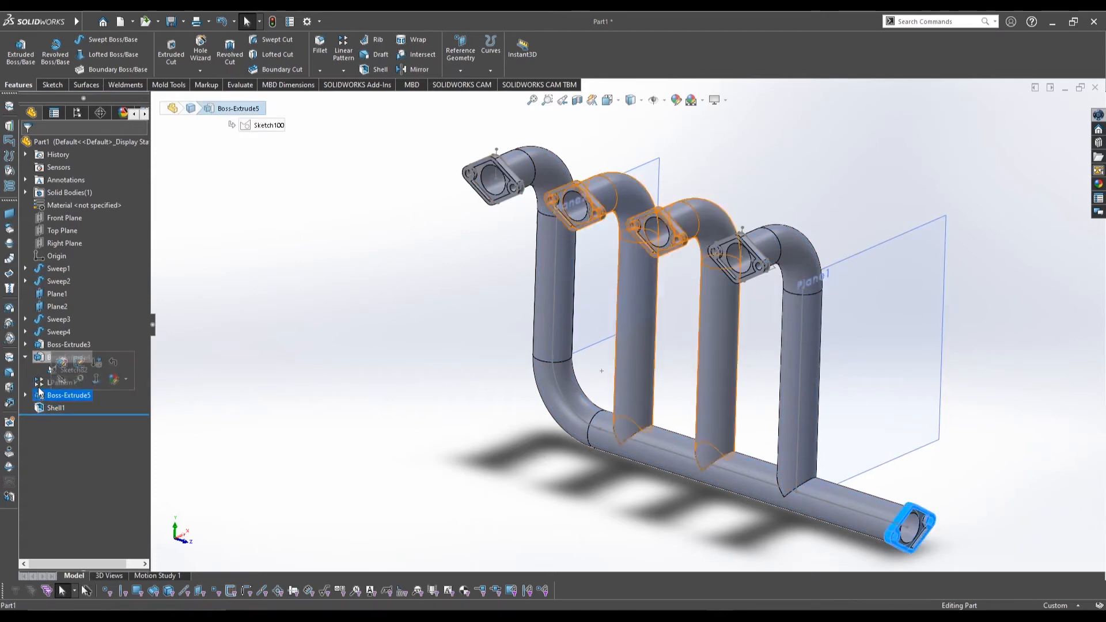
middle_click_drag(436, 355, 437, 319)
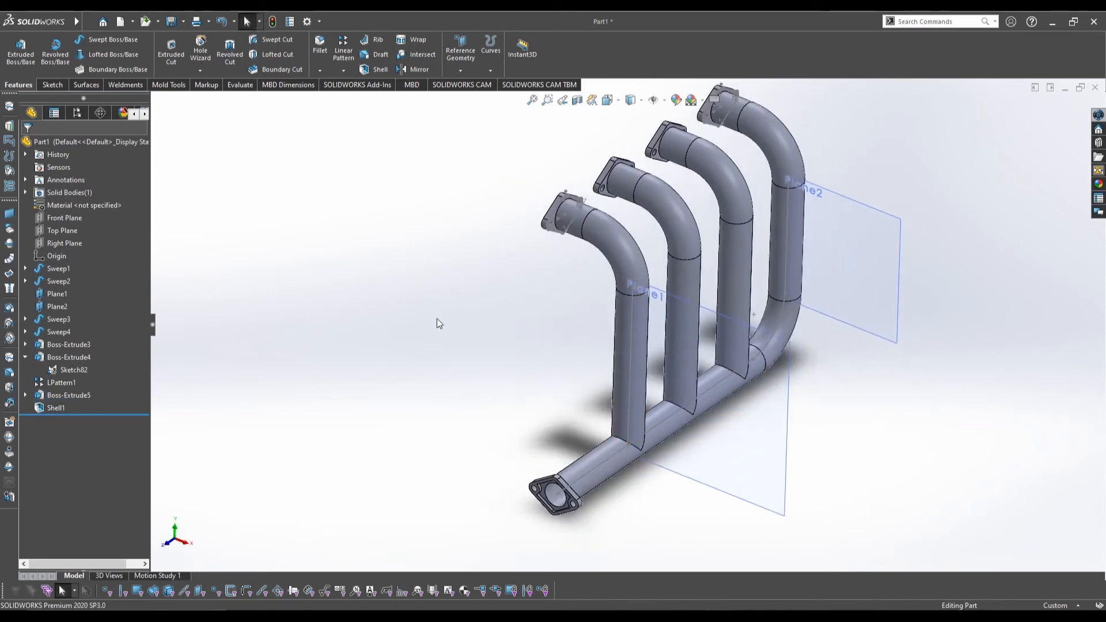
- Assign Brass as the part's material
left_click(74, 205)
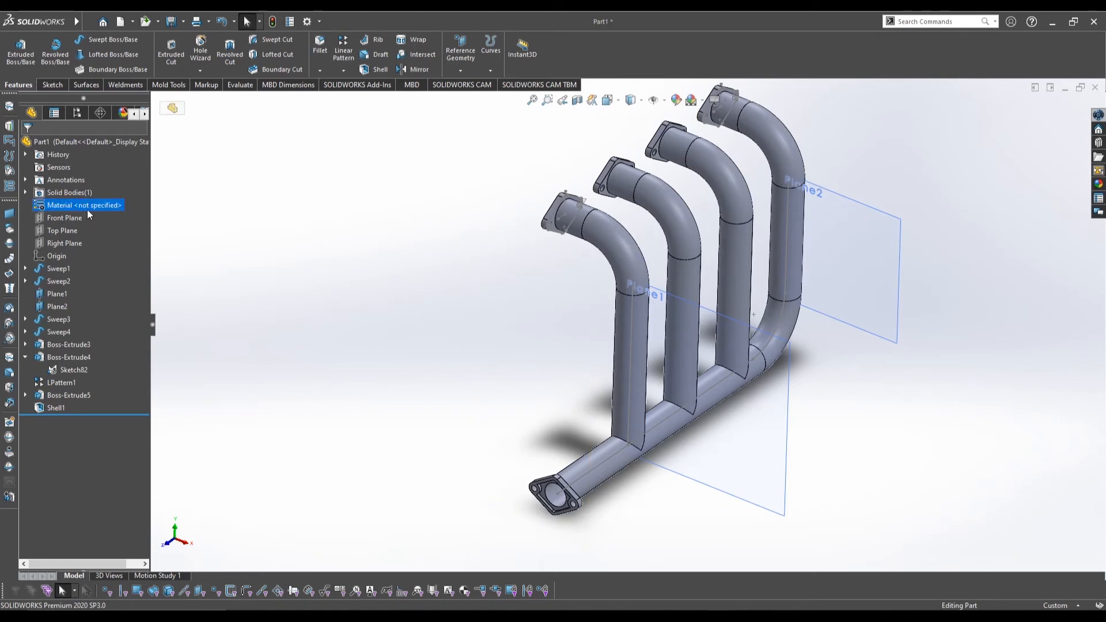
right_click(88, 210)
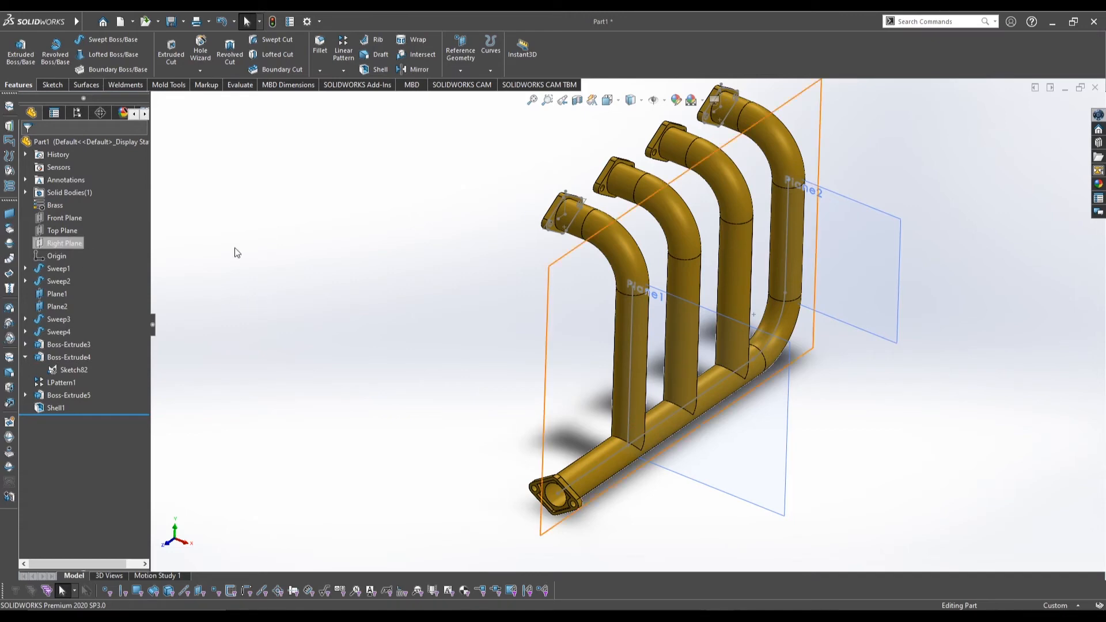
scroll(589, 267, "up", 3)
mouse_move(588, 267)
middle_mouse_down()
mouse_move(535, 195)
mouse_move(579, 257)
middle_mouse_up()
scroll(578, 258, "down", 3)
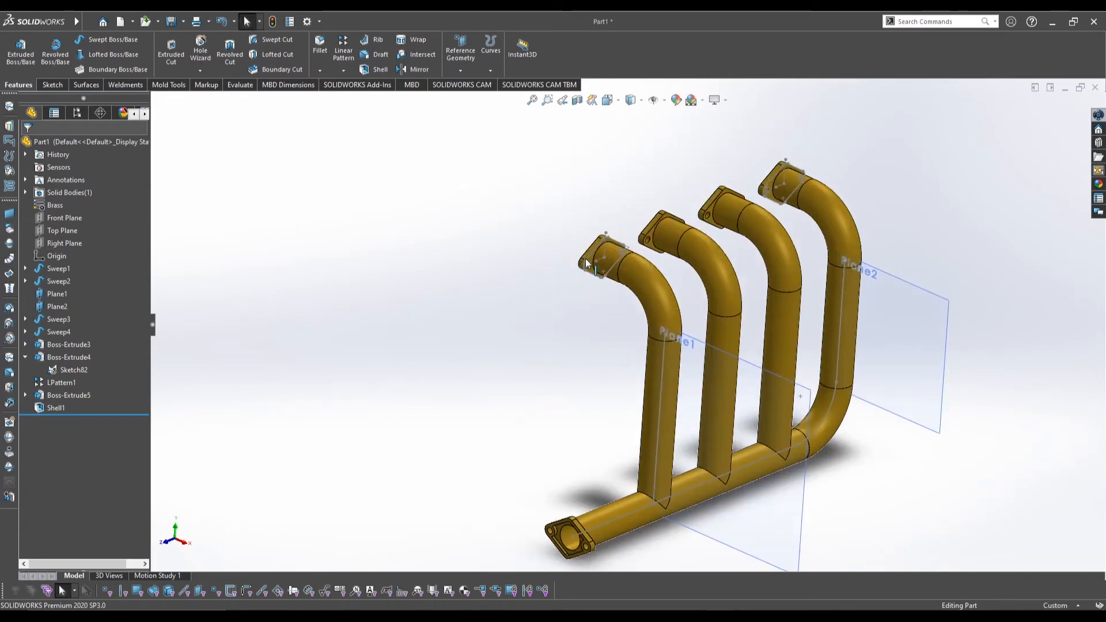
middle_click_drag(661, 282, 603, 340)
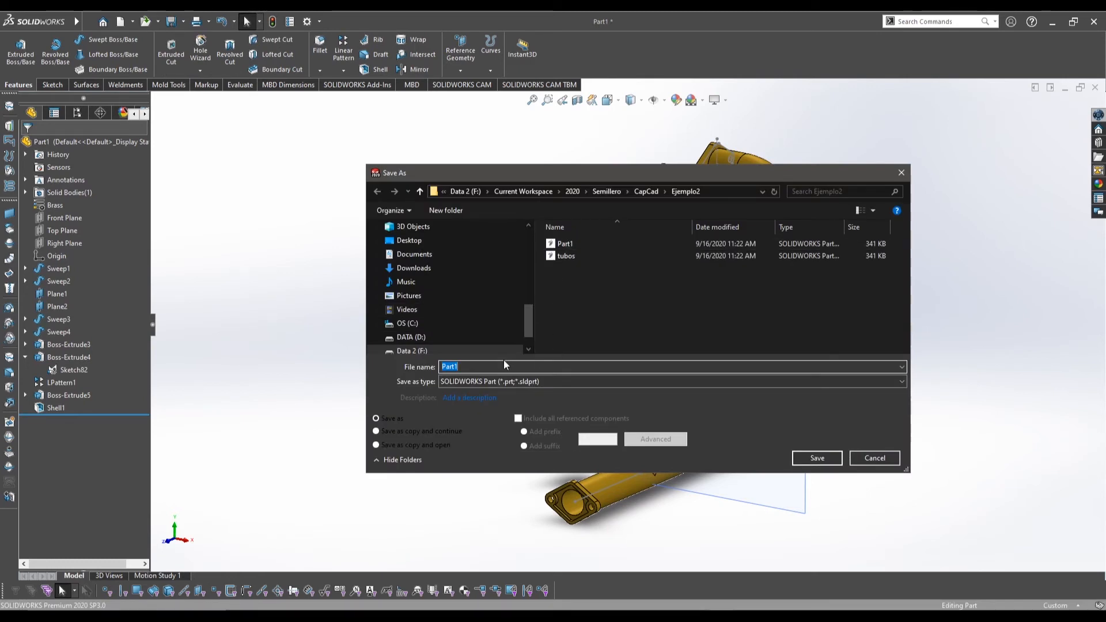
- Save the part in the Ejemplo2 folder as DMM_CU_Tubos_V1
type("DMM")
type("_CU_Tubos_V1")
key("Return")
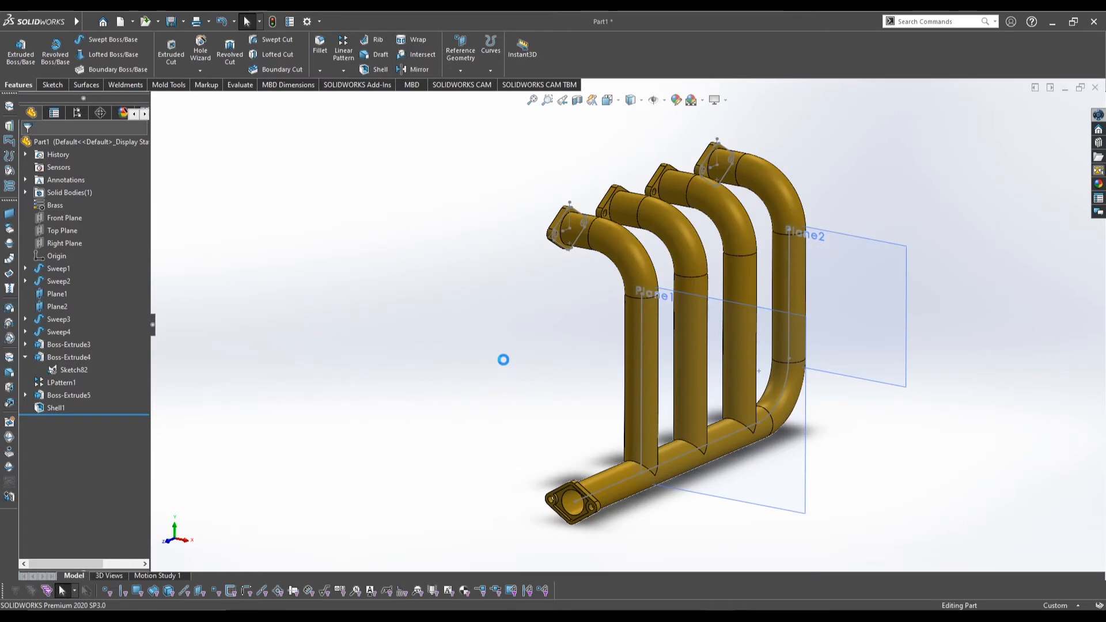
middle_click_drag(492, 356, 560, 369, "ctrl")
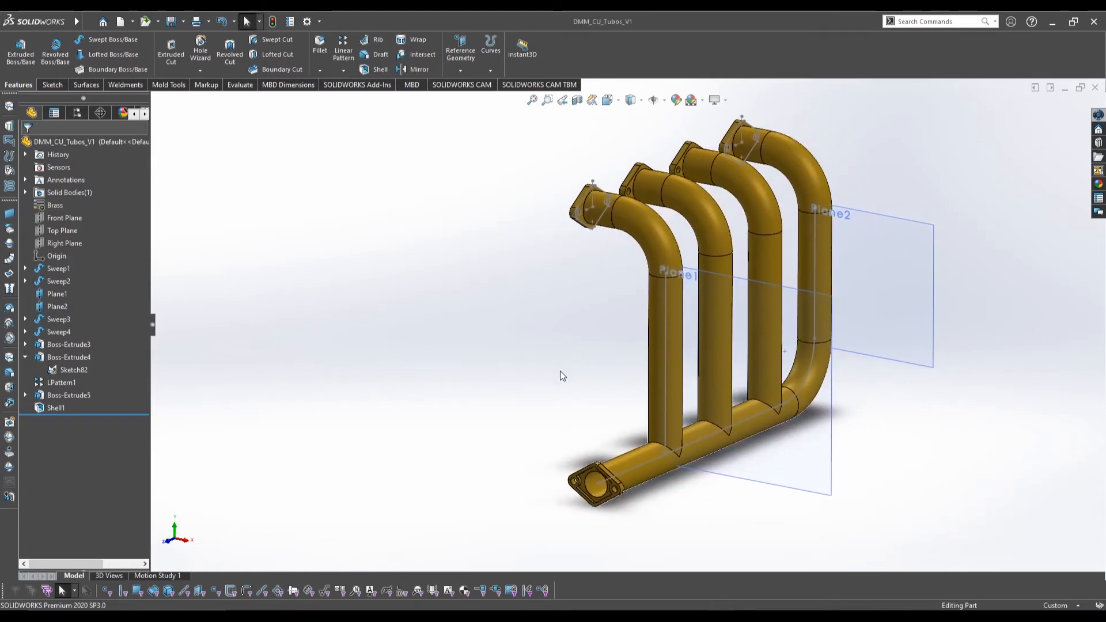
middle_click_drag(677, 387, 634, 380)
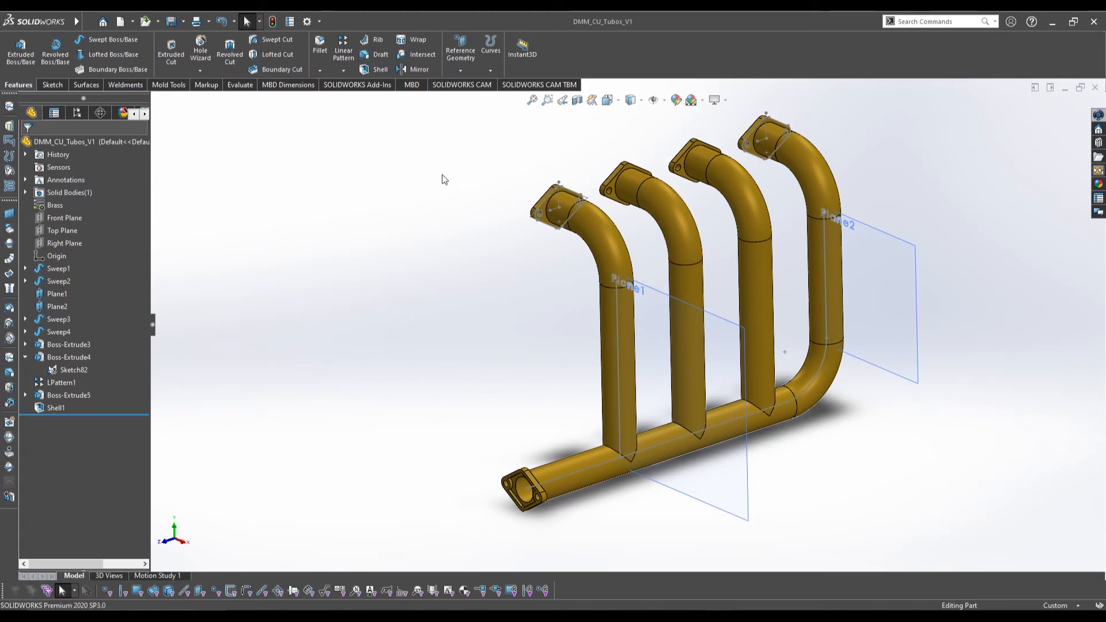
- Widen the feature tree and examine the polished brass appearance and the part it is applied to
middle_click_drag(579, 286, 582, 288)
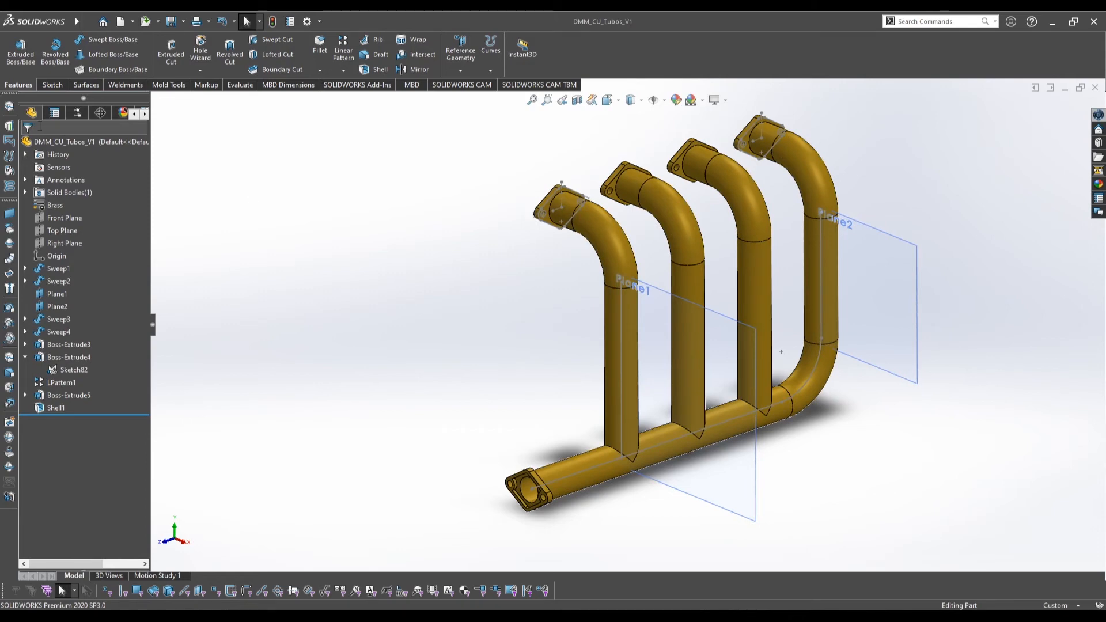
left_click_drag(154, 324, 193, 326)
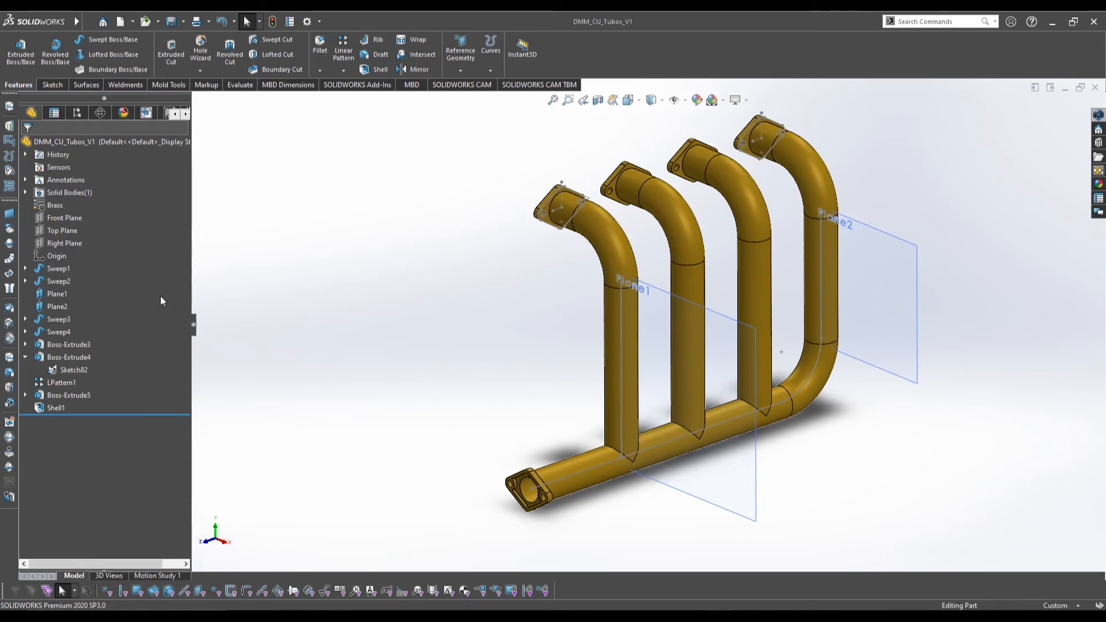
left_click(122, 114)
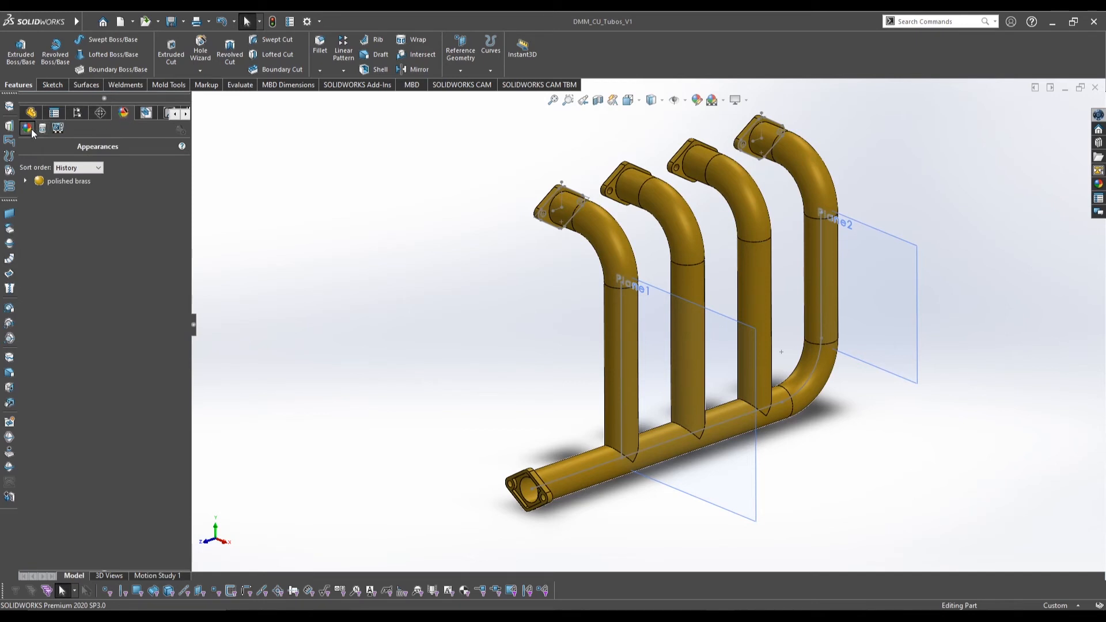
left_click(24, 181)
left_click(72, 194)
left_click(57, 182)
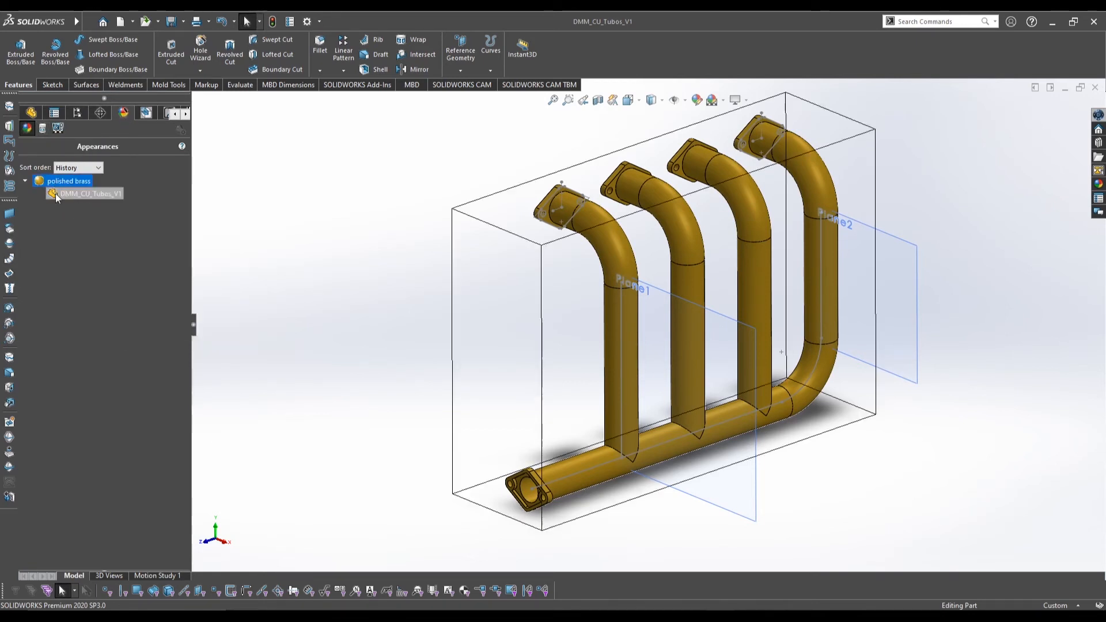
left_click(69, 194)
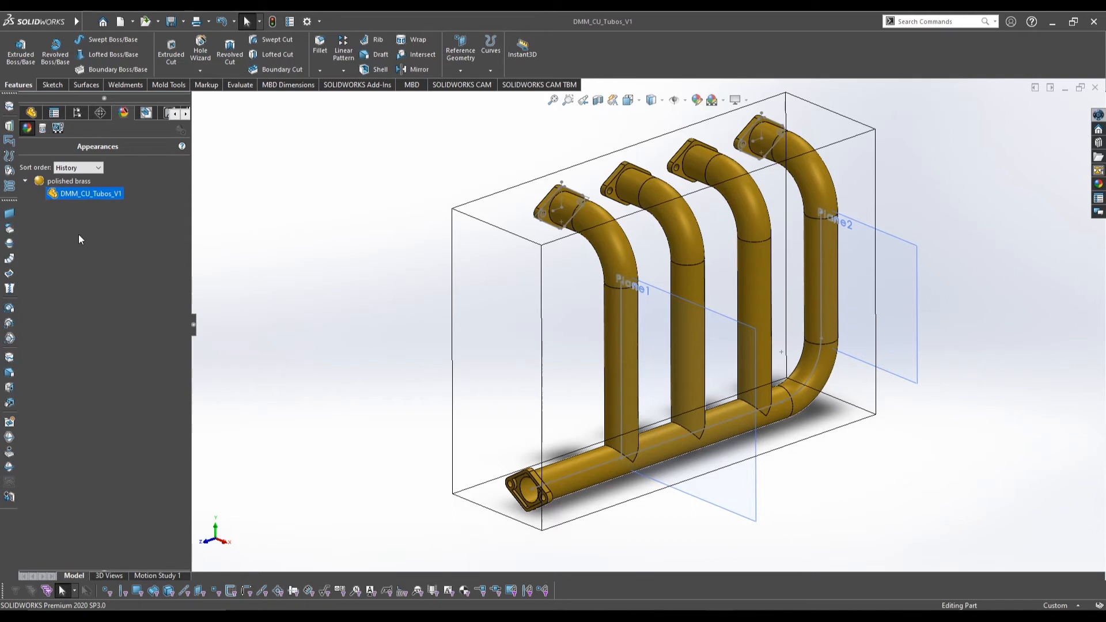
- Review the part's decals and the scene's background and environment, and look at the floor shadow beneath the tubes
left_click(42, 130)
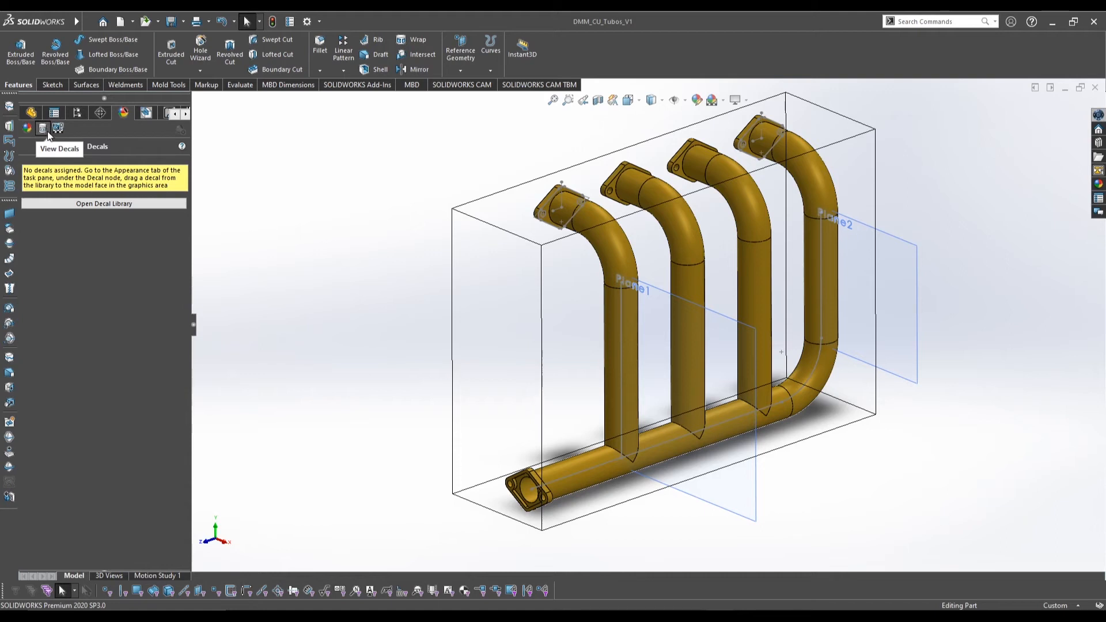
left_click(58, 128)
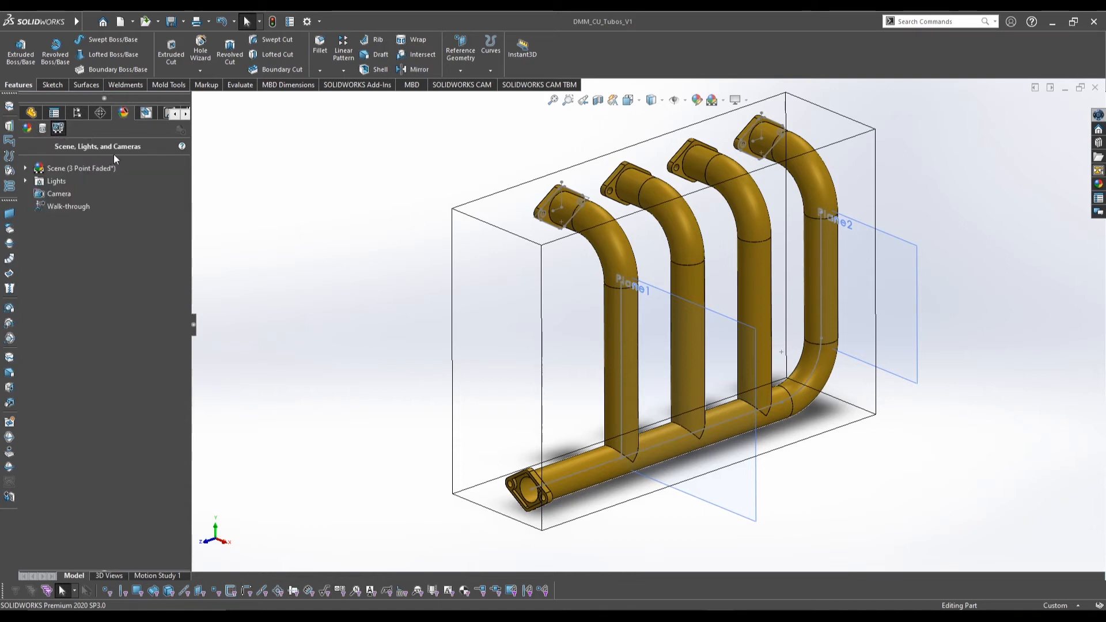
left_click(37, 171)
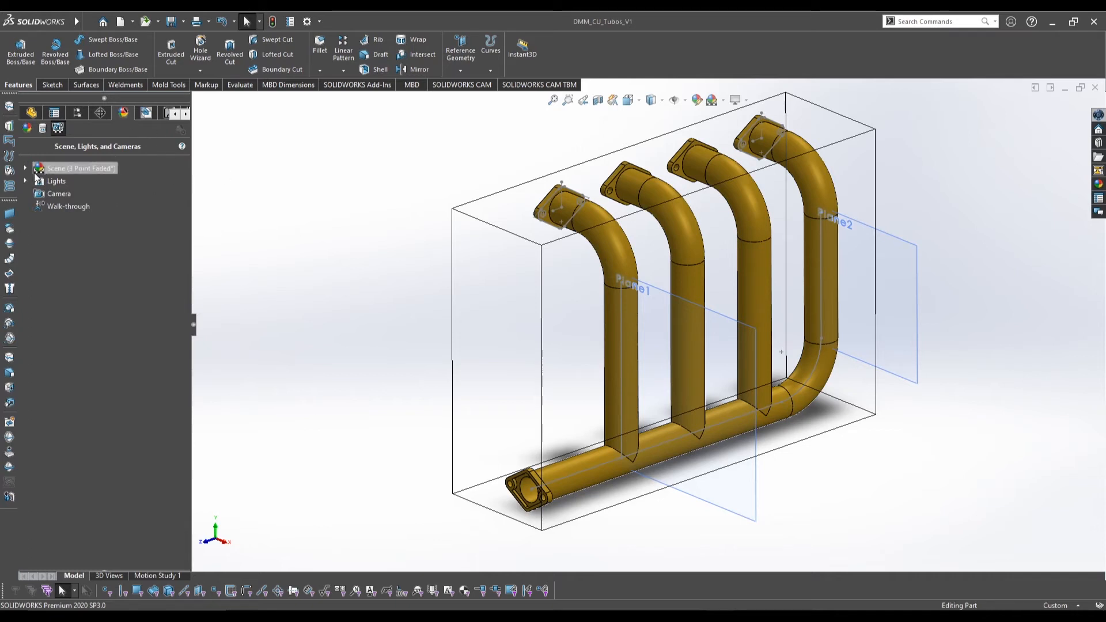
left_click(27, 170)
scroll(416, 286, "up", 2)
scroll(547, 363, "down", 2)
middle_click_drag(770, 484, 723, 415, "ctrl")
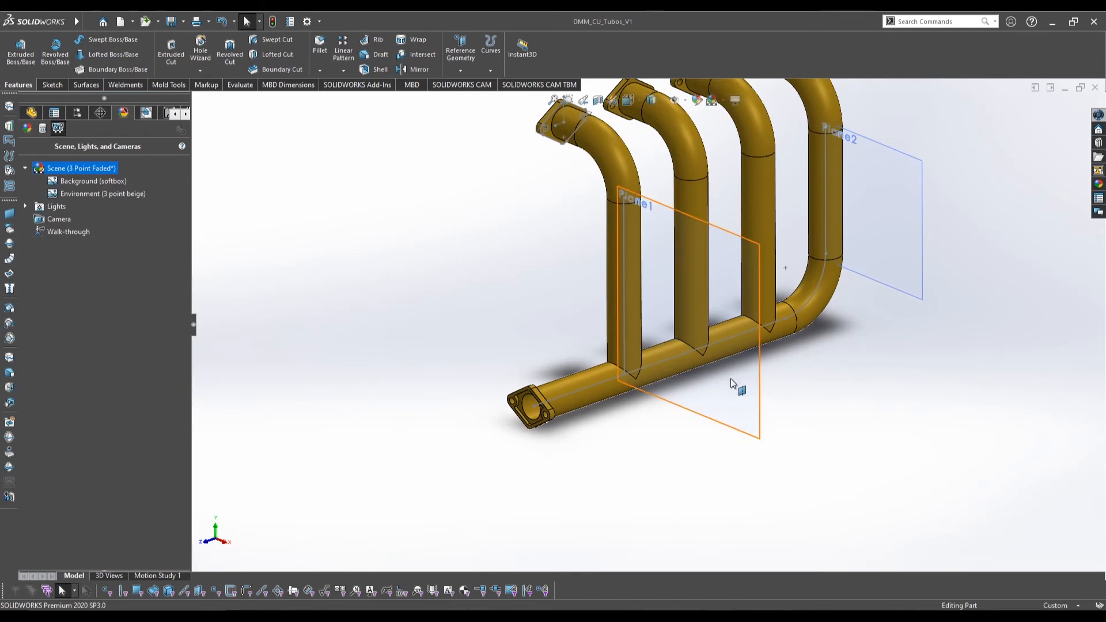
middle_click_drag(633, 388, 552, 313)
middle_click_drag(596, 444, 513, 441)
- Try aligning the scene floor with the YZ plane, and restore its alignment to Bottom View Plane
right_click(68, 182)
left_click(51, 185)
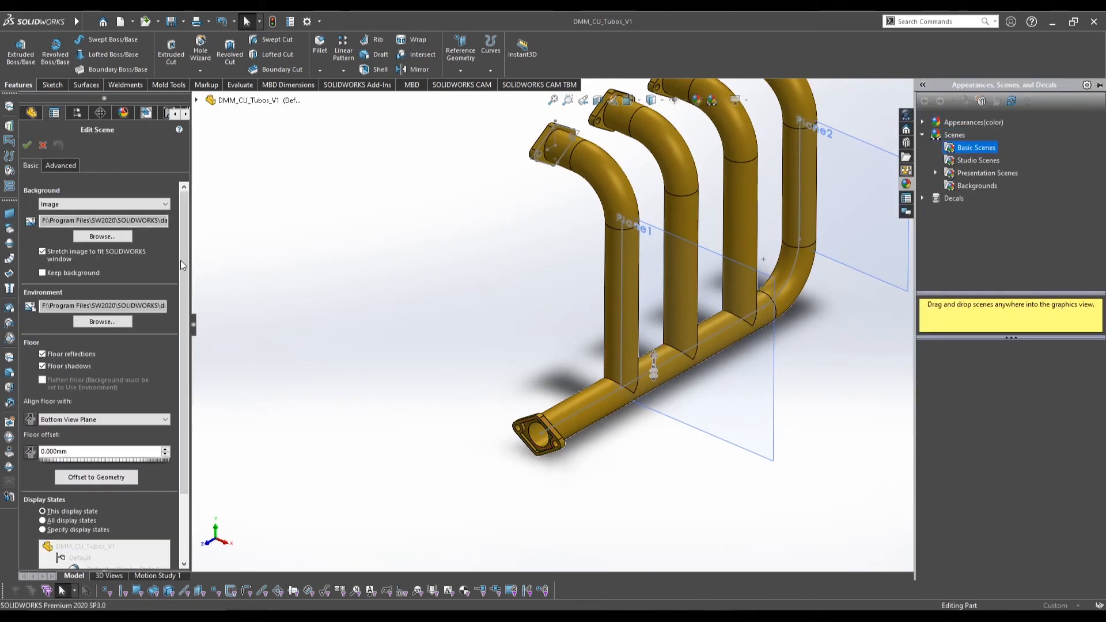
left_click_drag(180, 260, 186, 308)
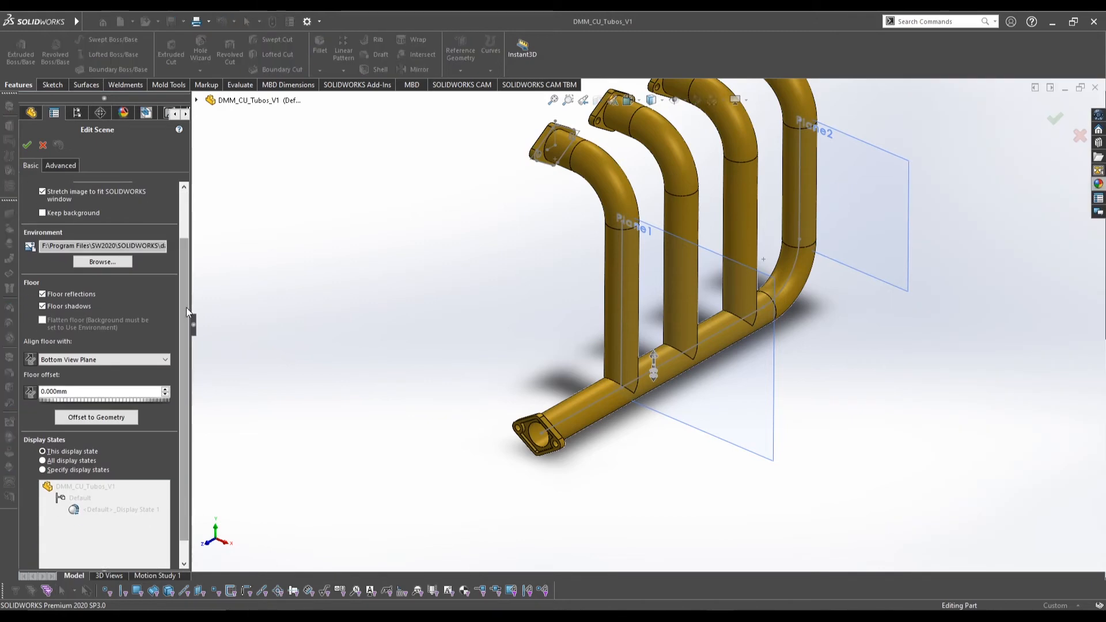
left_click(70, 360)
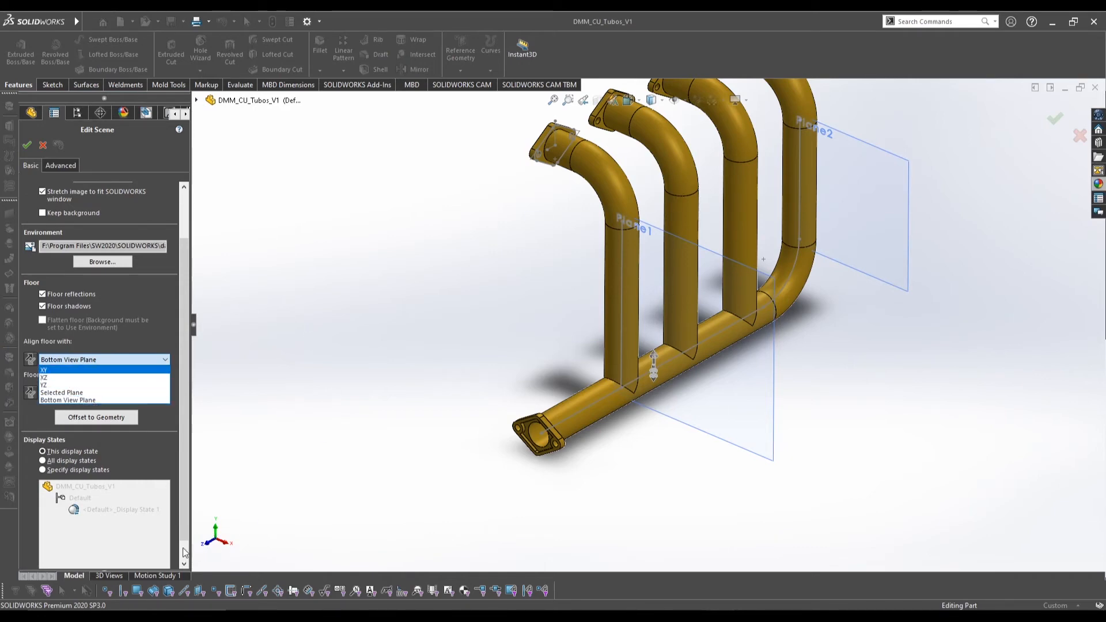
left_click(45, 384)
middle_click_drag(644, 300, 622, 323)
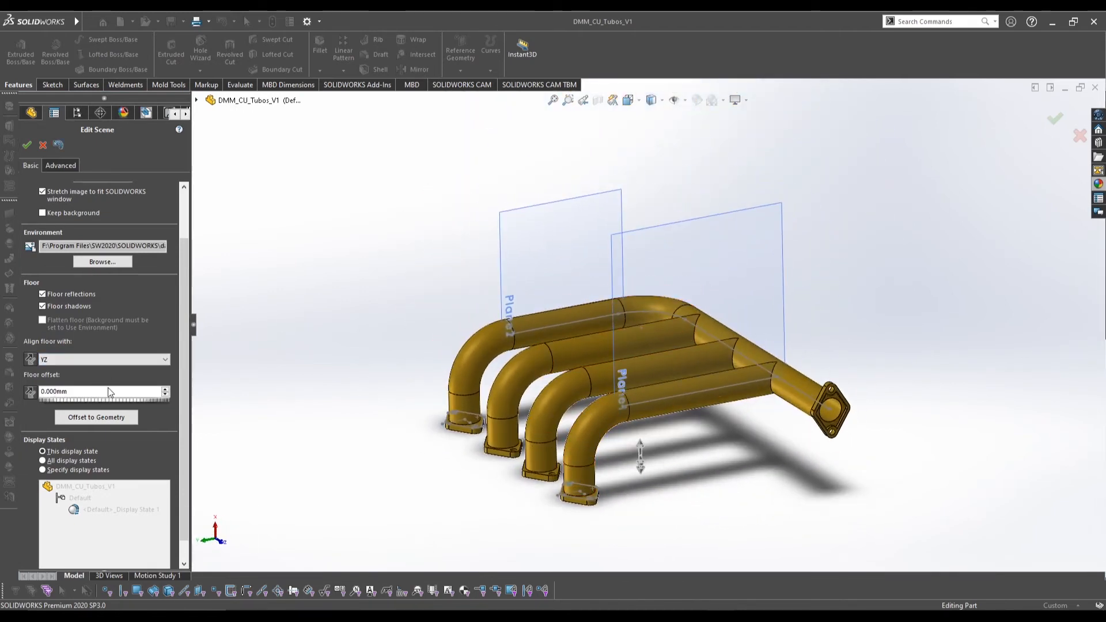
left_click(26, 359)
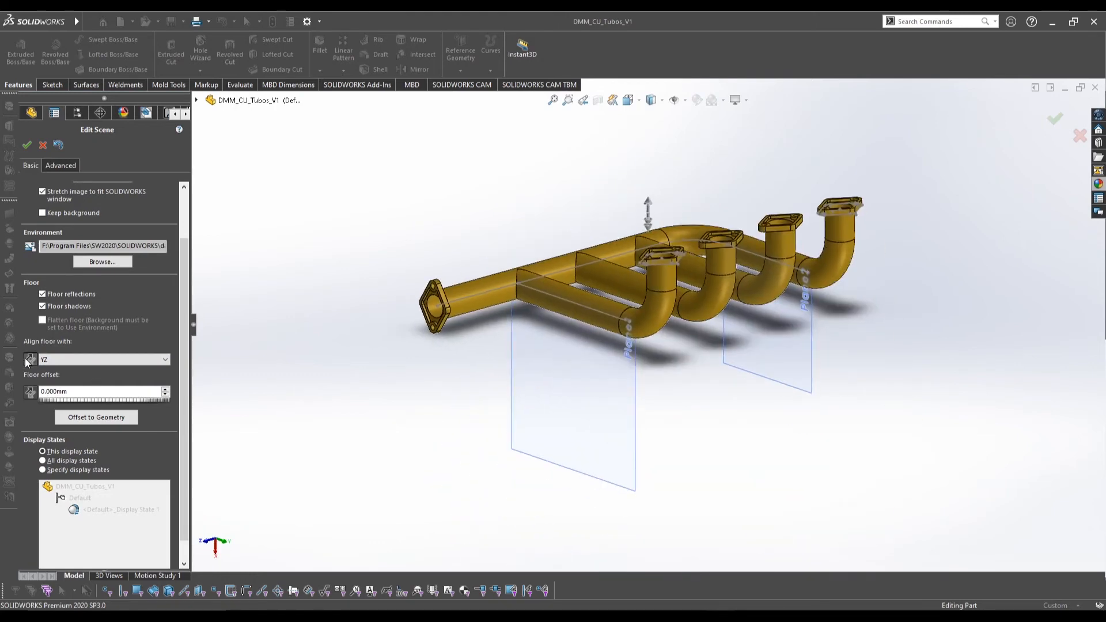
middle_click_drag(699, 313, 727, 315)
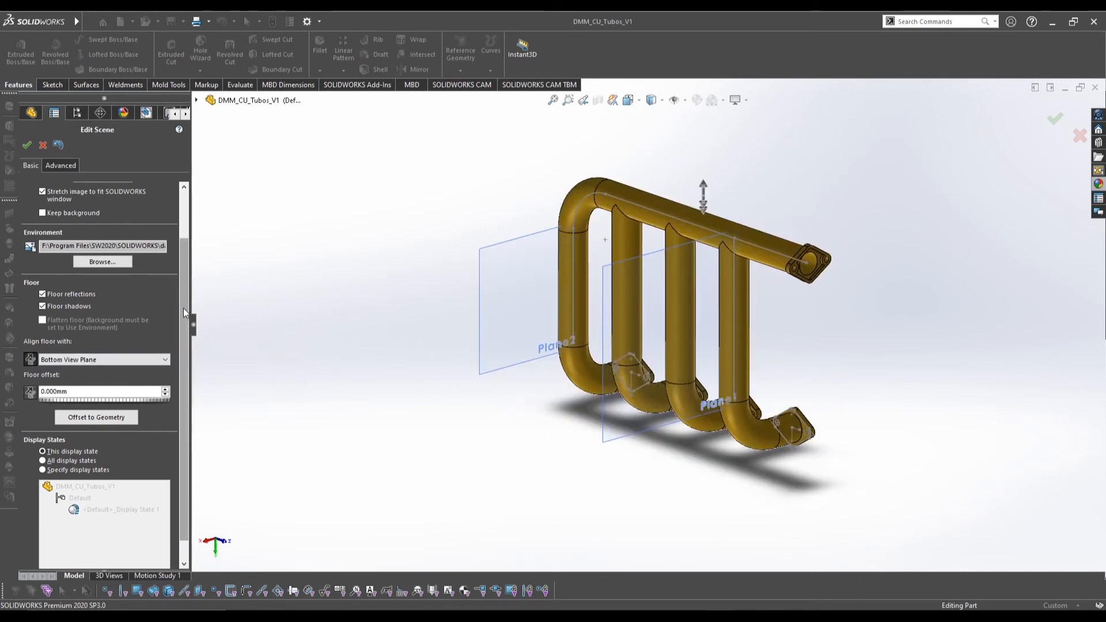
key("Return")
left_click(88, 181)
double_click(87, 181)
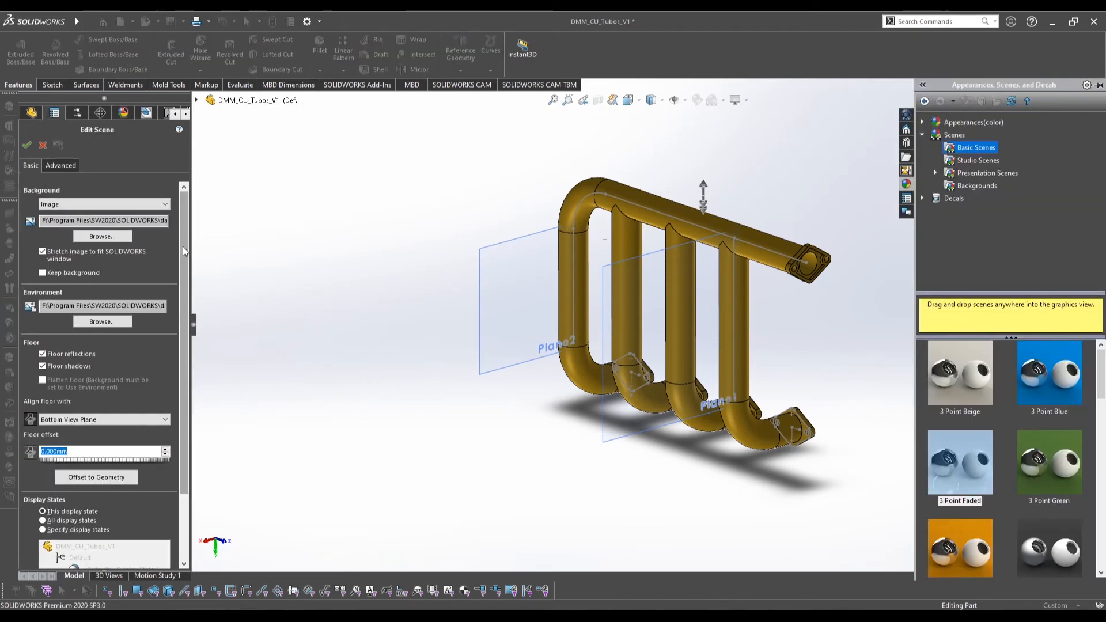
left_click(42, 143)
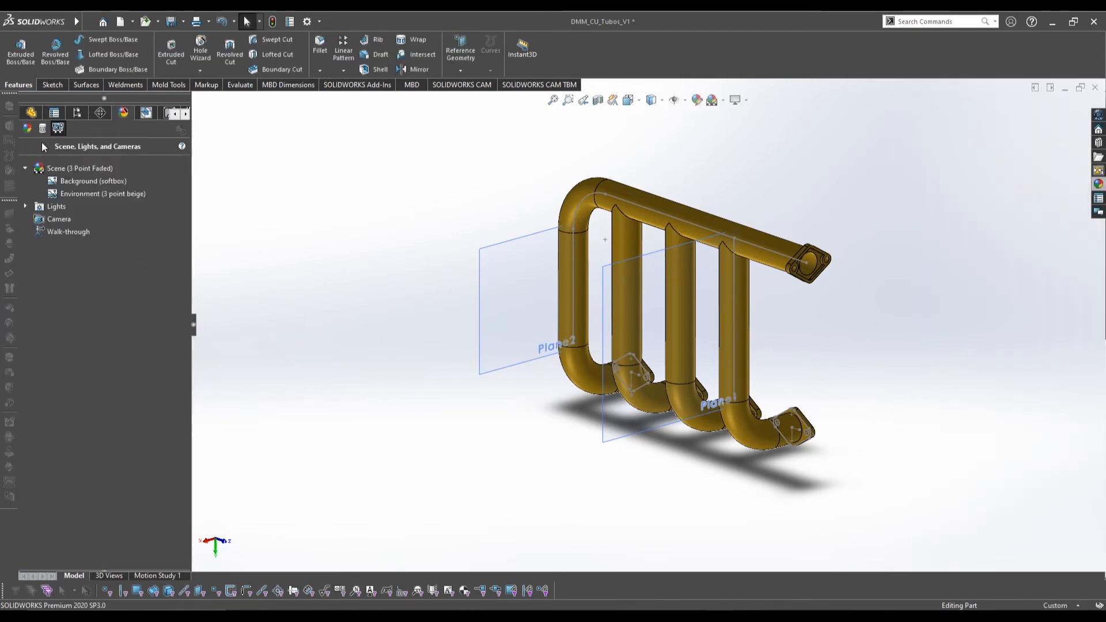
- Edit the scene and apply the Reflective Floor Checkered studio scene to the model
double_click(83, 183)
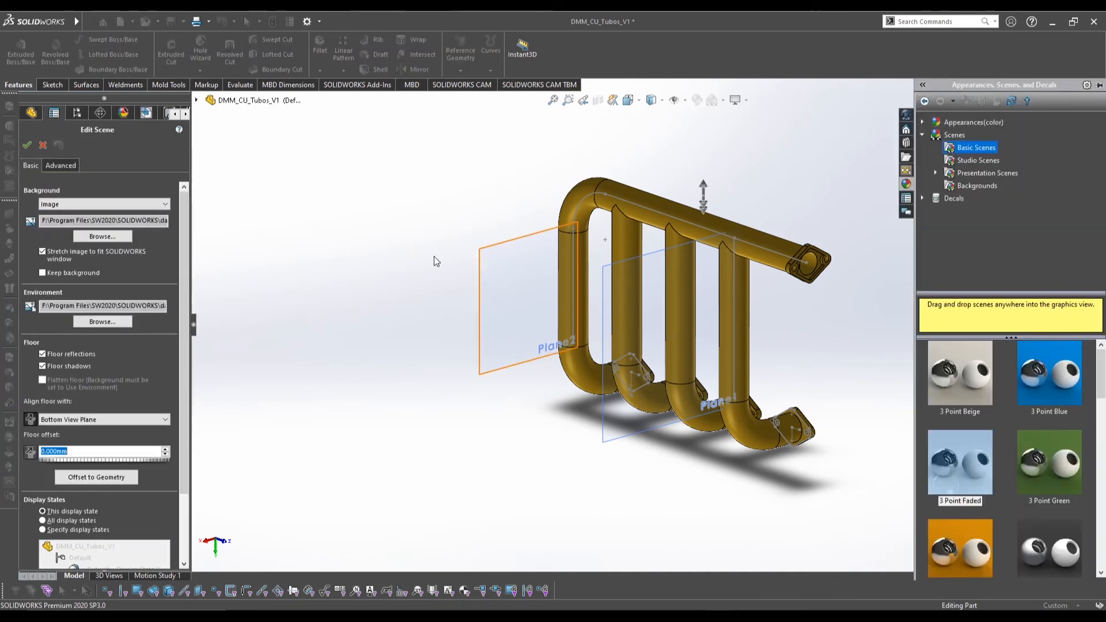
scroll(558, 242, "up", 3)
scroll(558, 242, "down", 4)
scroll(753, 285, "up", 3)
scroll(890, 421, "down", 2)
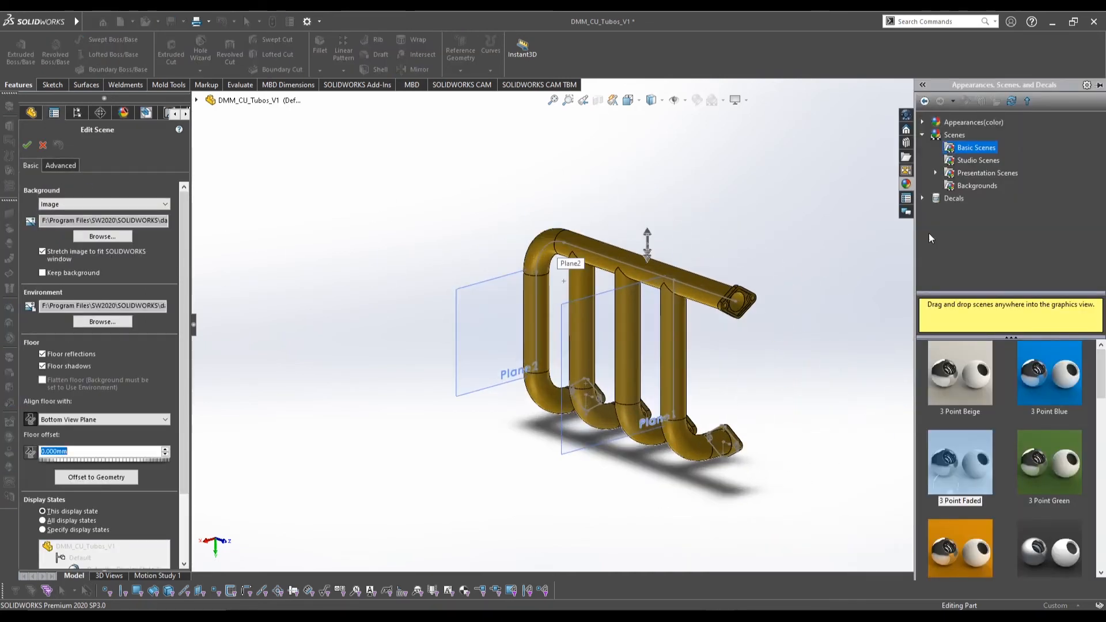
left_click(978, 160)
left_click(1031, 381)
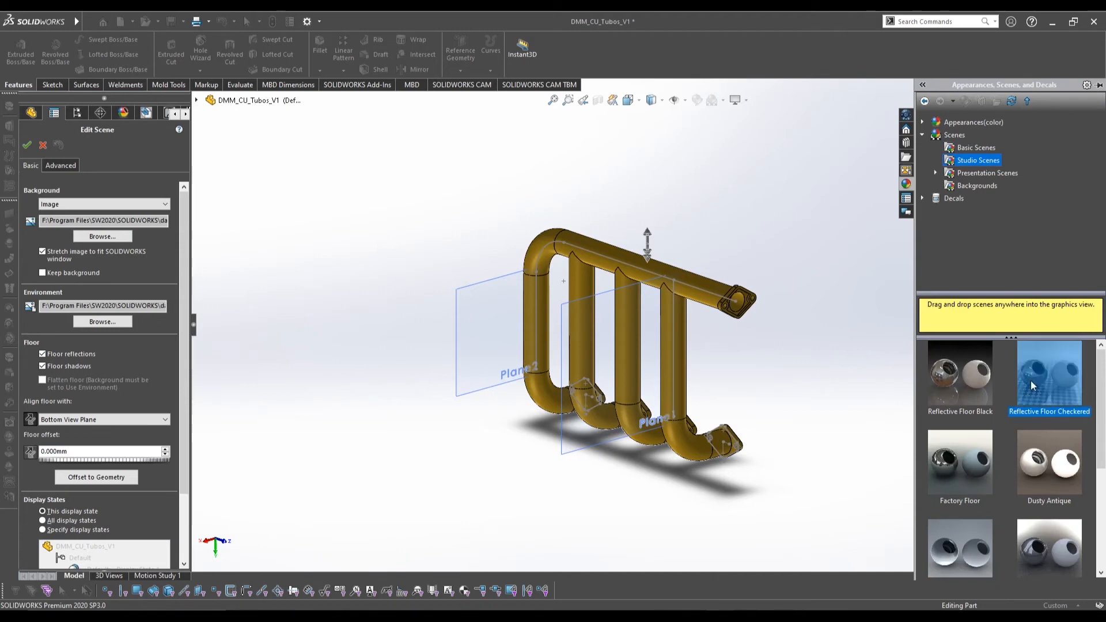
left_click_drag(1030, 381, 743, 403)
scroll(744, 423, "up", 3)
scroll(755, 323, "down", 2)
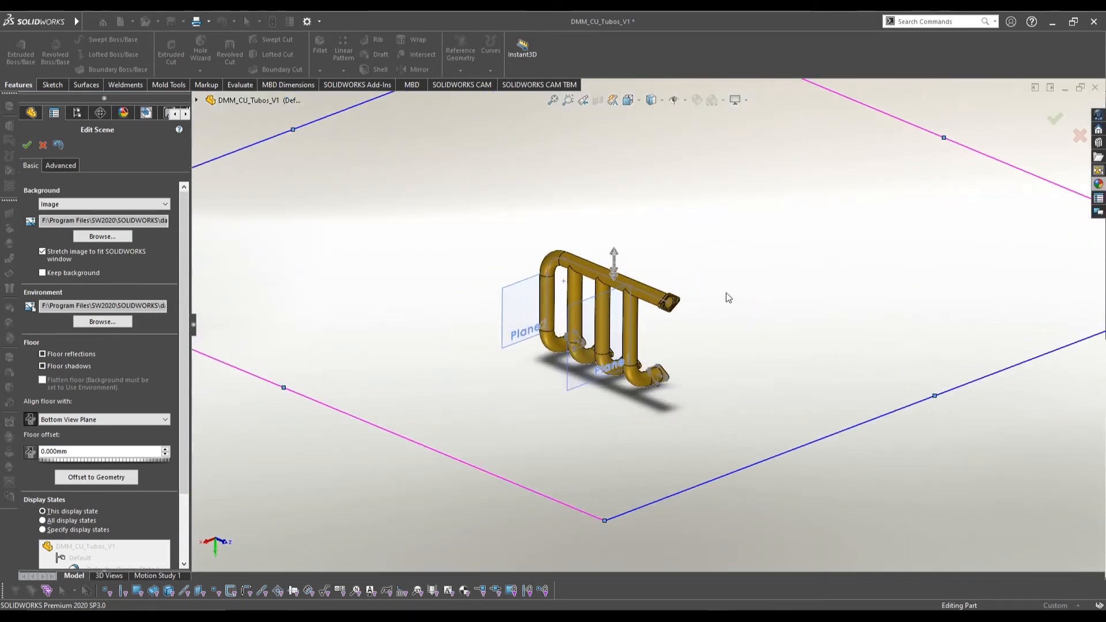
middle_click_drag(676, 312, 585, 324)
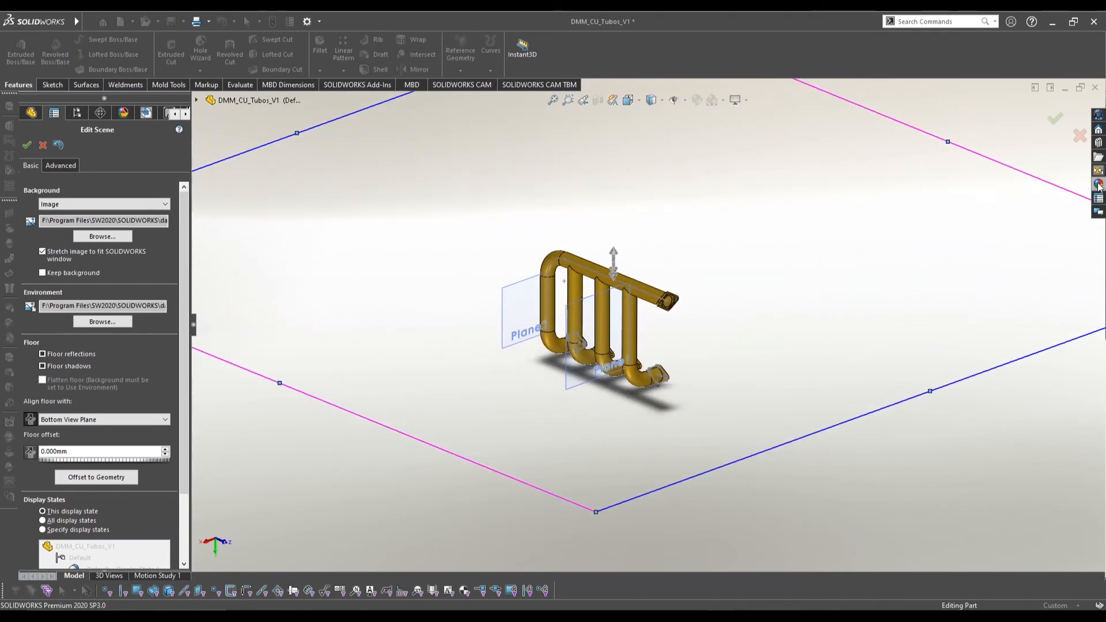
- Inspect the tubes in the Reflective Floor Checkered scene and accept the scene edit
left_click(1098, 186)
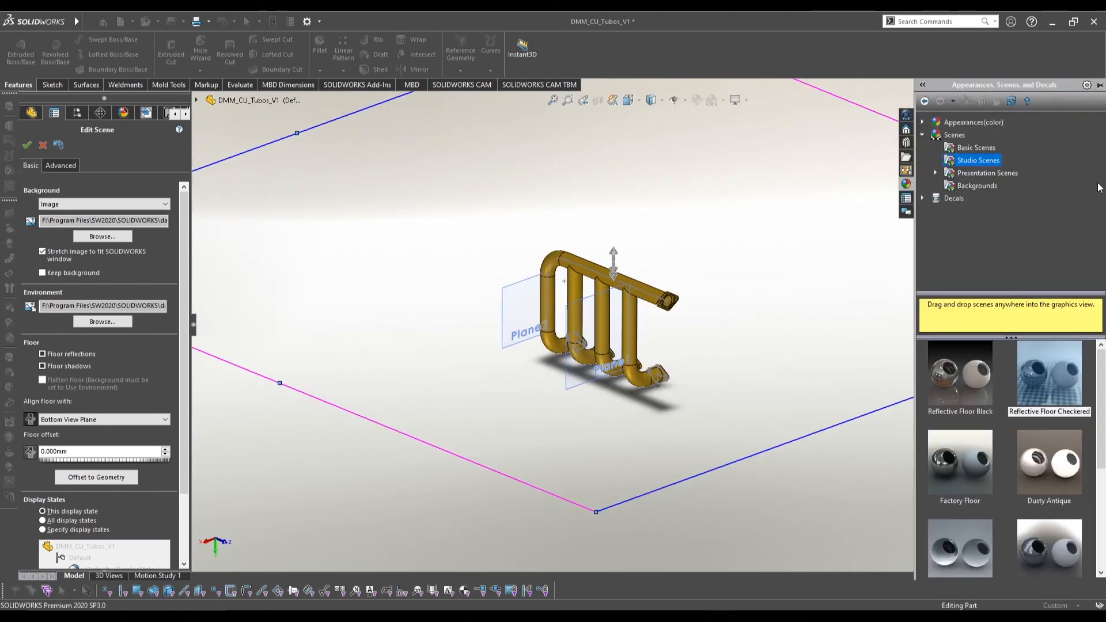
left_click(1038, 374)
left_click(823, 333)
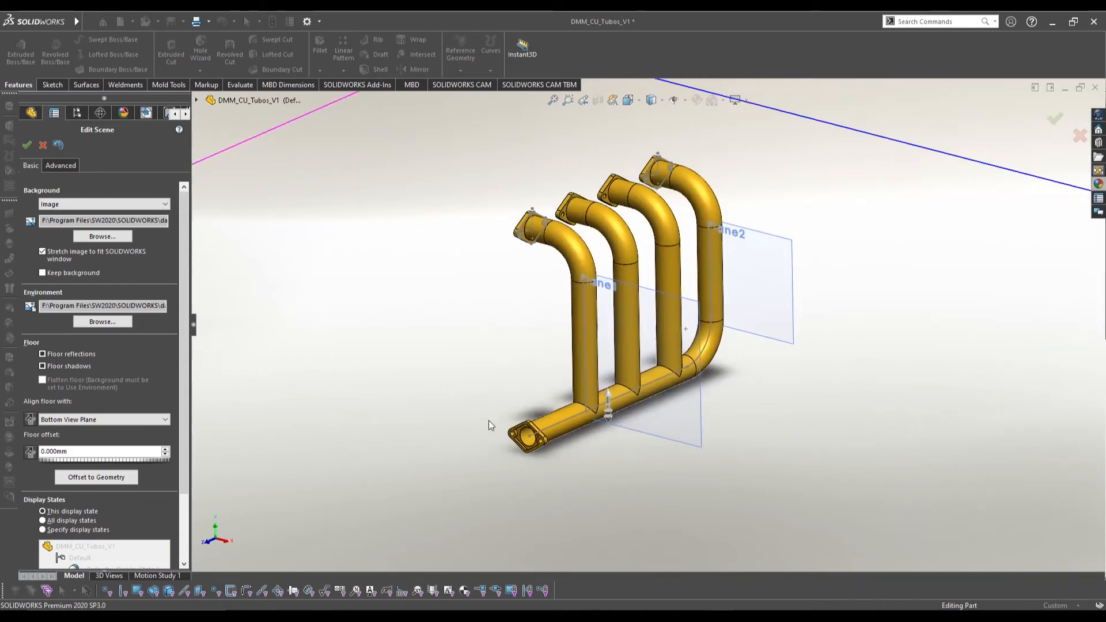
scroll(487, 423, "up", 3)
scroll(619, 373, "down", 2)
middle_click_drag(619, 375, 637, 285, "ctrl")
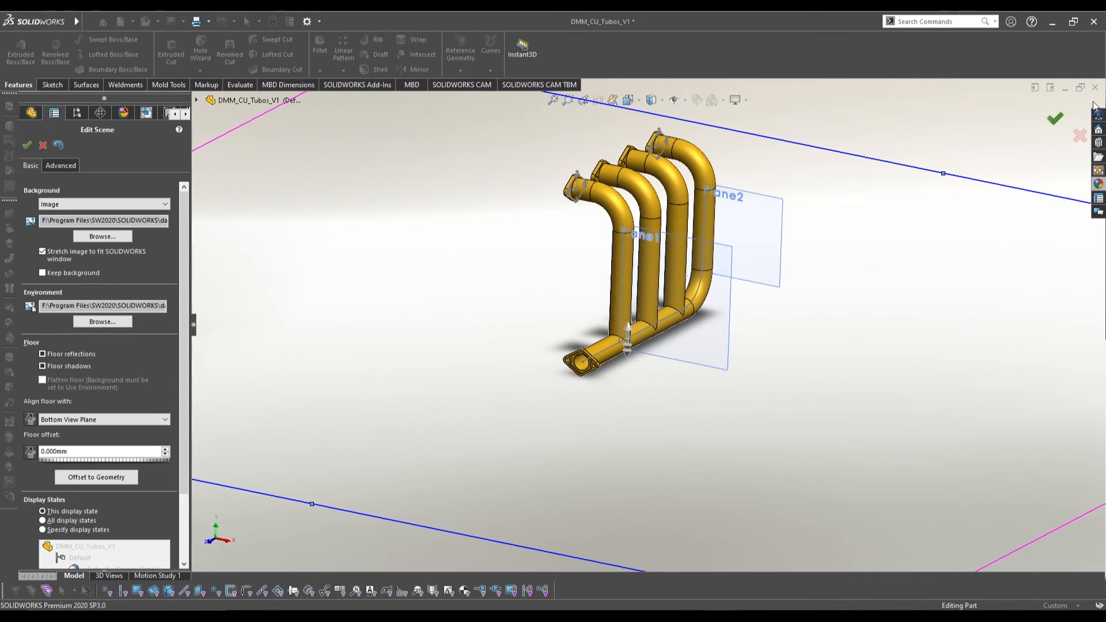
left_click(1075, 111)
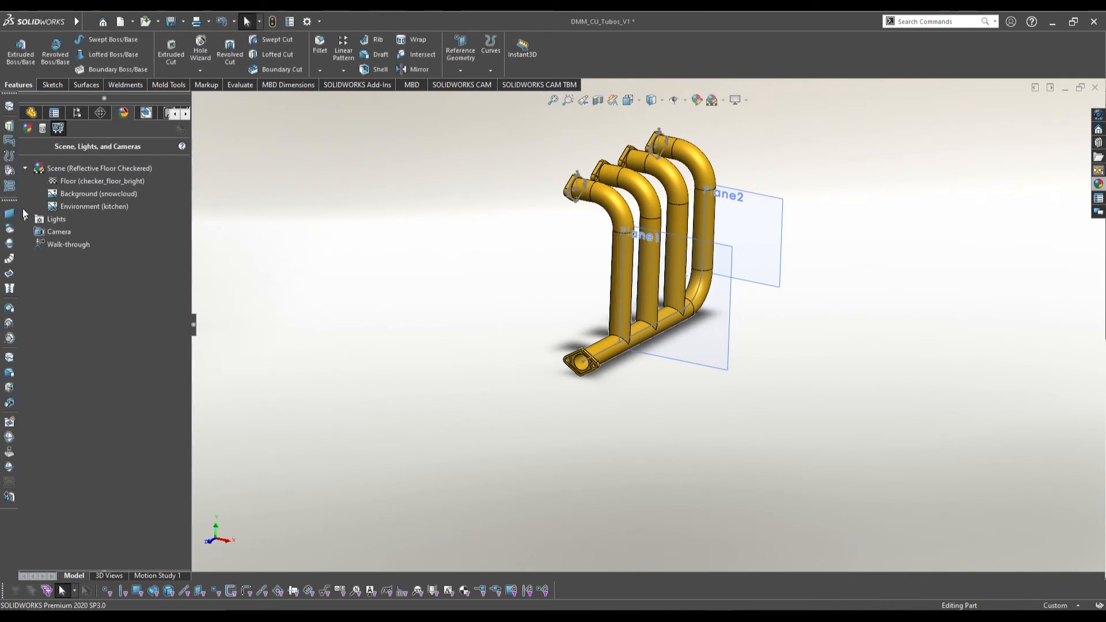
- Add a target-aimed camera and bring both the camera and the tubes into the setup view
right_click(41, 234)
left_click(52, 241)
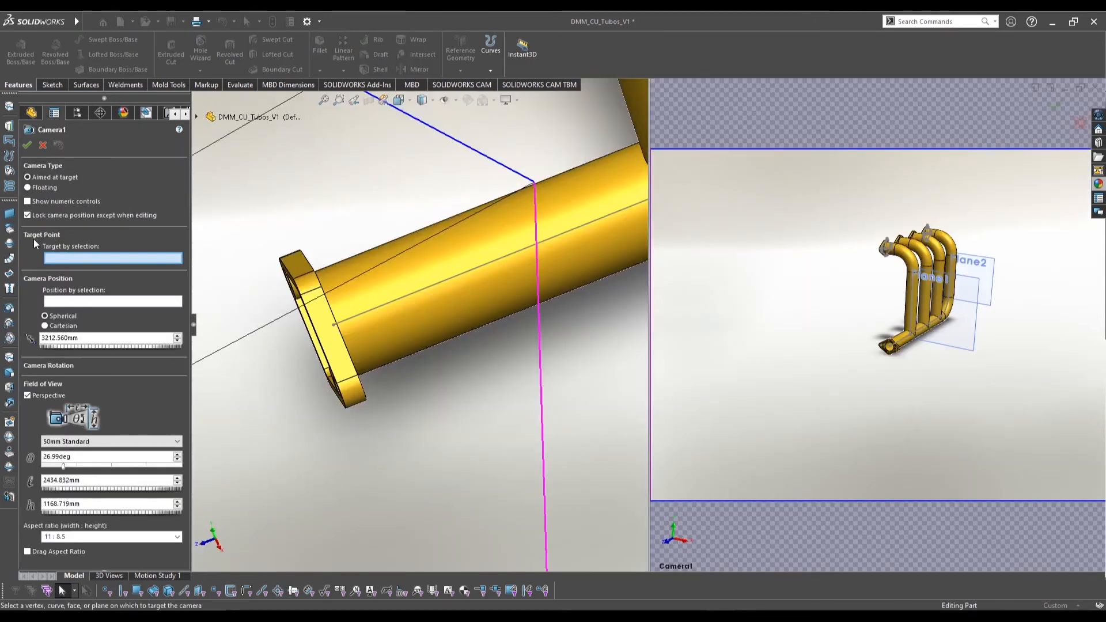
middle_click_drag(881, 328, 863, 344)
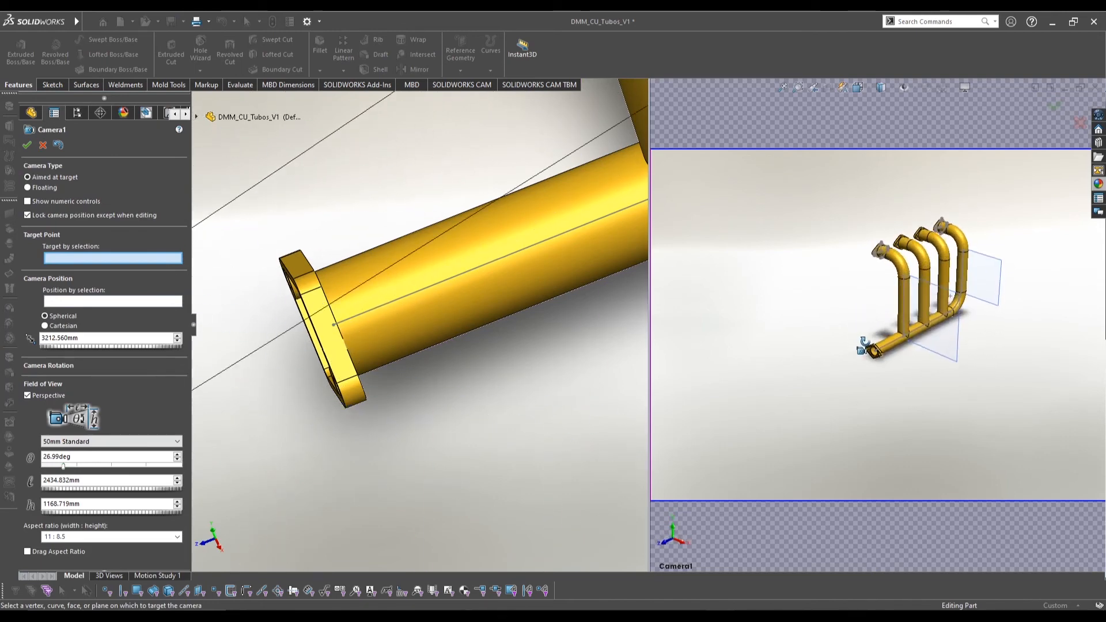
scroll(881, 315, "up", 2)
scroll(432, 295, "down", 4)
scroll(431, 295, "up", 4)
scroll(432, 295, "up", 10)
middle_click_drag(385, 345, 416, 377, "ctrl")
middle_click_drag(942, 281, 970, 317)
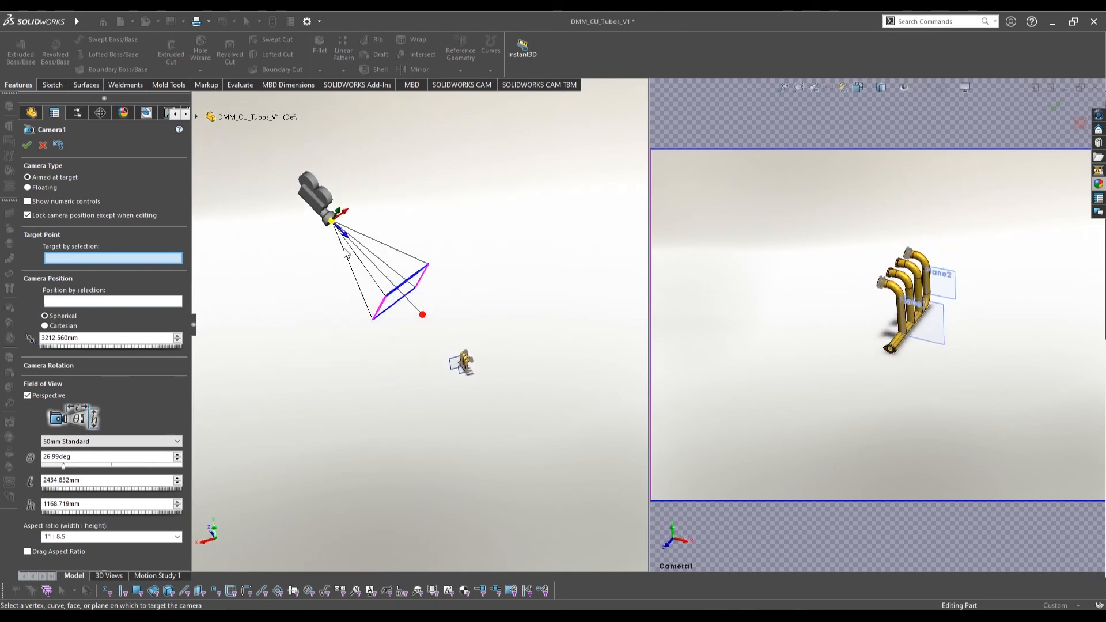
- Orbit, pan and move the camera closer until the whole tube assembly fills its frame, and accept the camera
mouse_move(508, 351)
middle_mouse_down()
mouse_move(474, 316)
mouse_move(527, 370)
mouse_move(501, 358)
middle_mouse_up()
middle_click_drag(790, 415, 887, 336)
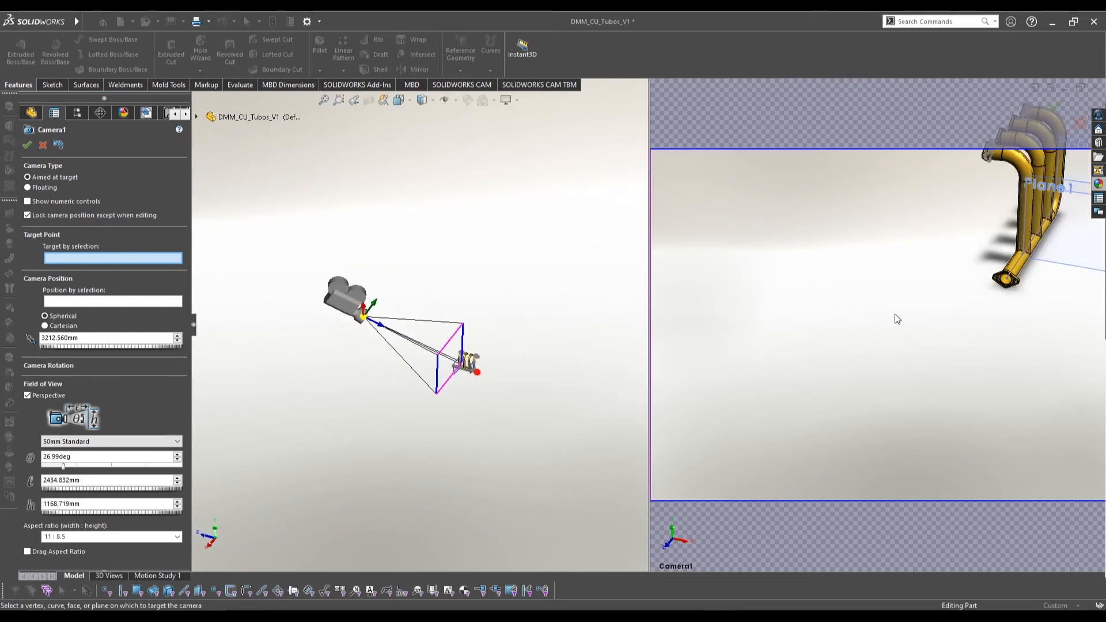
middle_click_drag(907, 298, 817, 375, "ctrl")
middle_click_drag(1072, 263, 950, 282)
scroll(840, 326, "down", 5)
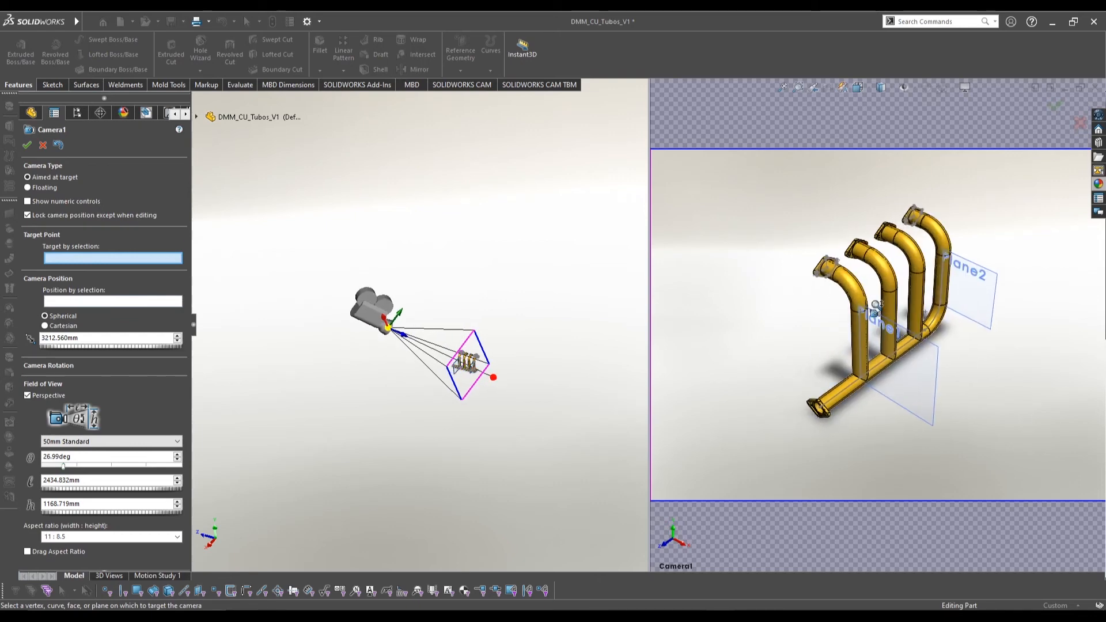
middle_click_drag(881, 301, 875, 302, "ctrl")
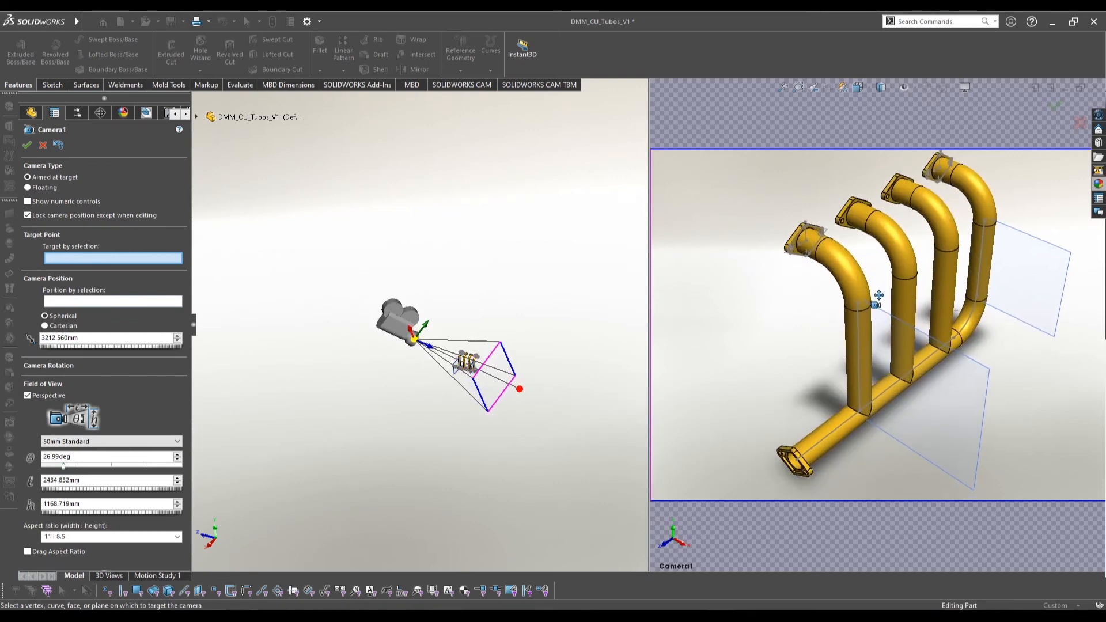
middle_click_drag(918, 269, 898, 276, "ctrl")
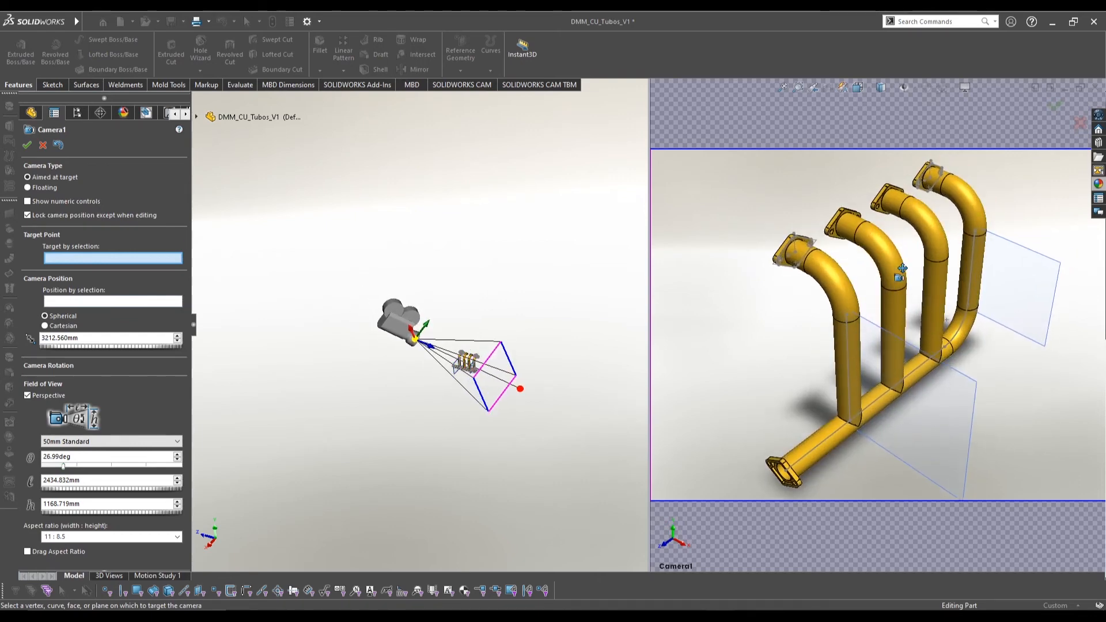
left_click(1054, 107)
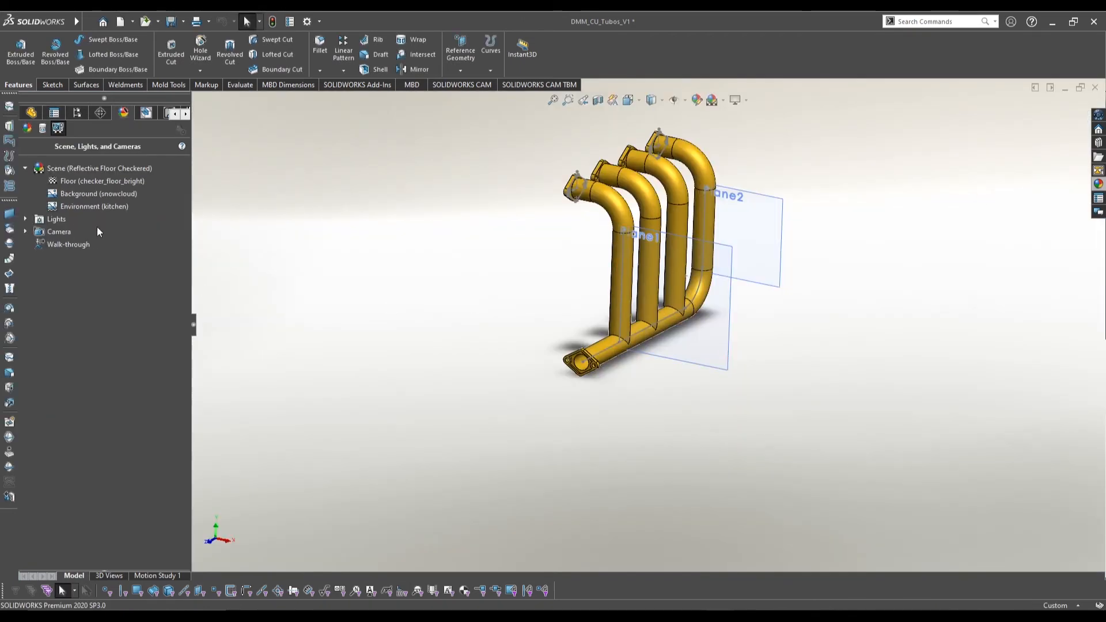
- Switch the model display to the view through Camera1
left_click(25, 231)
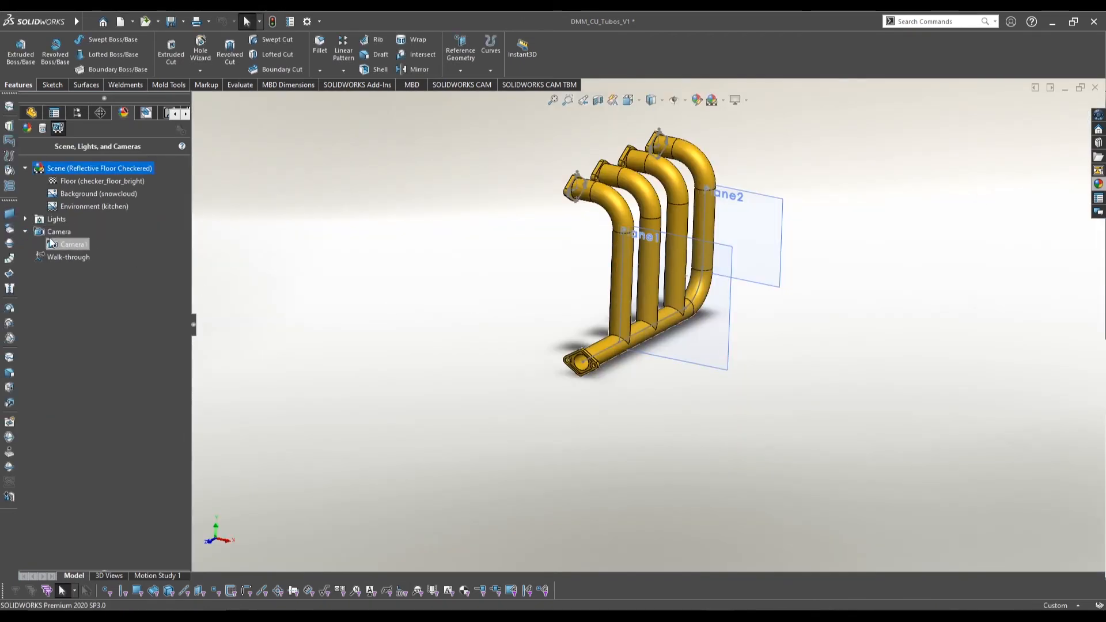
right_click(56, 247)
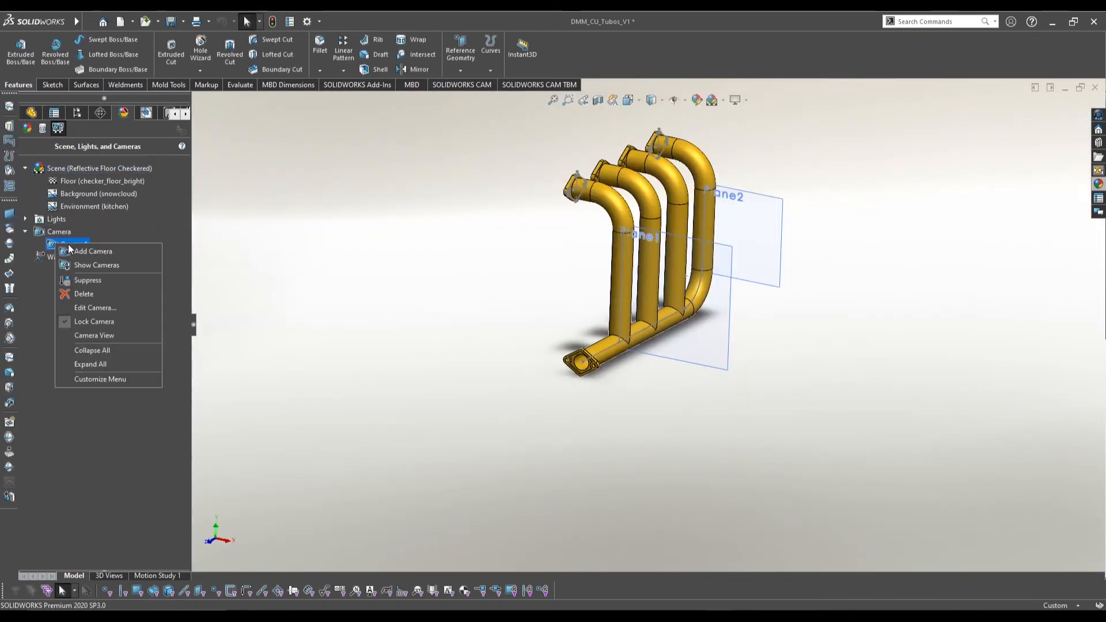
left_click(91, 334)
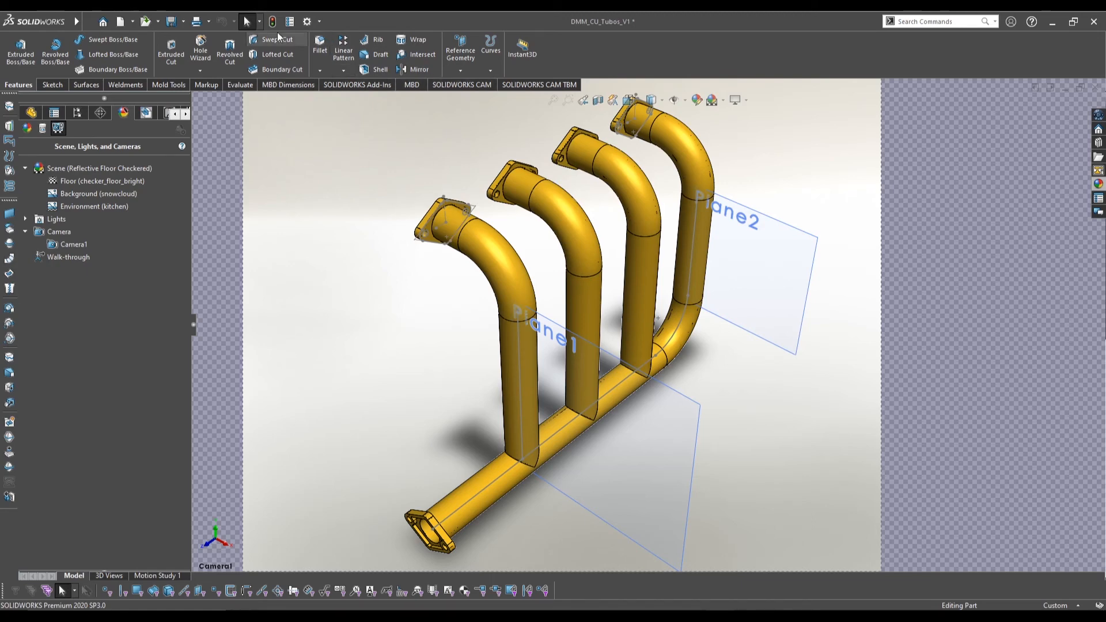
- Make the Render Tools command set available and load the PhotoView 360 add-in
right_click(347, 82)
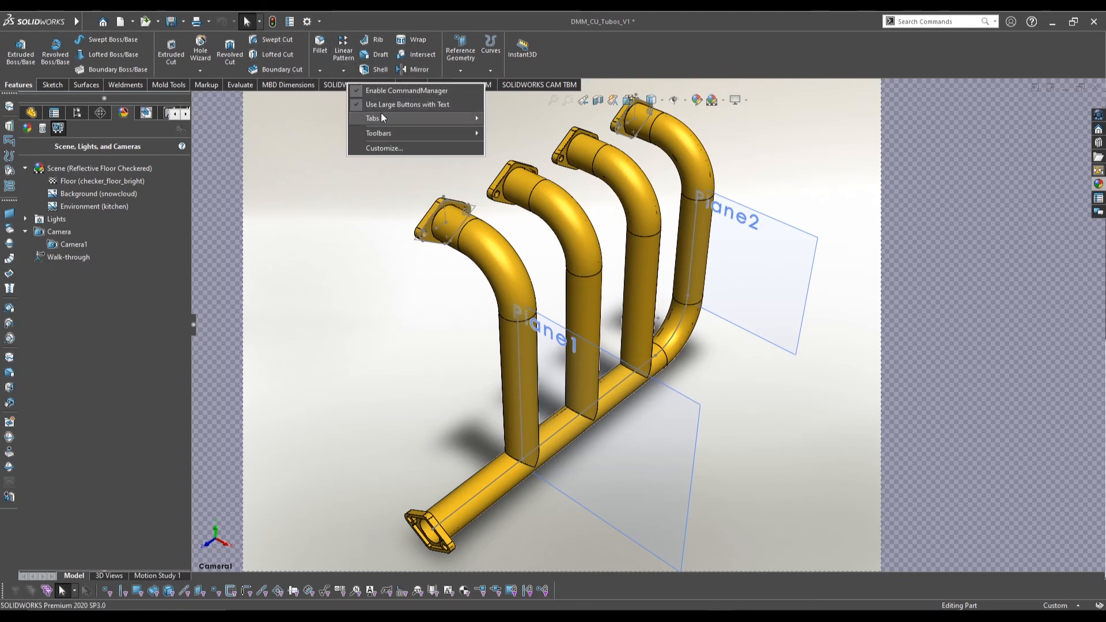
mouse_move(381, 118)
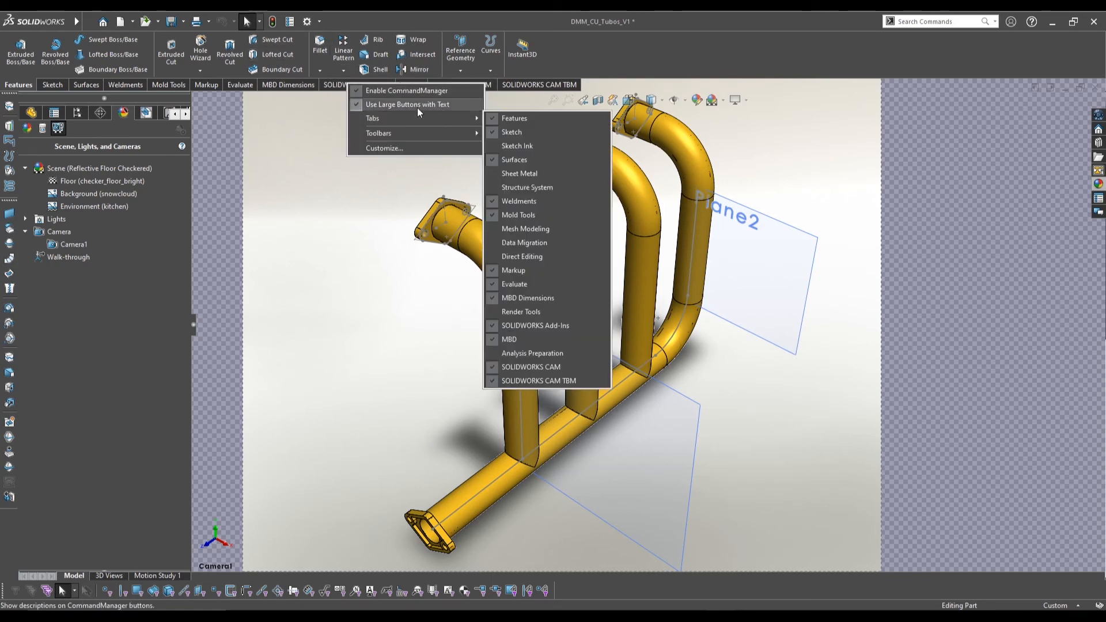
left_click(527, 311)
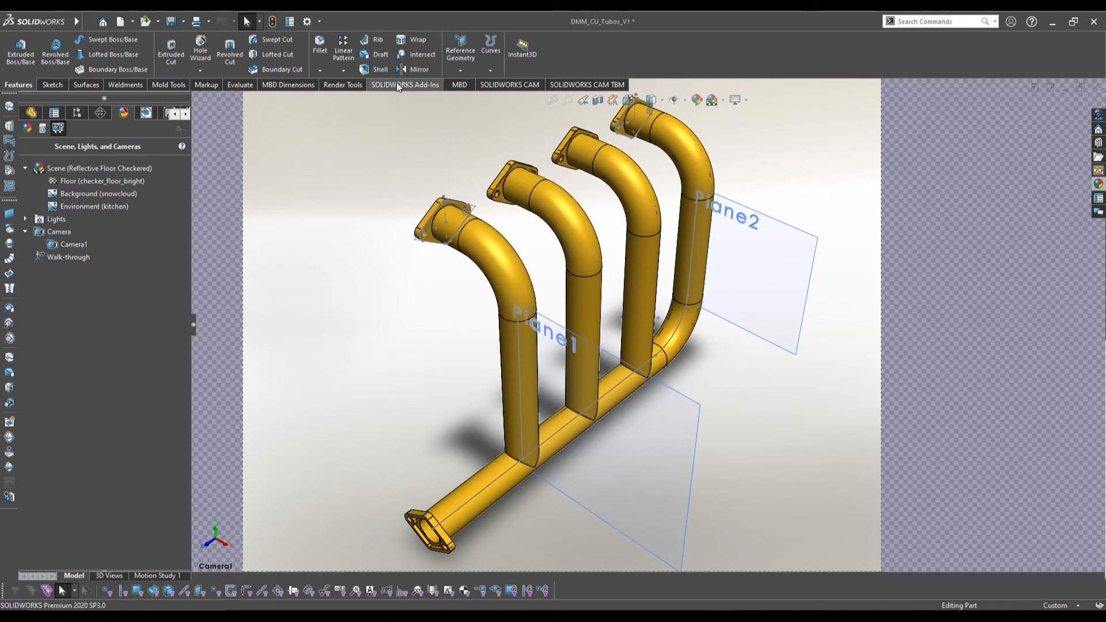
left_click(411, 84)
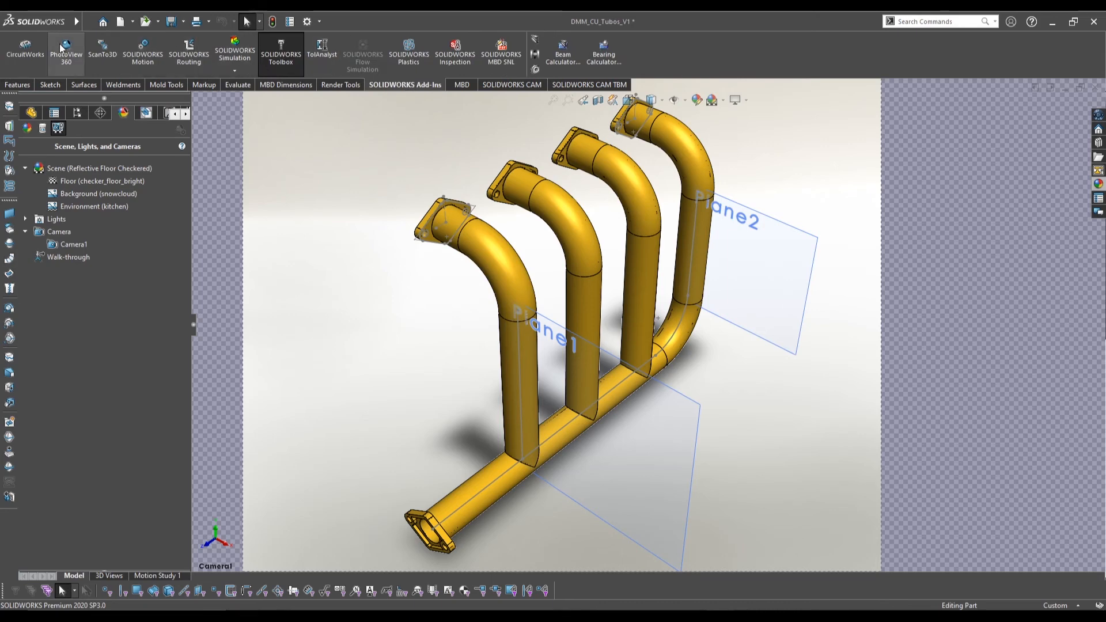
left_click(67, 59)
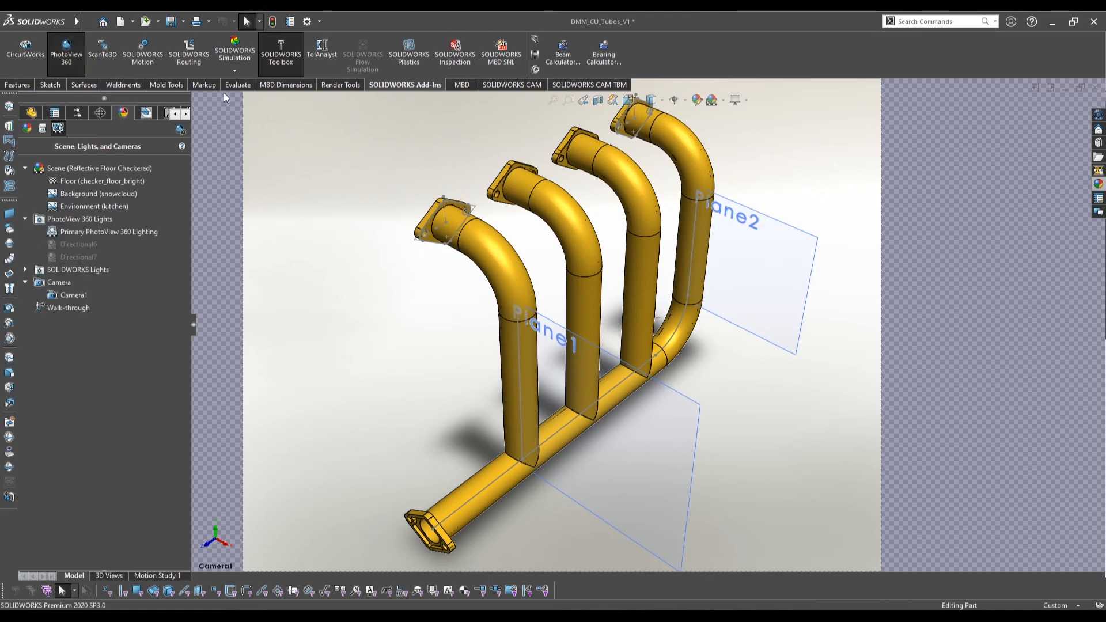
- Open the PhotoView 360 render options and choose the 1920x1080 (16:9) output image size
left_click(332, 85)
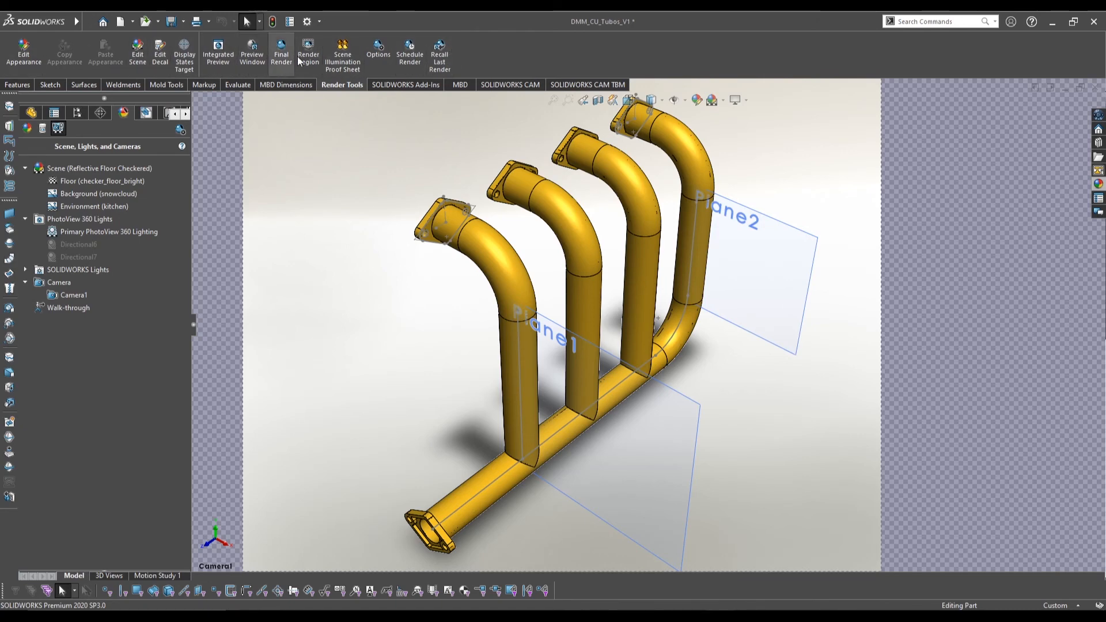
left_click(377, 58)
left_click(87, 203)
left_click(87, 203)
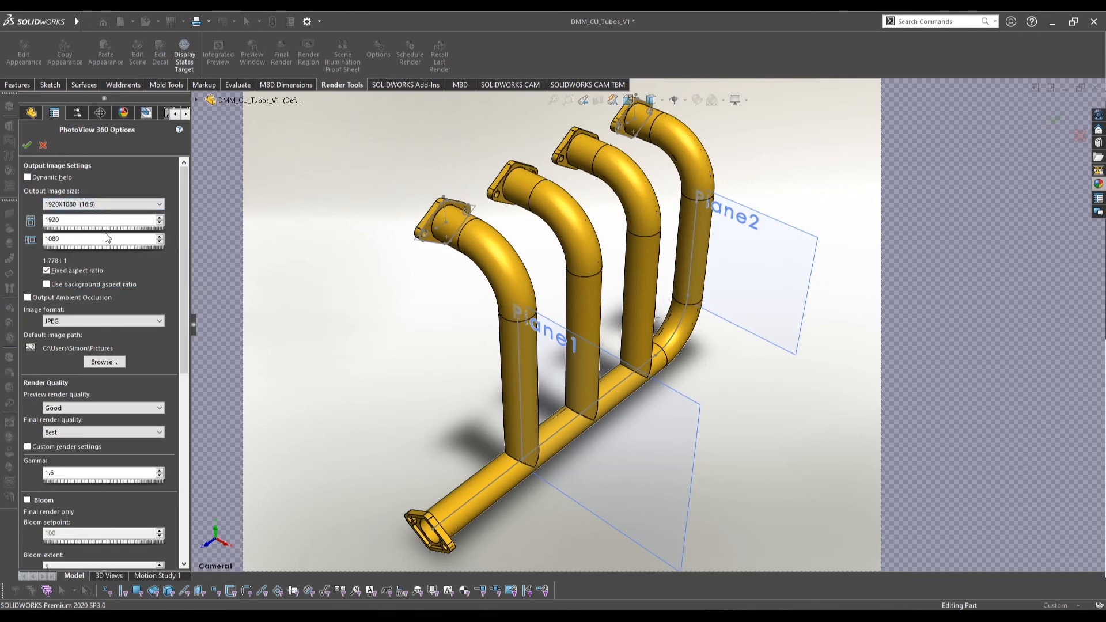
- Choose Good preview render quality, review the remaining render settings and accept the PhotoView 360 options
left_click_drag(185, 234, 182, 284)
left_click(163, 252)
left_click(163, 253)
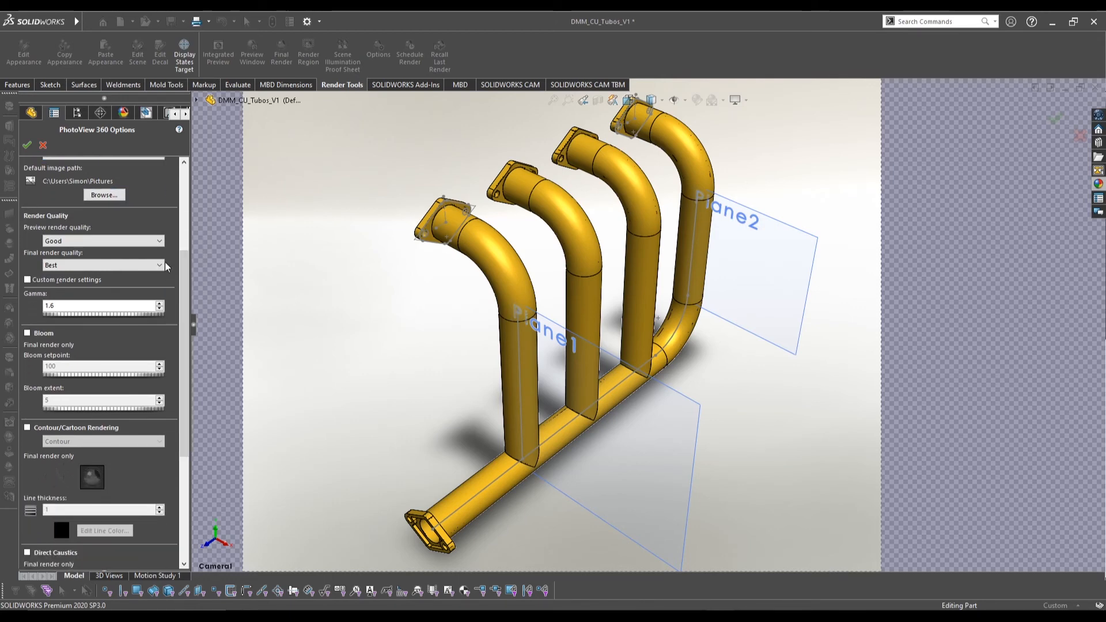
left_click(88, 241)
left_click(59, 251)
left_click_drag(182, 274, 183, 361)
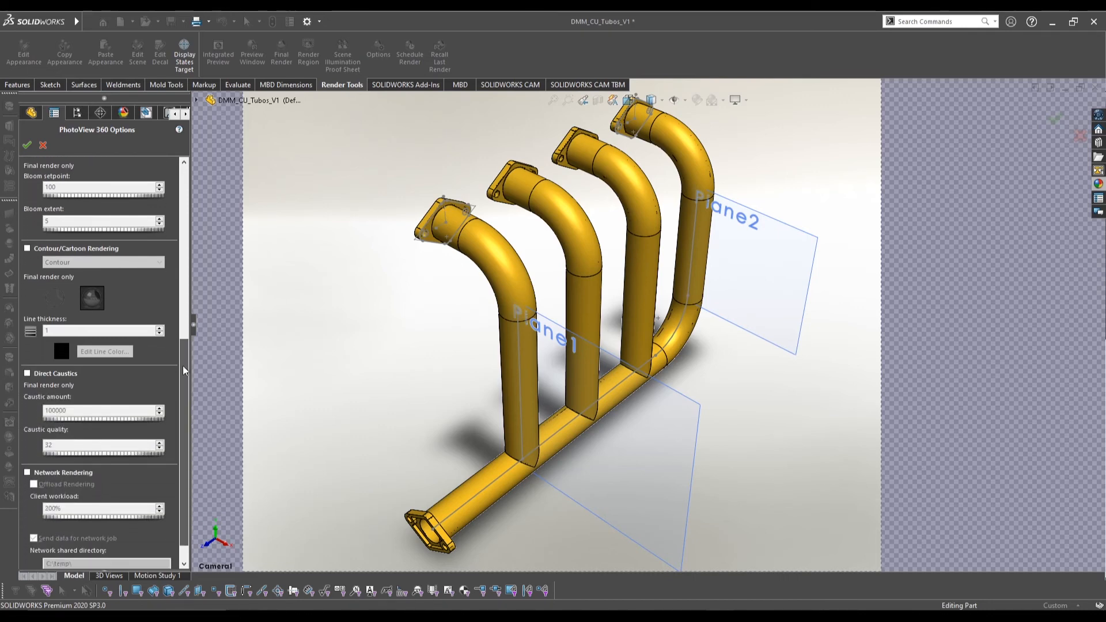
scroll(112, 258, "up", 5)
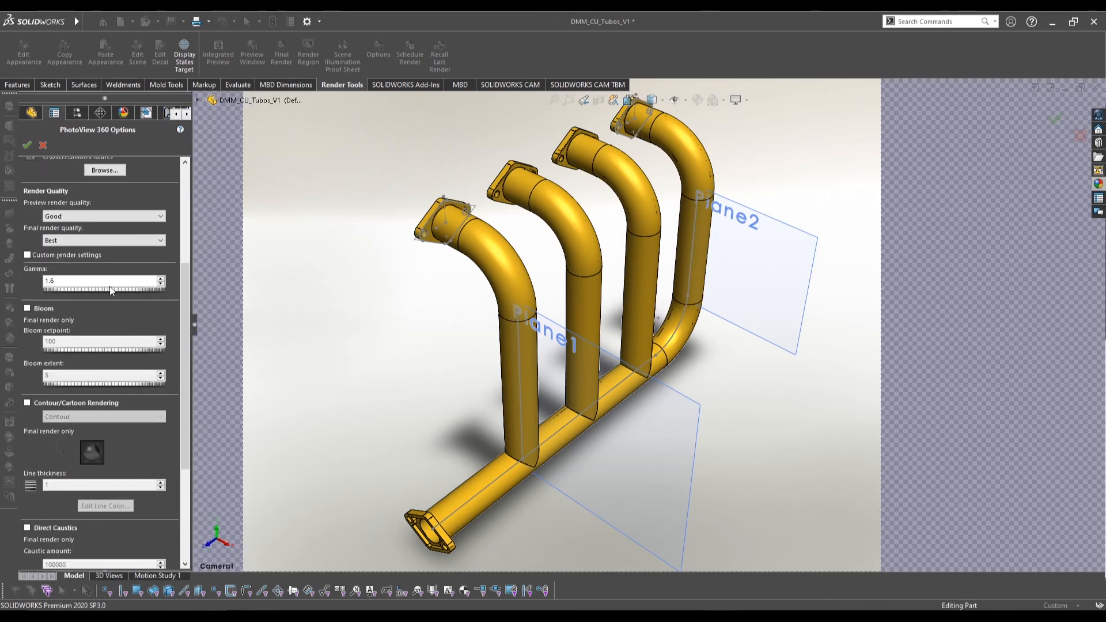
scroll(112, 258, "up", 5)
left_click(26, 145)
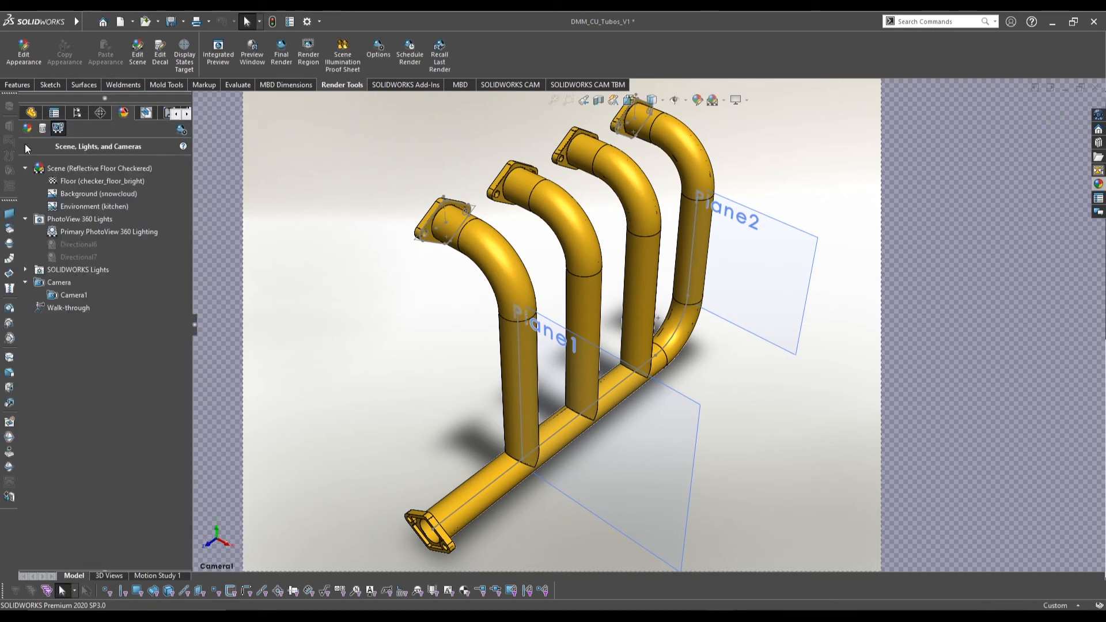
- Use the Scene Illumination Proof Sheet to choose the variant with slightly less background brightness and accept it
left_click(349, 60)
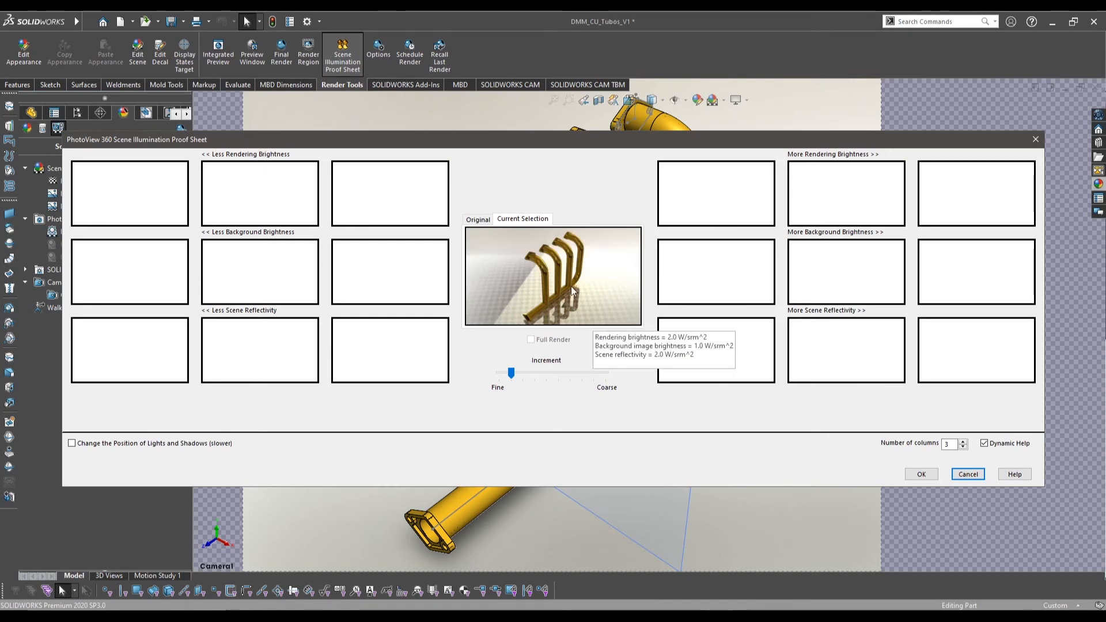
mouse_move(713, 286)
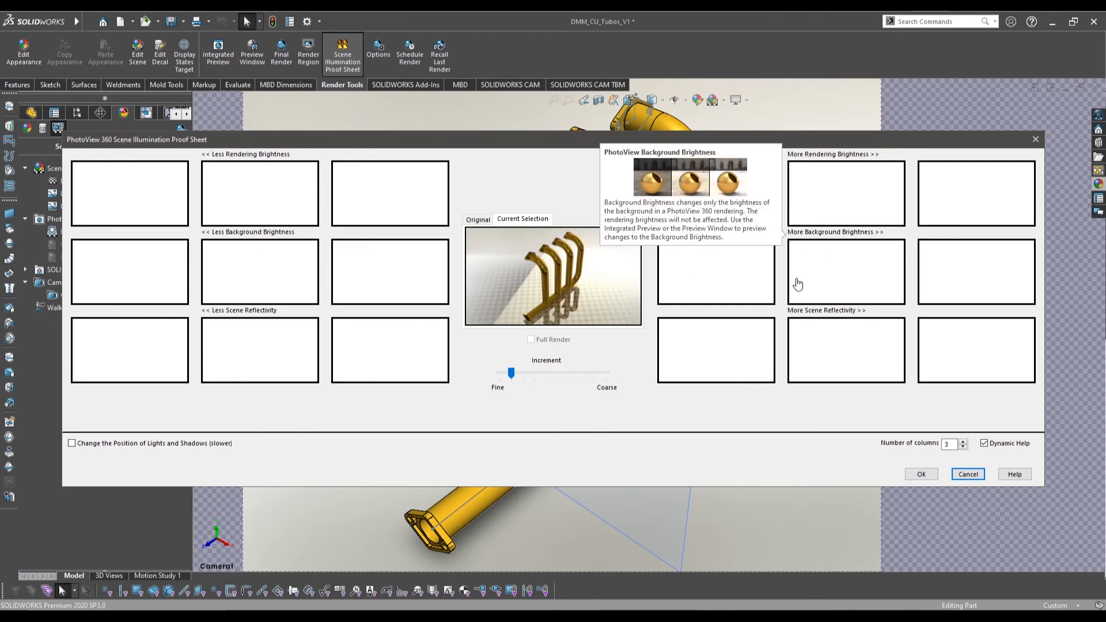
mouse_move(933, 344)
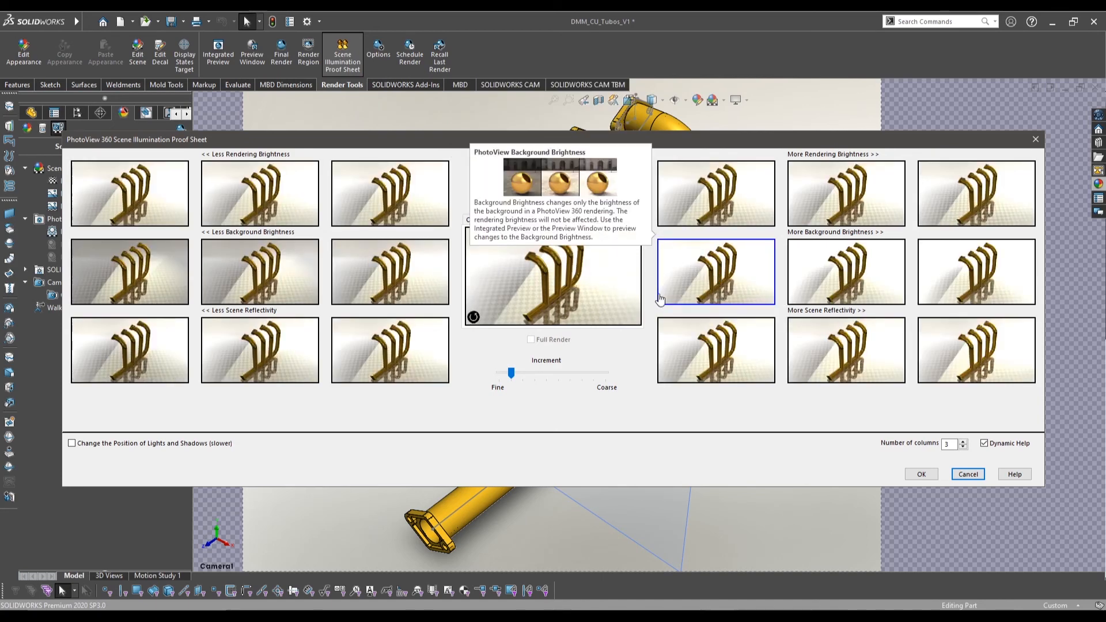
left_click(402, 276)
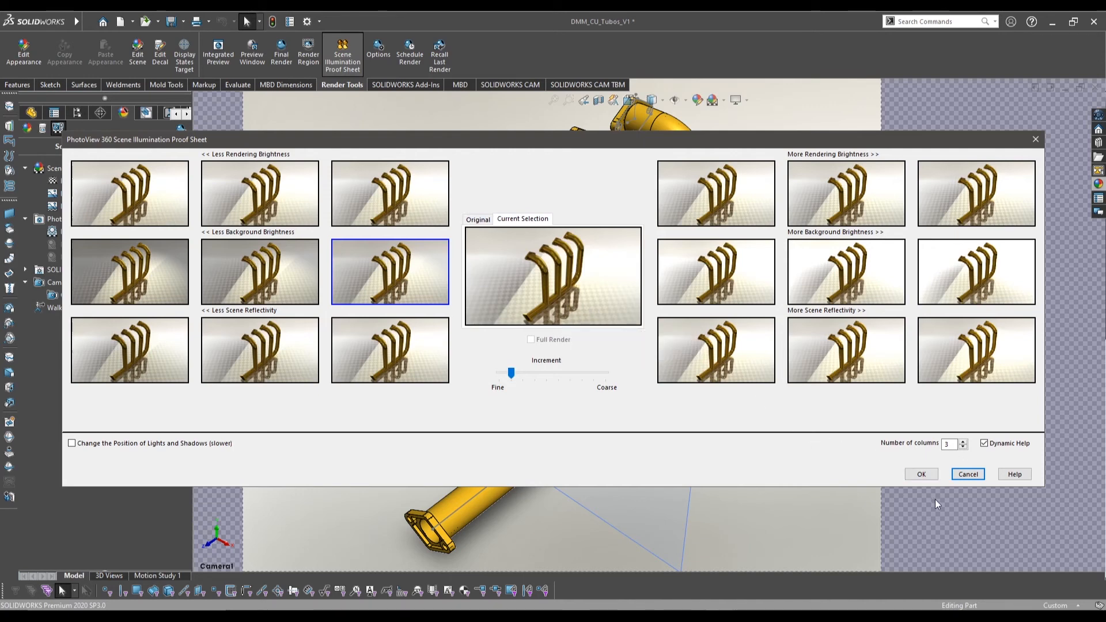
left_click(922, 476)
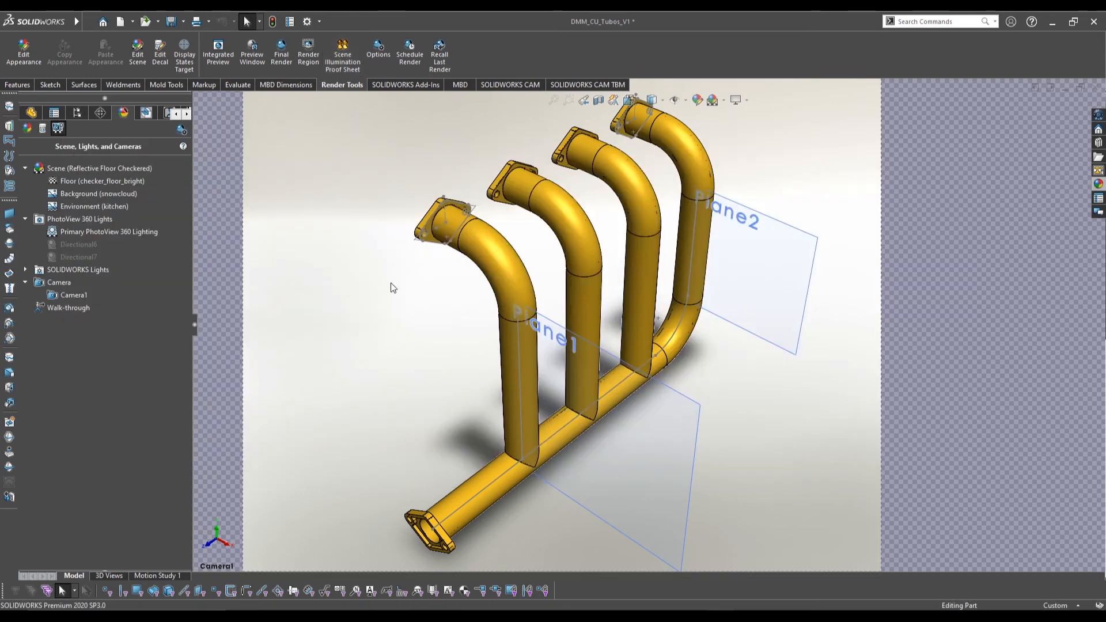
- Run the PhotoView 360 final render of the tubes, minimize the preview window and return to the Final Render window
left_click(282, 55)
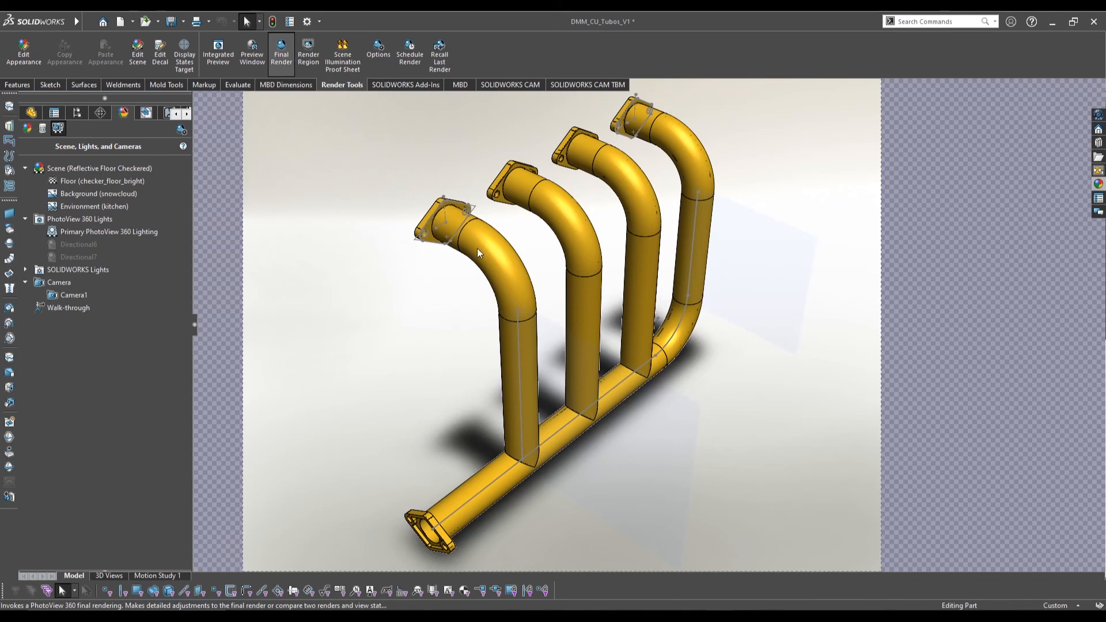
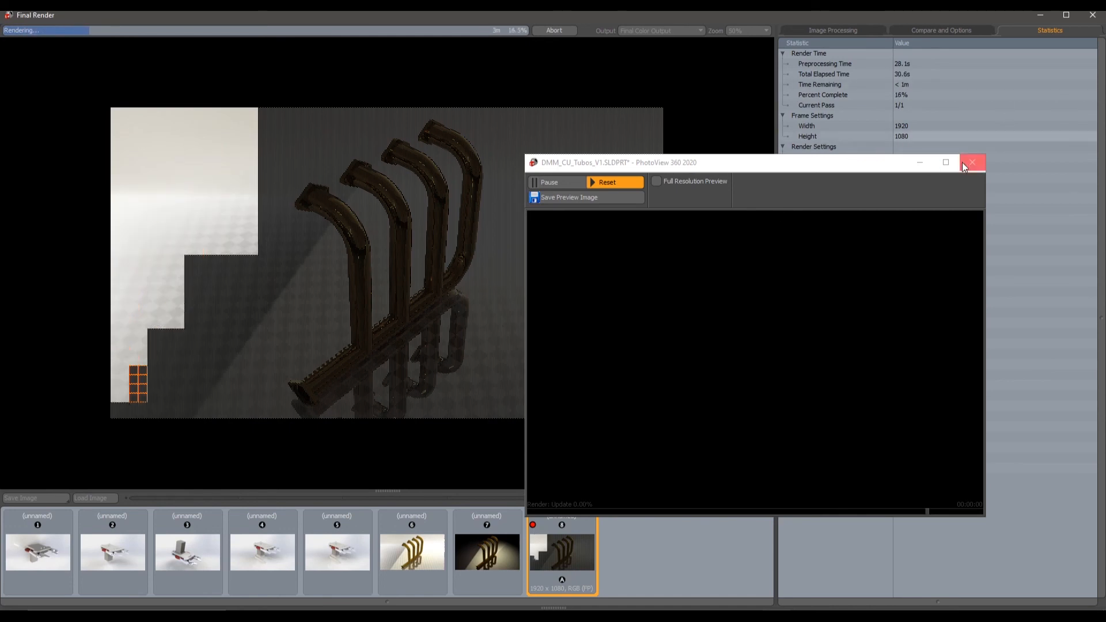
left_click(925, 160)
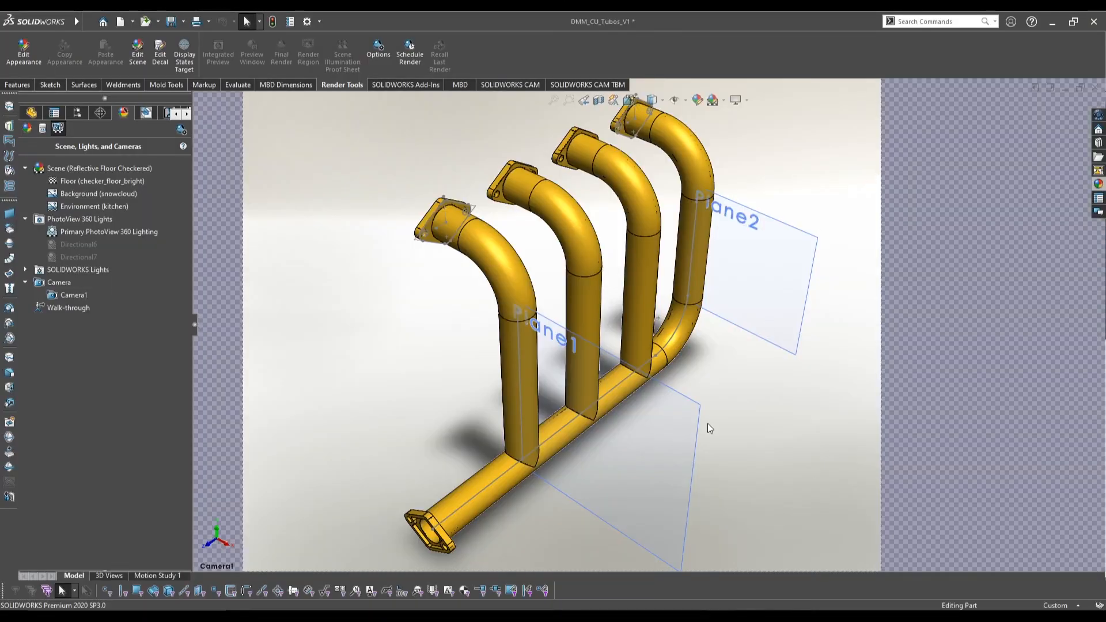
key("alt+Tab")
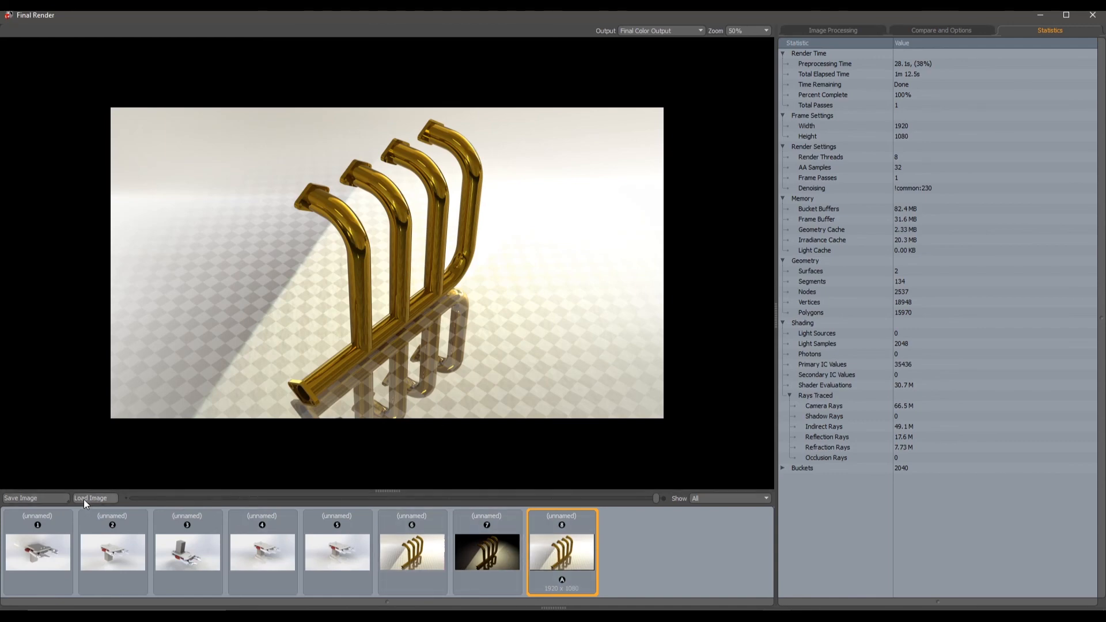
- Save the finished render as a JPEG named Render in the Ejemplo2 folder
left_click(26, 499)
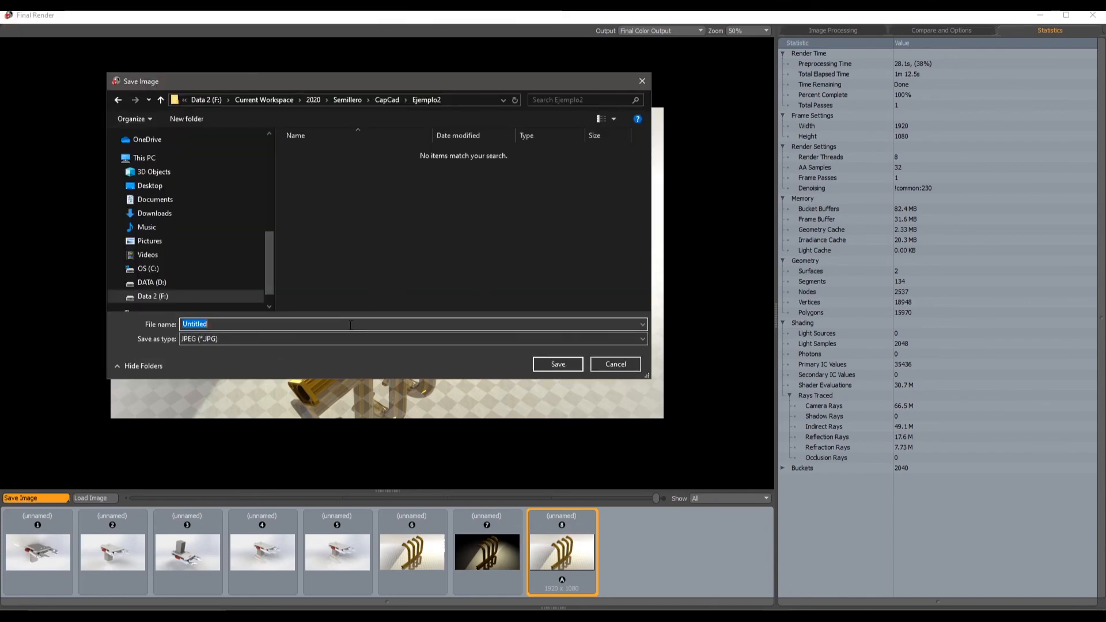
type("Render")
key("Return")
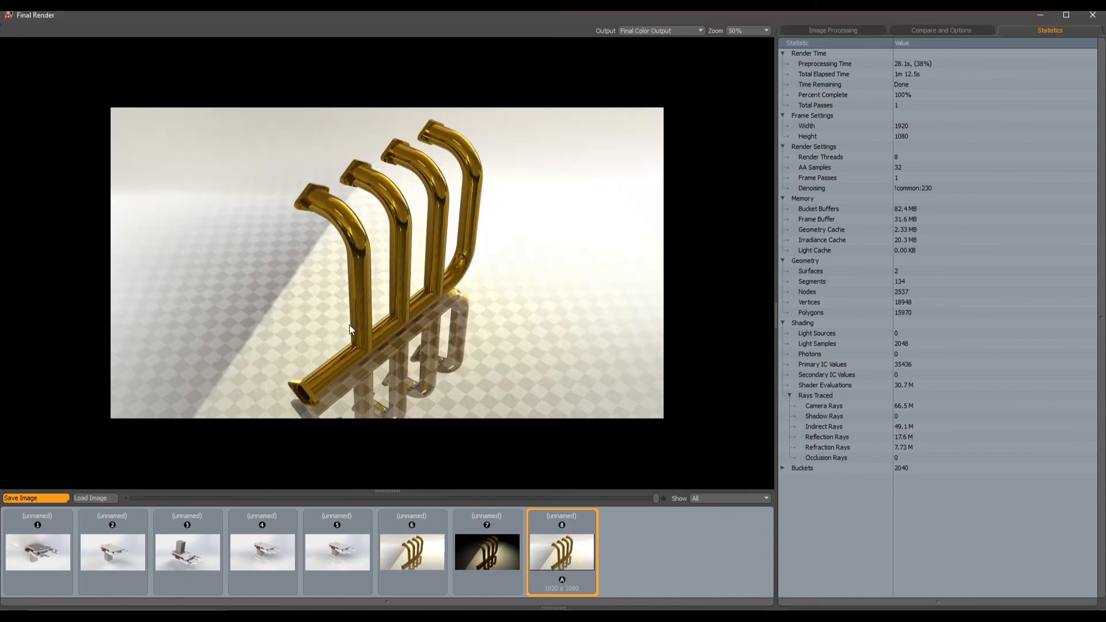
- Open the saved Render image from the Ejemplo2 folder, inspect the tubes and their floor reflections up close, and close it
key("alt+Tab")
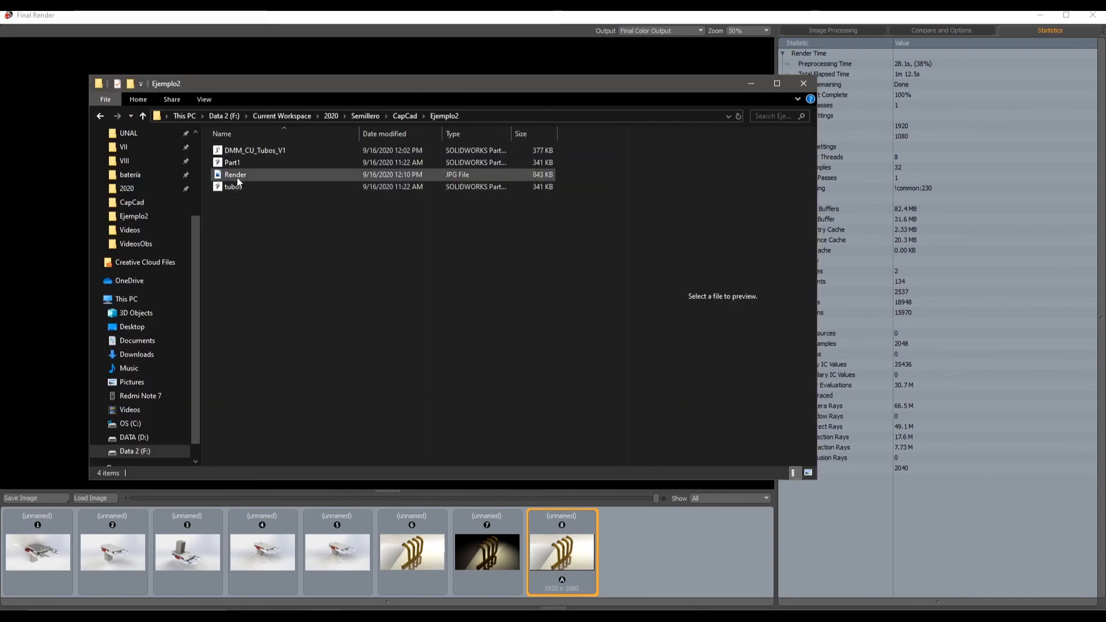
double_click(237, 178)
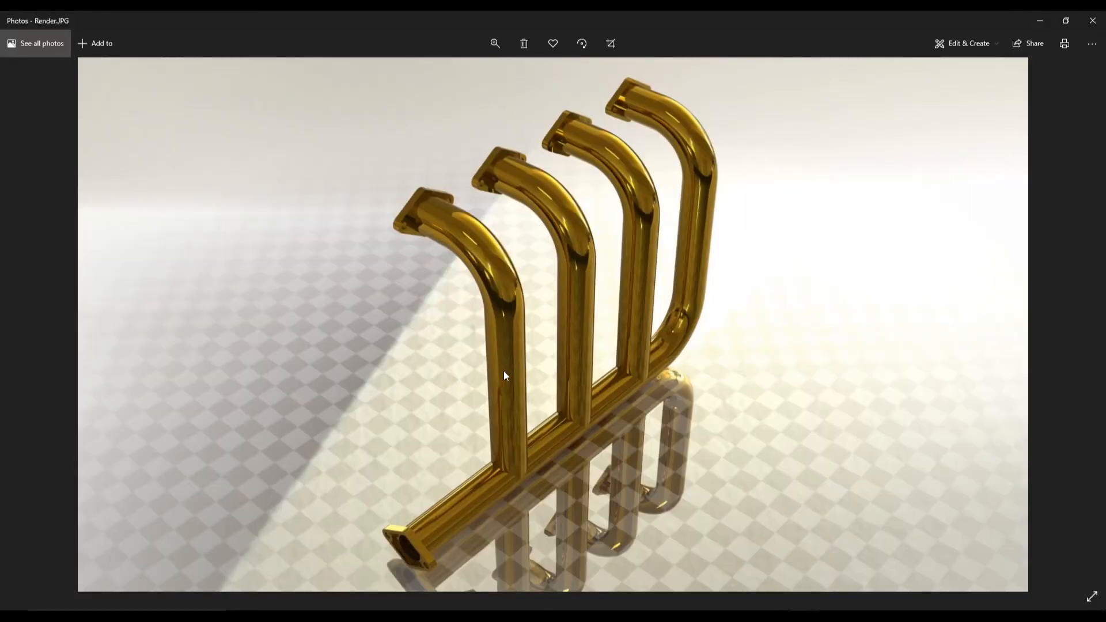
scroll(527, 370, "up", 3)
left_click_drag(527, 371, 570, 172)
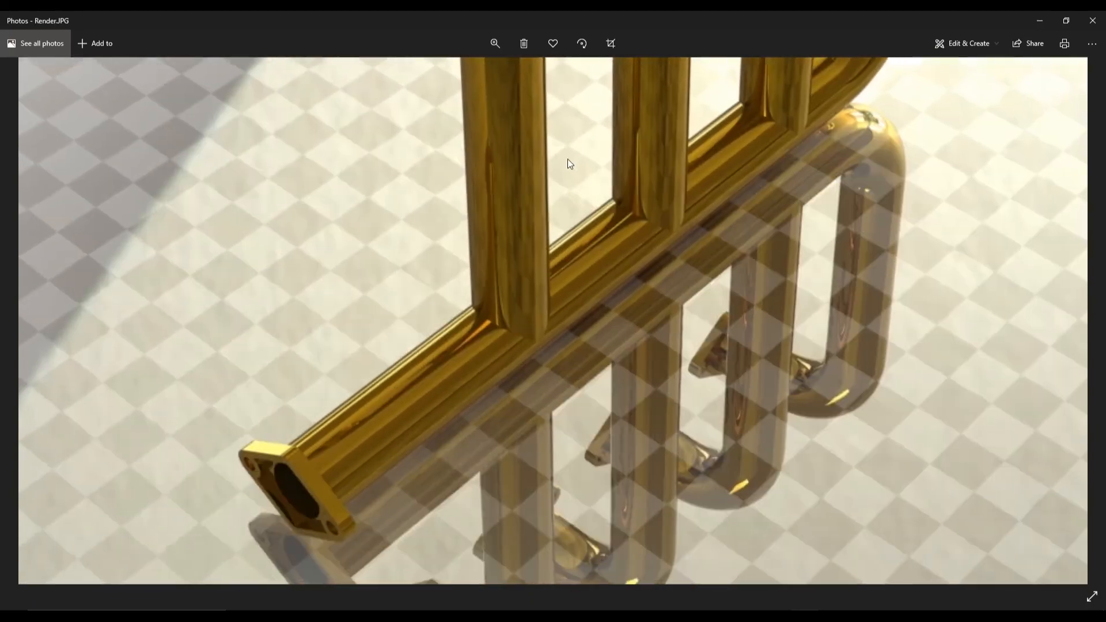
scroll(495, 334, "up", 2)
left_click_drag(427, 357, 481, 261)
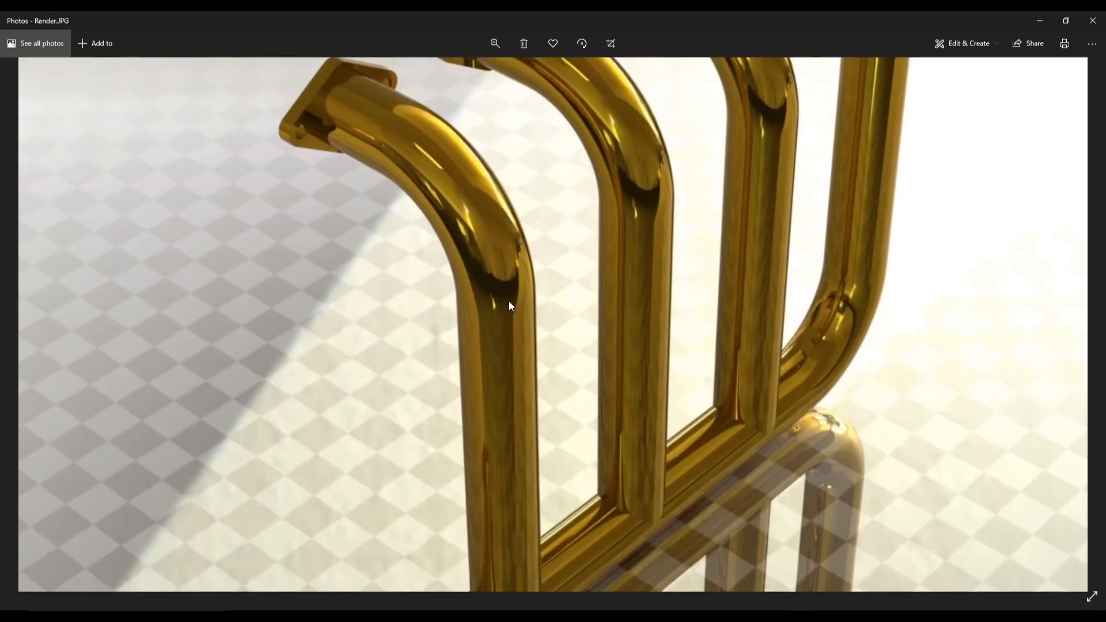
scroll(499, 299, "down", 3)
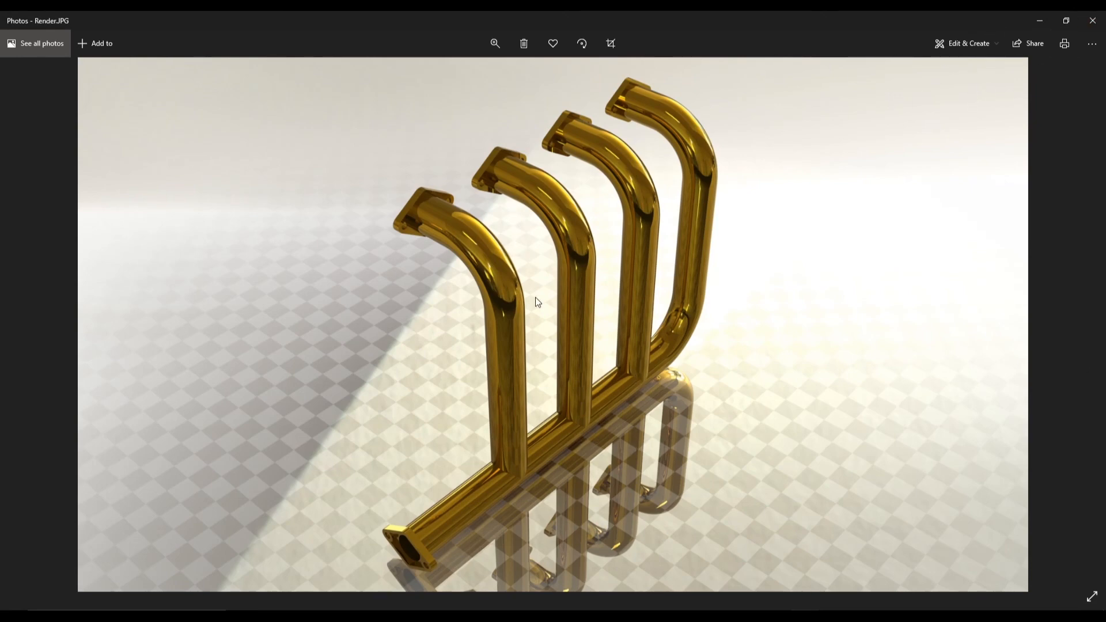
left_click(1094, 19)
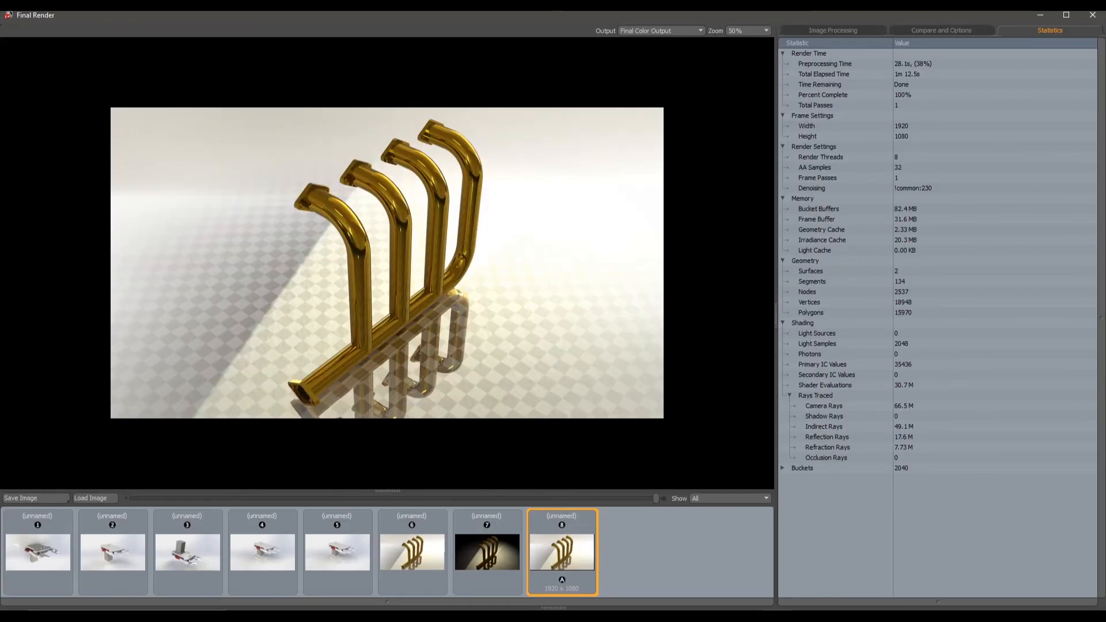
- Browse the earlier tube and gripper renders stored in the Final Render history
left_click(406, 552)
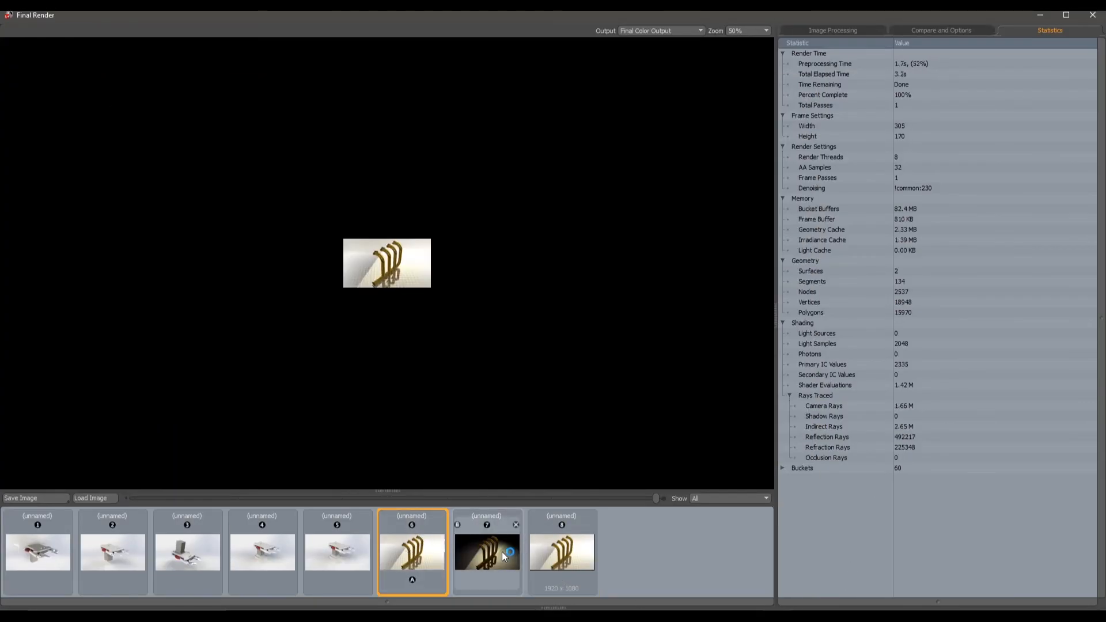
left_click(497, 551)
left_click(426, 550)
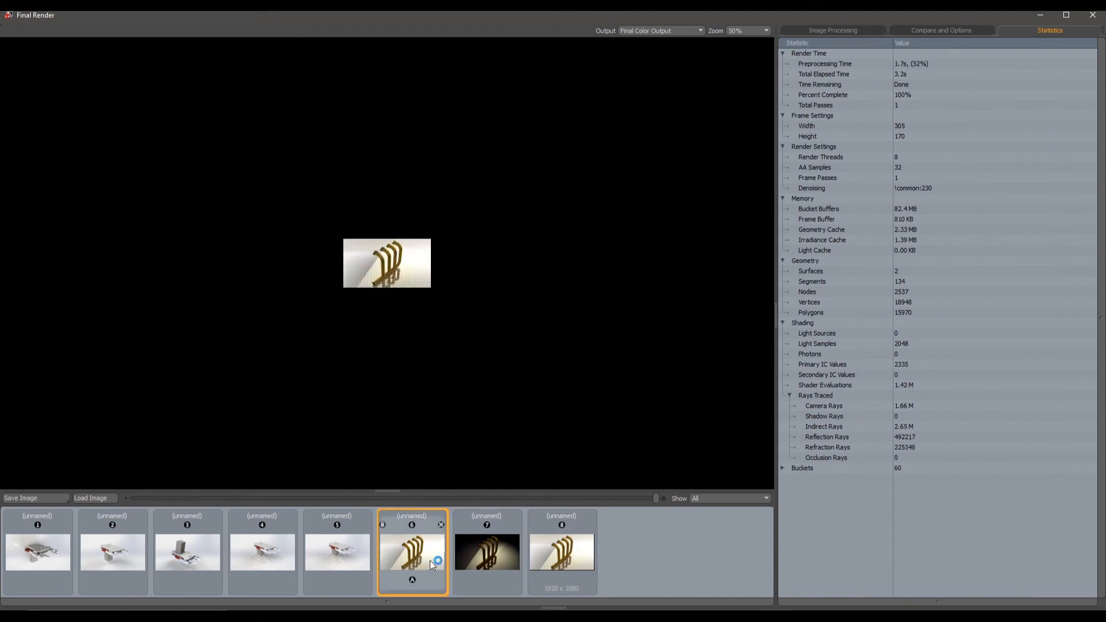
left_click(345, 552)
left_click(251, 554)
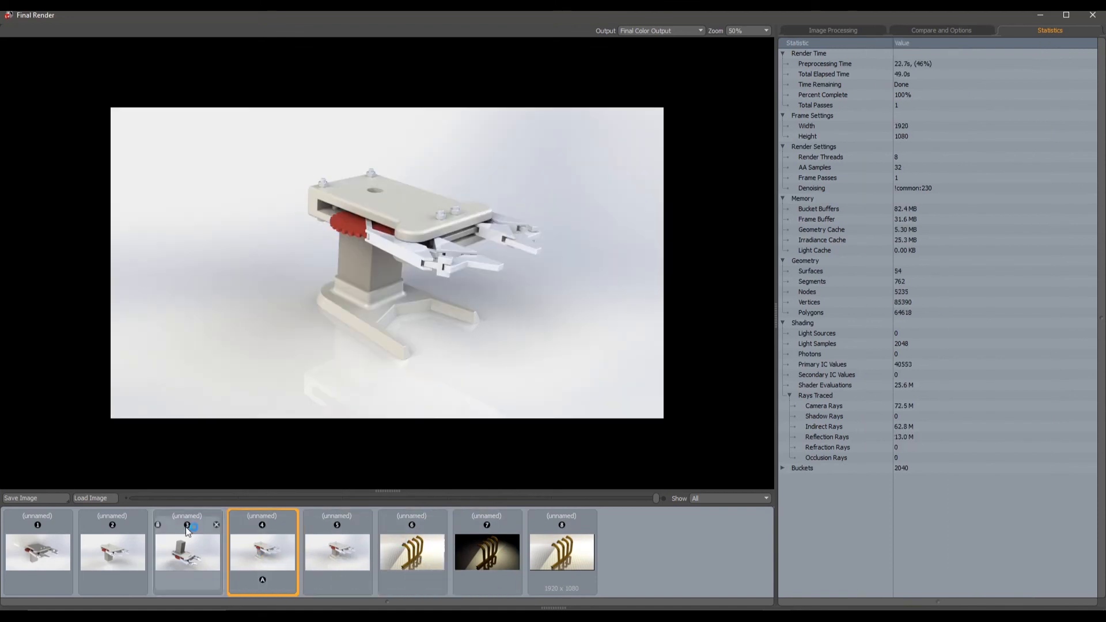
left_click(341, 552)
left_click(271, 554)
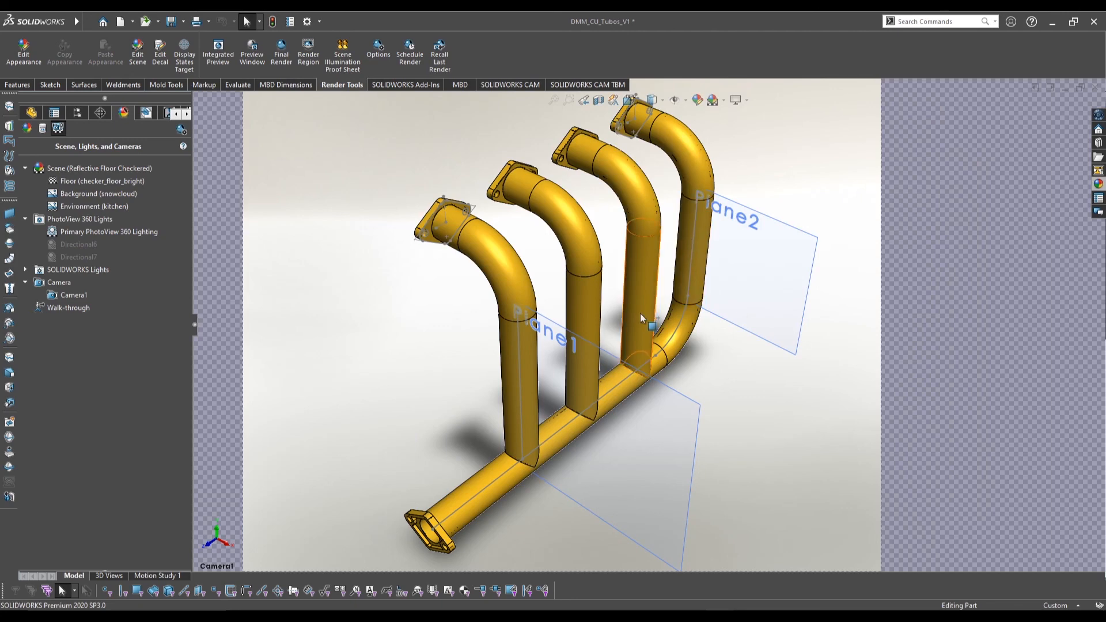
- Turn off the Camera1 camera view and return to the freely rotatable model view of the tubes
right_click(57, 296)
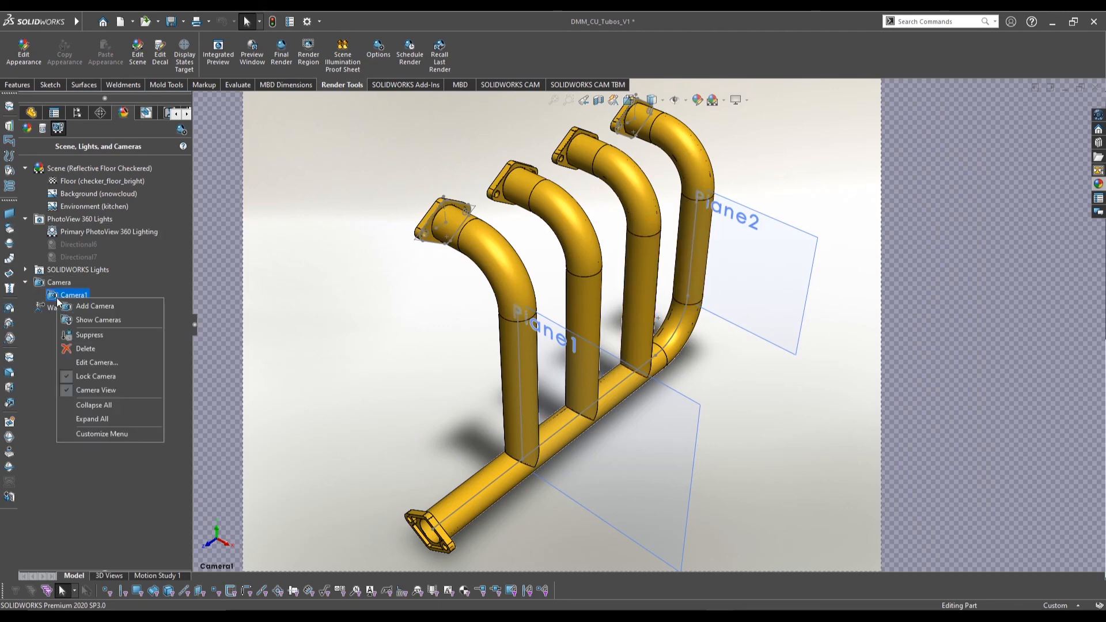
left_click(88, 390)
mouse_move(493, 322)
middle_mouse_down()
mouse_move(588, 320)
mouse_move(536, 302)
mouse_move(484, 306)
mouse_move(500, 312)
middle_mouse_up()
scroll(500, 313, "up", 2)
scroll(500, 313, "down", 2)
mouse_move(709, 380)
middle_mouse_down()
mouse_move(677, 362)
mouse_move(682, 338)
mouse_move(695, 336)
mouse_move(741, 388)
mouse_move(704, 374)
mouse_move(712, 395)
middle_mouse_up()
scroll(702, 331, "down", 2)
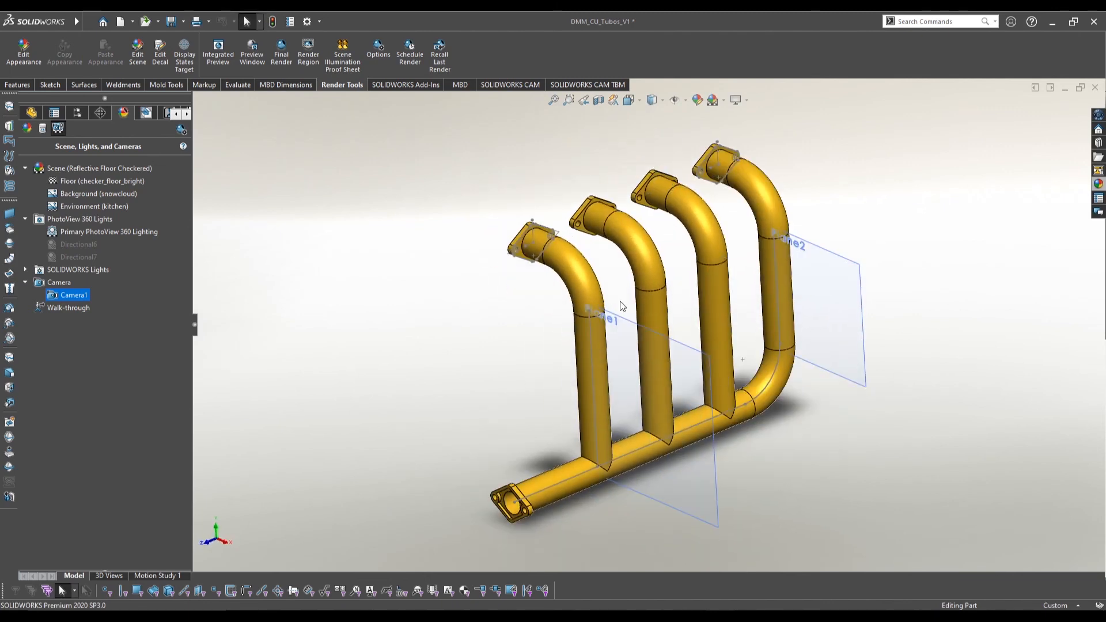
- Examine the tube bends, vertical branches and end flanges of the finished model from several angles
left_click(562, 264)
middle_click_drag(575, 239, 622, 276)
middle_click_drag(426, 230, 490, 312)
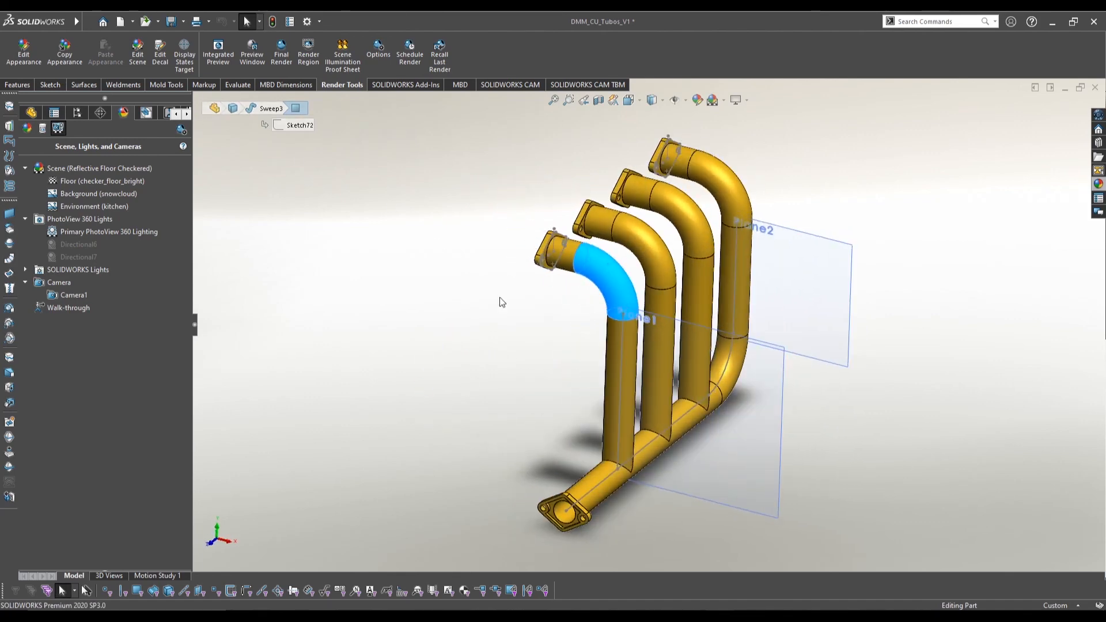
left_click(554, 251)
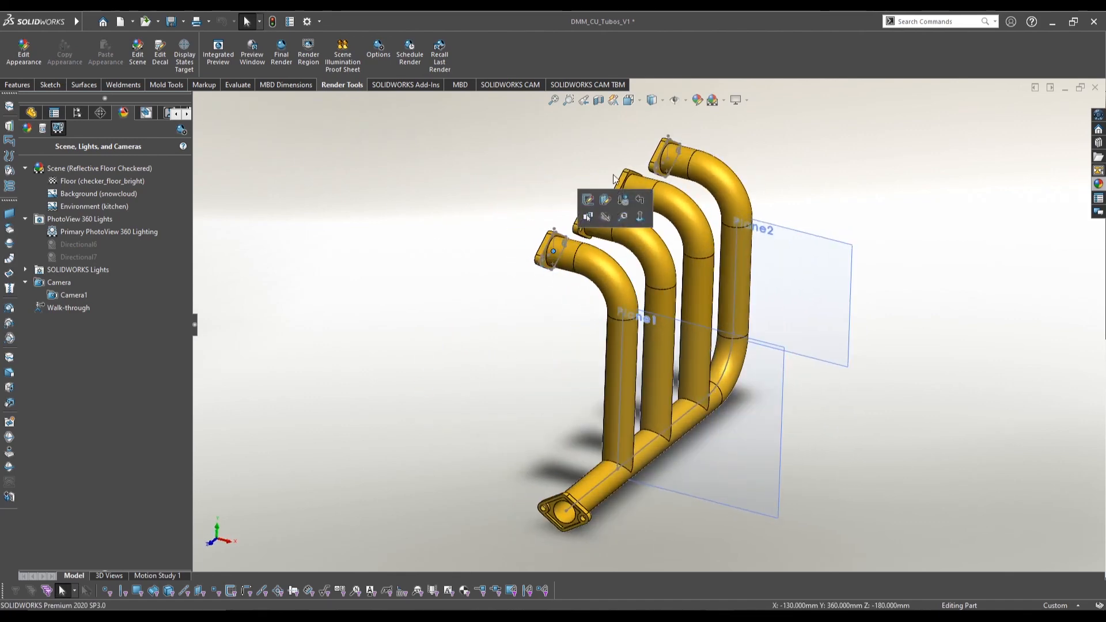
left_click(664, 158)
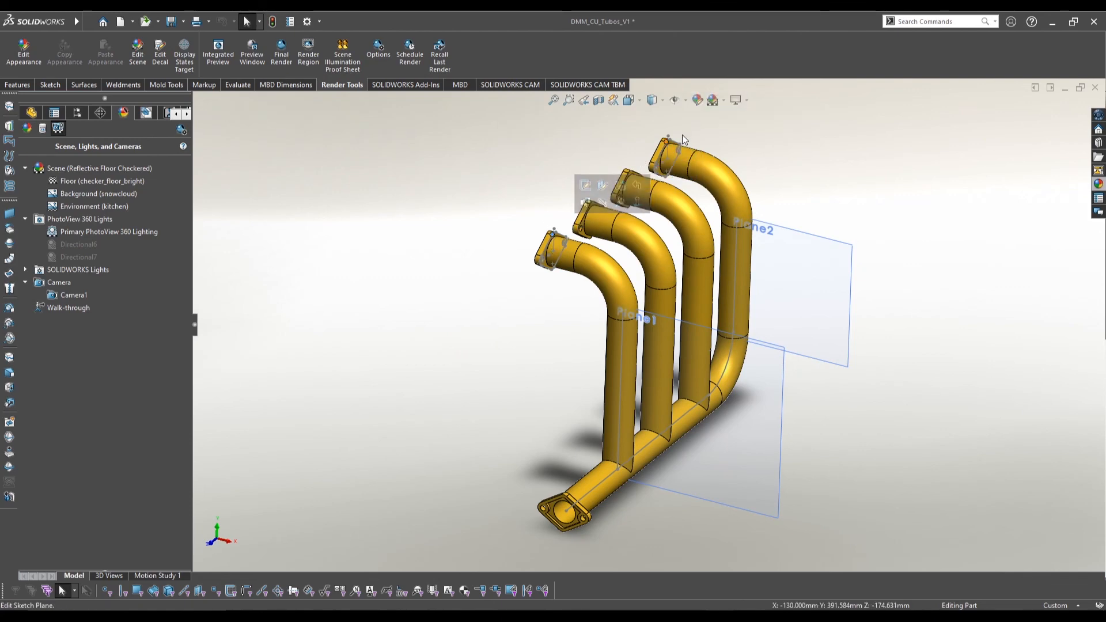
middle_click_drag(642, 243, 563, 334)
left_click(582, 340)
left_click(640, 324)
left_click(725, 328)
key("ctrl+shift+z")
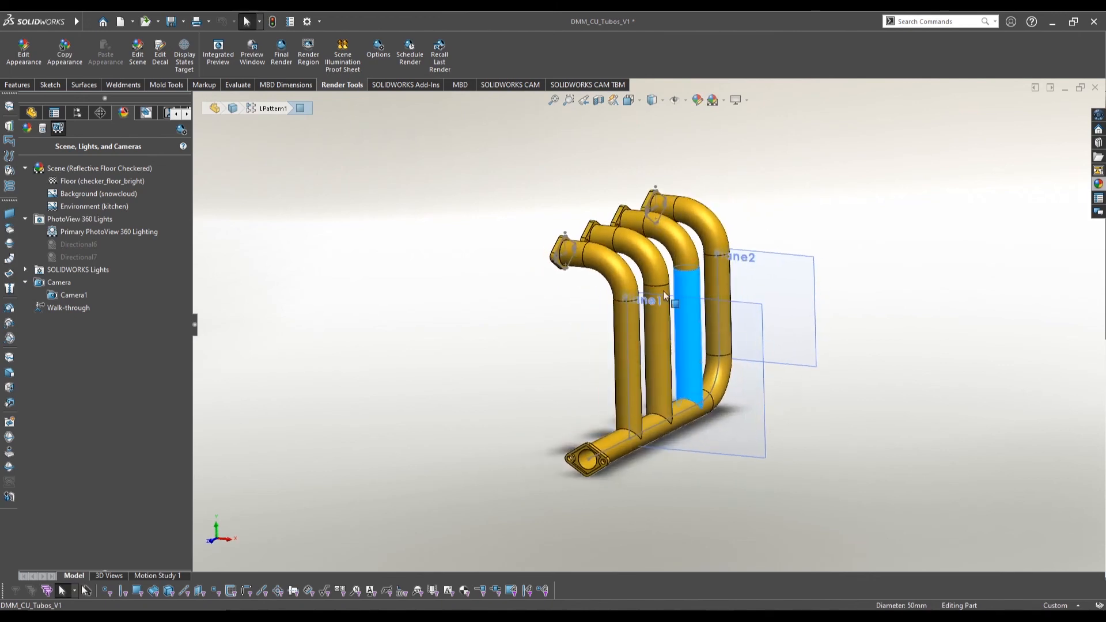
left_click(565, 203)
left_click(585, 456)
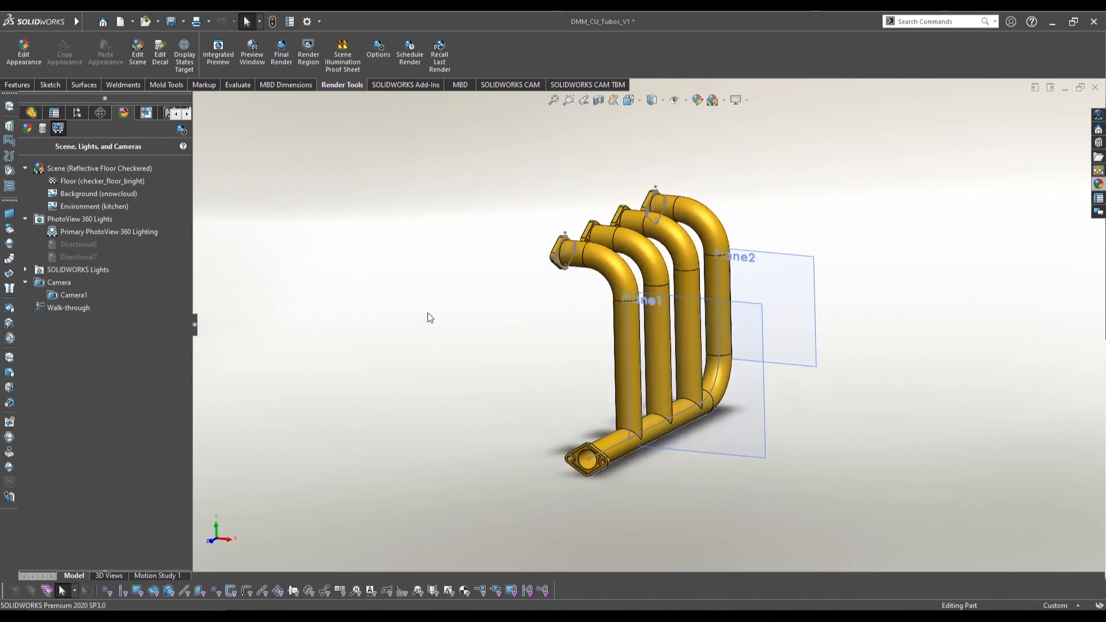
right_click(427, 314)
left_click(376, 355)
scroll(711, 293, "down", 4)
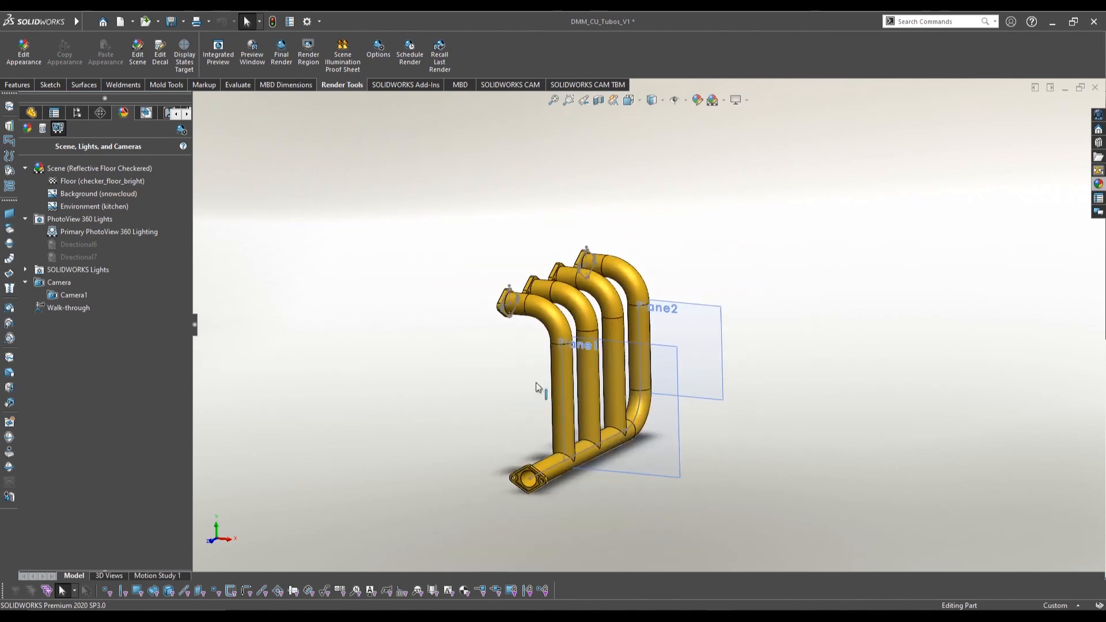